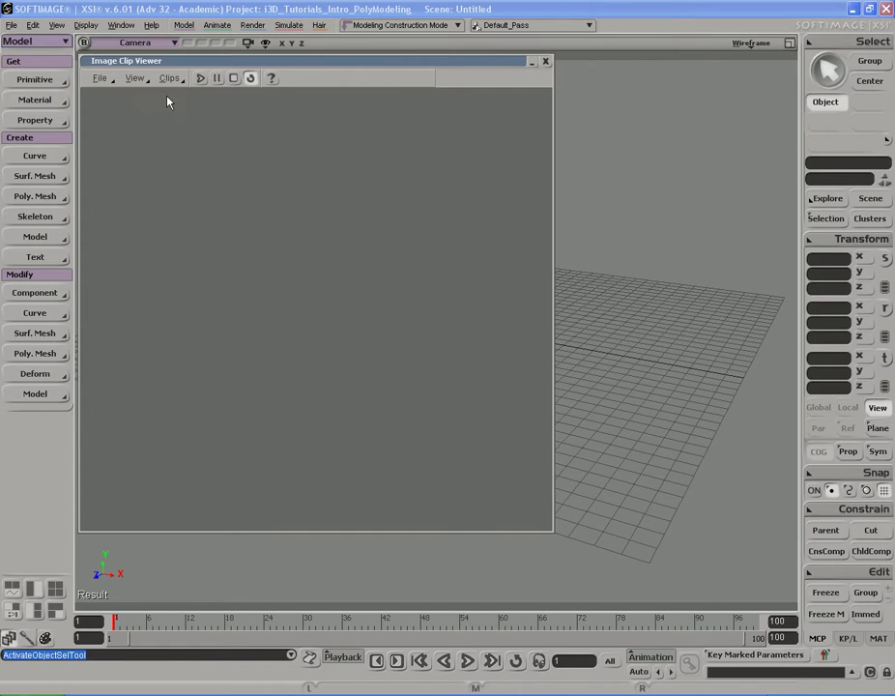
- Import Speakers1.jpg from the Speakers picture sequence into the image clip viewer
{"action": "left_click", "coordinate": [100, 79]}
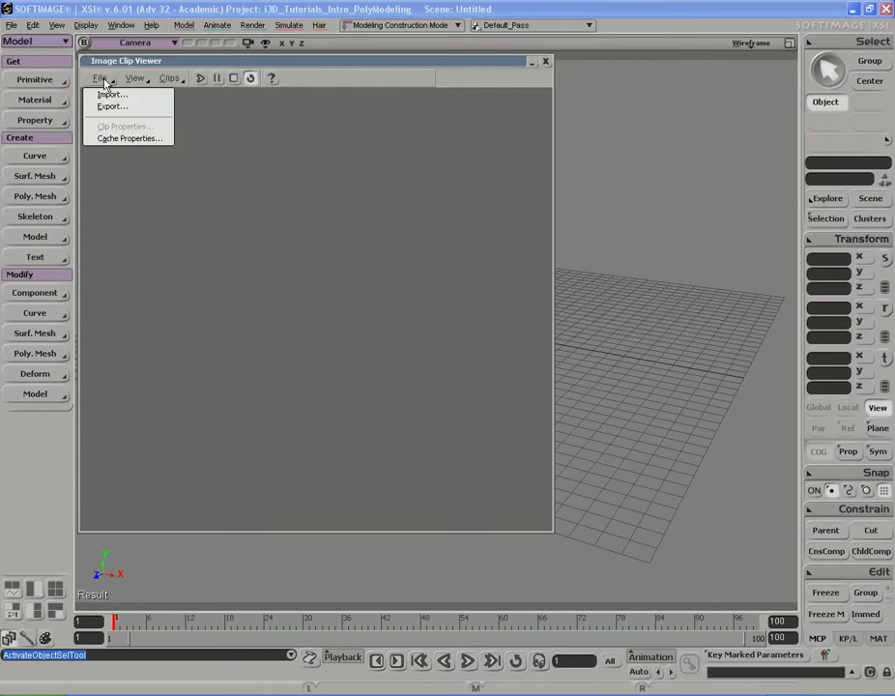
{"action": "left_click", "coordinate": [108, 94]}
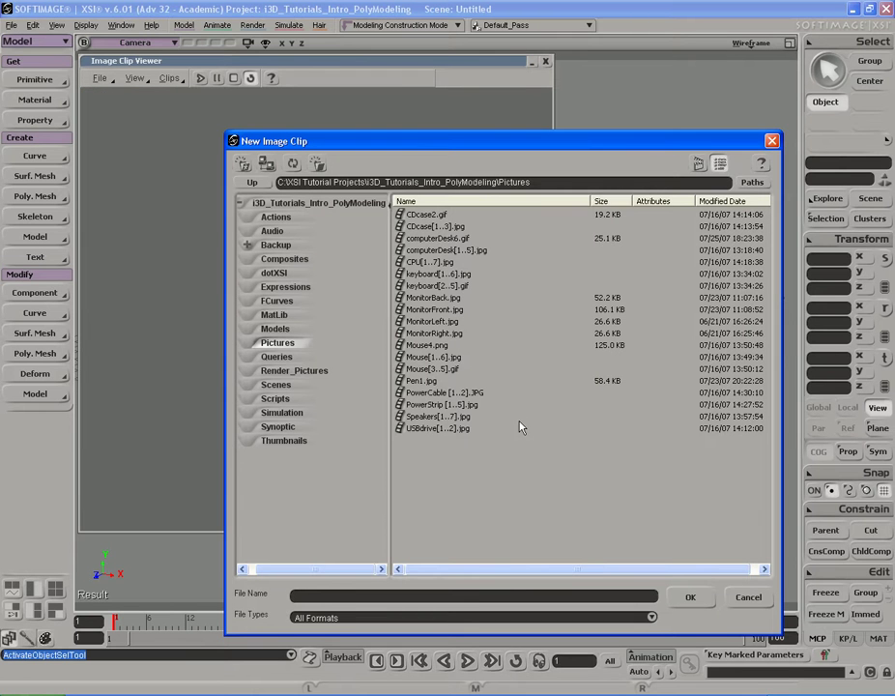
{"action": "double_click", "coordinate": [452, 417]}
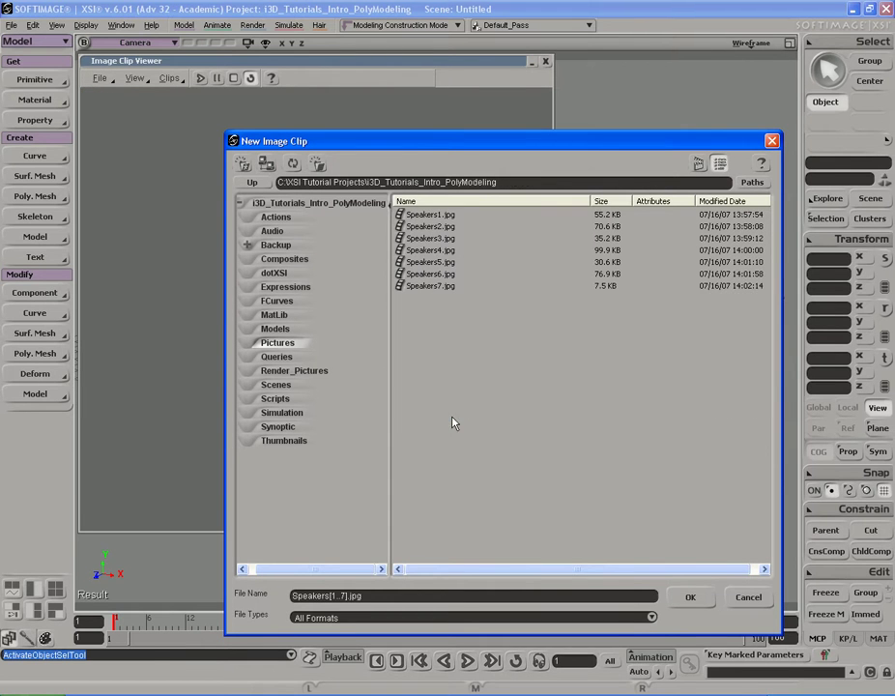
{"action": "left_click", "coordinate": [698, 163]}
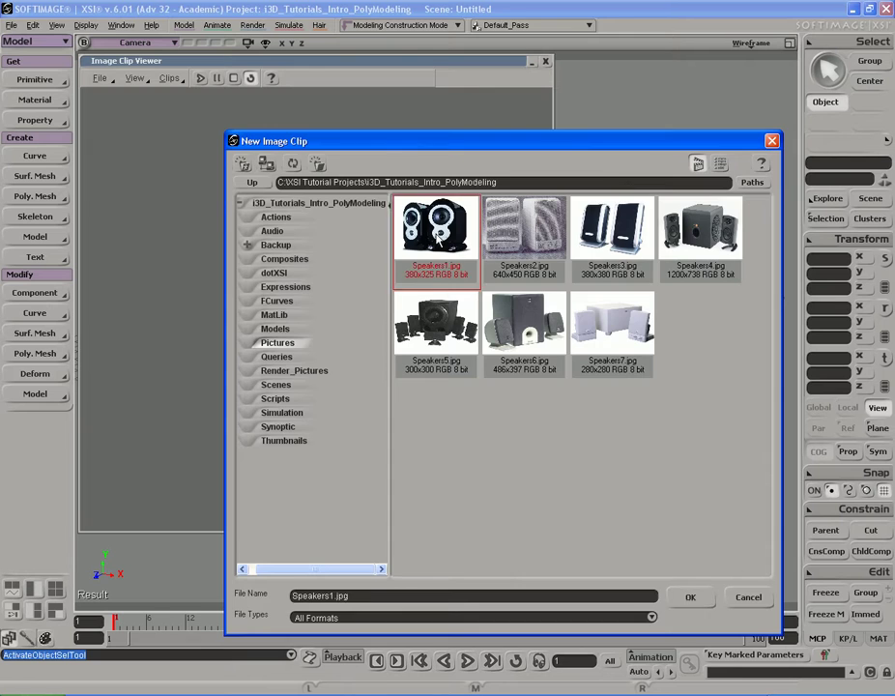
{"action": "double_click", "coordinate": [440, 244]}
- Zoom the speaker reference image to 2x, then collapse the image clip viewer
{"action": "right_click", "coordinate": [317, 258]}
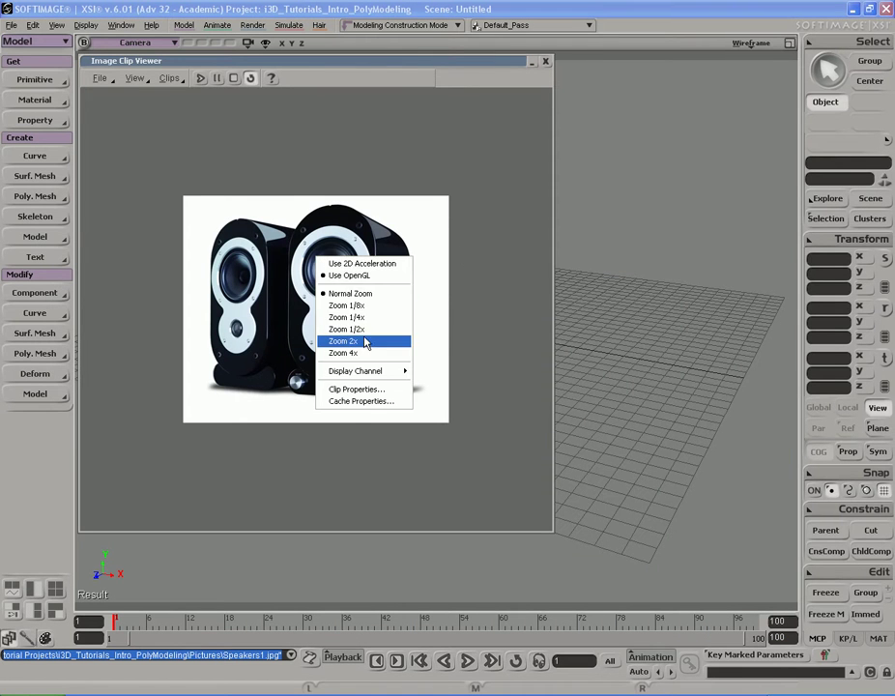
{"action": "left_click", "coordinate": [368, 341]}
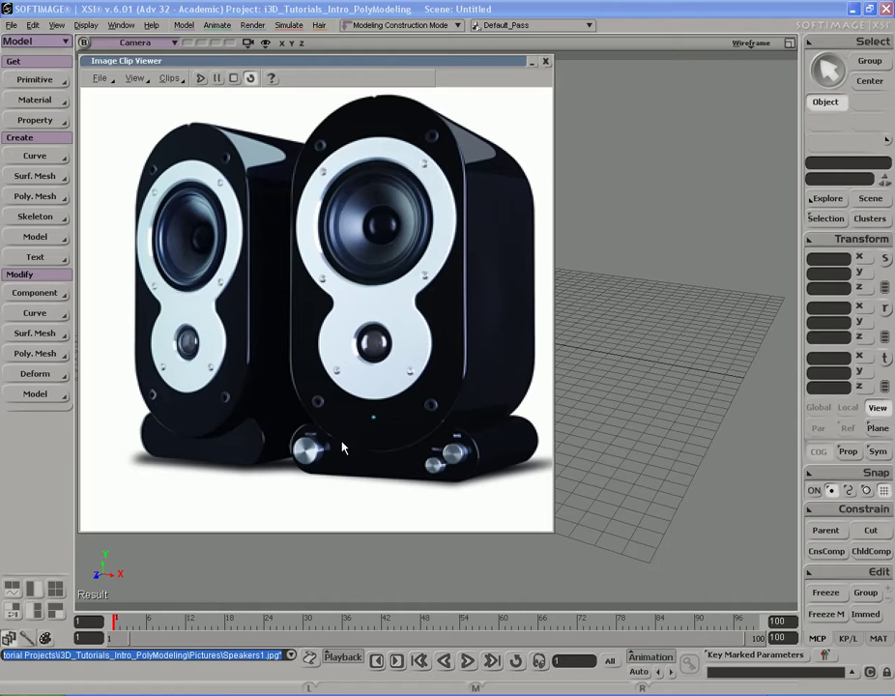
{"action": "double_click", "coordinate": [481, 60]}
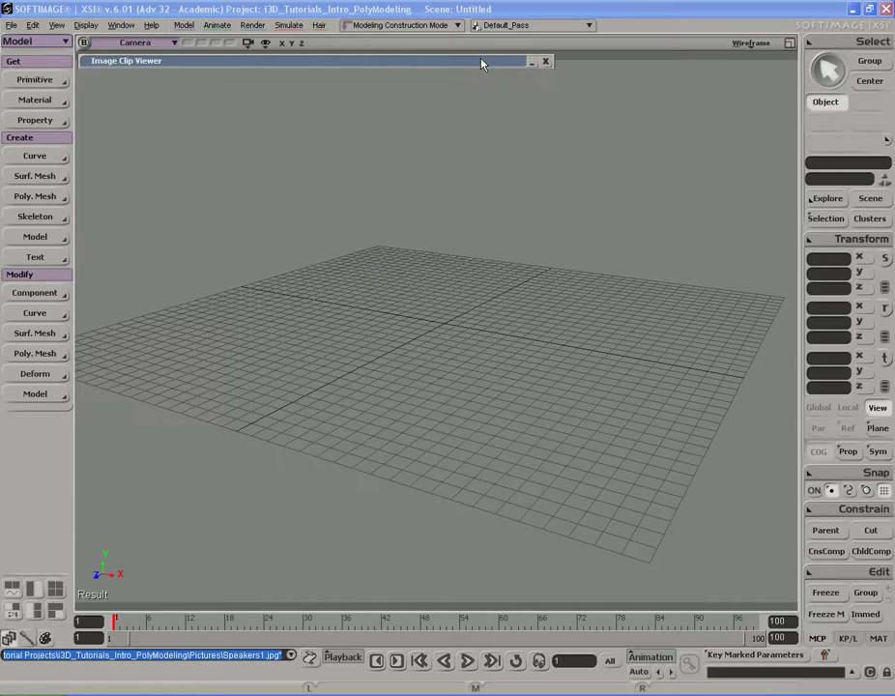
- Create a polygon mesh cylinder with 24 U subdivisions, 1 V subdivision and 1 base subdivision
{"action": "left_click", "coordinate": [48, 81]}
{"action": "mouse_move", "coordinate": [135, 105]}
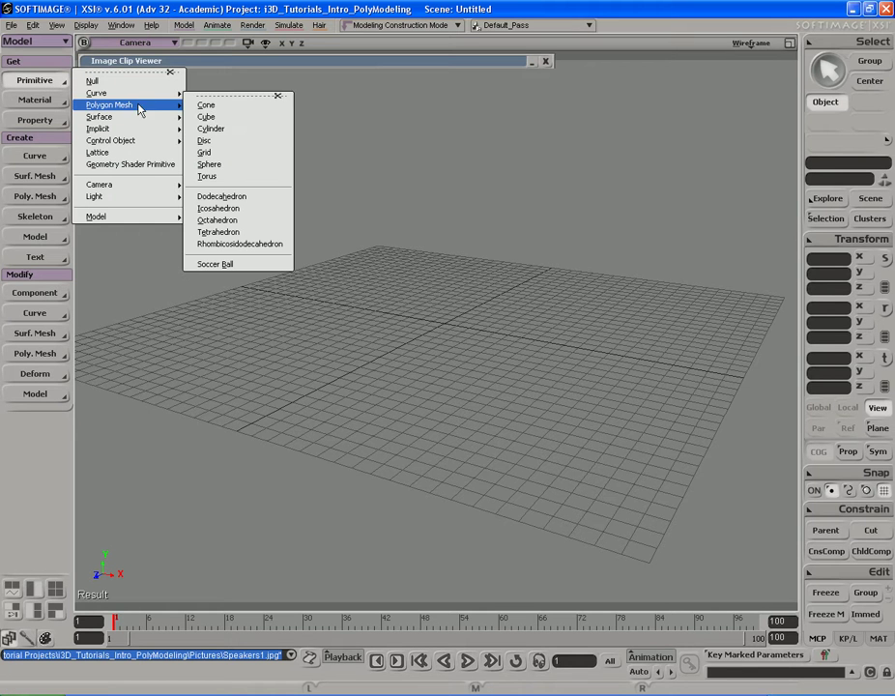
{"action": "left_click", "coordinate": [234, 133]}
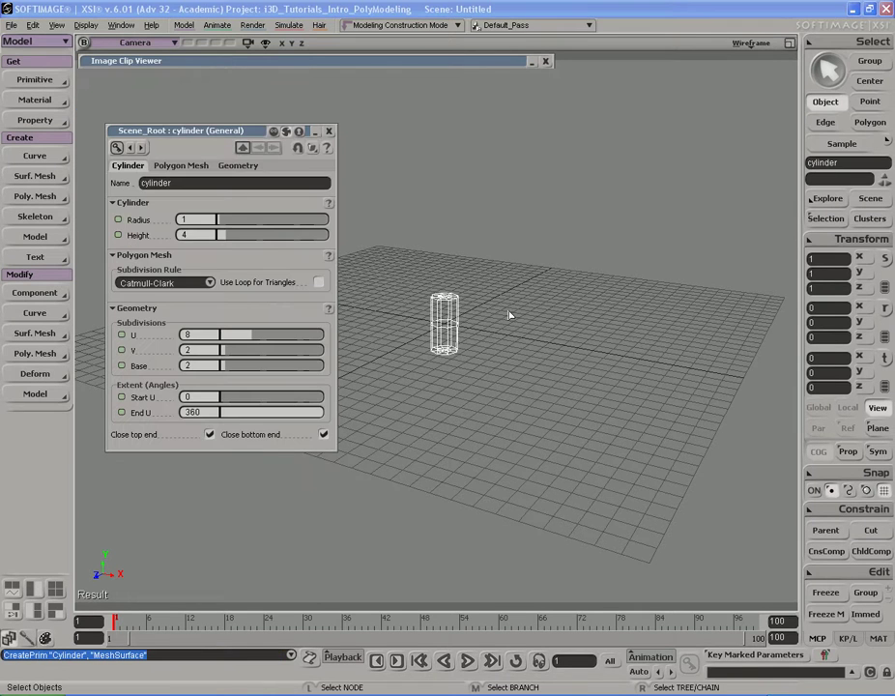
{"action": "key", "text": "s"}
{"action": "left_click_drag", "start_coordinate": [422, 292], "coordinate": [576, 292]}
{"action": "middle_click_drag", "start_coordinate": [576, 292], "coordinate": [324, 351]}
{"action": "mouse_move", "coordinate": [224, 365]}
{"action": "left_mouse_down"}
{"action": "mouse_move", "coordinate": [210, 364]}
{"action": "mouse_move", "coordinate": [213, 350]}
{"action": "left_mouse_up"}
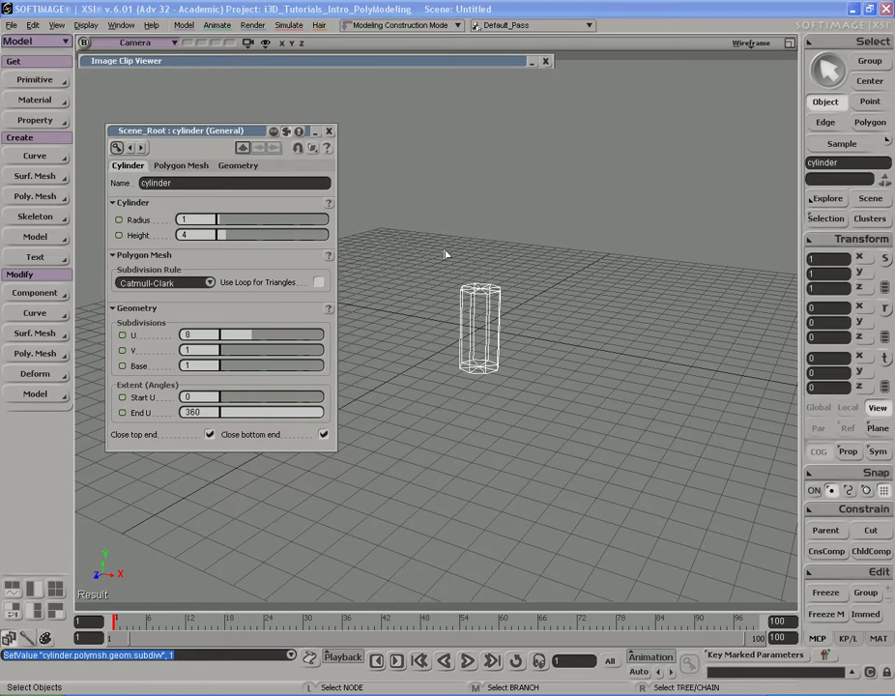
{"action": "left_click_drag", "start_coordinate": [257, 339], "coordinate": [336, 336]}
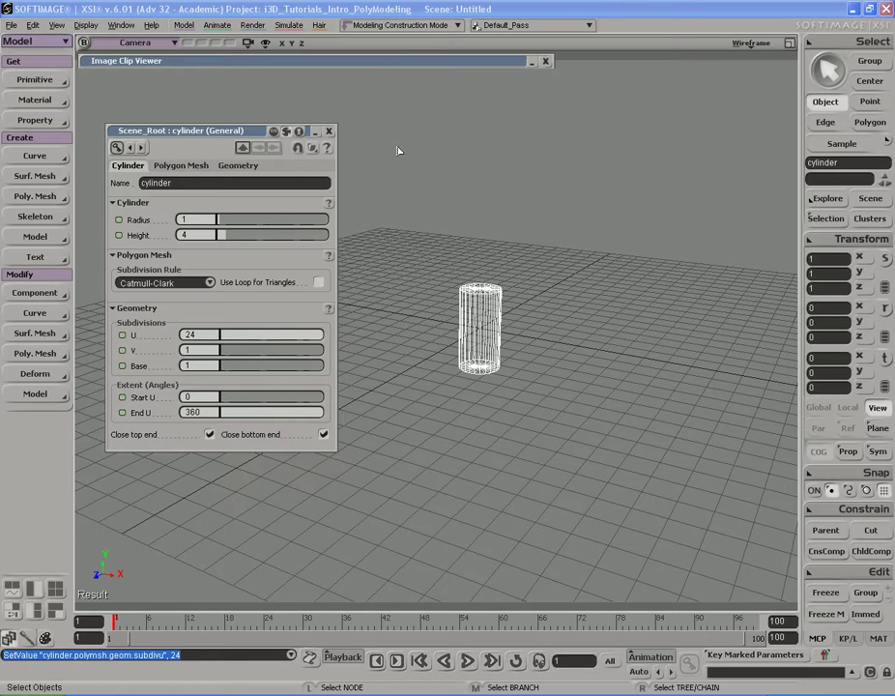
{"action": "left_click", "coordinate": [330, 130]}
- Rotate the cylinder 90 degrees about X so it lies on its side
{"action": "key", "text": "s"}
{"action": "left_click_drag", "start_coordinate": [485, 229], "coordinate": [444, 223]}
{"action": "key", "text": "c"}
{"action": "left_click_drag", "start_coordinate": [422, 296], "coordinate": [429, 368]}
{"action": "key", "text": "s"}
{"action": "middle_click_drag", "start_coordinate": [646, 308], "coordinate": [511, 334]}
{"action": "key", "text": "space"}
- Move the cylinder up above the grid to about 7.08 in Y
{"action": "key", "text": "s"}
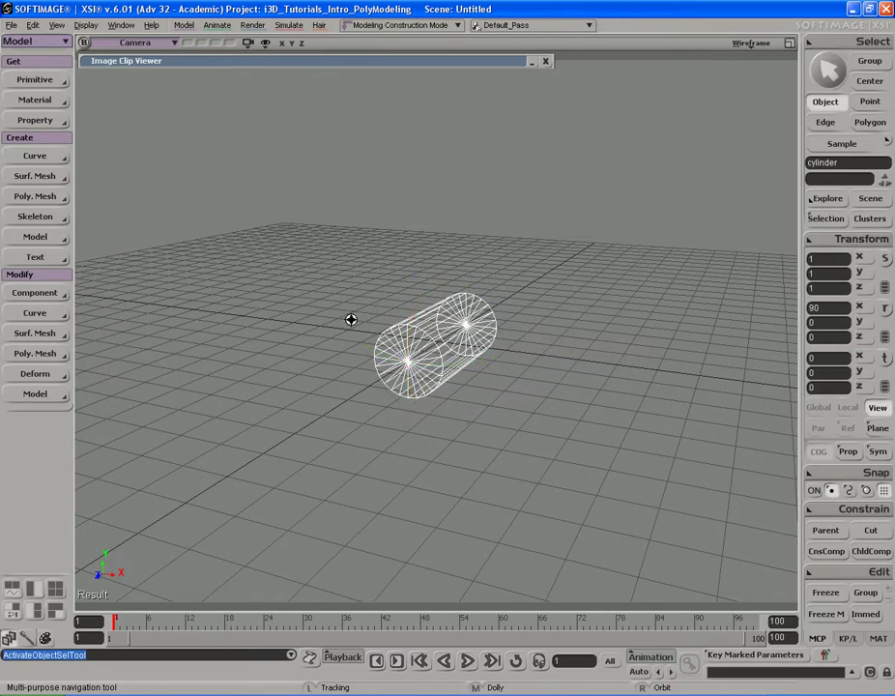
{"action": "middle_click_drag", "start_coordinate": [351, 319], "coordinate": [494, 314]}
{"action": "key", "text": "v"}
{"action": "middle_click_drag", "start_coordinate": [558, 371], "coordinate": [560, 293]}
- Scale the cylinder's diameter to about 2.79 in local X and Z, keeping its length scale at 1
{"action": "key", "text": "s"}
{"action": "left_click_drag", "start_coordinate": [558, 258], "coordinate": [555, 293]}
{"action": "right_click_drag", "start_coordinate": [576, 271], "coordinate": [594, 268]}
{"action": "key", "text": "x"}
{"action": "left_click_drag", "start_coordinate": [461, 292], "coordinate": [560, 335]}
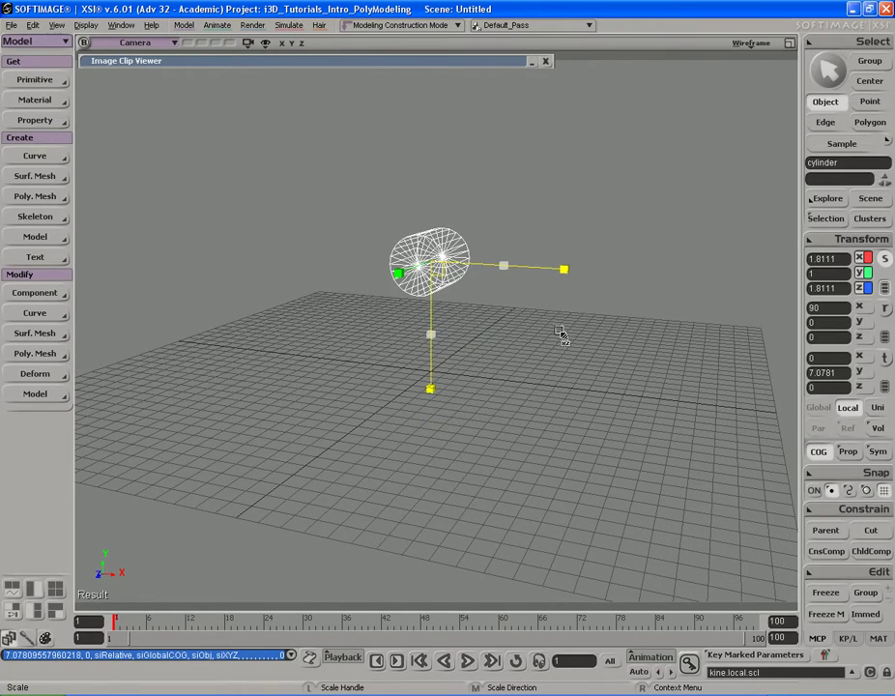
{"action": "key", "text": "s"}
{"action": "left_click_drag", "start_coordinate": [547, 294], "coordinate": [543, 313]}
{"action": "middle_click_drag", "start_coordinate": [543, 312], "coordinate": [489, 309]}
{"action": "left_click_drag", "start_coordinate": [458, 277], "coordinate": [513, 323]}
- Hide the floor grid and switch the camera view to shaded display
{"action": "key", "text": "g"}
{"action": "key", "text": "s"}
{"action": "right_click_drag", "start_coordinate": [513, 323], "coordinate": [514, 276]}
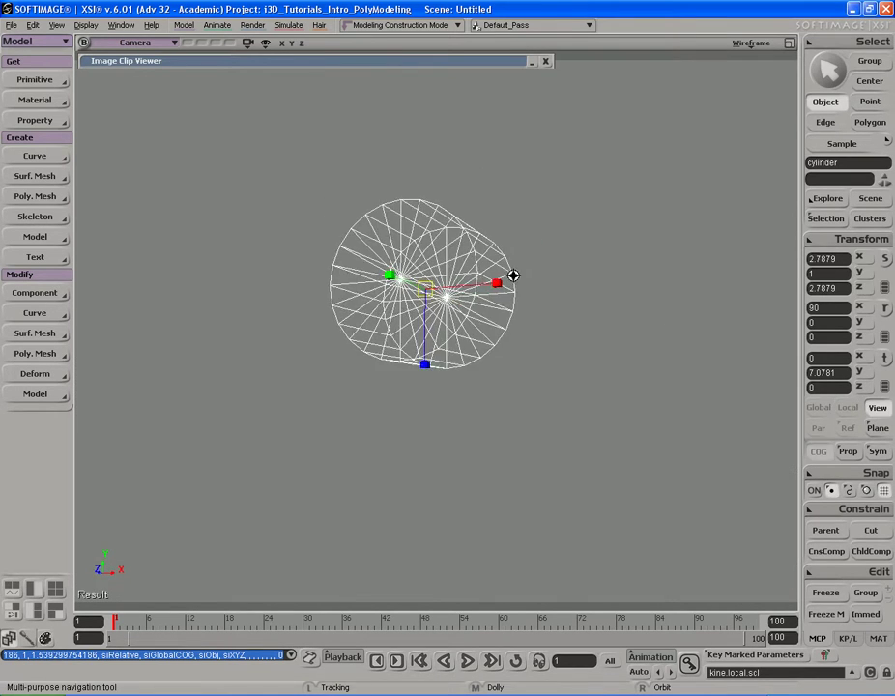
{"action": "middle_click_drag", "start_coordinate": [513, 276], "coordinate": [506, 251]}
{"action": "key", "text": "space"}
{"action": "left_click_drag", "start_coordinate": [506, 251], "coordinate": [504, 297]}
{"action": "middle_click", "coordinate": [749, 45]}
{"action": "key", "text": "s"}
{"action": "middle_click_drag", "start_coordinate": [527, 135], "coordinate": [506, 242]}
{"action": "left_click_drag", "start_coordinate": [506, 242], "coordinate": [527, 186]}
{"action": "mouse_move", "coordinate": [528, 186]}
{"action": "right_mouse_down"}
{"action": "mouse_move", "coordinate": [541, 192]}
{"action": "mouse_move", "coordinate": [540, 214]}
{"action": "right_mouse_up"}
{"action": "middle_click_drag", "start_coordinate": [540, 214], "coordinate": [503, 228]}
{"action": "left_click_drag", "start_coordinate": [503, 228], "coordinate": [487, 258]}
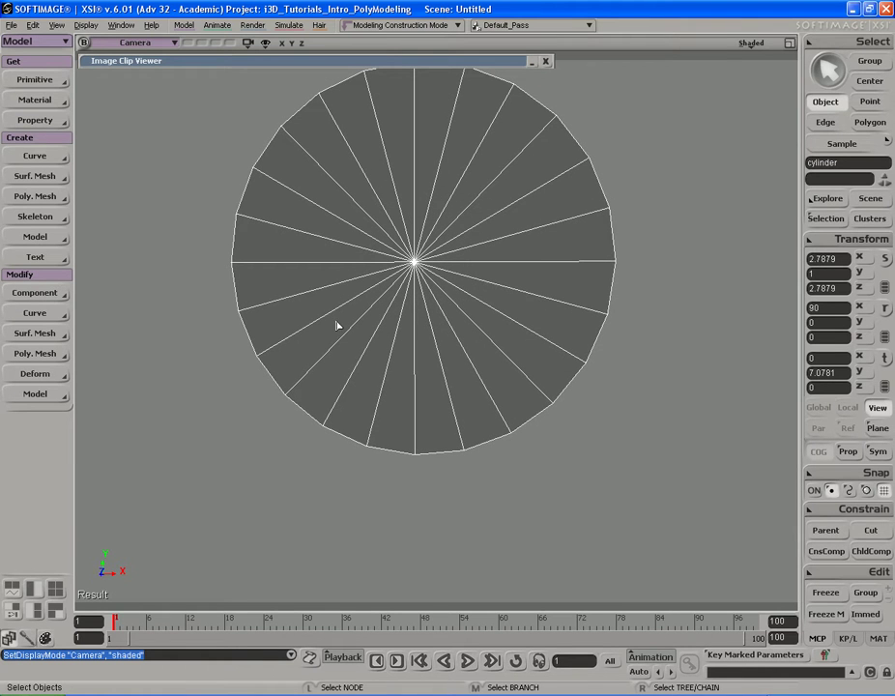
- Select the twelve side polygons around the lower half of the cylinder
{"action": "key", "text": "s"}
{"action": "mouse_move", "coordinate": [519, 341]}
{"action": "right_mouse_down"}
{"action": "mouse_move", "coordinate": [500, 322]}
{"action": "mouse_move", "coordinate": [546, 275]}
{"action": "right_mouse_up"}
{"action": "key", "text": "u"}
{"action": "left_click", "coordinate": [546, 270]}
{"action": "key", "text": "s"}
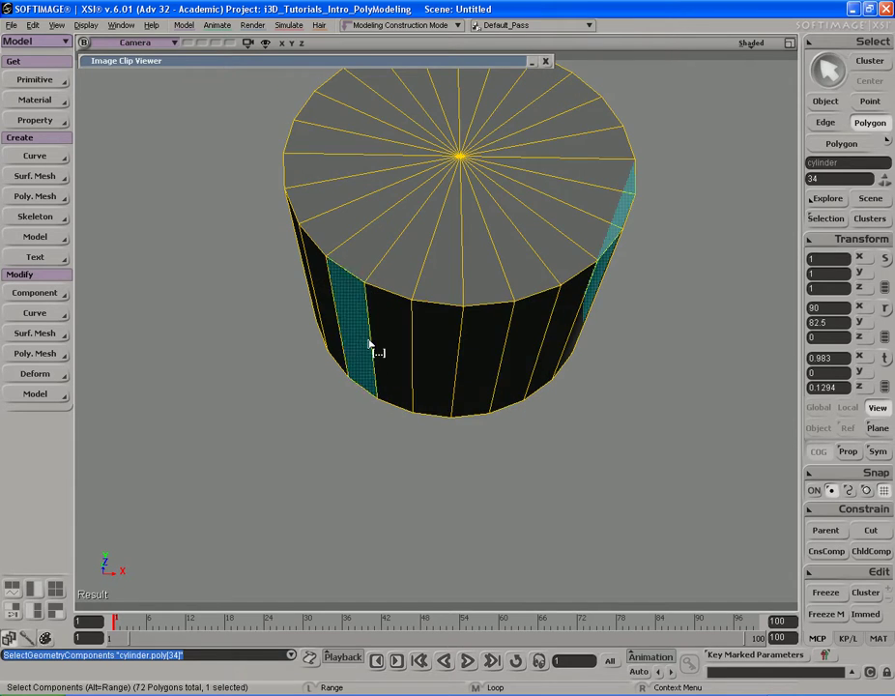
{"action": "left_click", "coordinate": [370, 345], "text": "alt"}
{"action": "key", "text": "s"}
{"action": "right_click_drag", "start_coordinate": [436, 324], "coordinate": [450, 359]}
{"action": "left_click_drag", "start_coordinate": [407, 382], "coordinate": [380, 260], "text": "shift"}
- Extrude the selected lower side polygons and move them down about 1.3 units
{"action": "key", "text": "s"}
{"action": "right_click_drag", "start_coordinate": [526, 293], "coordinate": [479, 306]}
{"action": "middle_click_drag", "start_coordinate": [280, 305], "coordinate": [572, 310]}
{"action": "right_click_drag", "start_coordinate": [573, 310], "coordinate": [534, 309]}
{"action": "key", "text": "s"}
{"action": "right_click_drag", "start_coordinate": [462, 302], "coordinate": [582, 301]}
{"action": "middle_click_drag", "start_coordinate": [582, 300], "coordinate": [549, 300]}
{"action": "right_click_drag", "start_coordinate": [549, 299], "coordinate": [530, 300]}
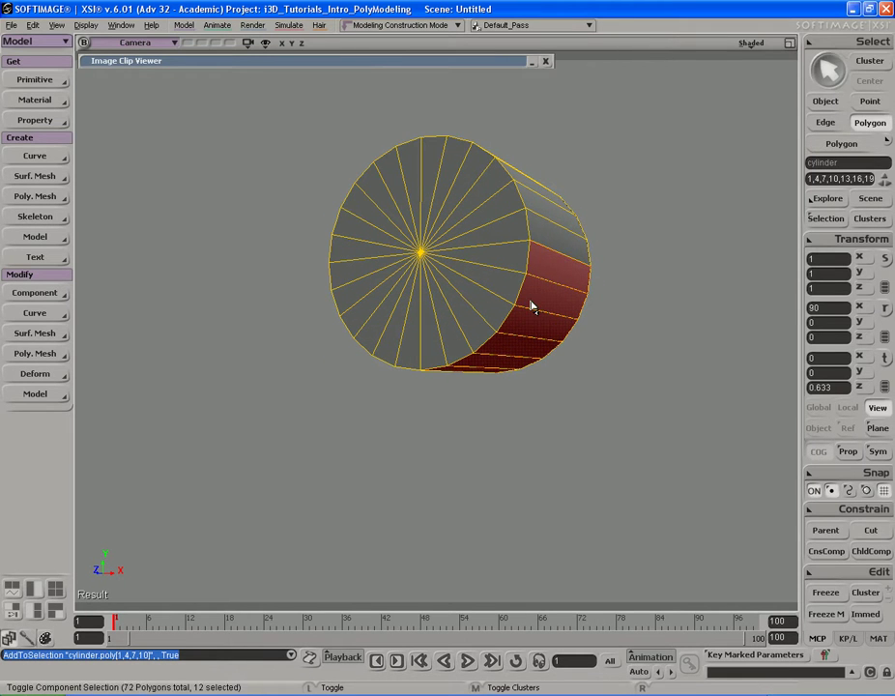
{"action": "key", "text": "ctrl+d"}
{"action": "middle_click_drag", "start_coordinate": [560, 152], "coordinate": [608, 214]}
{"action": "key", "text": "s"}
{"action": "right_click_drag", "start_coordinate": [608, 213], "coordinate": [584, 261]}
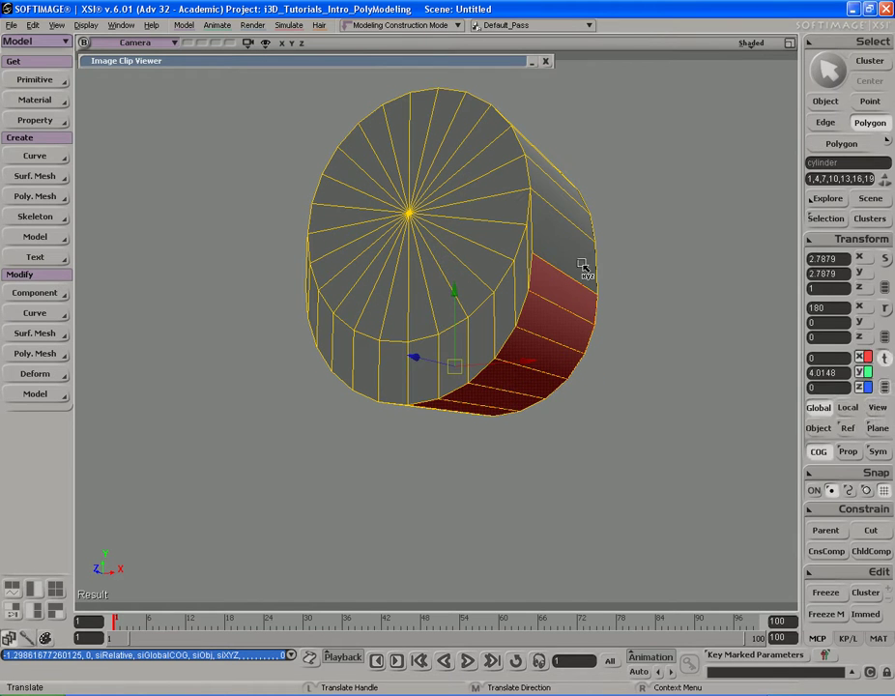
- Select the points adjacent to the extruded polygons and, with COG off, move them down onto one flat bottom level
{"action": "key", "text": "space"}
{"action": "right_click", "coordinate": [544, 345]}
{"action": "mouse_move", "coordinate": [611, 397]}
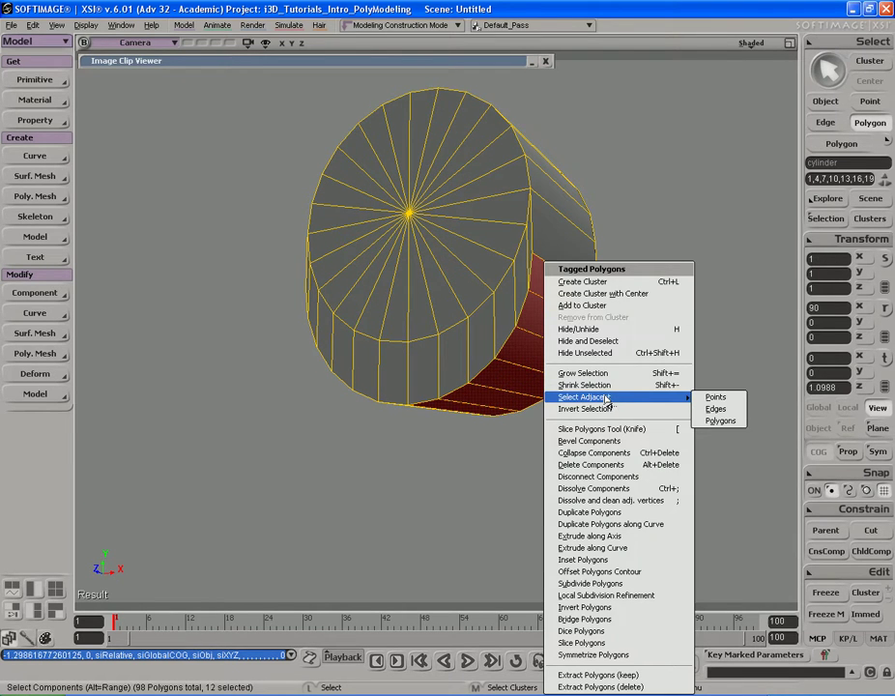
{"action": "left_click", "coordinate": [716, 397]}
{"action": "key", "text": "s"}
{"action": "right_click_drag", "start_coordinate": [533, 362], "coordinate": [548, 342]}
{"action": "key", "text": "v"}
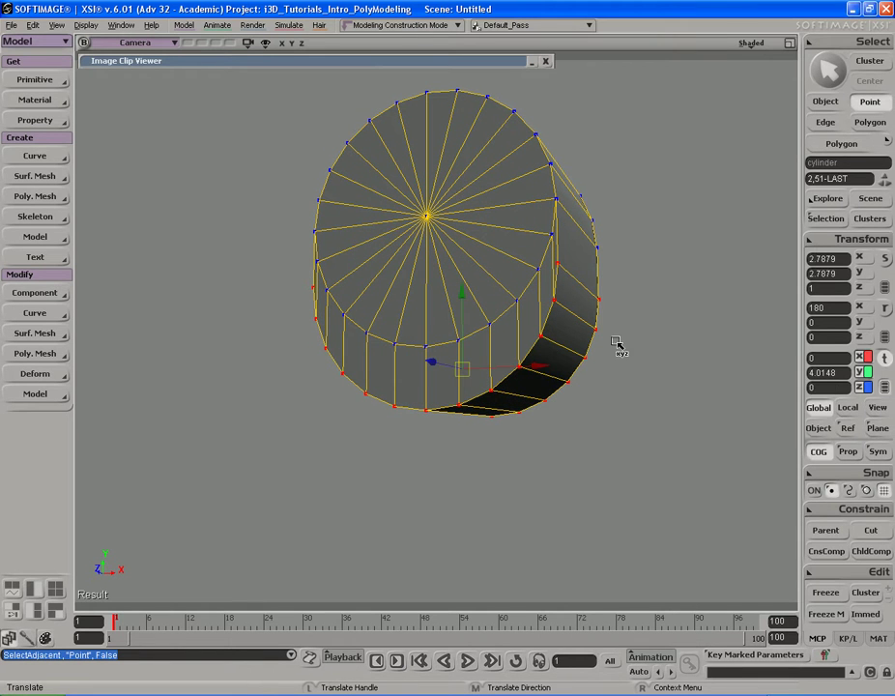
{"action": "left_click_drag", "start_coordinate": [461, 297], "coordinate": [463, 395], "text": "ctrl"}
{"action": "left_click", "coordinate": [816, 456]}
{"action": "middle_click_drag", "start_coordinate": [725, 445], "coordinate": [579, 341]}
- Preview the arched body in a render region and compare its shape with the speaker reference image
{"action": "key", "text": "s"}
{"action": "key", "text": "s"}
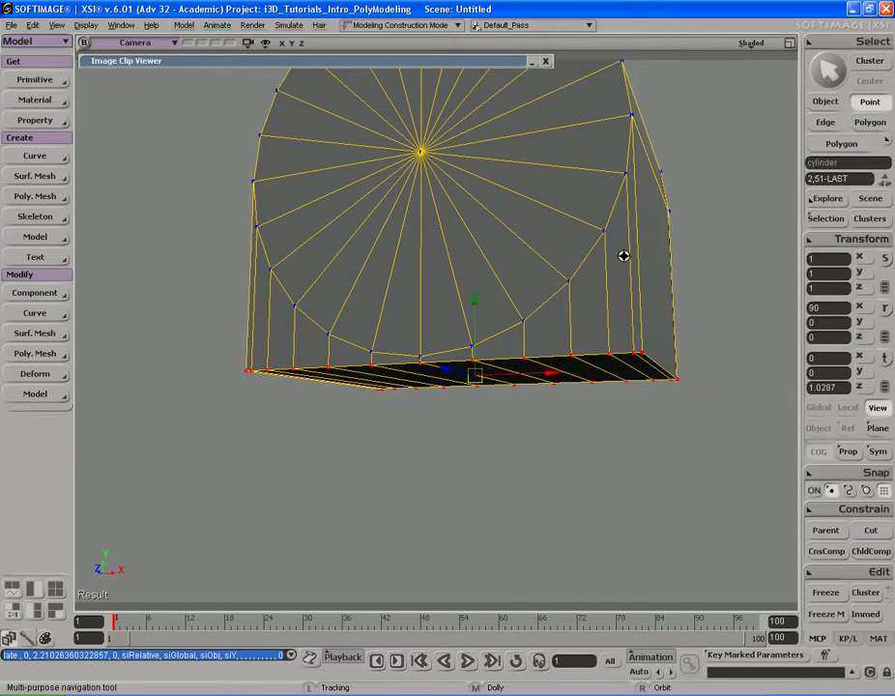
{"action": "right_click_drag", "start_coordinate": [623, 256], "coordinate": [601, 288]}
{"action": "middle_click_drag", "start_coordinate": [521, 288], "coordinate": [665, 289]}
{"action": "right_click_drag", "start_coordinate": [665, 288], "coordinate": [497, 313]}
{"action": "key", "text": "space"}
{"action": "key", "text": "q"}
{"action": "left_click_drag", "start_coordinate": [261, 140], "coordinate": [598, 412]}
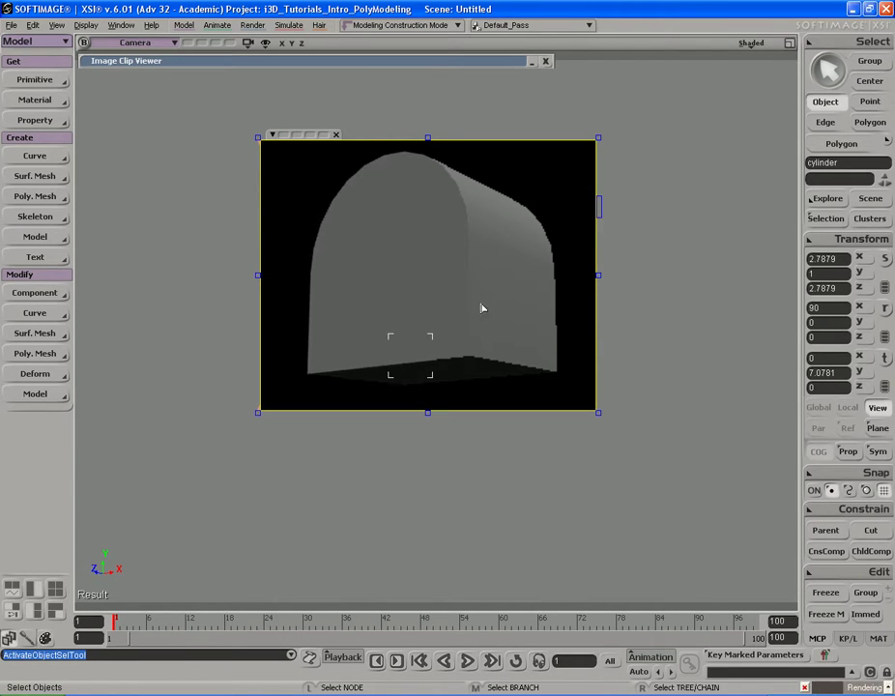
{"action": "double_click", "coordinate": [443, 64]}
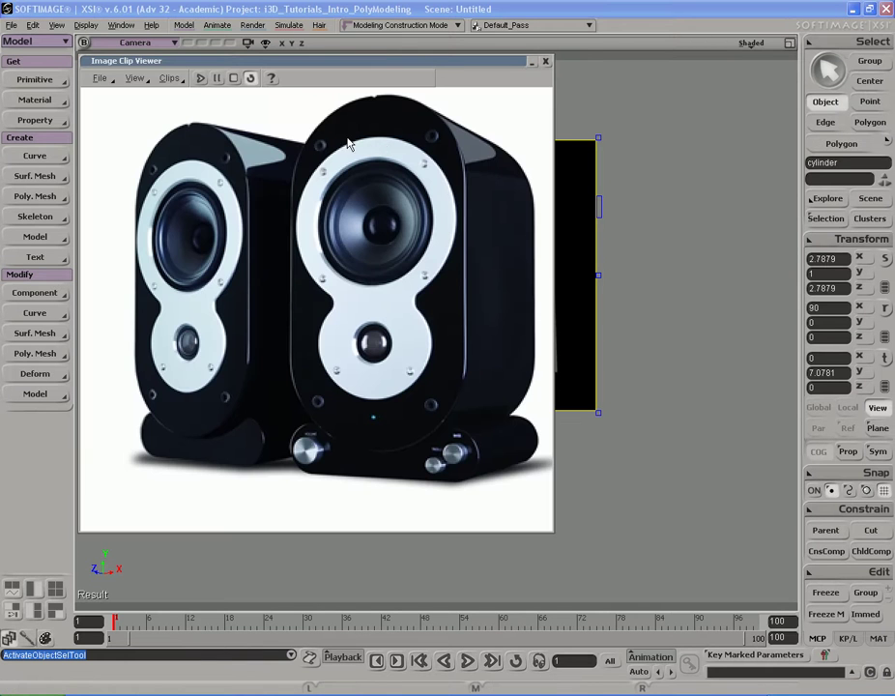
{"action": "double_click", "coordinate": [487, 63]}
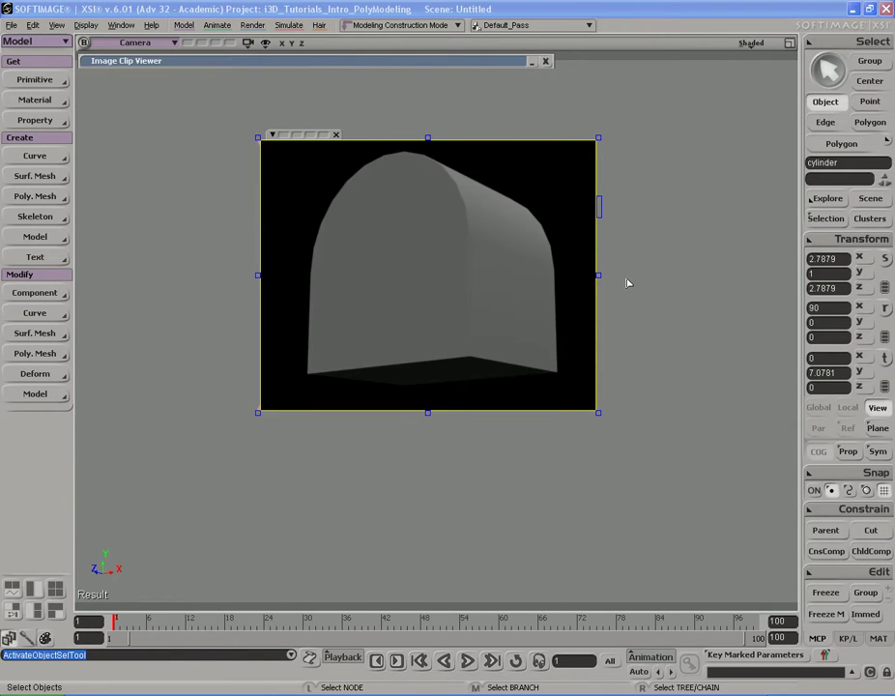
- Turn off the render region and save the scene as Speakers
{"action": "key", "text": "q"}
{"action": "middle_click", "coordinate": [691, 223]}
{"action": "key", "text": "s"}
{"action": "left_click_drag", "start_coordinate": [620, 224], "coordinate": [615, 250]}
{"action": "middle_click_drag", "start_coordinate": [615, 250], "coordinate": [558, 252]}
{"action": "left_click_drag", "start_coordinate": [557, 253], "coordinate": [549, 278]}
{"action": "middle_click_drag", "start_coordinate": [406, 272], "coordinate": [514, 277]}
{"action": "key", "text": "space"}
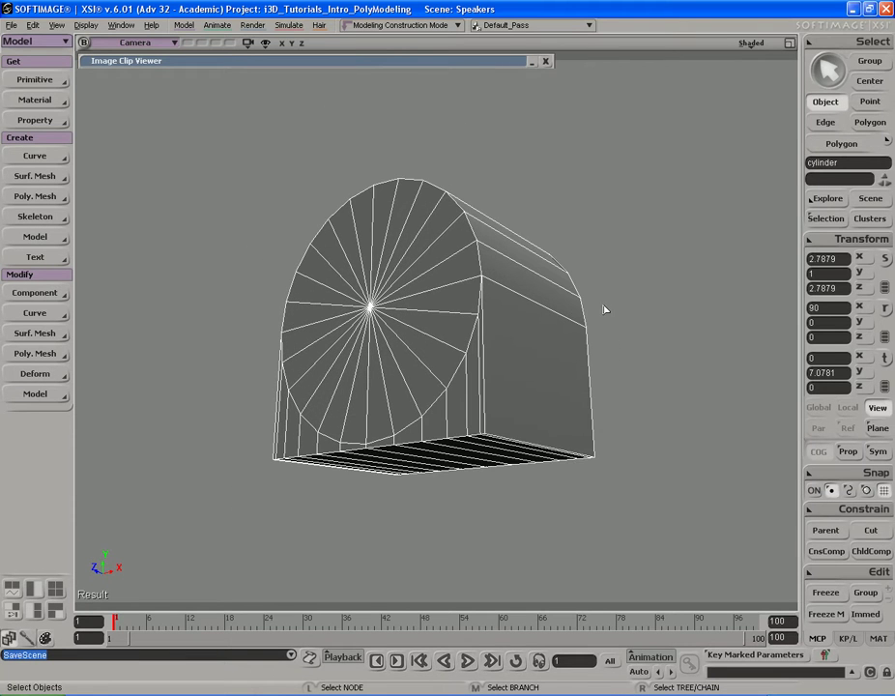
- Delete the flat bottom polygons so the arched body is open underneath
{"action": "key", "text": "s"}
{"action": "scroll", "coordinate": [600, 337], "scroll_direction": "up", "scroll_amount": 2}
{"action": "right_click_drag", "start_coordinate": [605, 337], "coordinate": [615, 311]}
{"action": "middle_click_drag", "start_coordinate": [614, 311], "coordinate": [633, 324]}
{"action": "left_click_drag", "start_coordinate": [622, 336], "coordinate": [630, 321]}
{"action": "right_click_drag", "start_coordinate": [631, 321], "coordinate": [625, 320]}
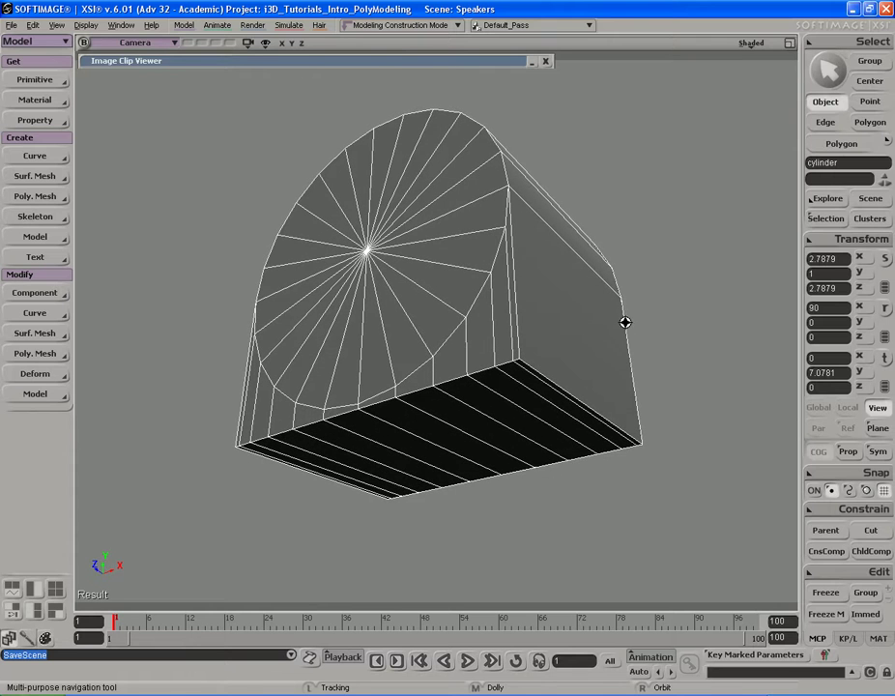
{"action": "key", "text": "u"}
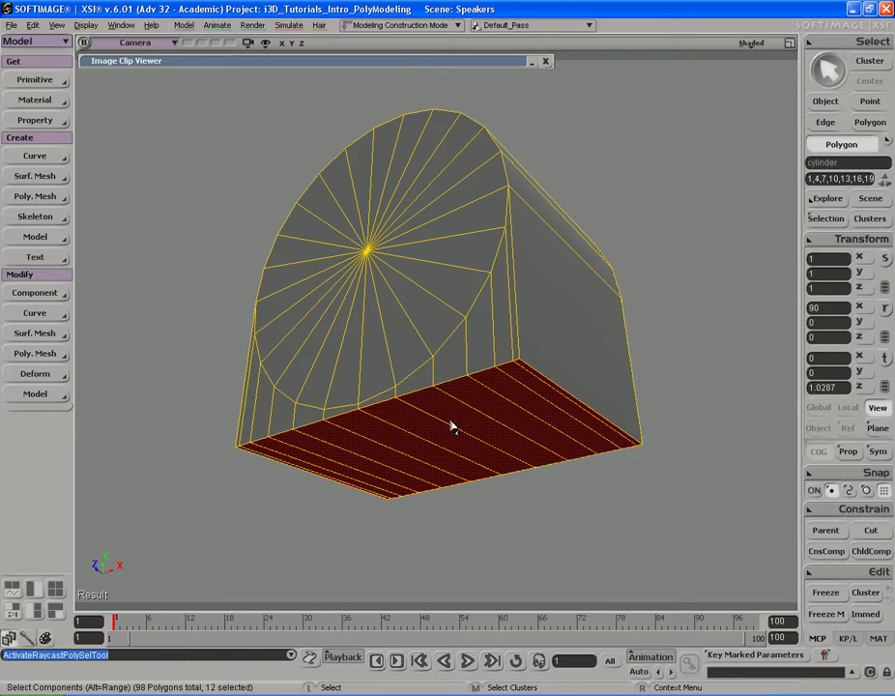
{"action": "key", "text": "Delete"}
{"action": "key", "text": "space"}
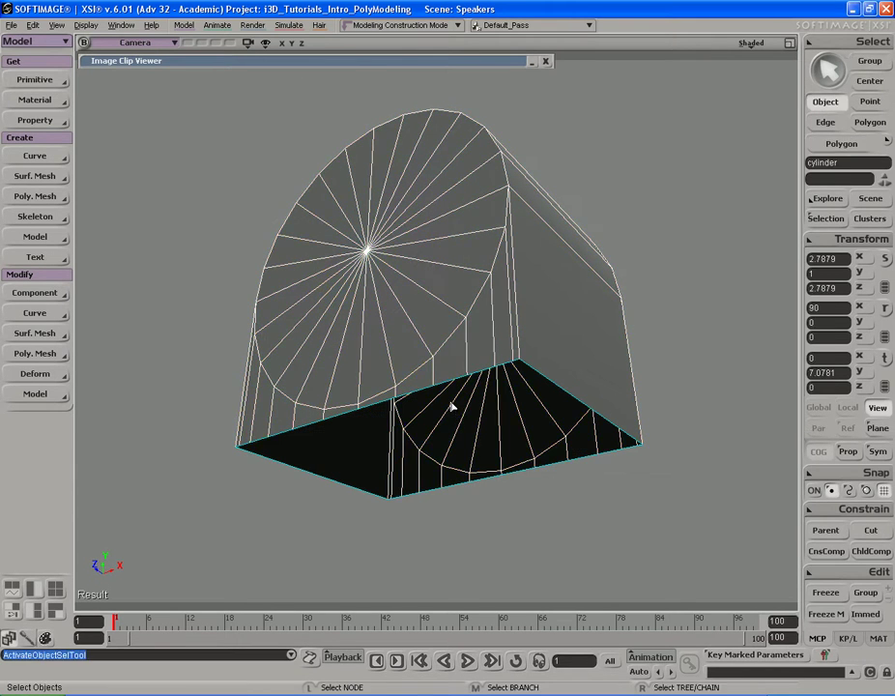
- Freeze the modeling history of the open-bottomed cylinder
{"action": "key", "text": "s"}
{"action": "middle_click_drag", "start_coordinate": [453, 406], "coordinate": [500, 320]}
{"action": "right_click_drag", "start_coordinate": [499, 321], "coordinate": [528, 318]}
{"action": "middle_click_drag", "start_coordinate": [528, 318], "coordinate": [547, 324]}
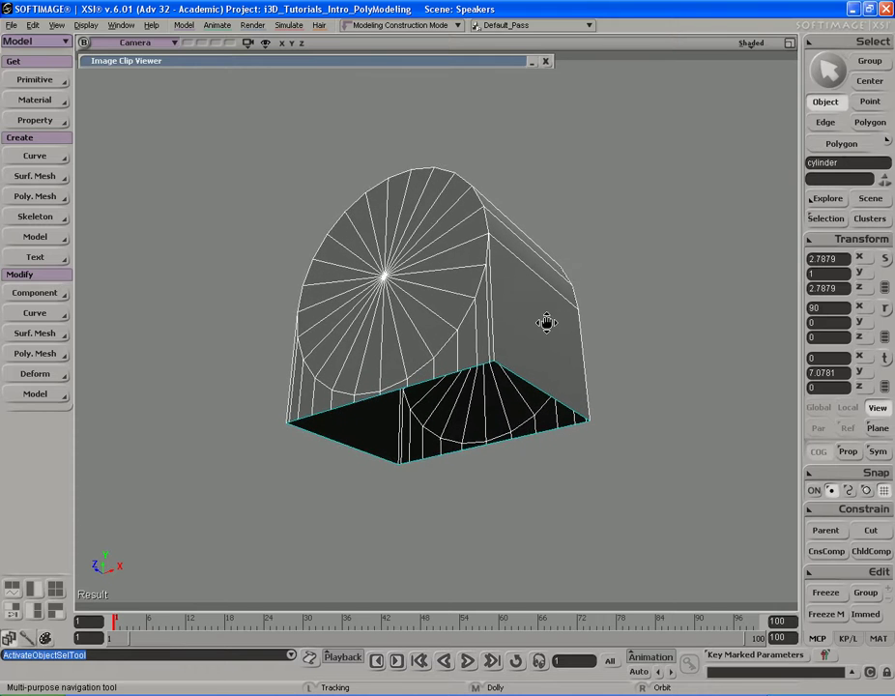
{"action": "left_click_drag", "start_coordinate": [546, 324], "coordinate": [547, 319]}
{"action": "left_click", "coordinate": [509, 272]}
{"action": "left_click", "coordinate": [817, 612]}
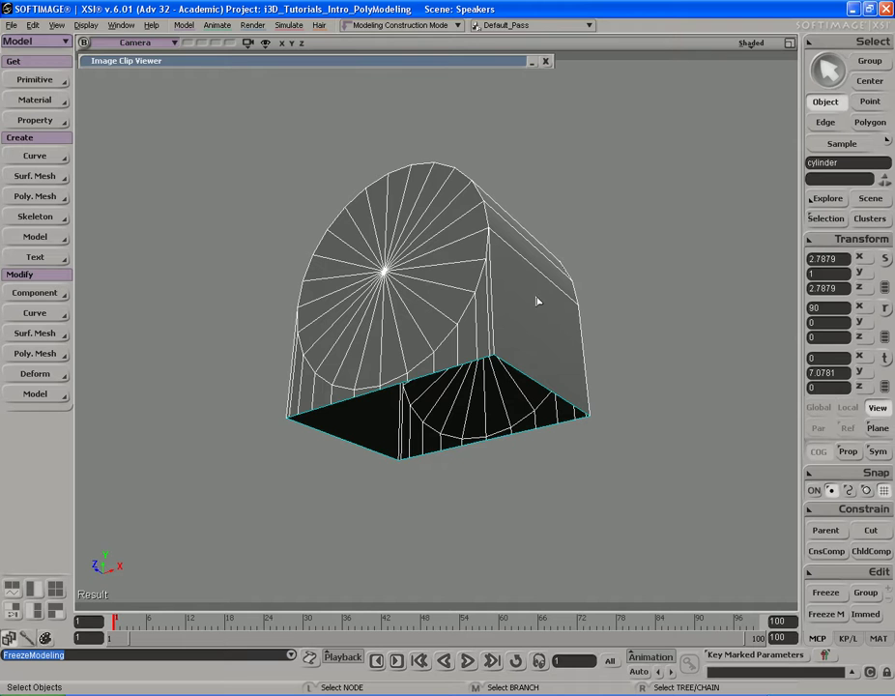
- Duplicate the open-bottomed cylinder and move the copy down below the original
{"action": "key", "text": "s"}
{"action": "right_click_drag", "start_coordinate": [534, 267], "coordinate": [534, 260]}
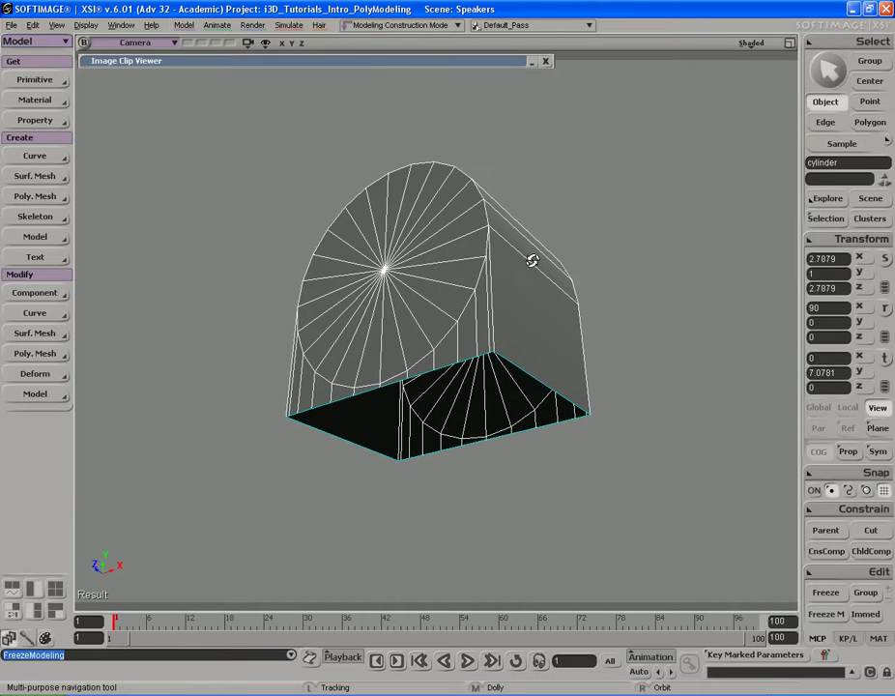
{"action": "key", "text": "ctrl+d"}
{"action": "key", "text": "v"}
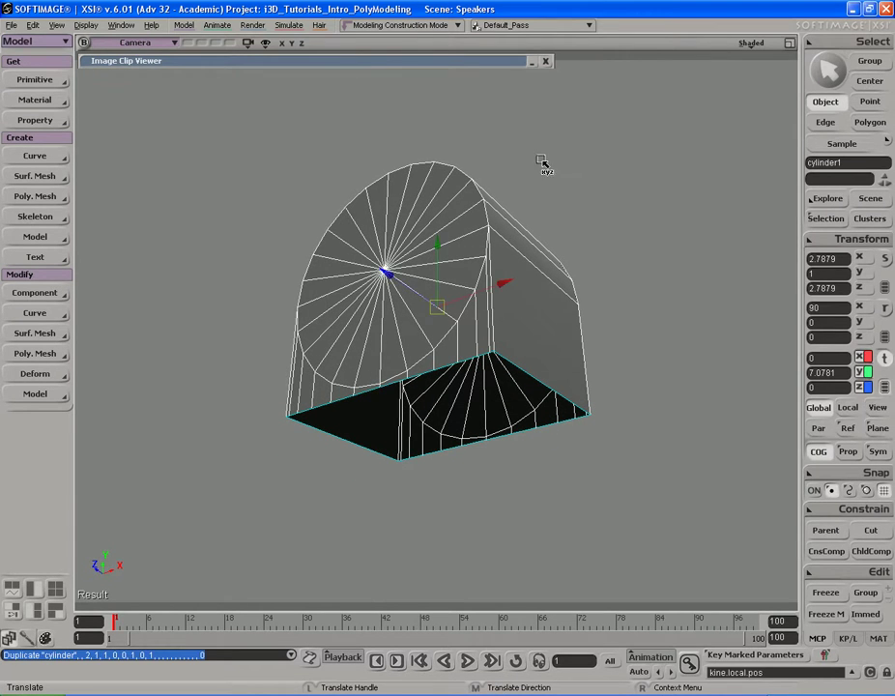
{"action": "left_click_drag", "start_coordinate": [540, 164], "coordinate": [553, 308]}
- Rotate the duplicate to -180 degrees in Z and position it just below the upper half at about 1.23 in Y
{"action": "key", "text": "c"}
{"action": "left_click_drag", "start_coordinate": [496, 406], "coordinate": [360, 516]}
{"action": "key", "text": "s"}
{"action": "middle_click_drag", "start_coordinate": [527, 385], "coordinate": [541, 380]}
{"action": "left_click_drag", "start_coordinate": [542, 380], "coordinate": [549, 320]}
{"action": "key", "text": "v"}
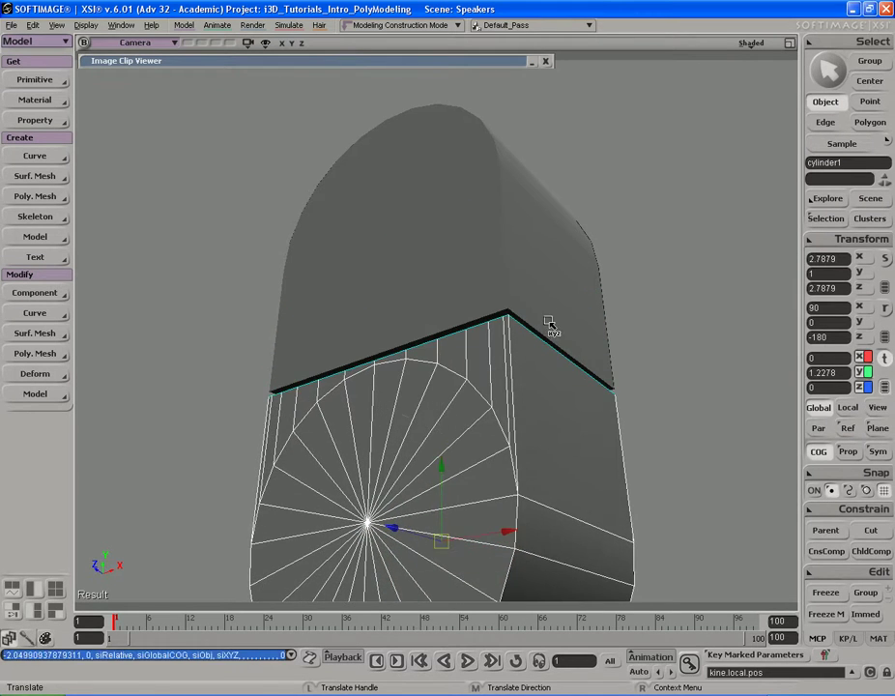
- Enable Wireframe On Shaded display in the camera view
{"action": "key", "text": "space"}
{"action": "left_click", "coordinate": [752, 42]}
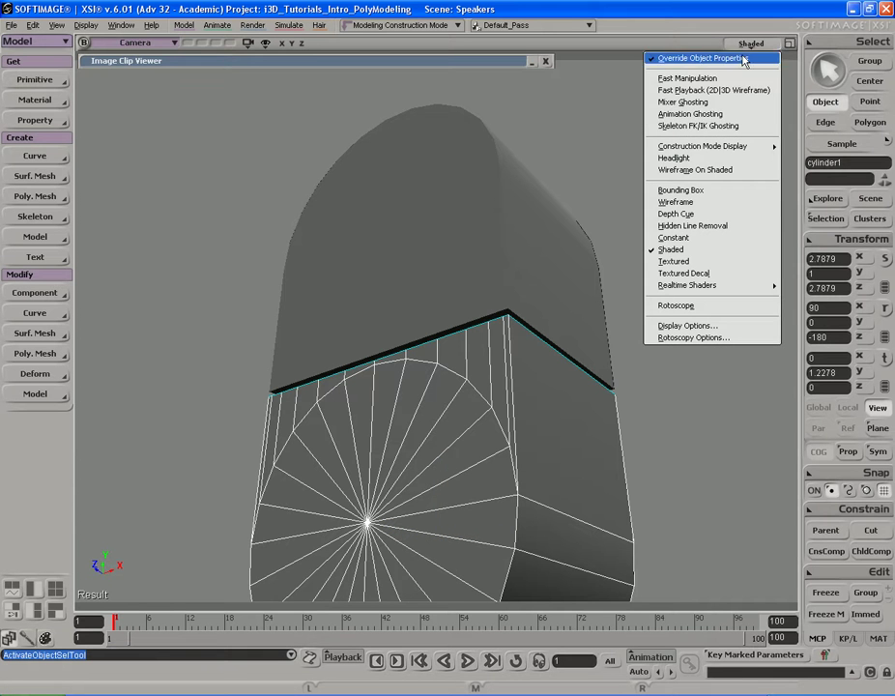
{"action": "left_click", "coordinate": [722, 172]}
- Move the lower half up to 1.347 in Y so its open edge meets the upper half
{"action": "key", "text": "s"}
{"action": "left_click_drag", "start_coordinate": [617, 294], "coordinate": [611, 256]}
{"action": "mouse_move", "coordinate": [611, 256]}
{"action": "middle_mouse_down"}
{"action": "mouse_move", "coordinate": [661, 249]}
{"action": "mouse_move", "coordinate": [627, 213]}
{"action": "middle_mouse_up"}
{"action": "right_click_drag", "start_coordinate": [627, 213], "coordinate": [622, 264]}
{"action": "key", "text": "v"}
{"action": "middle_click_drag", "start_coordinate": [622, 266], "coordinate": [482, 251]}
{"action": "key", "text": "s"}
{"action": "key", "text": "space"}
{"action": "key", "text": "s"}
{"action": "right_click_drag", "start_coordinate": [502, 266], "coordinate": [509, 257]}
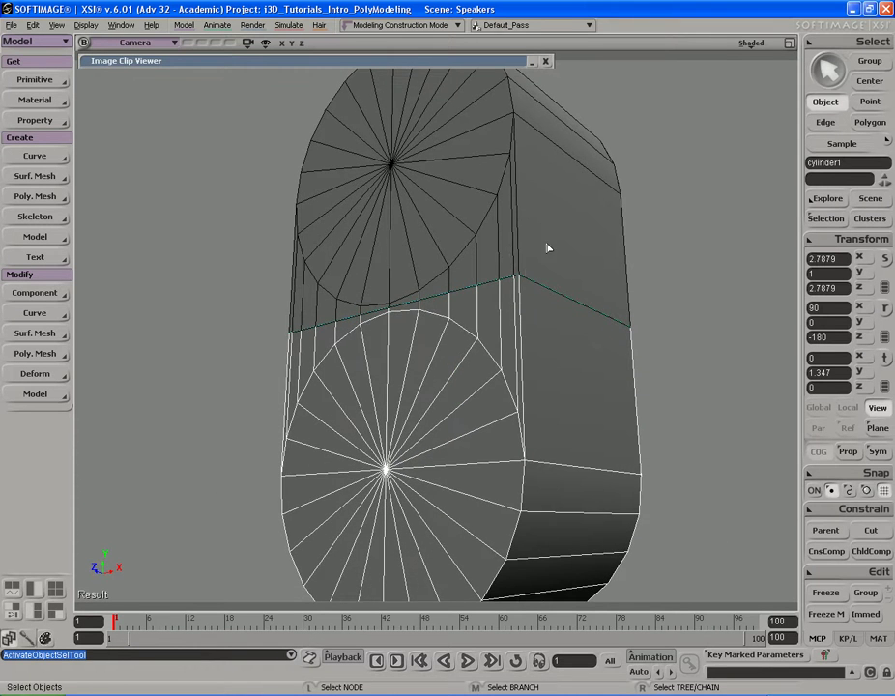
- Merge the upper and lower cabinet halves into a single polygon mesh
{"action": "left_click", "coordinate": [547, 215]}
{"action": "left_click", "coordinate": [545, 335], "text": "shift"}
{"action": "right_click", "coordinate": [554, 278]}
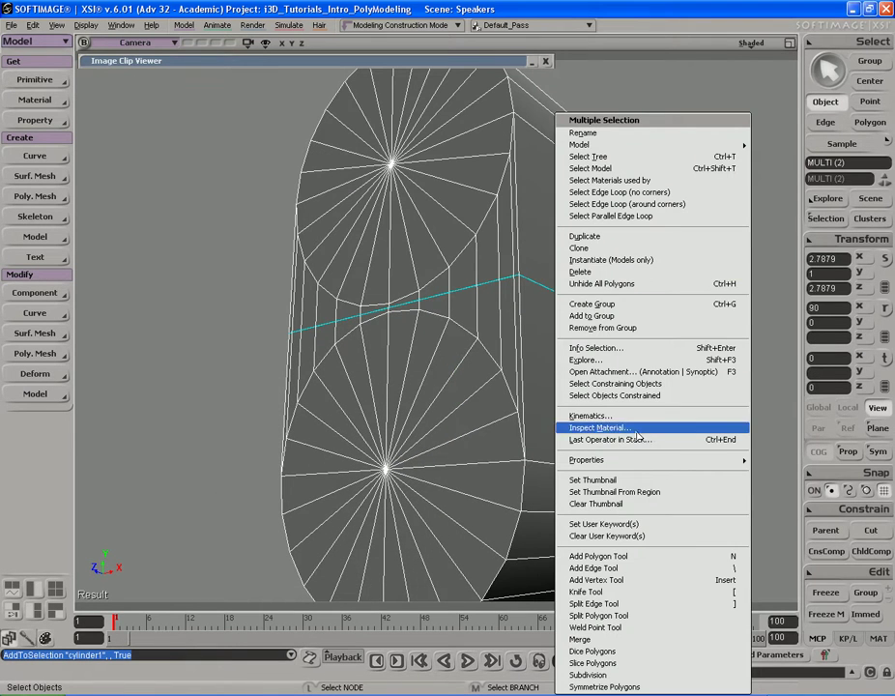
{"action": "left_click", "coordinate": [583, 640]}
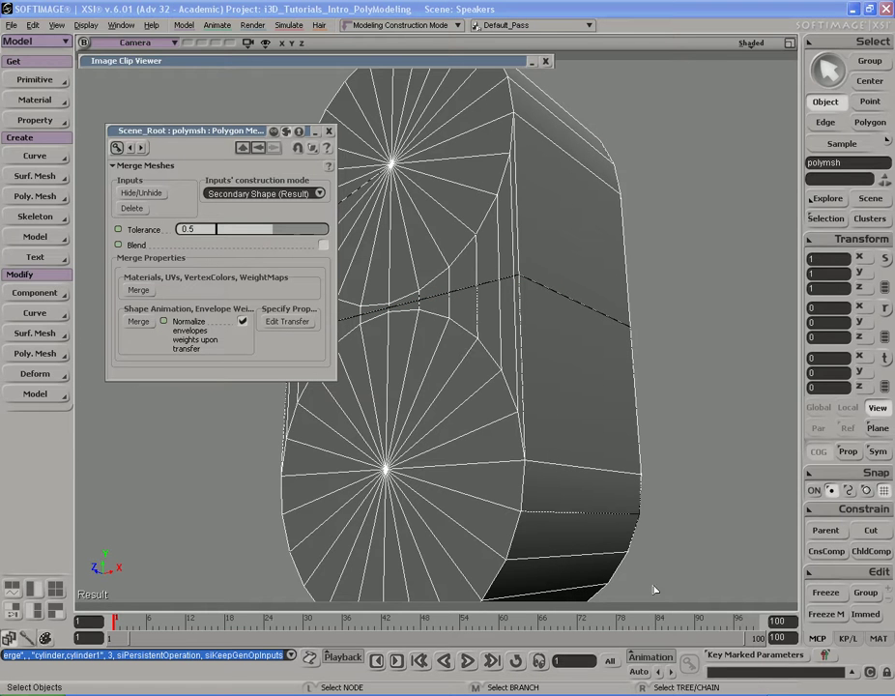
- Hide the merge's input objects and set the merge tolerance to about 0.0503 to weld the seam between the halves
{"action": "left_click_drag", "start_coordinate": [264, 234], "coordinate": [216, 236]}
{"action": "key", "text": "s"}
{"action": "left_click_drag", "start_coordinate": [582, 276], "coordinate": [591, 327]}
{"action": "middle_click_drag", "start_coordinate": [591, 328], "coordinate": [427, 333]}
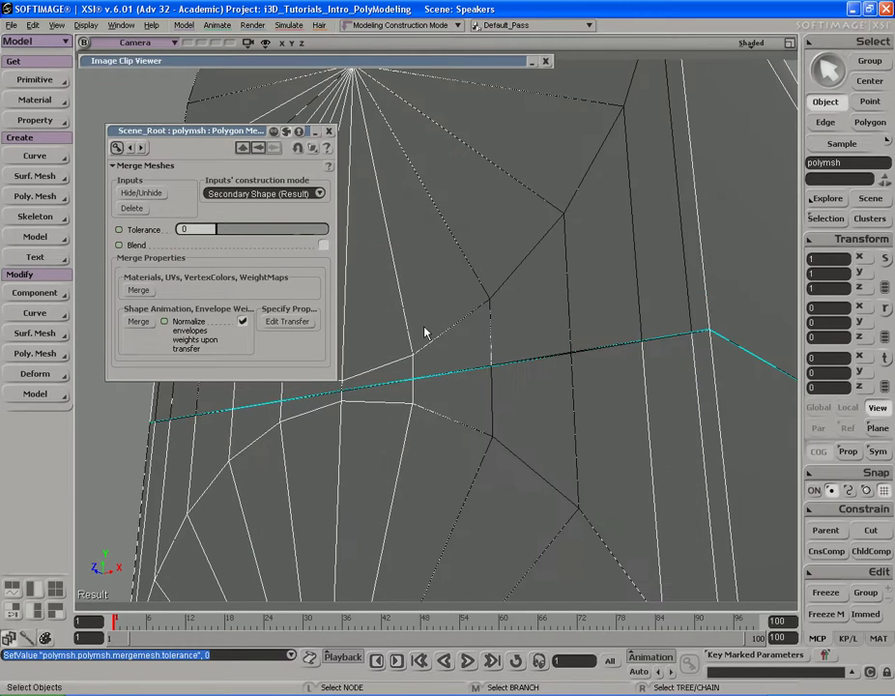
{"action": "left_click", "coordinate": [159, 194]}
{"action": "key", "text": "s"}
{"action": "left_click_drag", "start_coordinate": [721, 395], "coordinate": [589, 376]}
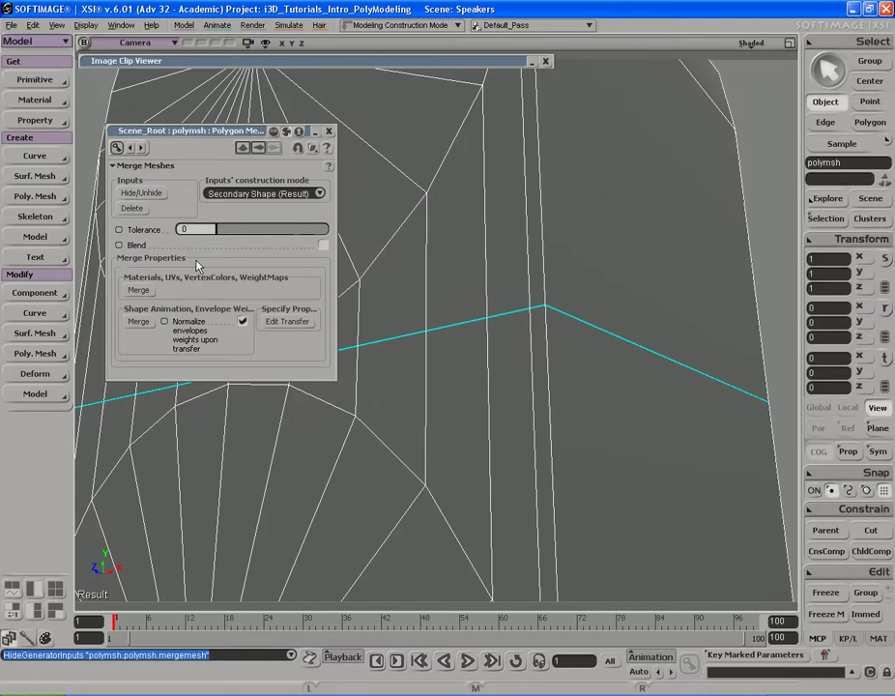
{"action": "left_click_drag", "start_coordinate": [218, 230], "coordinate": [219, 230]}
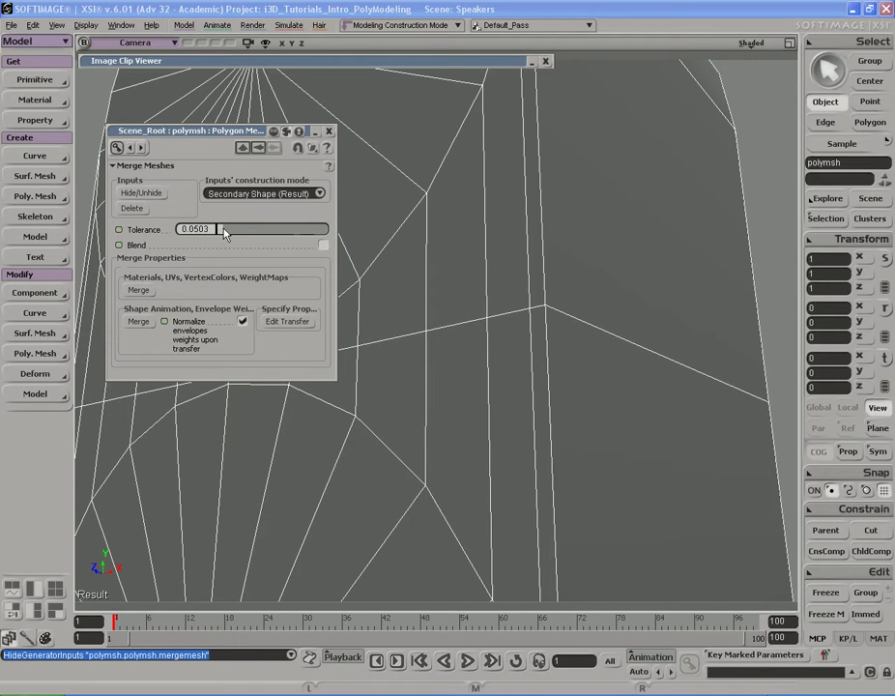
- Delete the original input objects of the merge and deselect the merged cabinet
{"action": "key", "text": "s"}
{"action": "left_click_drag", "start_coordinate": [542, 375], "coordinate": [620, 367]}
{"action": "middle_click_drag", "start_coordinate": [620, 368], "coordinate": [488, 365]}
{"action": "left_click_drag", "start_coordinate": [488, 366], "coordinate": [586, 360]}
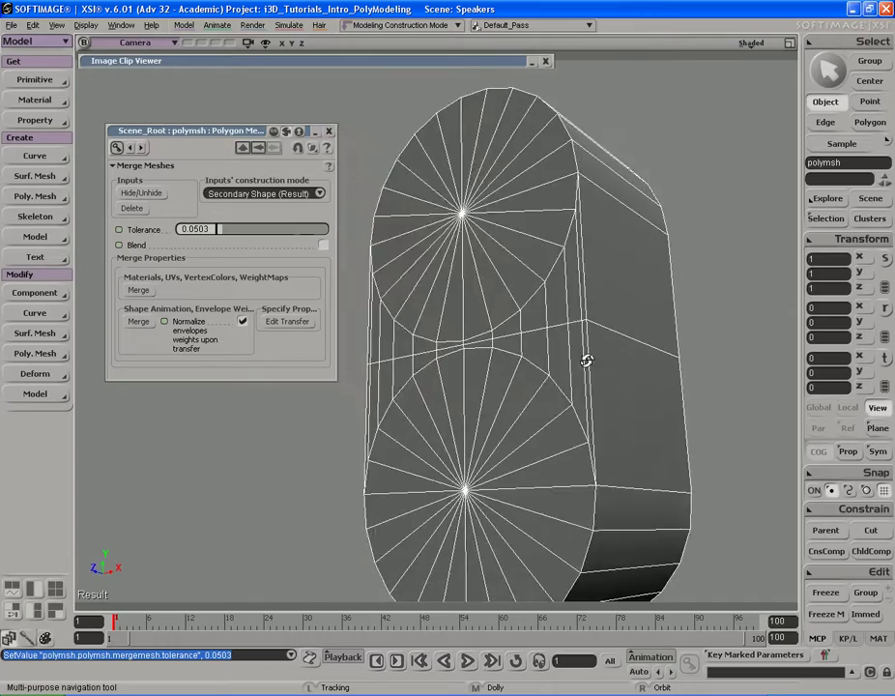
{"action": "right_click_drag", "start_coordinate": [587, 361], "coordinate": [676, 356]}
{"action": "right_click_drag", "start_coordinate": [469, 359], "coordinate": [609, 358]}
{"action": "left_click_drag", "start_coordinate": [546, 403], "coordinate": [630, 338]}
{"action": "middle_click_drag", "start_coordinate": [634, 343], "coordinate": [503, 356]}
{"action": "right_click_drag", "start_coordinate": [502, 356], "coordinate": [541, 360]}
{"action": "left_click", "coordinate": [143, 213]}
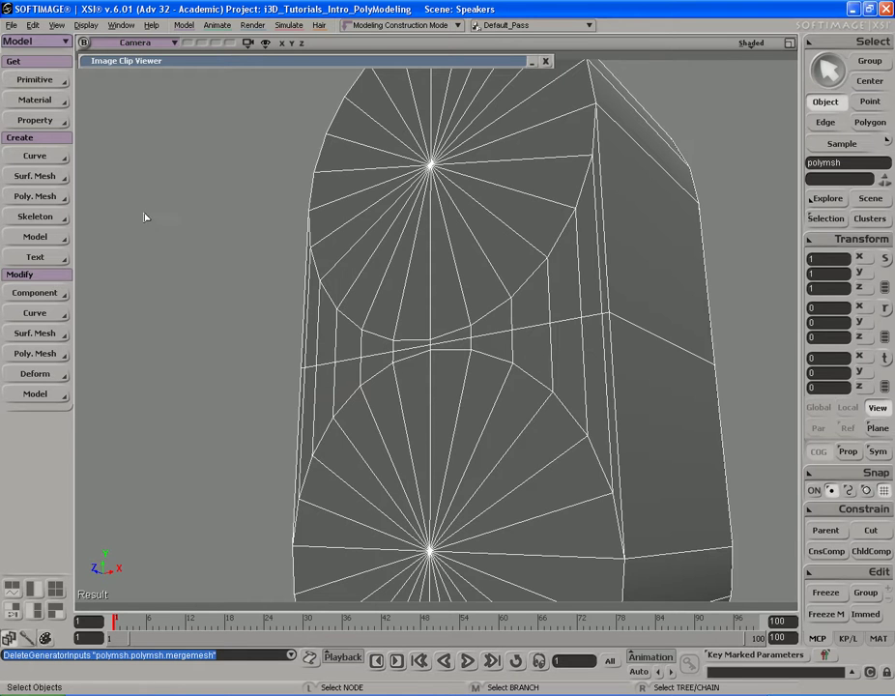
{"action": "middle_click_drag", "start_coordinate": [519, 333], "coordinate": [535, 315]}
{"action": "left_click_drag", "start_coordinate": [536, 315], "coordinate": [607, 306]}
{"action": "left_click", "coordinate": [639, 310]}
- Preview the merged cabinet in a render region beside the reference image, matching its viewing angle
{"action": "key", "text": "s"}
{"action": "double_click", "coordinate": [410, 62]}
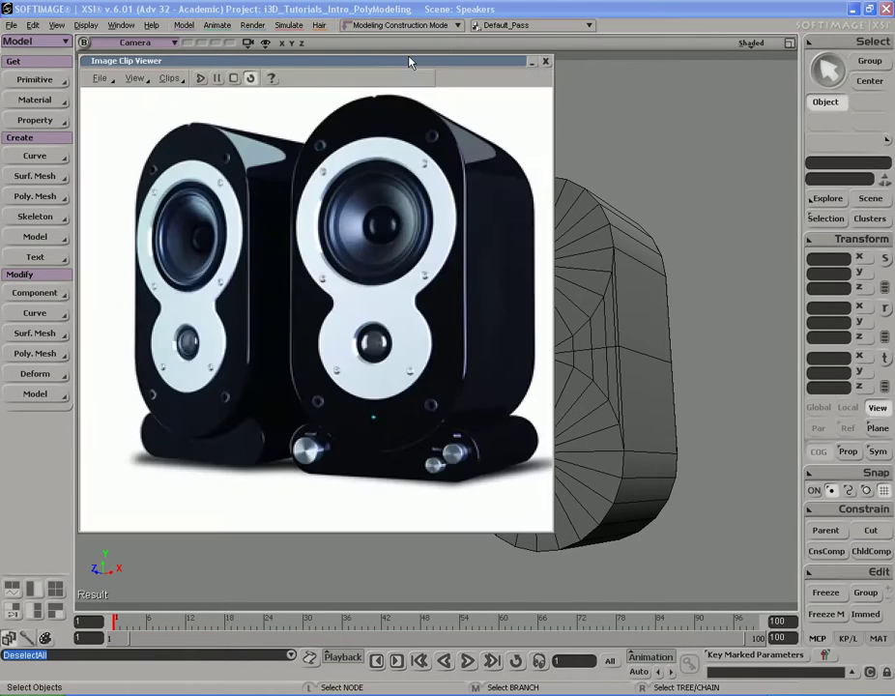
{"action": "key", "text": "s"}
{"action": "left_click_drag", "start_coordinate": [547, 272], "coordinate": [655, 256]}
{"action": "mouse_move", "coordinate": [655, 256]}
{"action": "right_mouse_down"}
{"action": "mouse_move", "coordinate": [644, 253]}
{"action": "mouse_move", "coordinate": [642, 266]}
{"action": "mouse_move", "coordinate": [657, 257]}
{"action": "right_mouse_up"}
{"action": "key", "text": "q"}
{"action": "left_click_drag", "start_coordinate": [784, 129], "coordinate": [557, 542]}
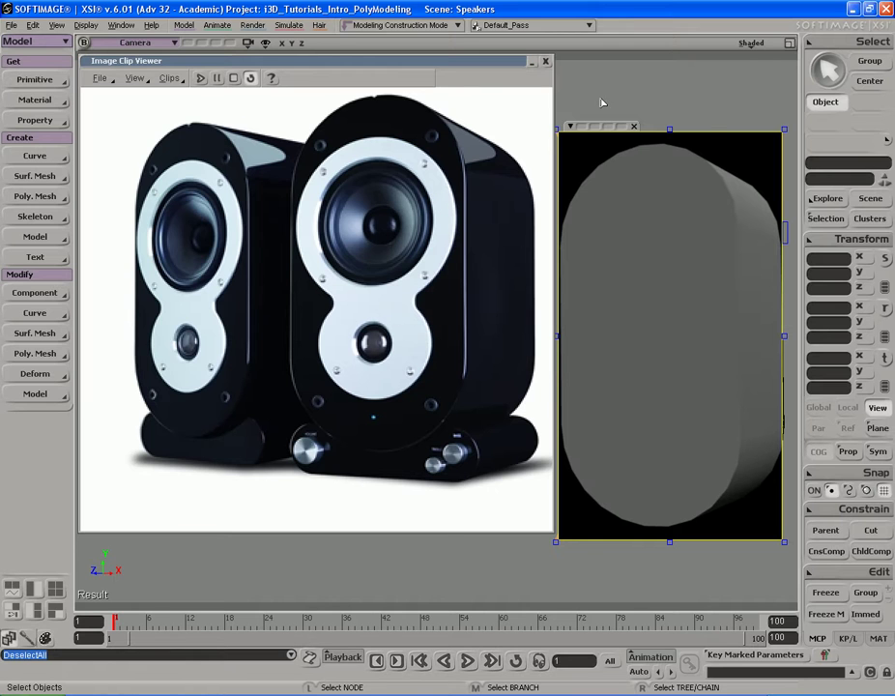
{"action": "key", "text": "q"}
{"action": "middle_click", "coordinate": [747, 103]}
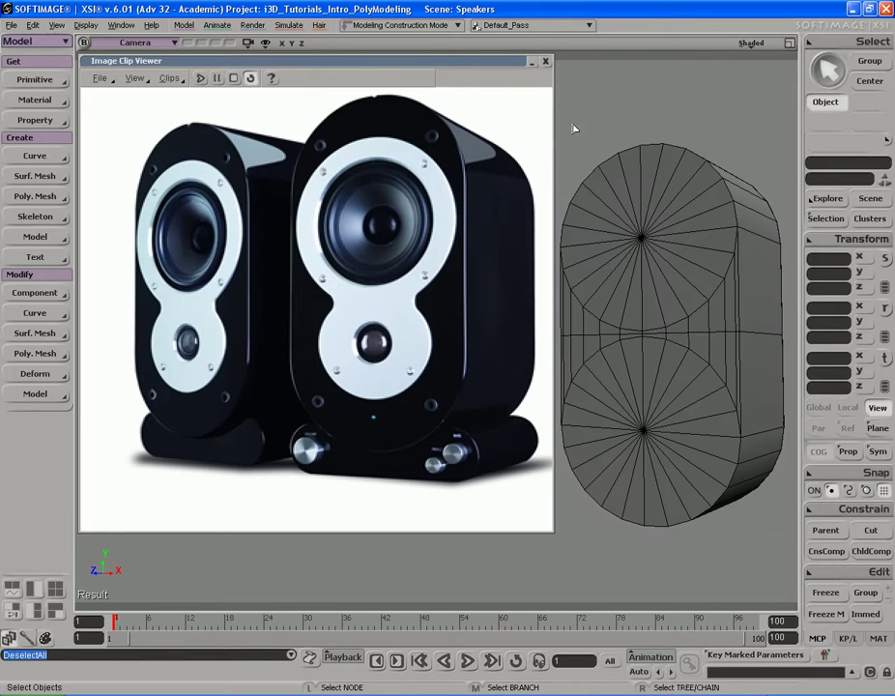
- Extract the polygons of the cabinet's upper circular front face as a separate object, keeping the originals
{"action": "double_click", "coordinate": [489, 63]}
{"action": "key", "text": "s"}
{"action": "left_click_drag", "start_coordinate": [667, 178], "coordinate": [606, 187]}
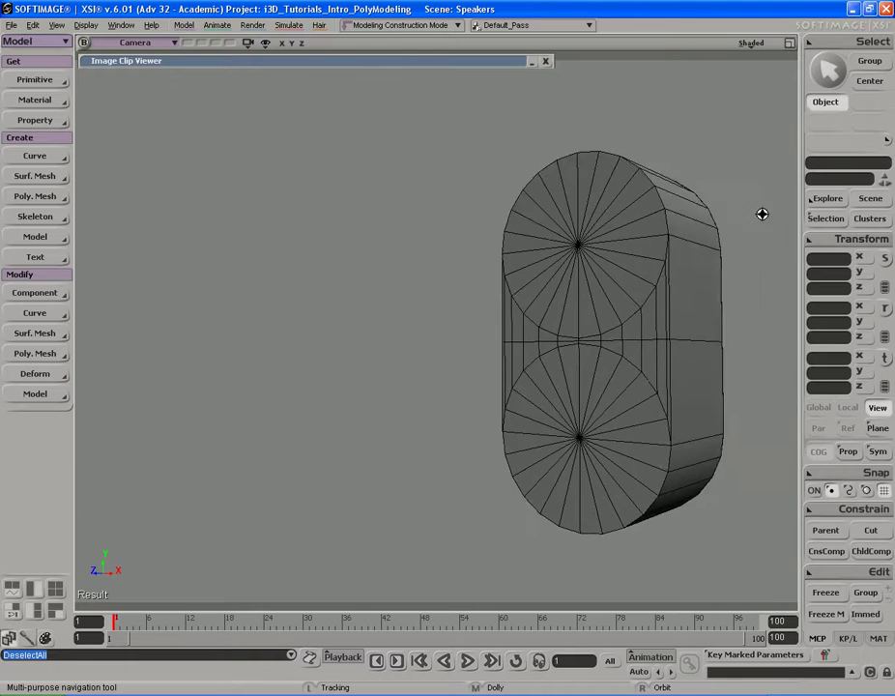
{"action": "middle_click_drag", "start_coordinate": [762, 214], "coordinate": [787, 198]}
{"action": "left_click_drag", "start_coordinate": [788, 198], "coordinate": [640, 208]}
{"action": "left_click", "coordinate": [571, 198]}
{"action": "key", "text": "s"}
{"action": "right_click_drag", "start_coordinate": [569, 197], "coordinate": [586, 198]}
{"action": "key", "text": "u"}
{"action": "mouse_move", "coordinate": [527, 215]}
{"action": "left_mouse_down"}
{"action": "mouse_move", "coordinate": [426, 242]}
{"action": "mouse_move", "coordinate": [516, 194]}
{"action": "left_mouse_up"}
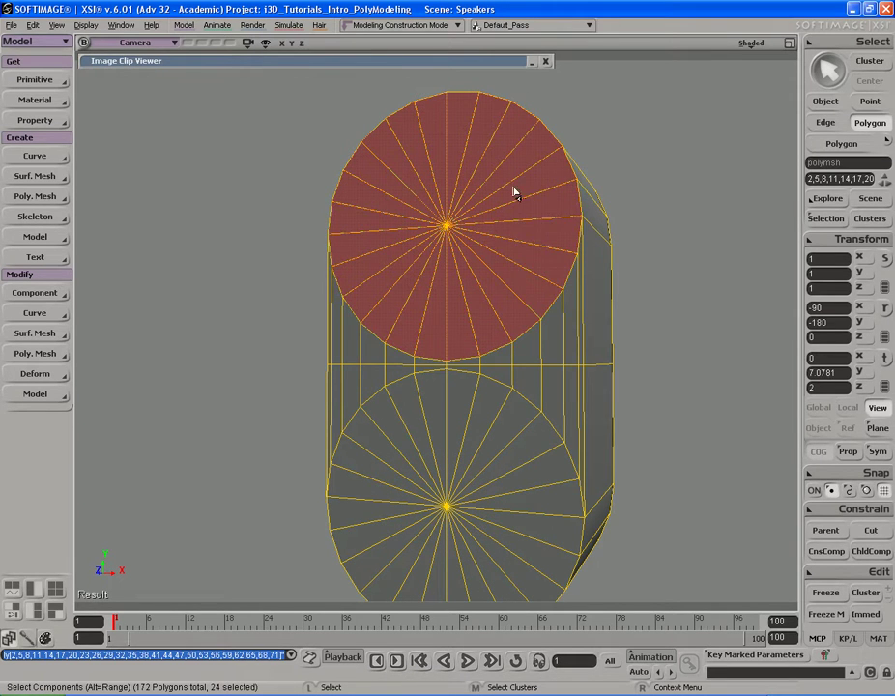
{"action": "right_click", "coordinate": [516, 192]}
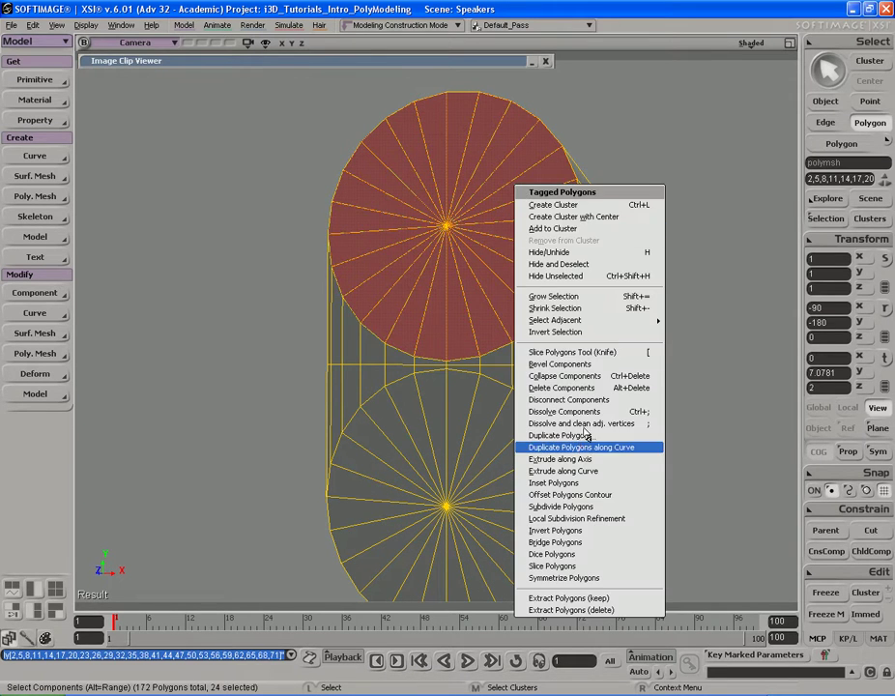
{"action": "left_click", "coordinate": [584, 601]}
- Move the extracted disc forward to 1.8653 in Z and freeze its modeling history
{"action": "key", "text": "s"}
{"action": "left_click_drag", "start_coordinate": [524, 292], "coordinate": [552, 336]}
{"action": "right_click_drag", "start_coordinate": [552, 336], "coordinate": [606, 307]}
{"action": "mouse_move", "coordinate": [605, 306]}
{"action": "middle_mouse_down"}
{"action": "mouse_move", "coordinate": [581, 320]}
{"action": "mouse_move", "coordinate": [617, 293]}
{"action": "middle_mouse_up"}
{"action": "left_click_drag", "start_coordinate": [617, 293], "coordinate": [576, 316]}
{"action": "right_click_drag", "start_coordinate": [575, 316], "coordinate": [567, 311]}
{"action": "key", "text": "v"}
{"action": "middle_click_drag", "start_coordinate": [668, 289], "coordinate": [585, 282]}
{"action": "left_click_drag", "start_coordinate": [584, 282], "coordinate": [547, 283]}
{"action": "left_click", "coordinate": [821, 617]}
- Duplicate all polygons of the extracted disc and move them forward to 4.8509 in Z to give it thickness
{"action": "key", "text": "s"}
{"action": "middle_click_drag", "start_coordinate": [547, 384], "coordinate": [576, 376]}
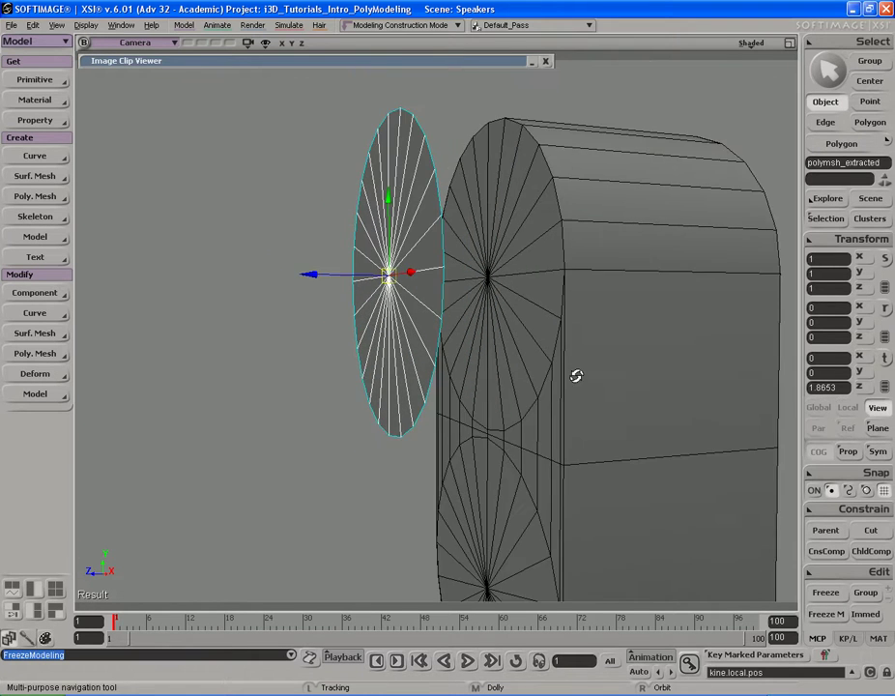
{"action": "right_click_drag", "start_coordinate": [575, 376], "coordinate": [594, 382]}
{"action": "key", "text": "u"}
{"action": "mouse_move", "coordinate": [449, 276]}
{"action": "left_mouse_down"}
{"action": "mouse_move", "coordinate": [370, 280]}
{"action": "mouse_move", "coordinate": [425, 284]}
{"action": "left_mouse_up"}
{"action": "key", "text": "s"}
{"action": "right_click_drag", "start_coordinate": [419, 258], "coordinate": [480, 291]}
{"action": "key", "text": "ctrl+d"}
{"action": "key", "text": "v"}
{"action": "middle_click_drag", "start_coordinate": [544, 266], "coordinate": [507, 259]}
{"action": "mouse_move", "coordinate": [507, 259]}
{"action": "left_mouse_down"}
{"action": "mouse_move", "coordinate": [531, 256]}
{"action": "mouse_move", "coordinate": [516, 259]}
{"action": "left_mouse_up"}
{"action": "middle_click_drag", "start_coordinate": [516, 259], "coordinate": [505, 258]}
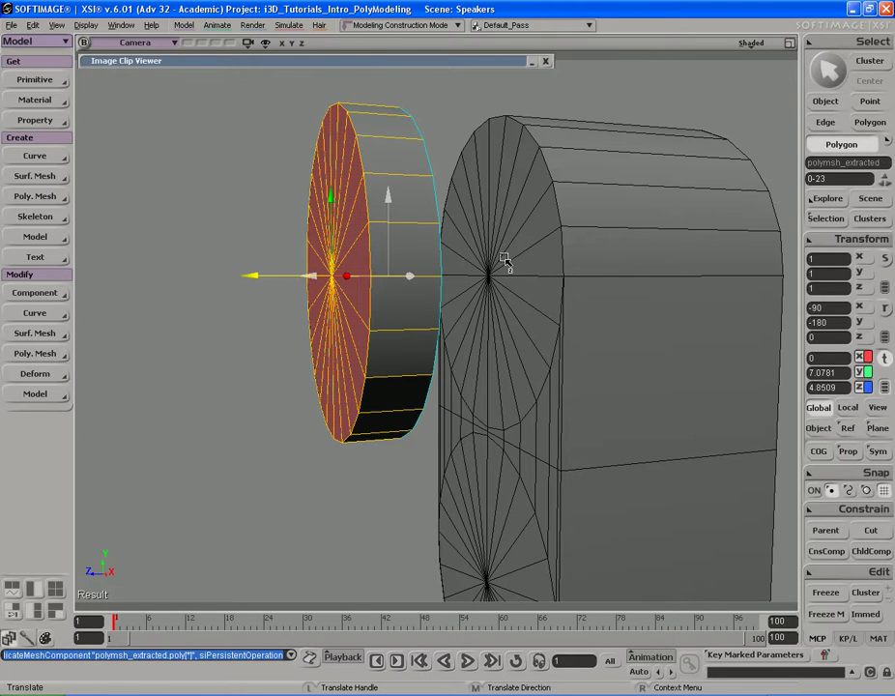
- Examine the thickened disc as a whole object and compare it with the front plate in the reference image
{"action": "key", "text": "s"}
{"action": "left_click_drag", "start_coordinate": [503, 259], "coordinate": [504, 294]}
{"action": "right_click_drag", "start_coordinate": [504, 293], "coordinate": [523, 287]}
{"action": "key", "text": "space"}
{"action": "key", "text": "s"}
{"action": "middle_click_drag", "start_coordinate": [523, 287], "coordinate": [533, 312]}
{"action": "left_click_drag", "start_coordinate": [534, 312], "coordinate": [535, 308]}
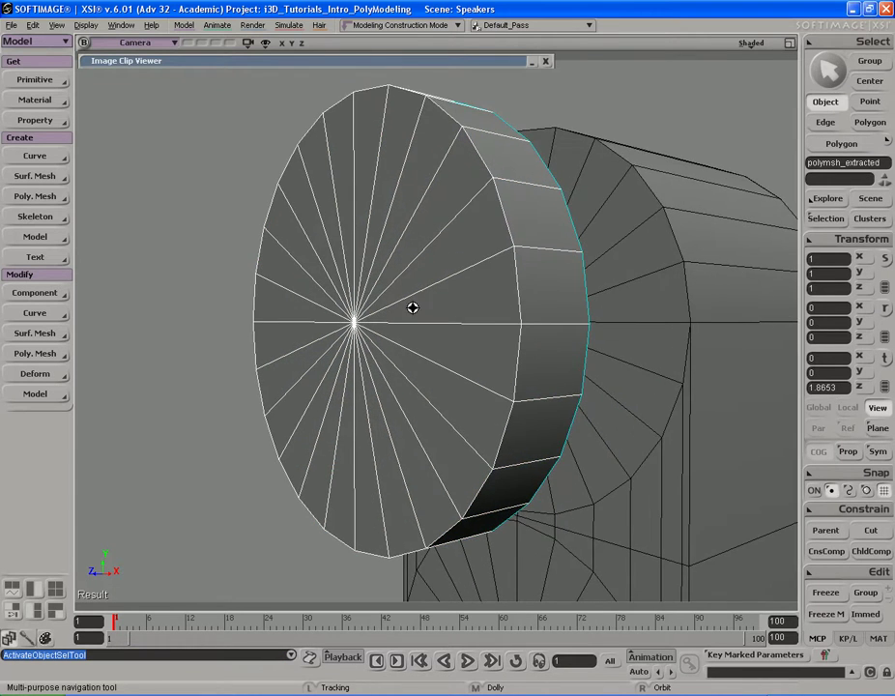
{"action": "right_click_drag", "start_coordinate": [414, 307], "coordinate": [502, 310]}
{"action": "middle_click_drag", "start_coordinate": [503, 310], "coordinate": [618, 314]}
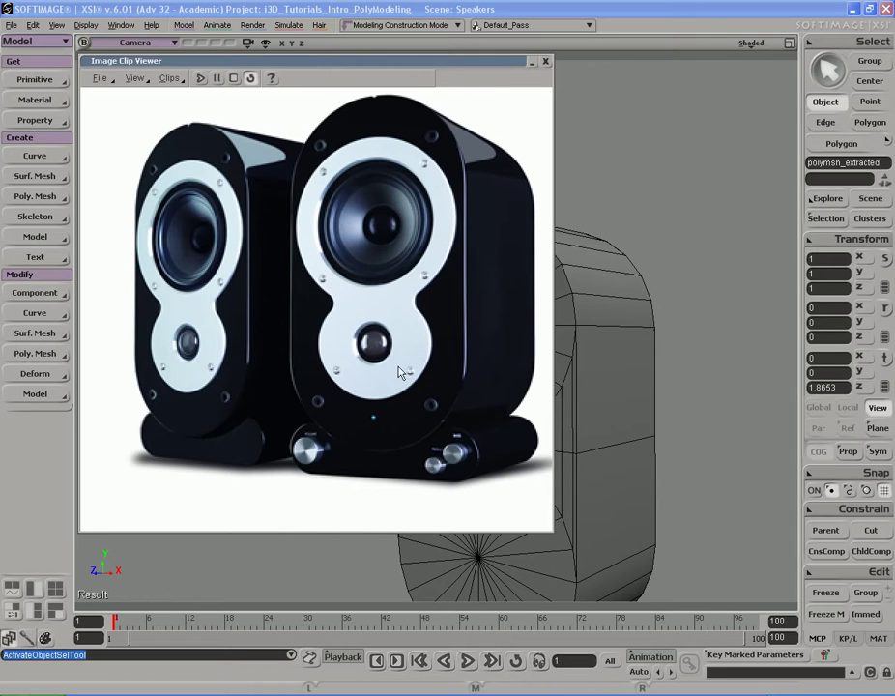
{"action": "double_click", "coordinate": [492, 65]}
{"action": "key", "text": "s"}
{"action": "right_click_drag", "start_coordinate": [509, 276], "coordinate": [530, 282]}
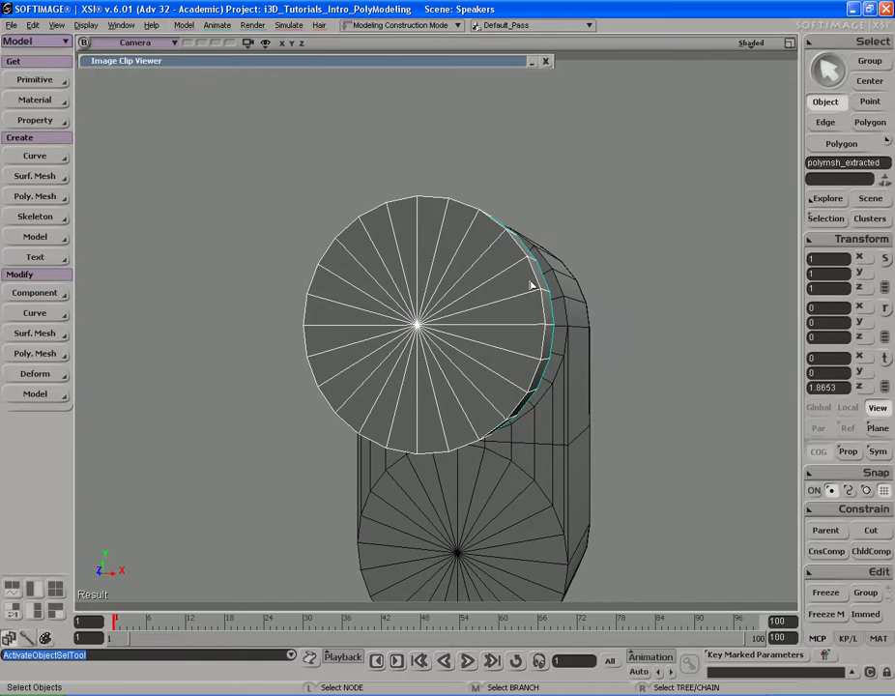
- Scale the disc down to about 0.7784 in X and Y in the maximized front view
{"action": "key", "text": "F12"}
{"action": "key", "text": "F12"}
{"action": "key", "text": "F12"}
{"action": "key", "text": "F12"}
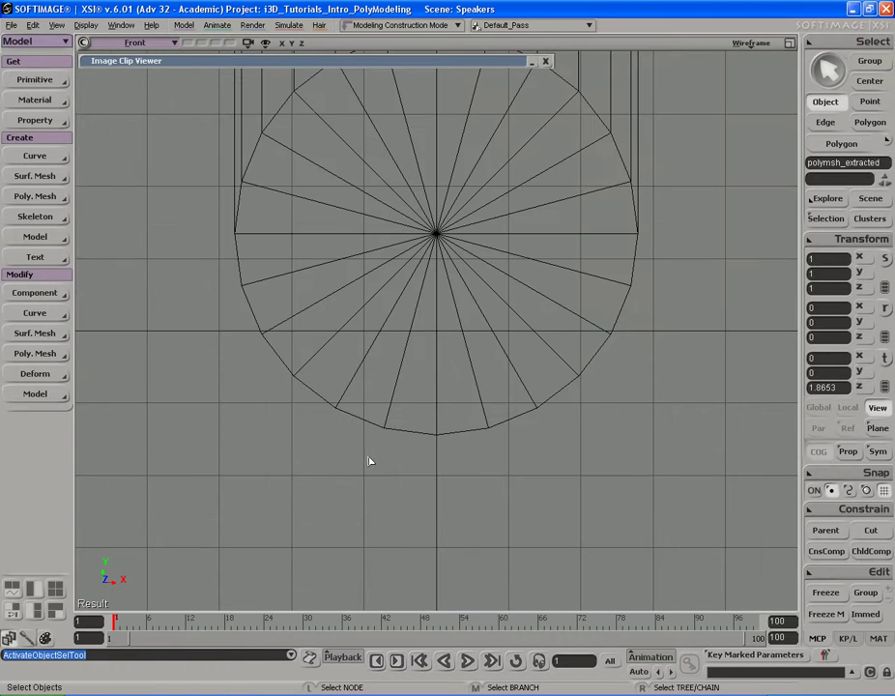
{"action": "key", "text": "s"}
{"action": "middle_click_drag", "start_coordinate": [394, 361], "coordinate": [407, 321]}
{"action": "left_click_drag", "start_coordinate": [407, 321], "coordinate": [410, 350]}
{"action": "key", "text": "s"}
{"action": "middle_click_drag", "start_coordinate": [487, 262], "coordinate": [507, 172]}
{"action": "left_click_drag", "start_coordinate": [507, 172], "coordinate": [505, 334]}
{"action": "key", "text": "x"}
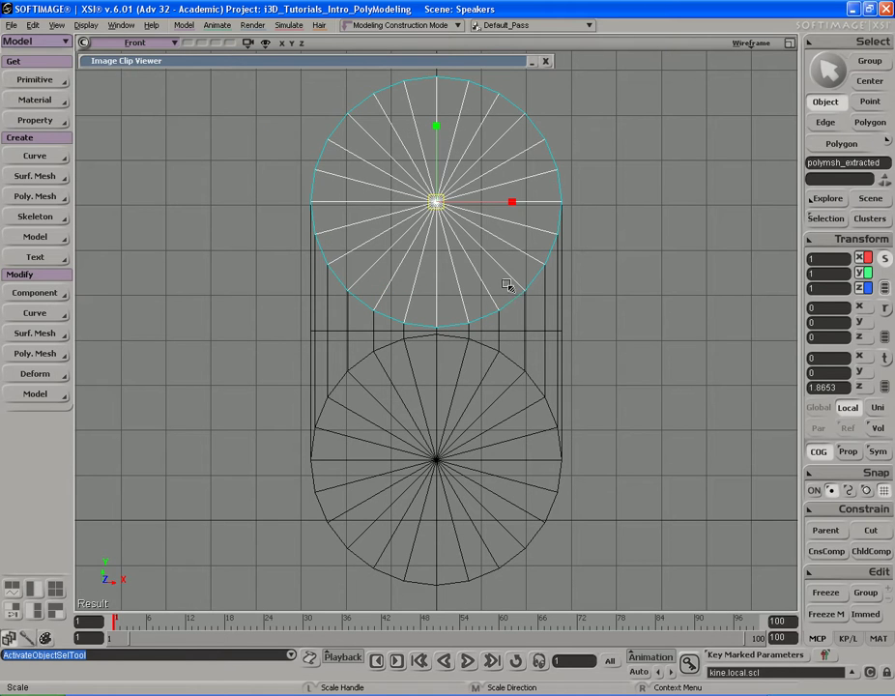
{"action": "left_click_drag", "start_coordinate": [493, 144], "coordinate": [479, 172]}
- Following the reference image, lower the disc to about -0.3693 in Y and enlarge it to about 0.9445 in X and Y
{"action": "double_click", "coordinate": [470, 63]}
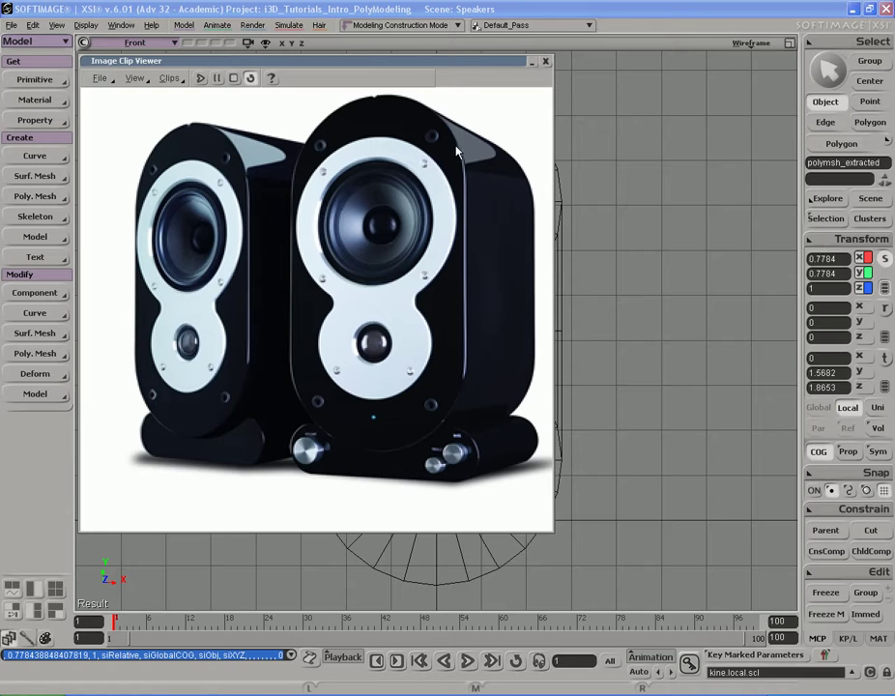
{"action": "double_click", "coordinate": [464, 61]}
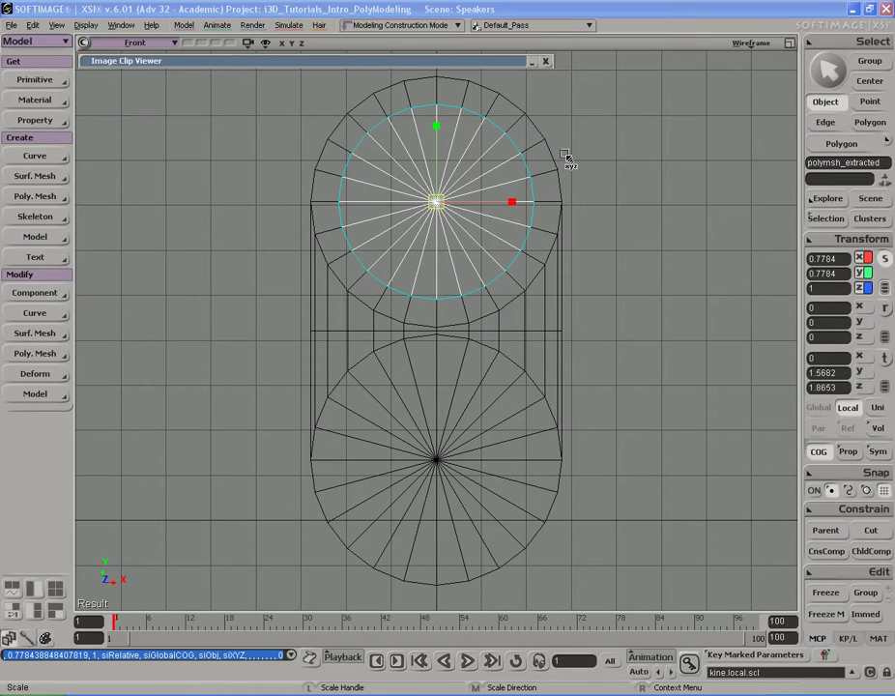
{"action": "key", "text": "v"}
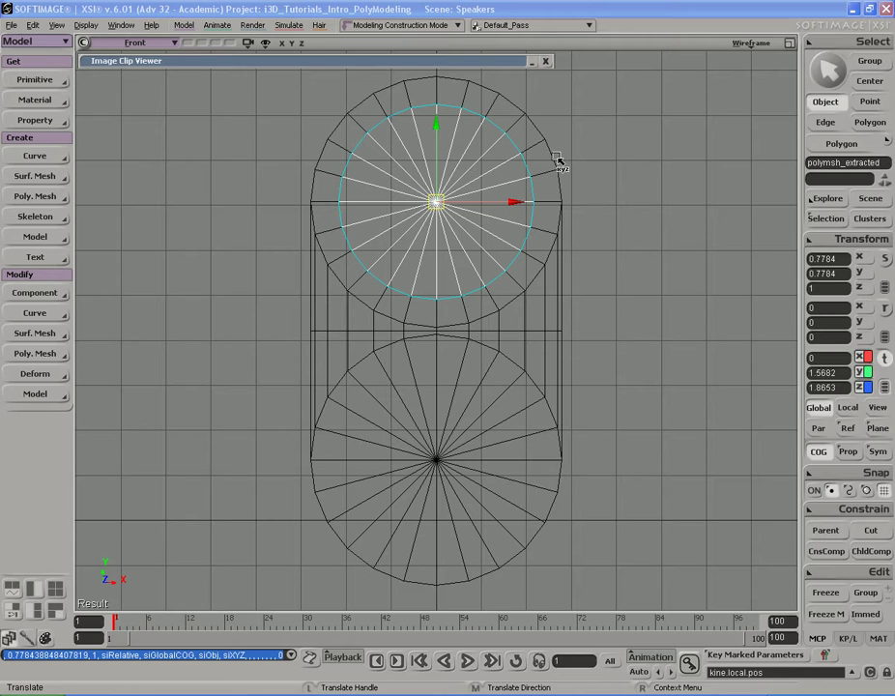
{"action": "key", "text": "space"}
{"action": "double_click", "coordinate": [420, 61]}
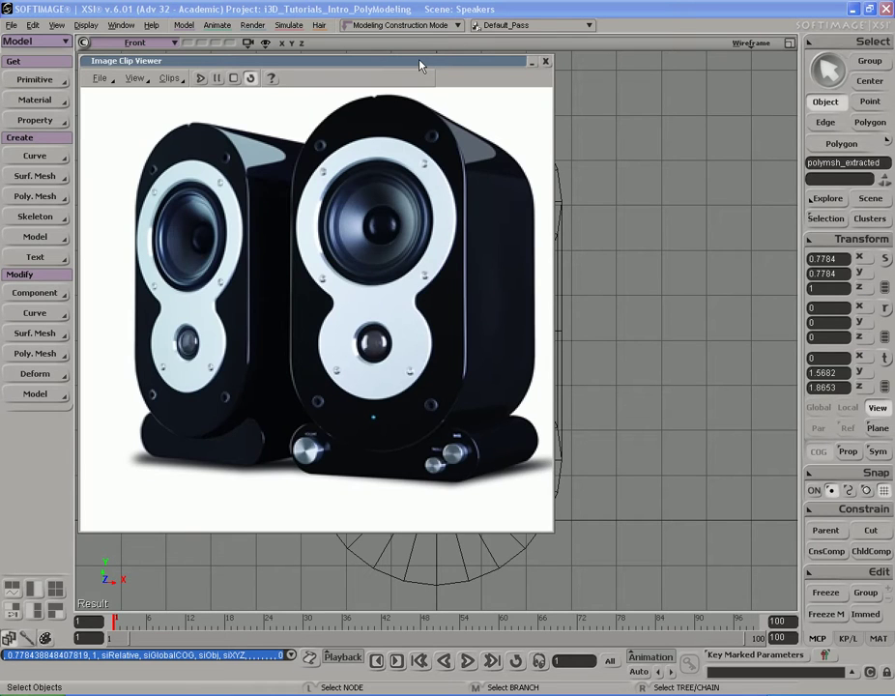
{"action": "double_click", "coordinate": [420, 61]}
{"action": "key", "text": "v"}
{"action": "middle_click_drag", "start_coordinate": [555, 121], "coordinate": [555, 155]}
{"action": "key", "text": "x"}
{"action": "middle_click_drag", "start_coordinate": [488, 200], "coordinate": [523, 198]}
- Check the disc's size and placement against the reference image and briefly in shaded front view
{"action": "double_click", "coordinate": [465, 60]}
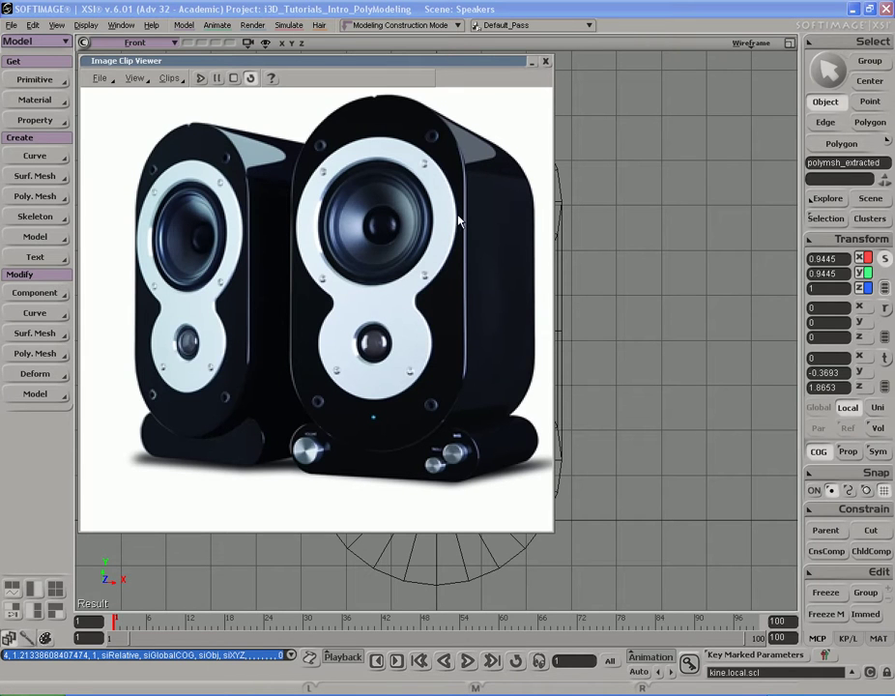
{"action": "double_click", "coordinate": [451, 61]}
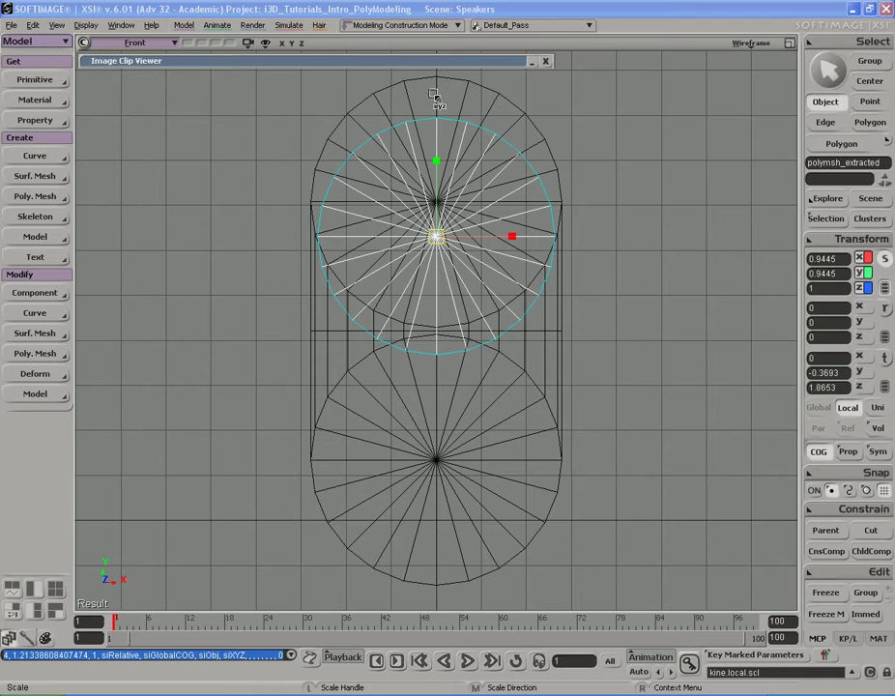
{"action": "middle_click", "coordinate": [759, 43]}
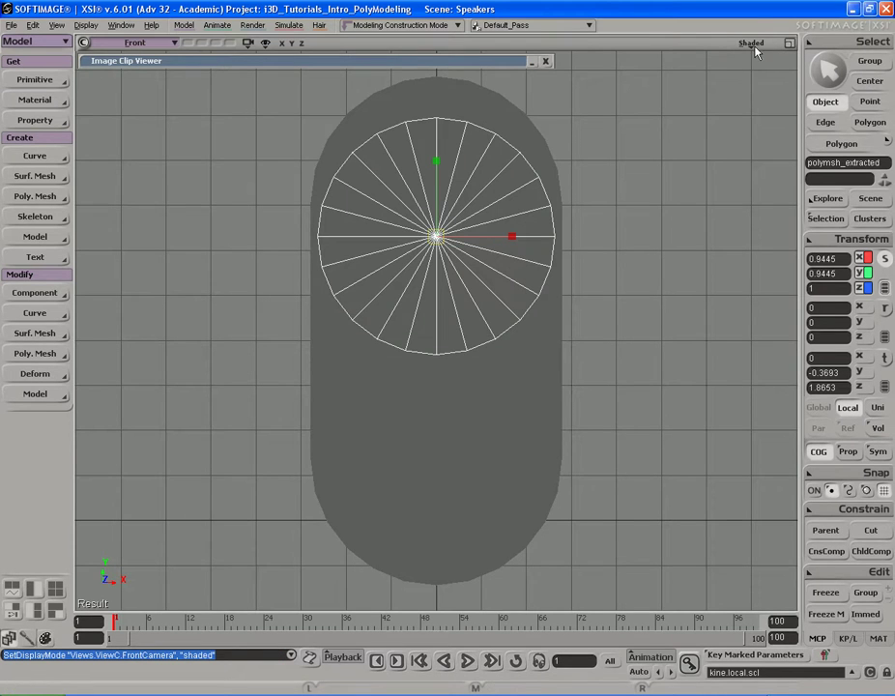
{"action": "middle_click", "coordinate": [753, 44]}
{"action": "double_click", "coordinate": [483, 61]}
{"action": "double_click", "coordinate": [483, 61]}
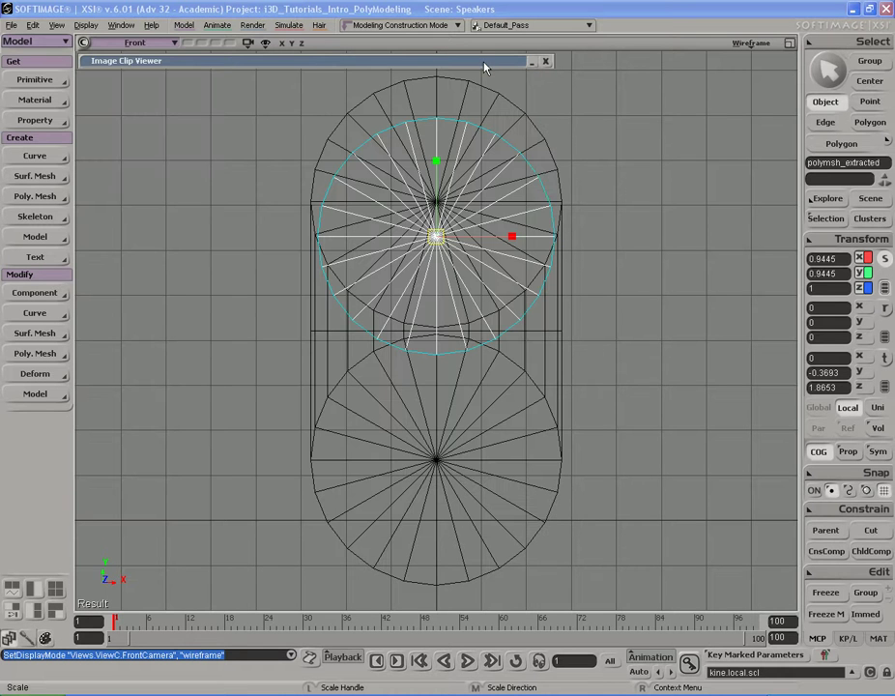
- Return to the maximized camera view and compare the disc with the reference speaker's round front plate
{"action": "key", "text": "F12"}
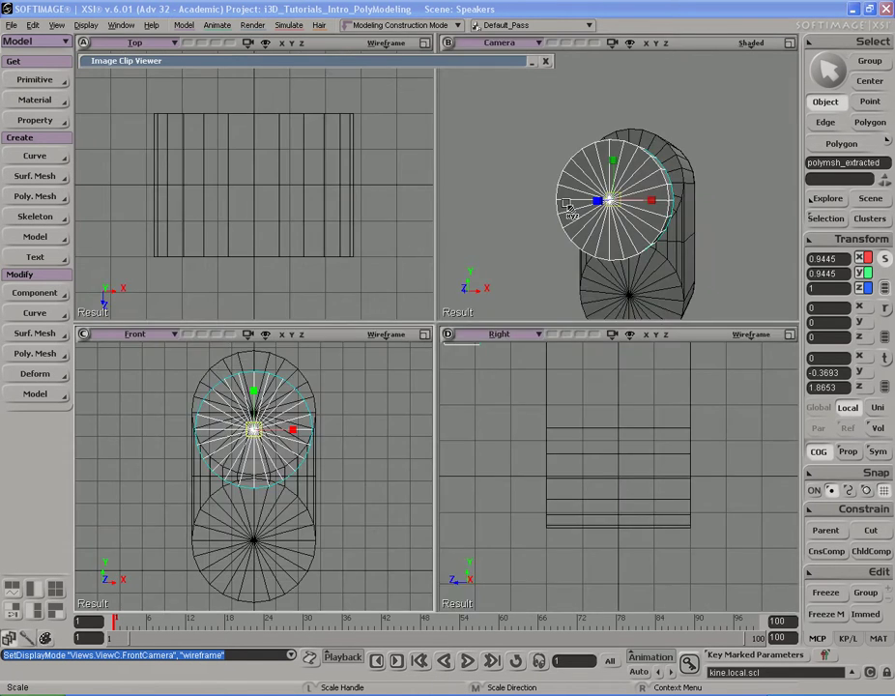
{"action": "key", "text": "F12"}
{"action": "key", "text": "s"}
{"action": "right_click_drag", "start_coordinate": [566, 274], "coordinate": [553, 295]}
{"action": "middle_click_drag", "start_coordinate": [553, 295], "coordinate": [494, 292]}
{"action": "key", "text": "space"}
{"action": "mouse_move", "coordinate": [493, 292]}
{"action": "left_mouse_down"}
{"action": "mouse_move", "coordinate": [478, 266]}
{"action": "mouse_move", "coordinate": [506, 286]}
{"action": "left_mouse_up"}
{"action": "key", "text": "s"}
{"action": "double_click", "coordinate": [474, 60]}
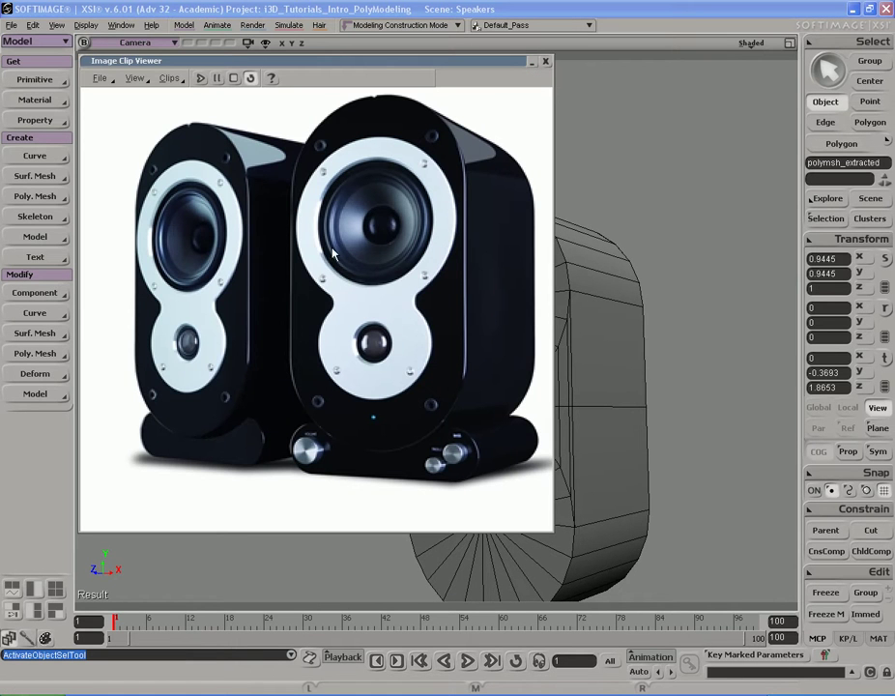
{"action": "key", "text": "s"}
{"action": "left_click_drag", "start_coordinate": [640, 313], "coordinate": [674, 303]}
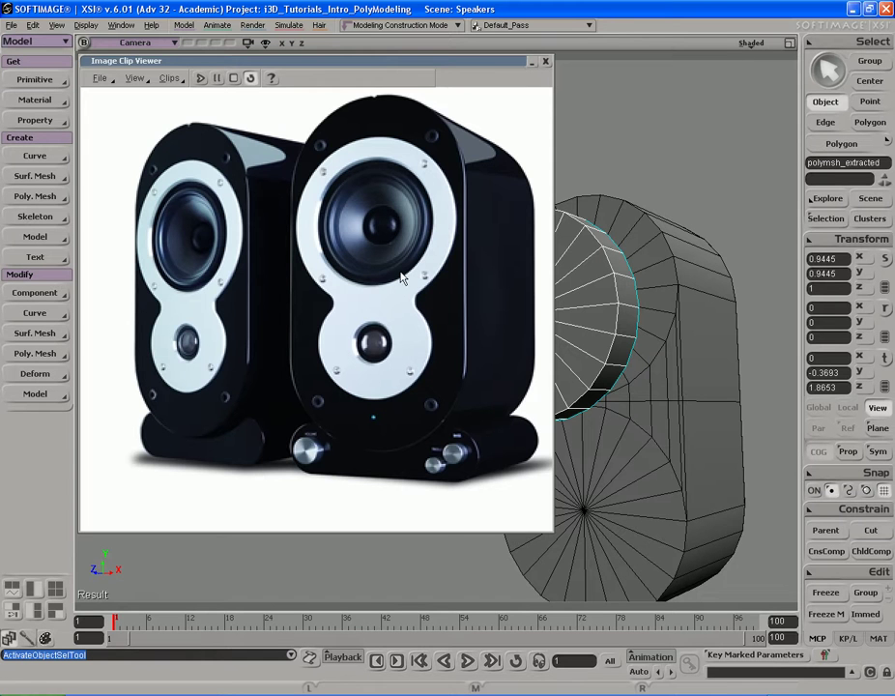
{"action": "double_click", "coordinate": [446, 62]}
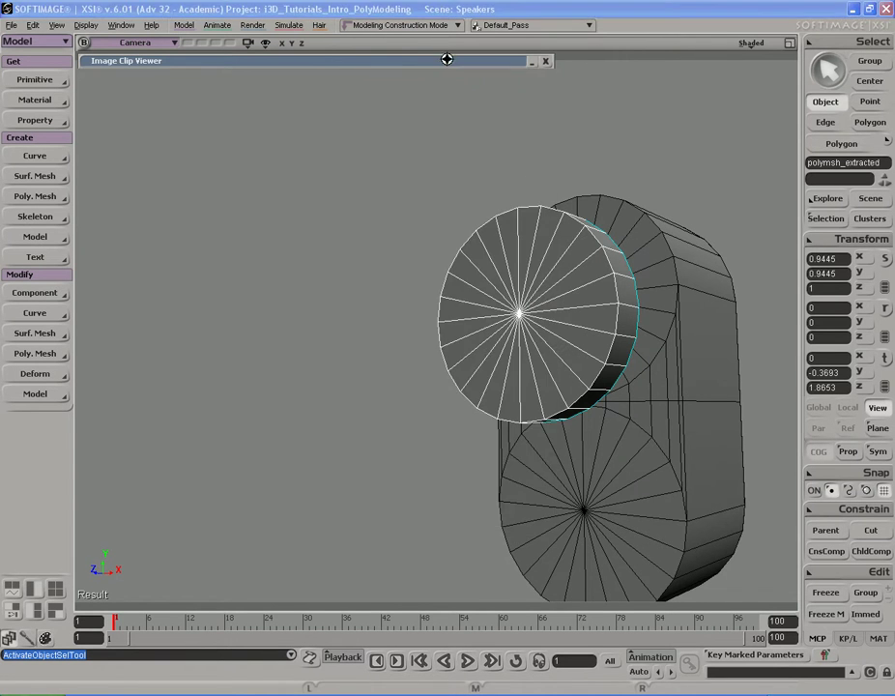
- Select the front-face polygons of the disc and compare them with the speaker driver in the reference image
{"action": "key", "text": "s"}
{"action": "middle_click_drag", "start_coordinate": [499, 246], "coordinate": [530, 243]}
{"action": "left_click_drag", "start_coordinate": [529, 244], "coordinate": [496, 241]}
{"action": "right_click_drag", "start_coordinate": [496, 242], "coordinate": [504, 241]}
{"action": "key", "text": "u"}
{"action": "mouse_move", "coordinate": [498, 296]}
{"action": "left_mouse_down"}
{"action": "mouse_move", "coordinate": [421, 327]}
{"action": "mouse_move", "coordinate": [489, 278]}
{"action": "left_mouse_up"}
{"action": "double_click", "coordinate": [450, 63]}
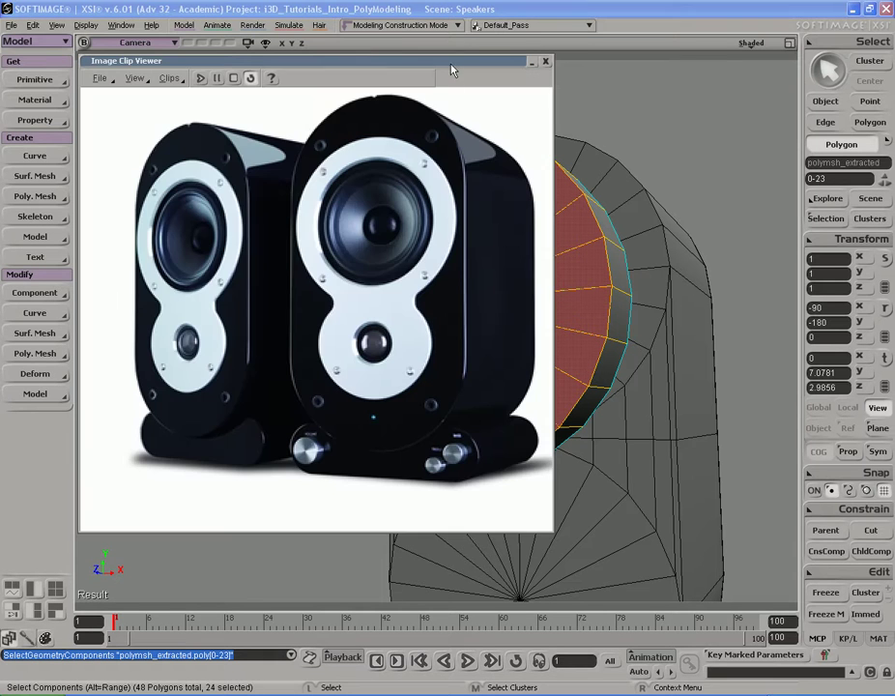
{"action": "double_click", "coordinate": [470, 63]}
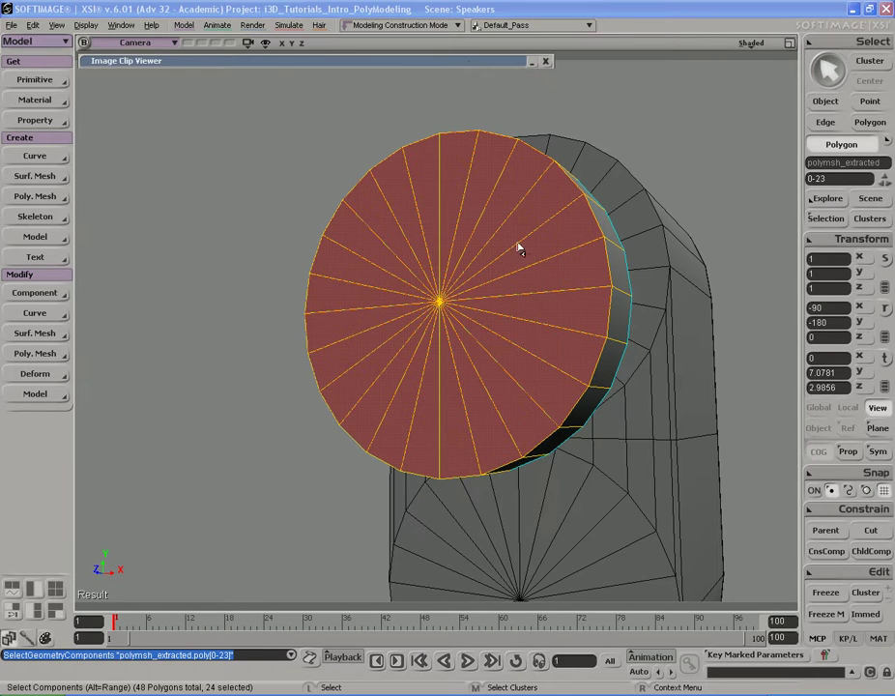
- Extrude the selected front polygons and scale them inward about their shared centre to about 0.77 in X and Y
{"action": "key", "text": "ctrl+d"}
{"action": "key", "text": "c"}
{"action": "key", "text": "x"}
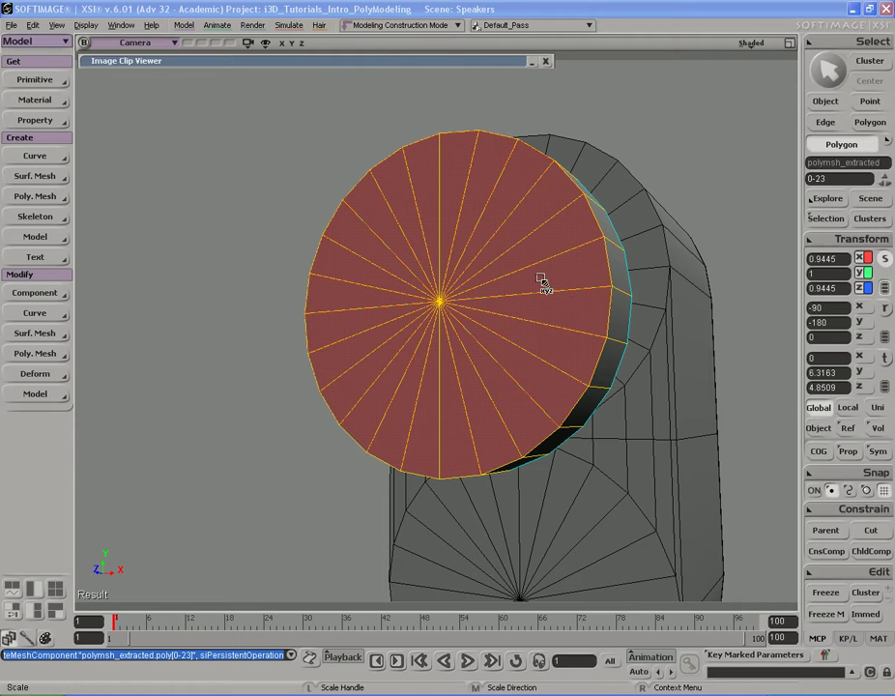
{"action": "left_click", "coordinate": [820, 451]}
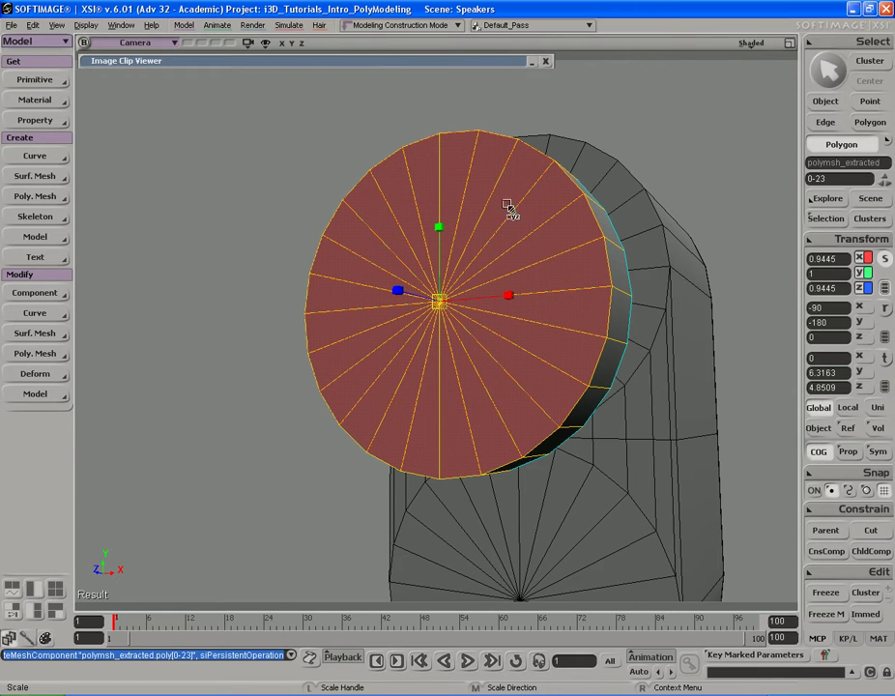
{"action": "left_click_drag", "start_coordinate": [486, 253], "coordinate": [456, 262]}
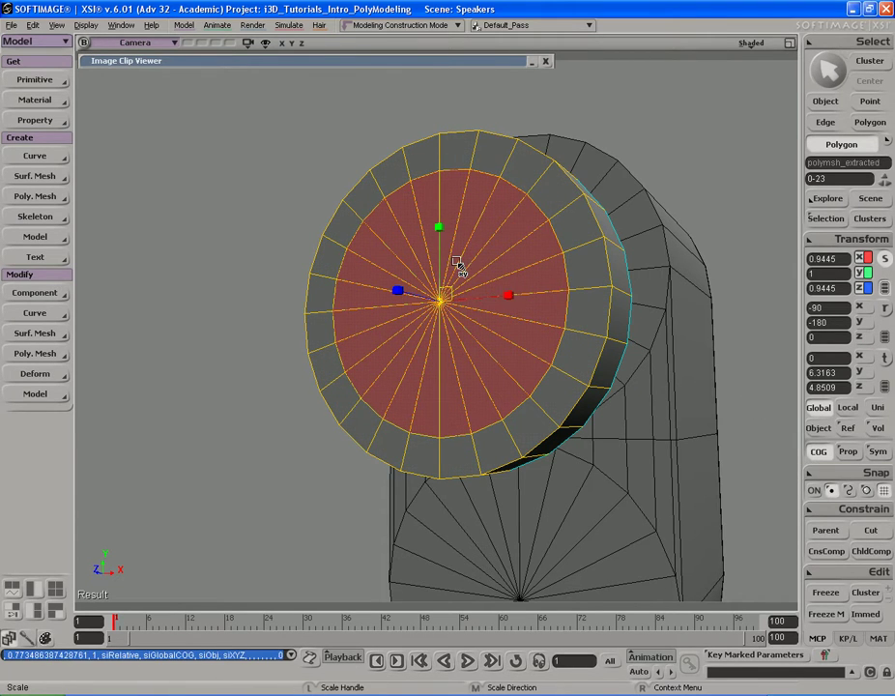
- Check the ring width against the reference image and shrink the inner polygons by a further factor of about 0.98
{"action": "double_click", "coordinate": [450, 62]}
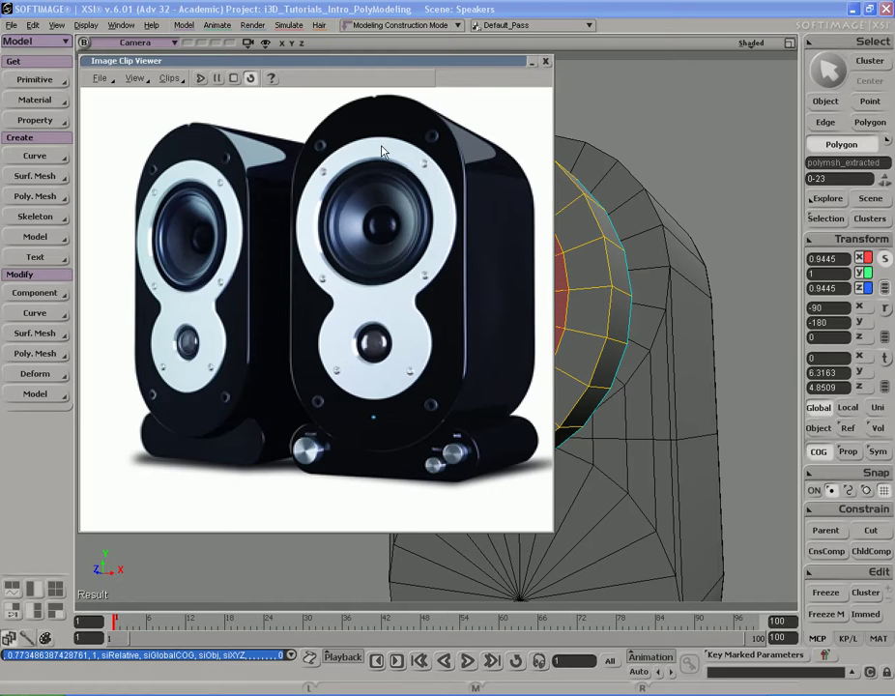
{"action": "double_click", "coordinate": [479, 60]}
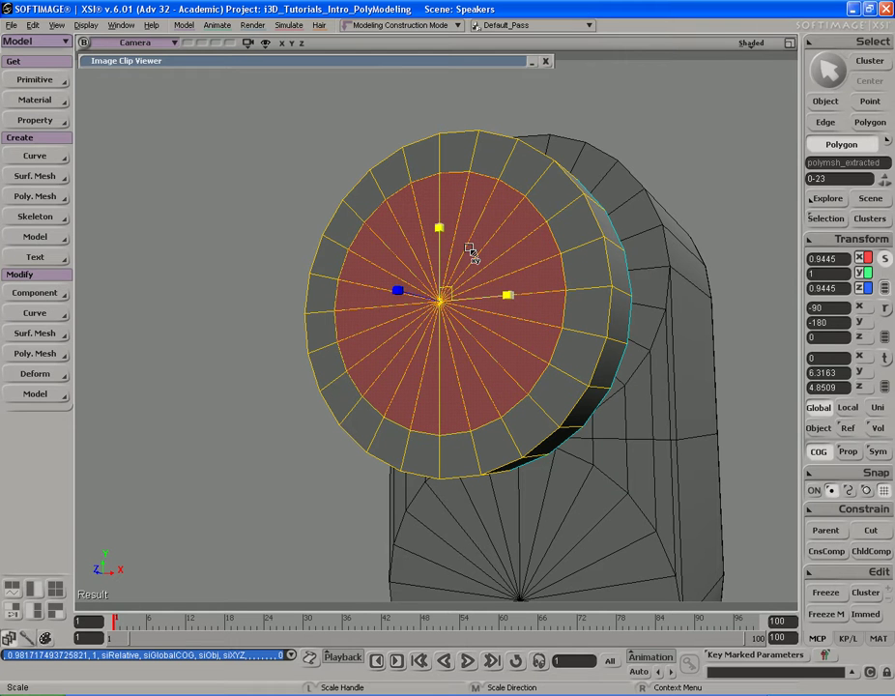
{"action": "double_click", "coordinate": [470, 63]}
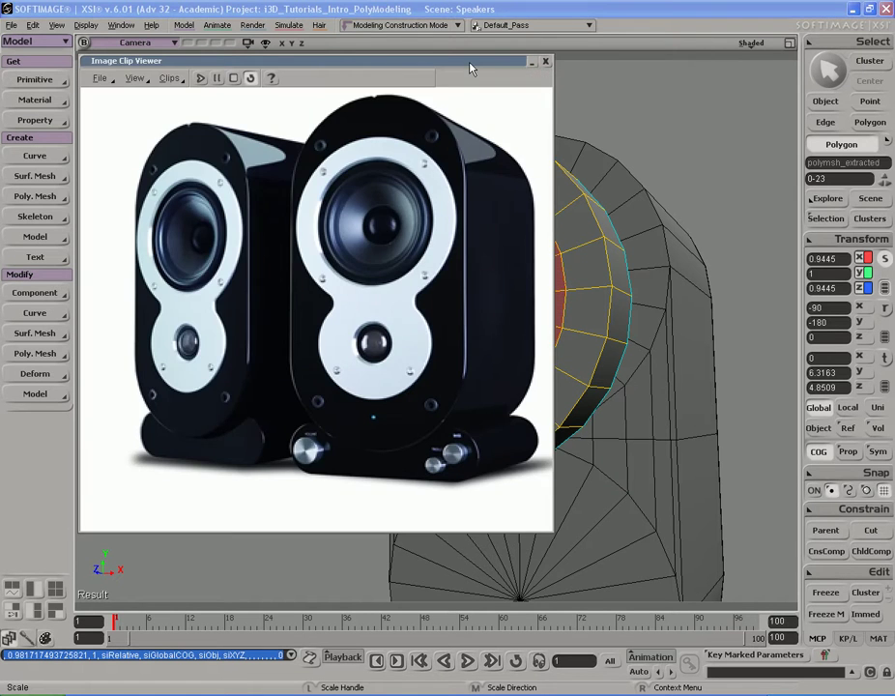
{"action": "double_click", "coordinate": [472, 66]}
- Extrude the inner polygons again and push them back to about 4.7152 in Z, checking the reference image
{"action": "key", "text": "s"}
{"action": "middle_click_drag", "start_coordinate": [526, 198], "coordinate": [507, 206]}
{"action": "left_click_drag", "start_coordinate": [508, 206], "coordinate": [506, 246]}
{"action": "right_click_drag", "start_coordinate": [506, 245], "coordinate": [499, 228]}
{"action": "key", "text": "ctrl+d"}
{"action": "key", "text": "v"}
{"action": "key", "text": "s"}
{"action": "right_click_drag", "start_coordinate": [546, 191], "coordinate": [528, 208]}
{"action": "mouse_move", "coordinate": [507, 234]}
{"action": "middle_mouse_down"}
{"action": "mouse_move", "coordinate": [495, 240]}
{"action": "mouse_move", "coordinate": [507, 242]}
{"action": "middle_mouse_up"}
{"action": "double_click", "coordinate": [446, 65]}
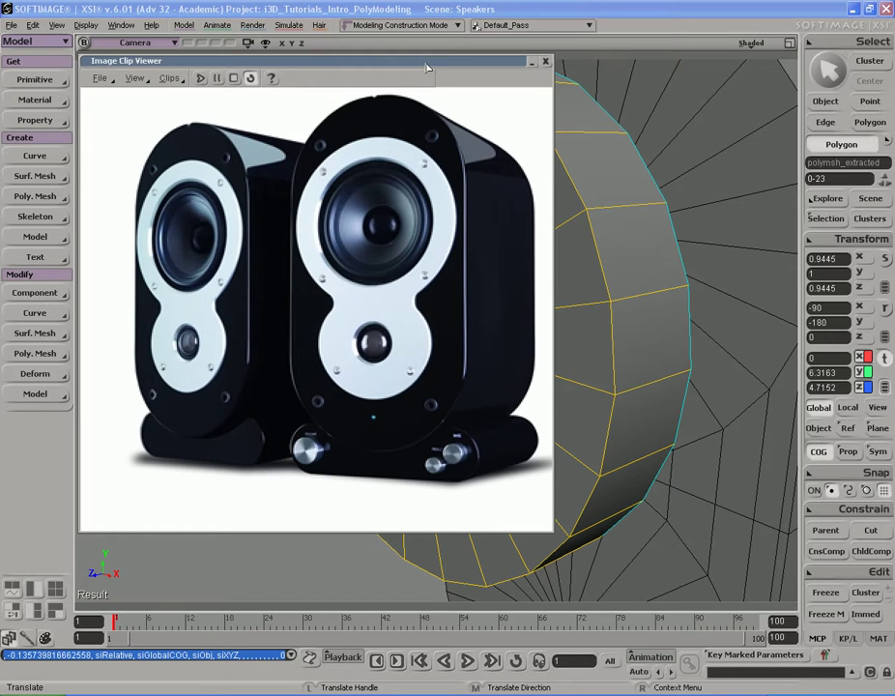
{"action": "double_click", "coordinate": [445, 64]}
- Scale the recessed polygons slightly inward and push them back to about 4.6662 in Z, comparing the bevel with the reference
{"action": "key", "text": "s"}
{"action": "right_click_drag", "start_coordinate": [452, 244], "coordinate": [479, 238]}
{"action": "key", "text": "x"}
{"action": "left_click_drag", "start_coordinate": [516, 270], "coordinate": [507, 270]}
{"action": "key", "text": "s"}
{"action": "mouse_move", "coordinate": [506, 271]}
{"action": "right_mouse_down"}
{"action": "mouse_move", "coordinate": [514, 268]}
{"action": "mouse_move", "coordinate": [484, 278]}
{"action": "right_mouse_up"}
{"action": "key", "text": "v"}
{"action": "key", "text": "s"}
{"action": "right_click_drag", "start_coordinate": [506, 194], "coordinate": [500, 208]}
{"action": "left_click_drag", "start_coordinate": [392, 346], "coordinate": [398, 345]}
{"action": "key", "text": "s"}
{"action": "right_click_drag", "start_coordinate": [394, 329], "coordinate": [415, 313]}
{"action": "double_click", "coordinate": [426, 62]}
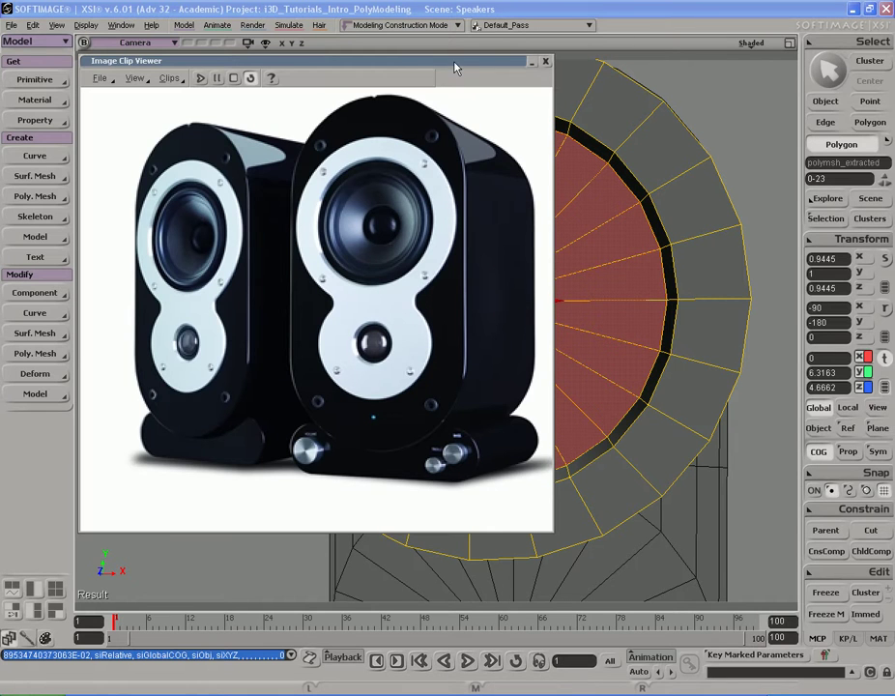
{"action": "double_click", "coordinate": [456, 65]}
- Extrude the recessed polygons once more and slightly adjust the scale of the new faces in X and Y
{"action": "key", "text": "s"}
{"action": "right_click_drag", "start_coordinate": [512, 160], "coordinate": [474, 190]}
{"action": "middle_click_drag", "start_coordinate": [562, 200], "coordinate": [519, 206]}
{"action": "key", "text": "ctrl+d"}
{"action": "key", "text": "s"}
{"action": "right_click_drag", "start_coordinate": [518, 205], "coordinate": [540, 203]}
{"action": "key", "text": "x"}
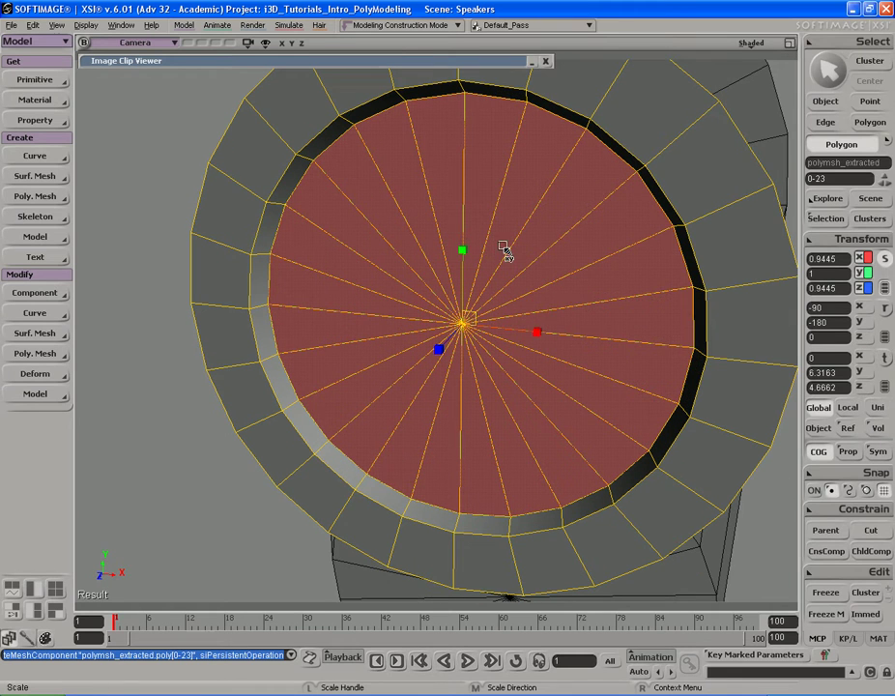
{"action": "mouse_move", "coordinate": [518, 288]}
{"action": "left_mouse_down"}
{"action": "mouse_move", "coordinate": [504, 295]}
{"action": "mouse_move", "coordinate": [518, 287]}
{"action": "left_mouse_up"}
- Fine-tune the scale of the new inner faces in wireframe display, then return the camera view to shaded display
{"action": "middle_click", "coordinate": [751, 44]}
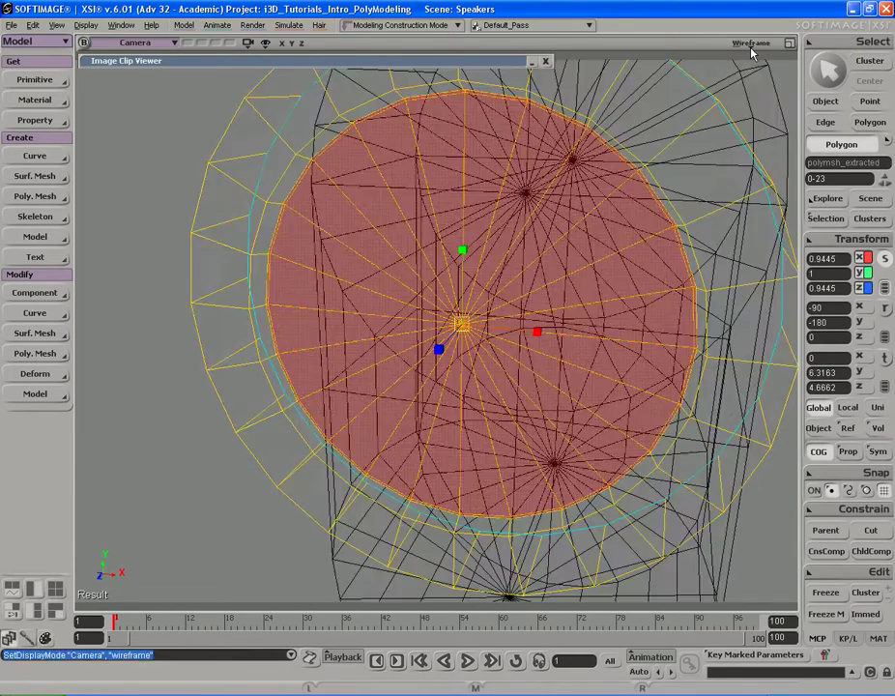
{"action": "key", "text": "s"}
{"action": "right_click_drag", "start_coordinate": [534, 289], "coordinate": [534, 249]}
{"action": "key", "text": "x"}
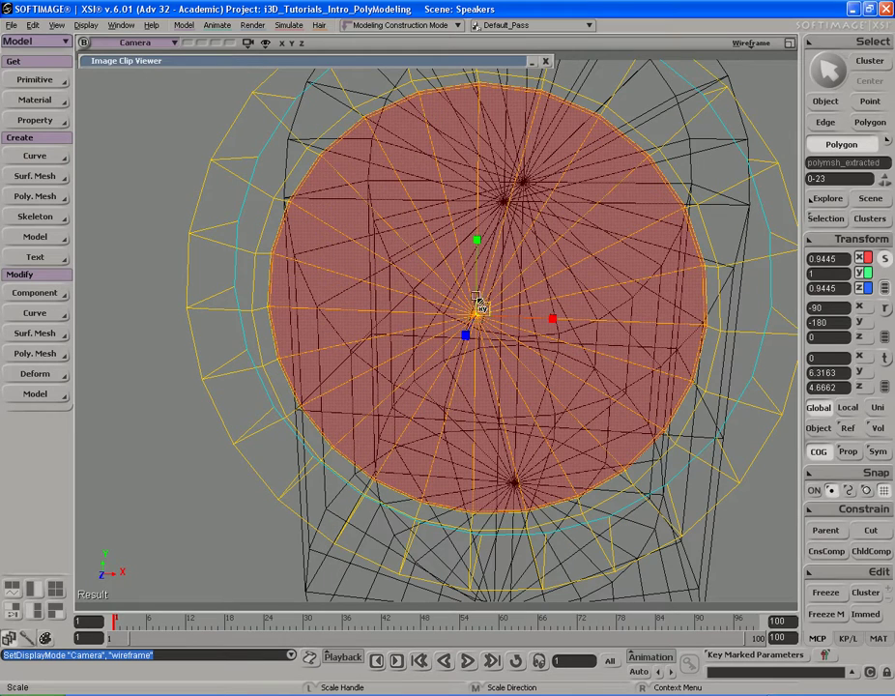
{"action": "left_click_drag", "start_coordinate": [534, 278], "coordinate": [535, 276]}
{"action": "middle_click", "coordinate": [747, 45]}
{"action": "key", "text": "s"}
{"action": "right_click_drag", "start_coordinate": [604, 227], "coordinate": [569, 230]}
{"action": "left_click_drag", "start_coordinate": [530, 228], "coordinate": [539, 228]}
{"action": "right_click_drag", "start_coordinate": [544, 227], "coordinate": [540, 227]}
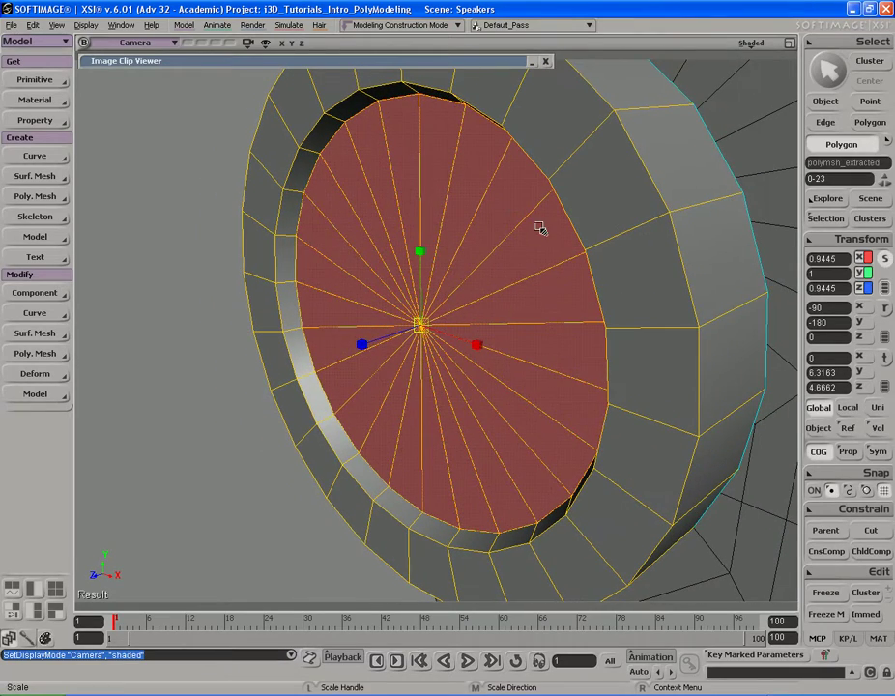
- Recess the inner polygons to about 4.4467 in Z, judging the depth against the reference image
{"action": "key", "text": "v"}
{"action": "left_click_drag", "start_coordinate": [386, 340], "coordinate": [416, 332]}
{"action": "double_click", "coordinate": [438, 60]}
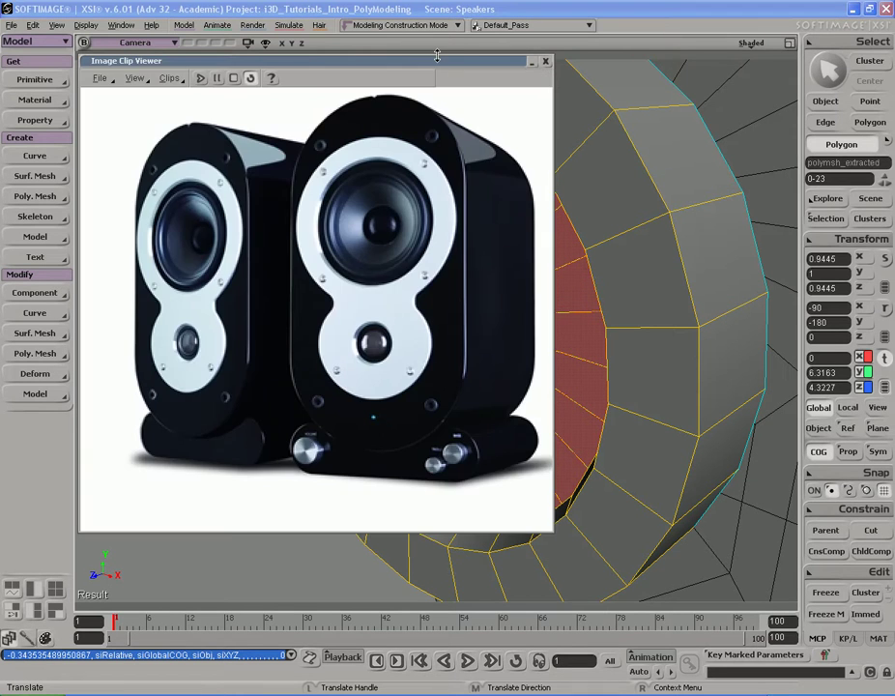
{"action": "double_click", "coordinate": [439, 60]}
{"action": "key", "text": "s"}
{"action": "right_click_drag", "start_coordinate": [481, 266], "coordinate": [503, 223]}
{"action": "left_click_drag", "start_coordinate": [416, 333], "coordinate": [411, 339]}
{"action": "left_click", "coordinate": [447, 64]}
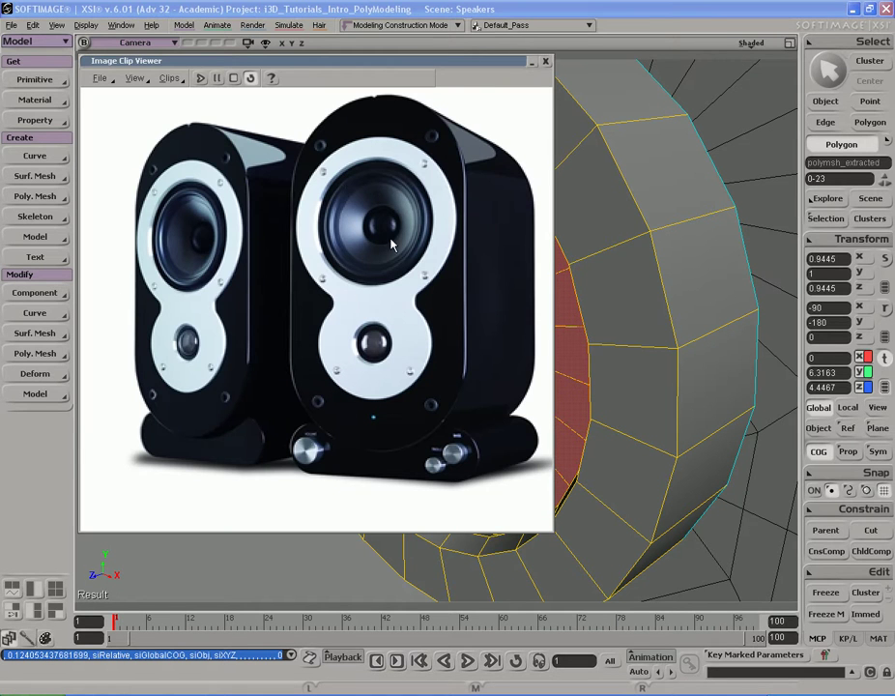
{"action": "double_click", "coordinate": [439, 64]}
- Recheck the reference image and push the inner polygons deep into the plate, to about 3.4706 in Z
{"action": "key", "text": "s"}
{"action": "mouse_move", "coordinate": [431, 166]}
{"action": "right_mouse_down"}
{"action": "mouse_move", "coordinate": [456, 172]}
{"action": "mouse_move", "coordinate": [433, 163]}
{"action": "right_mouse_up"}
{"action": "key", "text": "s"}
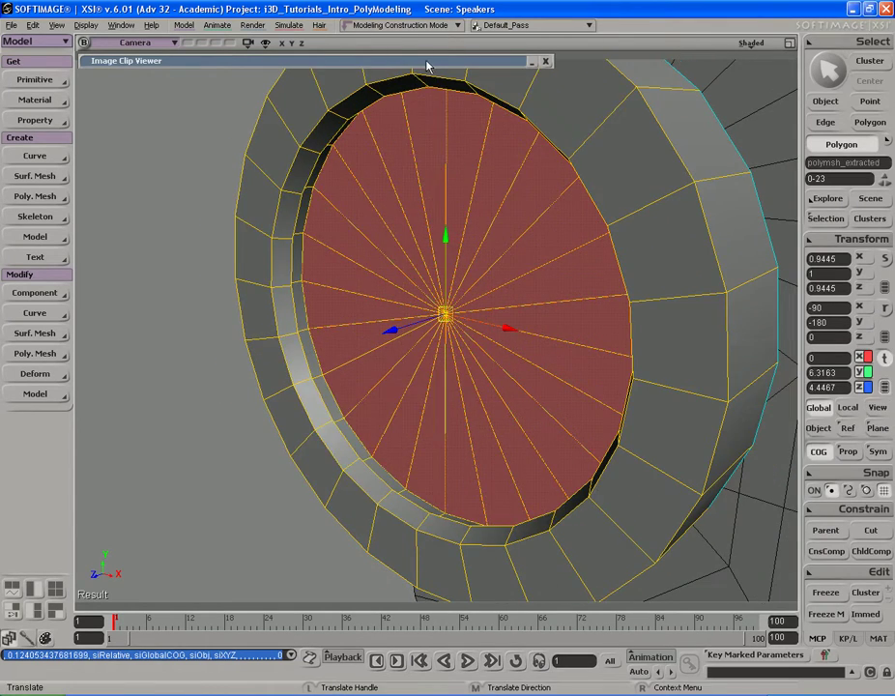
{"action": "double_click", "coordinate": [429, 63]}
{"action": "double_click", "coordinate": [428, 63]}
{"action": "key", "text": "s"}
{"action": "right_click_drag", "start_coordinate": [476, 319], "coordinate": [455, 326]}
{"action": "left_click_drag", "start_coordinate": [389, 340], "coordinate": [458, 314]}
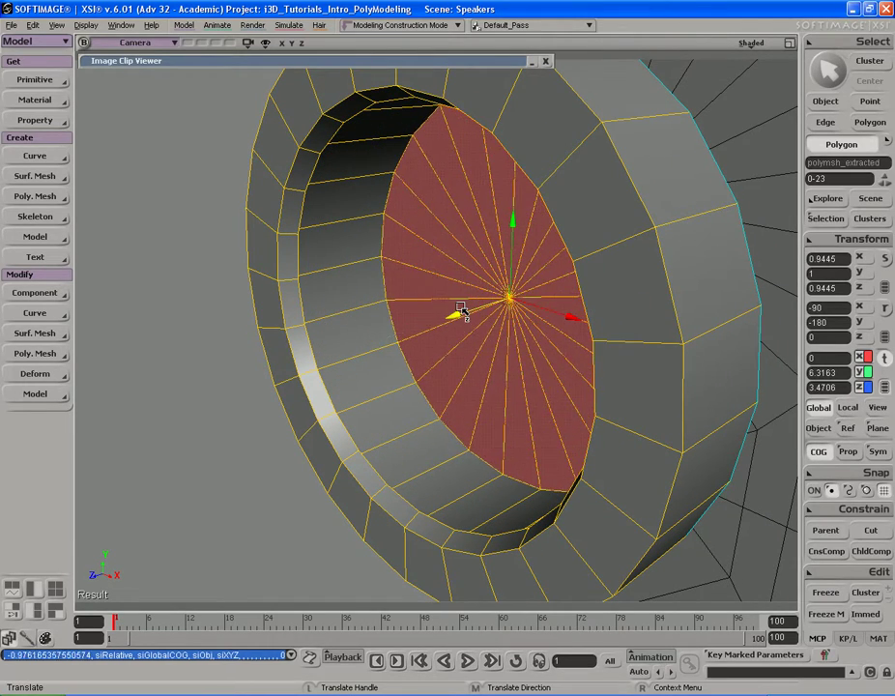
- Extrude the deep polygons, scale them inward by about 0.917 and pull them forward to about 4.5704 in Z
{"action": "key", "text": "ctrl+d"}
{"action": "key", "text": "s"}
{"action": "right_click_drag", "start_coordinate": [449, 314], "coordinate": [481, 301]}
{"action": "key", "text": "x"}
{"action": "left_click_drag", "start_coordinate": [560, 236], "coordinate": [552, 241]}
{"action": "key", "text": "s"}
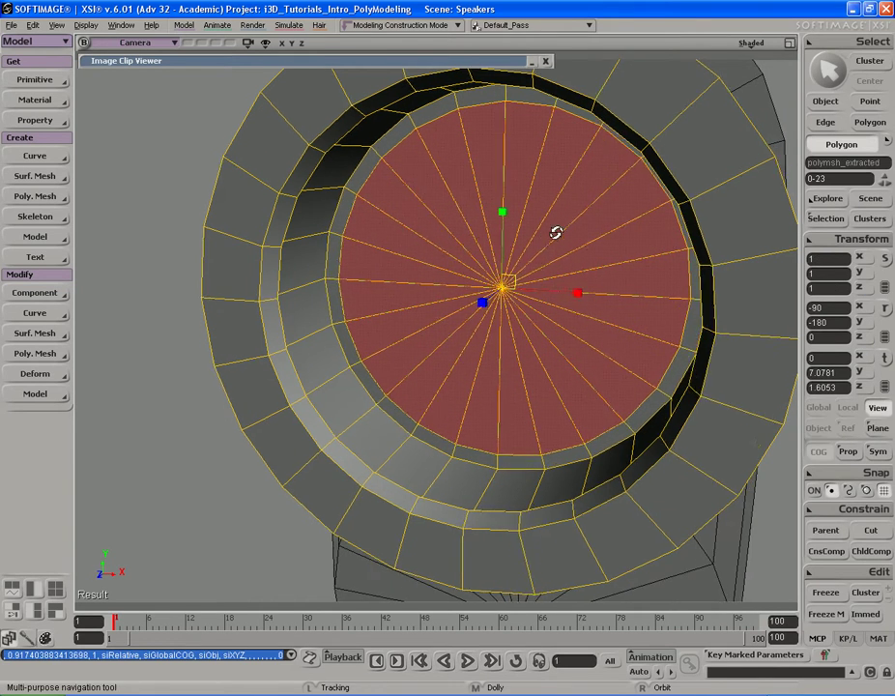
{"action": "right_click_drag", "start_coordinate": [556, 234], "coordinate": [544, 236]}
{"action": "key", "text": "v"}
{"action": "left_click_drag", "start_coordinate": [494, 367], "coordinate": [435, 325]}
{"action": "key", "text": "s"}
{"action": "right_click_drag", "start_coordinate": [483, 314], "coordinate": [429, 292]}
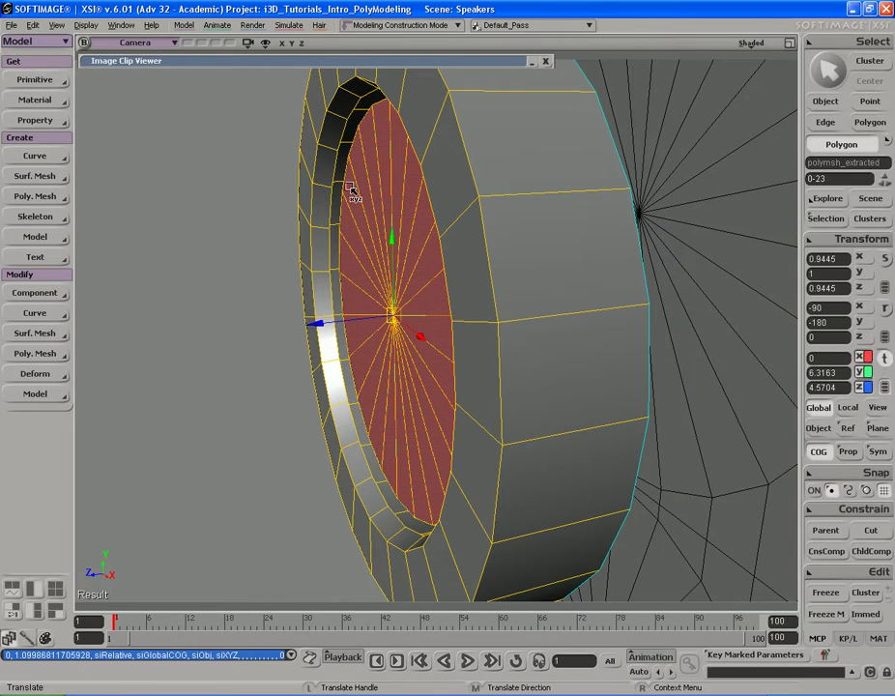
- Move the driver cap polygons back to about 4.5486 in Z, checking their placement against the reference image
{"action": "double_click", "coordinate": [406, 59]}
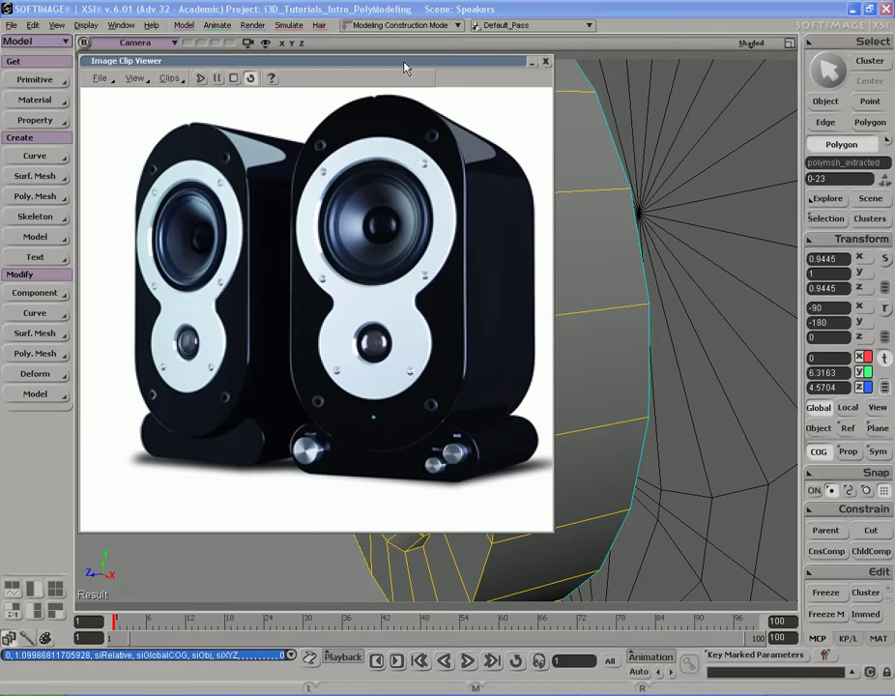
{"action": "double_click", "coordinate": [404, 63]}
{"action": "left_click_drag", "start_coordinate": [358, 316], "coordinate": [361, 310]}
{"action": "key", "text": "s"}
{"action": "right_click_drag", "start_coordinate": [363, 309], "coordinate": [390, 305]}
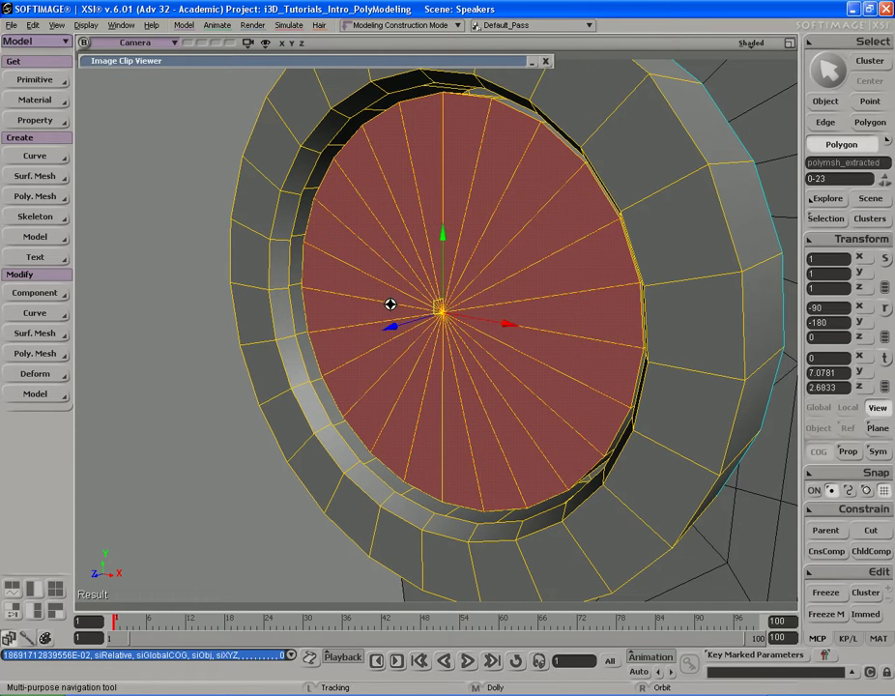
{"action": "left_click", "coordinate": [408, 60]}
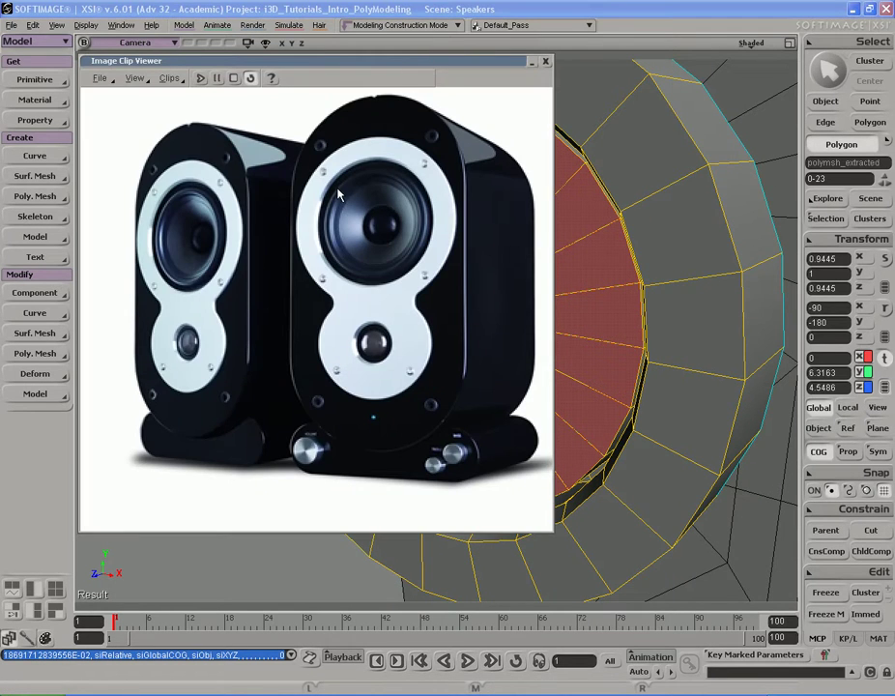
{"action": "double_click", "coordinate": [431, 60]}
{"action": "key", "text": "s"}
{"action": "right_click_drag", "start_coordinate": [454, 174], "coordinate": [458, 176]}
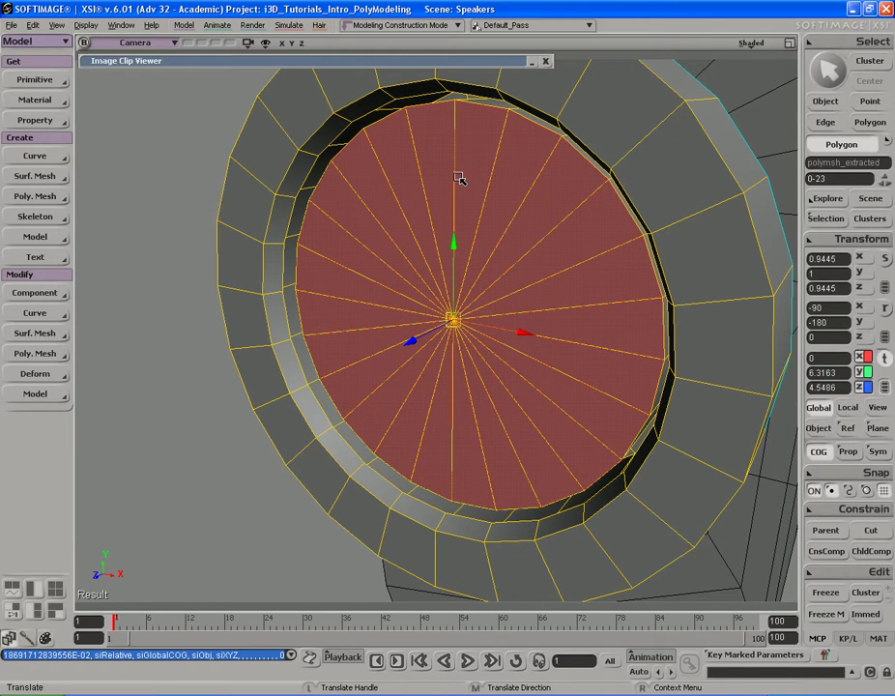
- Extrude the cap polygons, scale them slightly inward and push them back to about 4.4884 in Z
{"action": "key", "text": "ctrl+d"}
{"action": "left_click_drag", "start_coordinate": [506, 286], "coordinate": [500, 281]}
{"action": "key", "text": "s"}
{"action": "mouse_move", "coordinate": [501, 281]}
{"action": "right_mouse_down"}
{"action": "mouse_move", "coordinate": [497, 271]}
{"action": "mouse_move", "coordinate": [484, 280]}
{"action": "right_mouse_up"}
{"action": "key", "text": "v"}
{"action": "left_click_drag", "start_coordinate": [409, 336], "coordinate": [416, 334]}
{"action": "double_click", "coordinate": [422, 61]}
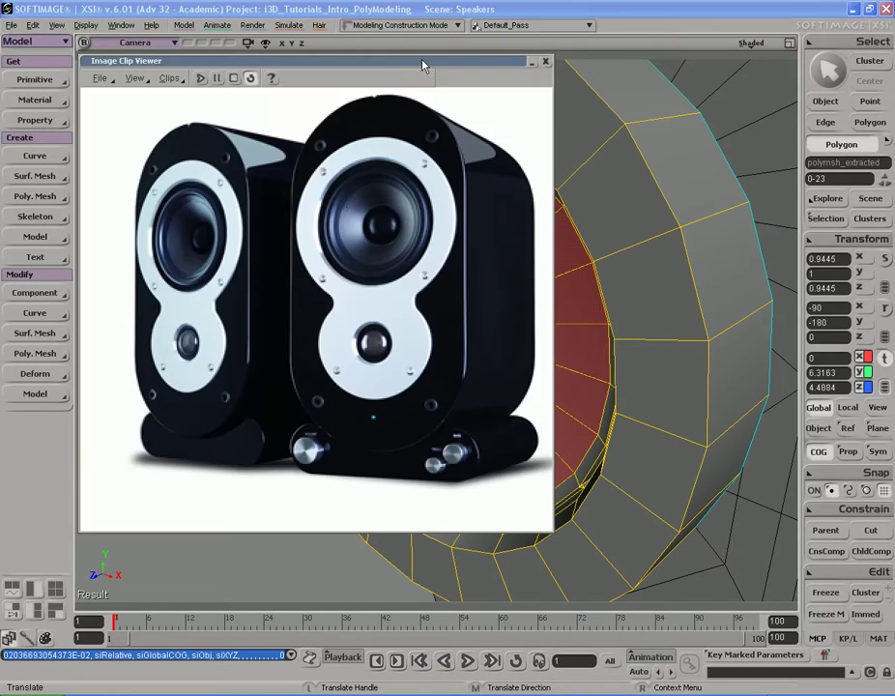
{"action": "double_click", "coordinate": [438, 63]}
- Extrude the inner cap polygons again and pull them forward to about 4.5487 in Z
{"action": "key", "text": "s"}
{"action": "right_click_drag", "start_coordinate": [556, 179], "coordinate": [518, 192]}
{"action": "key", "text": "v"}
{"action": "key", "text": "ctrl+d"}
{"action": "key", "text": "space"}
{"action": "key", "text": "v"}
{"action": "left_click_drag", "start_coordinate": [428, 336], "coordinate": [422, 337]}
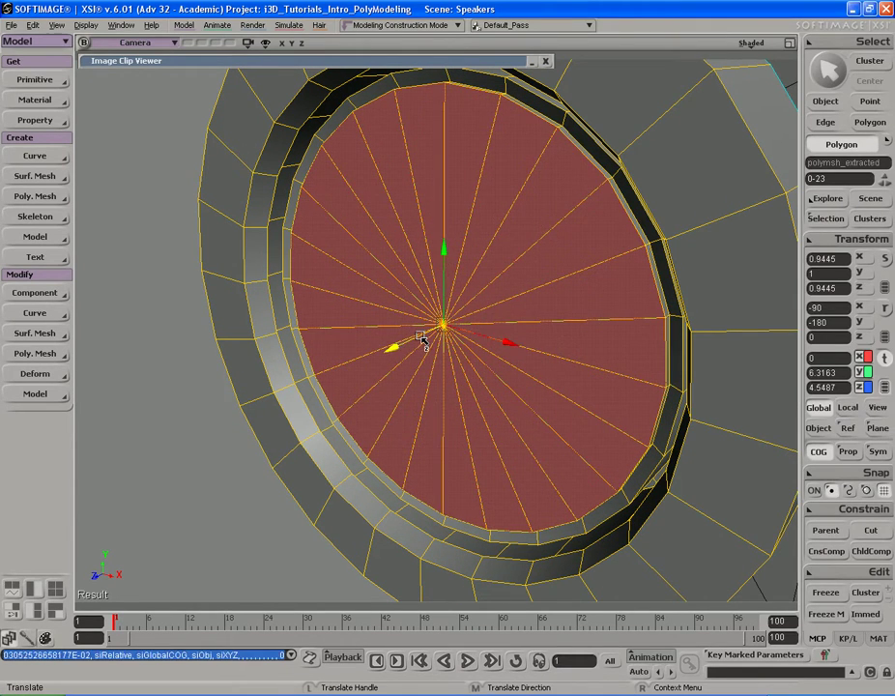
- Scale the raised cap polygons slightly inward and set them back to about 4.5058 in Z, following the reference image
{"action": "key", "text": "x"}
{"action": "left_click_drag", "start_coordinate": [500, 288], "coordinate": [497, 289]}
{"action": "key", "text": "v"}
{"action": "left_click_drag", "start_coordinate": [411, 344], "coordinate": [416, 342]}
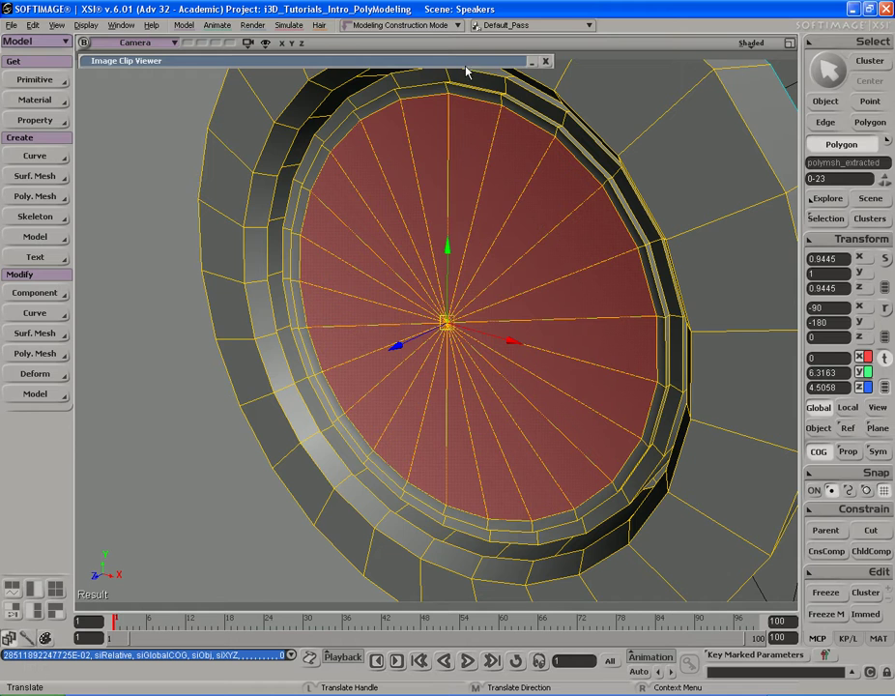
{"action": "double_click", "coordinate": [466, 61]}
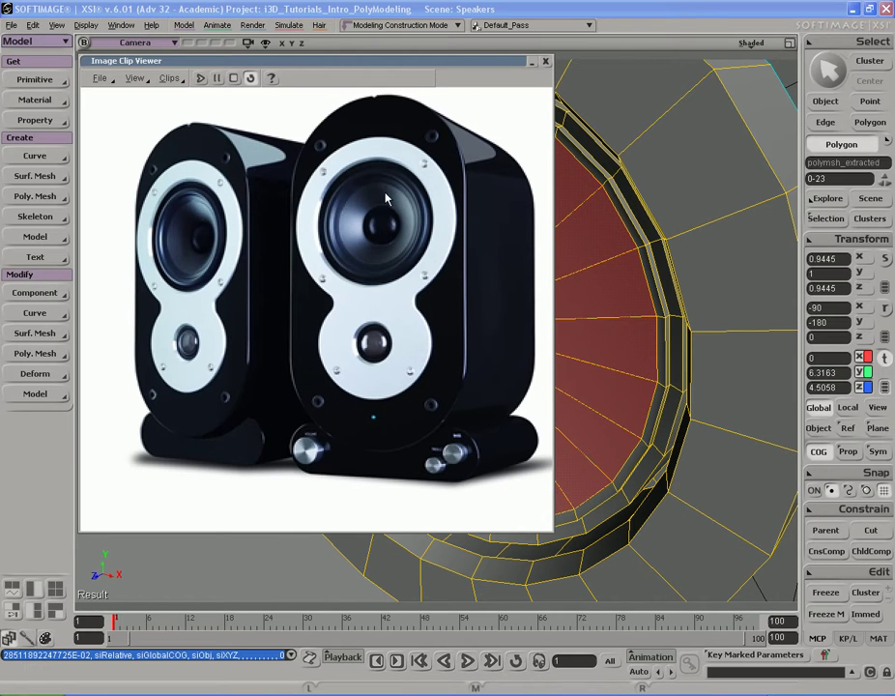
{"action": "double_click", "coordinate": [421, 62]}
- Push the inner cap polygons back to about 4.4734 in Z and compare the driver surround with the reference
{"action": "right_click_drag", "start_coordinate": [427, 281], "coordinate": [483, 275]}
{"action": "key", "text": "x"}
{"action": "key", "text": "s"}
{"action": "key", "text": "v"}
{"action": "left_click_drag", "start_coordinate": [404, 337], "coordinate": [415, 332]}
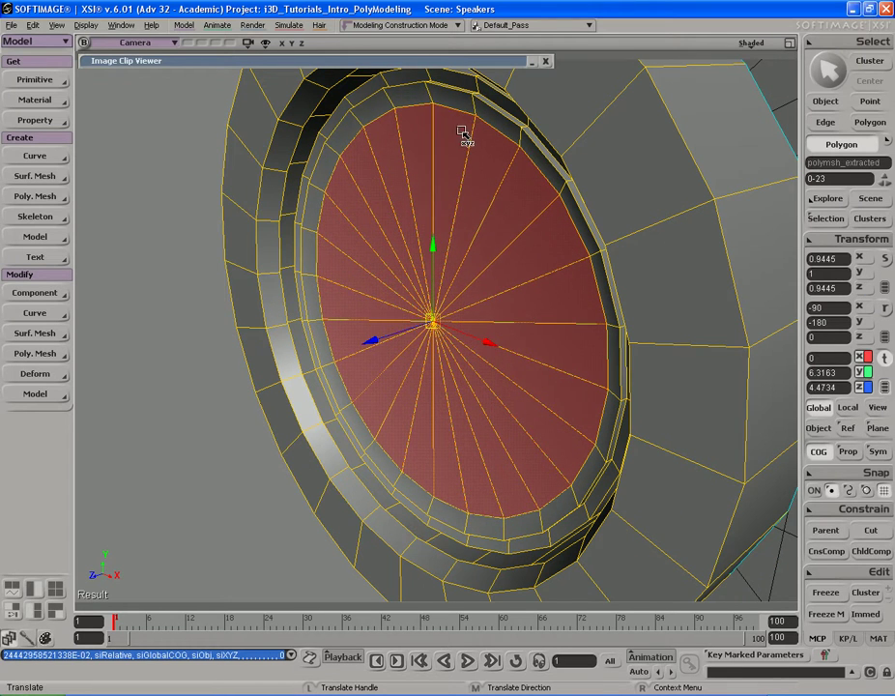
{"action": "double_click", "coordinate": [455, 64]}
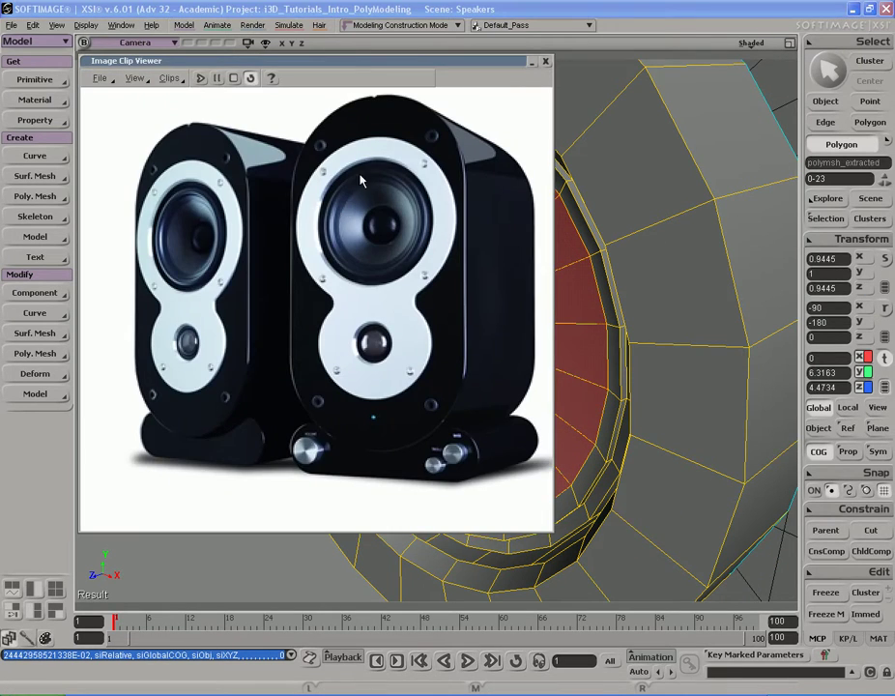
{"action": "double_click", "coordinate": [438, 62]}
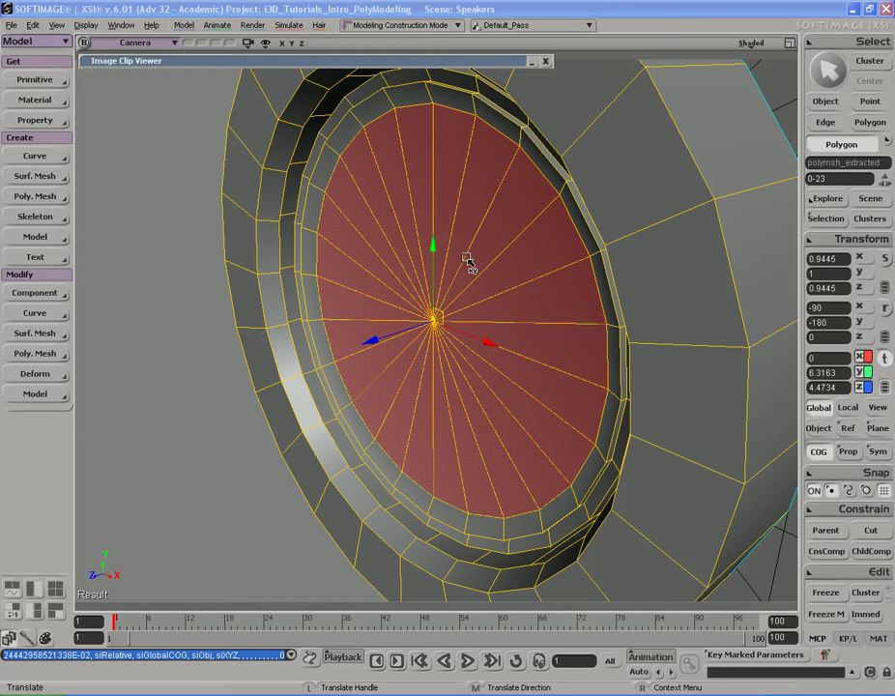
- Extrude the inner polygons, pull them forward to about 4.5166 in Z and scale them inward by about 0.967
{"action": "key", "text": "ctrl+d"}
{"action": "key", "text": "v"}
{"action": "key", "text": "v"}
{"action": "left_click_drag", "start_coordinate": [416, 331], "coordinate": [411, 330]}
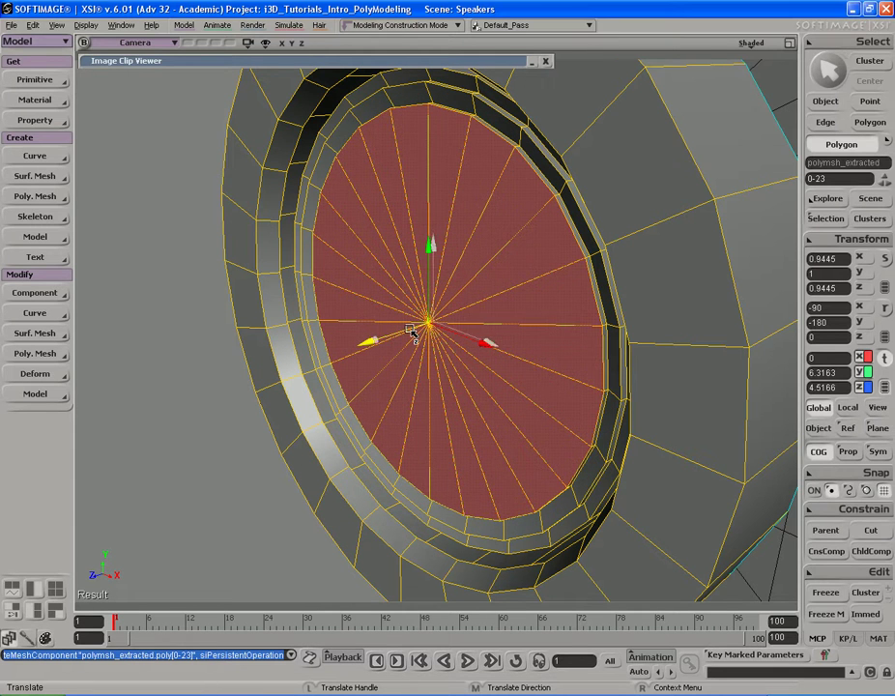
{"action": "key", "text": "x"}
{"action": "left_click_drag", "start_coordinate": [485, 285], "coordinate": [481, 286]}
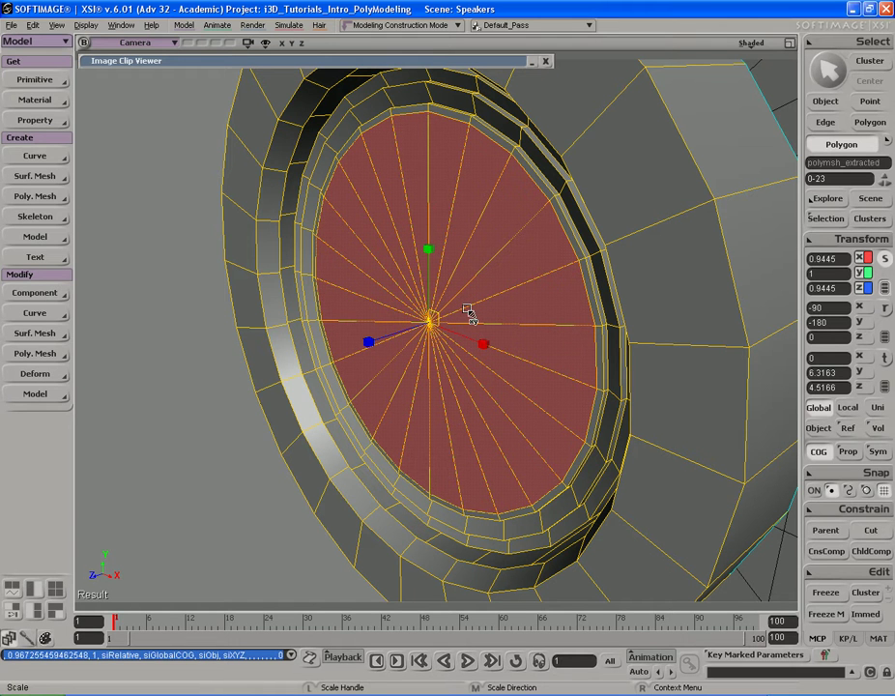
- Extrude another ring, push it back to about 4.456 in Z and scale it inward by about 0.967, checking the reference
{"action": "key", "text": "ctrl+d"}
{"action": "key", "text": "v"}
{"action": "left_click_drag", "start_coordinate": [390, 335], "coordinate": [397, 332]}
{"action": "key", "text": "x"}
{"action": "left_click_drag", "start_coordinate": [481, 283], "coordinate": [478, 283]}
{"action": "double_click", "coordinate": [455, 63]}
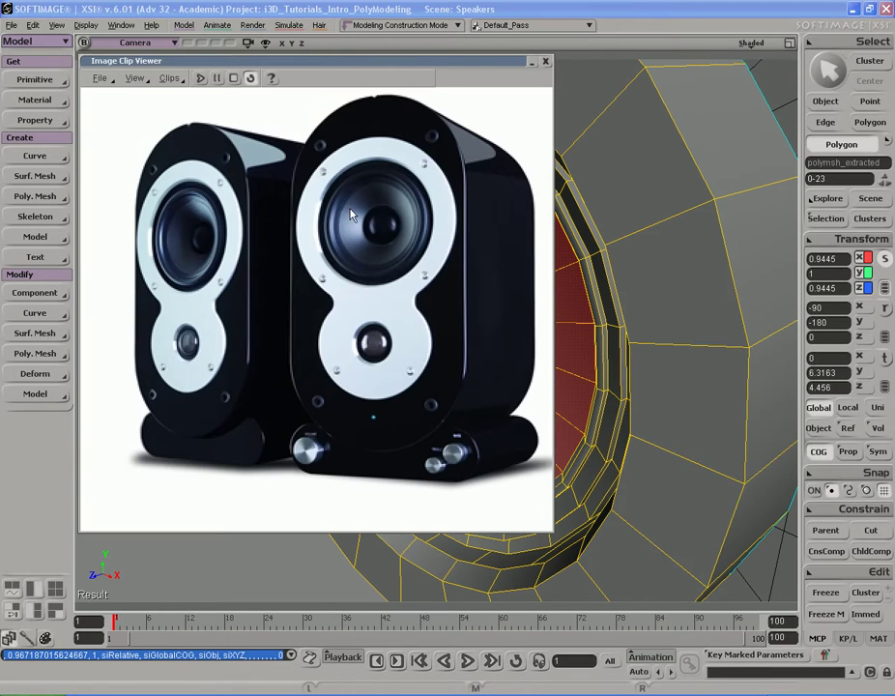
{"action": "double_click", "coordinate": [479, 62]}
- Push the inner cap polygons back to about 4.3276 in Z and extrude them again
{"action": "key", "text": "s"}
{"action": "mouse_move", "coordinate": [471, 282]}
{"action": "right_mouse_down"}
{"action": "mouse_move", "coordinate": [480, 265]}
{"action": "mouse_move", "coordinate": [468, 279]}
{"action": "right_mouse_up"}
{"action": "key", "text": "v"}
{"action": "left_click_drag", "start_coordinate": [414, 328], "coordinate": [420, 327]}
{"action": "key", "text": "ctrl+d"}
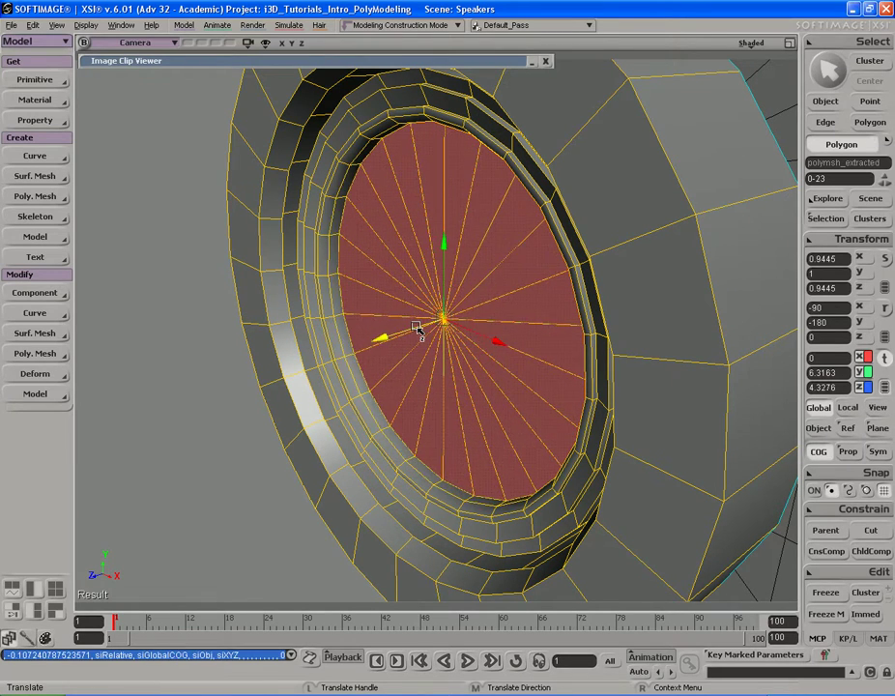
- Scale the newly extruded cap polygons inward and push them slightly farther back, following the reference image
{"action": "key", "text": "s"}
{"action": "right_click_drag", "start_coordinate": [420, 327], "coordinate": [444, 309]}
{"action": "left_click", "coordinate": [532, 62]}
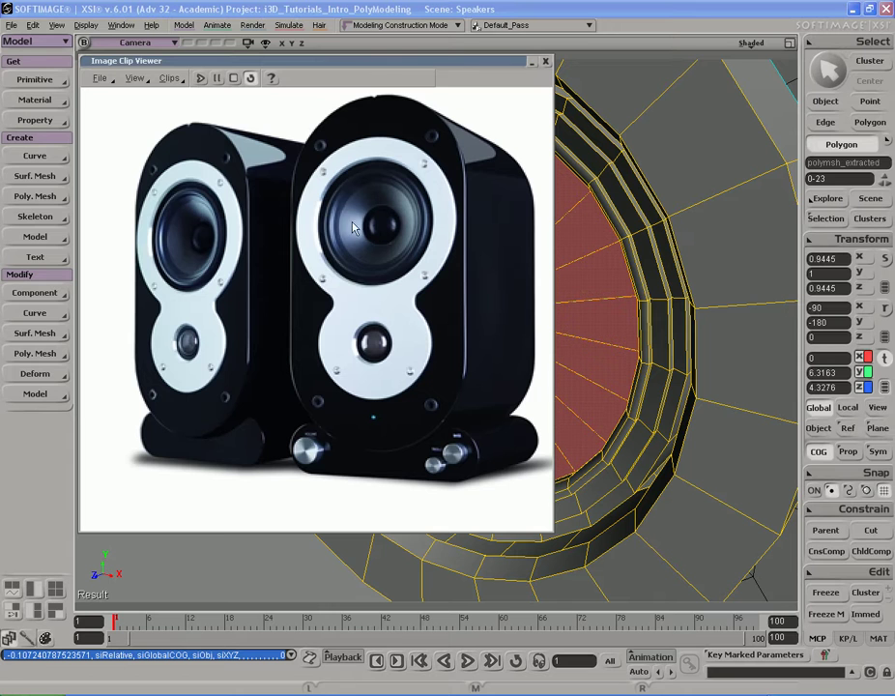
{"action": "double_click", "coordinate": [462, 63]}
{"action": "key", "text": "x"}
{"action": "left_click_drag", "start_coordinate": [528, 256], "coordinate": [494, 276]}
{"action": "key", "text": "ctrl+z"}
{"action": "key", "text": "s"}
{"action": "right_click_drag", "start_coordinate": [505, 260], "coordinate": [435, 290]}
{"action": "key", "text": "v"}
{"action": "left_click_drag", "start_coordinate": [406, 335], "coordinate": [413, 330]}
{"action": "key", "text": "s"}
{"action": "right_click_drag", "start_coordinate": [414, 330], "coordinate": [438, 316]}
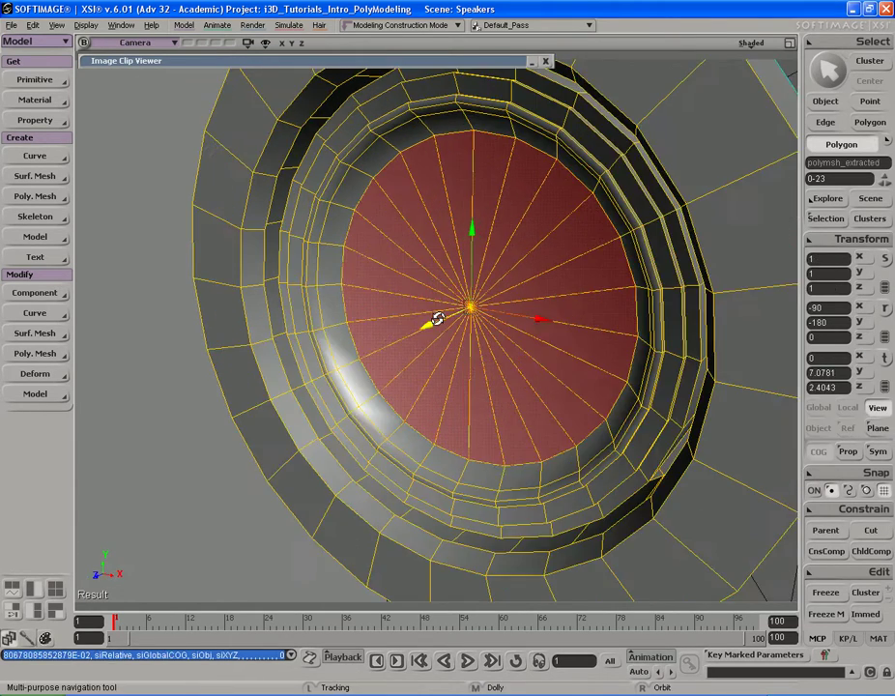
- Extrude the inner polygons, scale them inward and push them back to about 3.967 in Z to slope the cone
{"action": "key", "text": "ctrl+d"}
{"action": "key", "text": "s"}
{"action": "right_click_drag", "start_coordinate": [519, 290], "coordinate": [511, 292]}
{"action": "key", "text": "x"}
{"action": "left_click_drag", "start_coordinate": [522, 264], "coordinate": [499, 278]}
{"action": "key", "text": "s"}
{"action": "right_click_drag", "start_coordinate": [517, 275], "coordinate": [500, 270]}
{"action": "key", "text": "v"}
{"action": "left_click_drag", "start_coordinate": [417, 333], "coordinate": [444, 316]}
{"action": "key", "text": "s"}
{"action": "right_click_drag", "start_coordinate": [440, 313], "coordinate": [450, 312]}
- Compare the cone's depth and the size of its central opening with the speaker in the reference image
{"action": "double_click", "coordinate": [486, 63]}
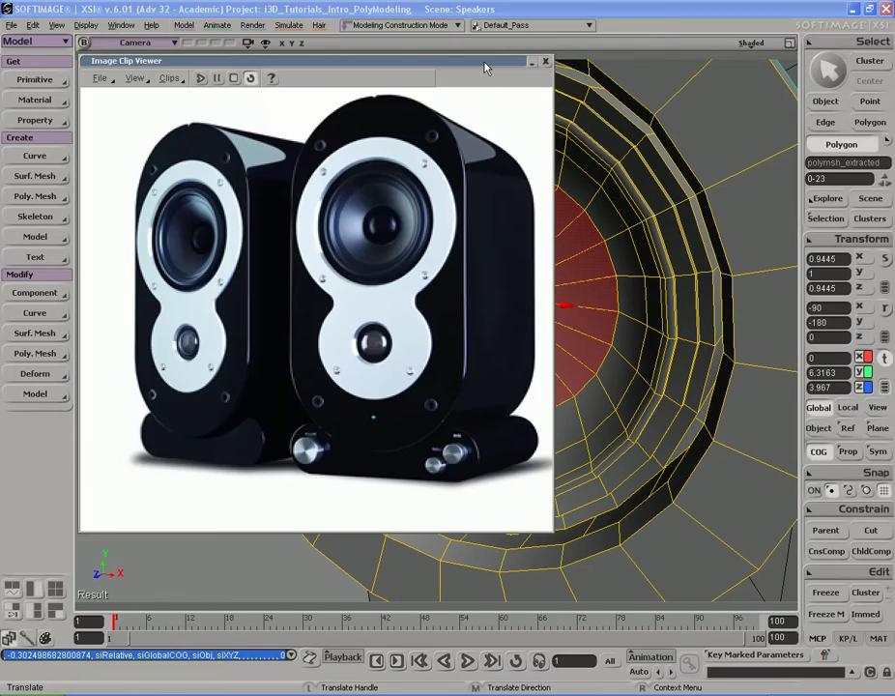
{"action": "double_click", "coordinate": [485, 65]}
{"action": "key", "text": "s"}
{"action": "mouse_move", "coordinate": [492, 172]}
{"action": "right_mouse_down"}
{"action": "mouse_move", "coordinate": [496, 182]}
{"action": "mouse_move", "coordinate": [493, 172]}
{"action": "right_mouse_up"}
{"action": "double_click", "coordinate": [468, 63]}
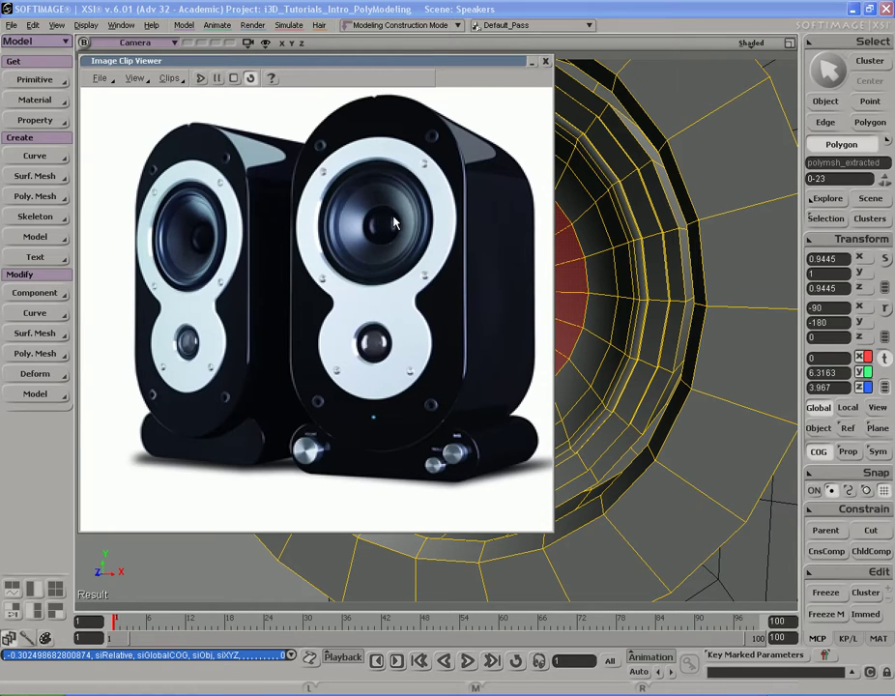
{"action": "double_click", "coordinate": [477, 65]}
{"action": "key", "text": "s"}
{"action": "right_click_drag", "start_coordinate": [530, 221], "coordinate": [535, 232]}
{"action": "key", "text": "s"}
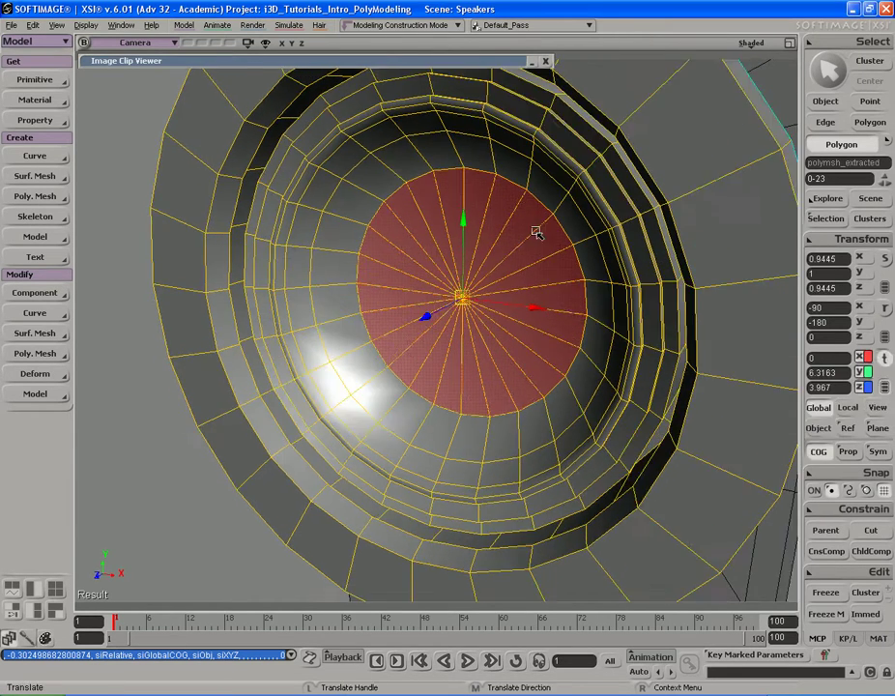
- Extrude the cone's inner polygons and scale them inward by about 0.672, checking the result against the reference image
{"action": "key", "text": "ctrl+d"}
{"action": "key", "text": "x"}
{"action": "left_click_drag", "start_coordinate": [516, 242], "coordinate": [486, 271]}
{"action": "key", "text": "s"}
{"action": "right_click_drag", "start_coordinate": [486, 270], "coordinate": [391, 262]}
{"action": "middle_click_drag", "start_coordinate": [392, 262], "coordinate": [542, 253]}
{"action": "right_click_drag", "start_coordinate": [542, 253], "coordinate": [544, 249]}
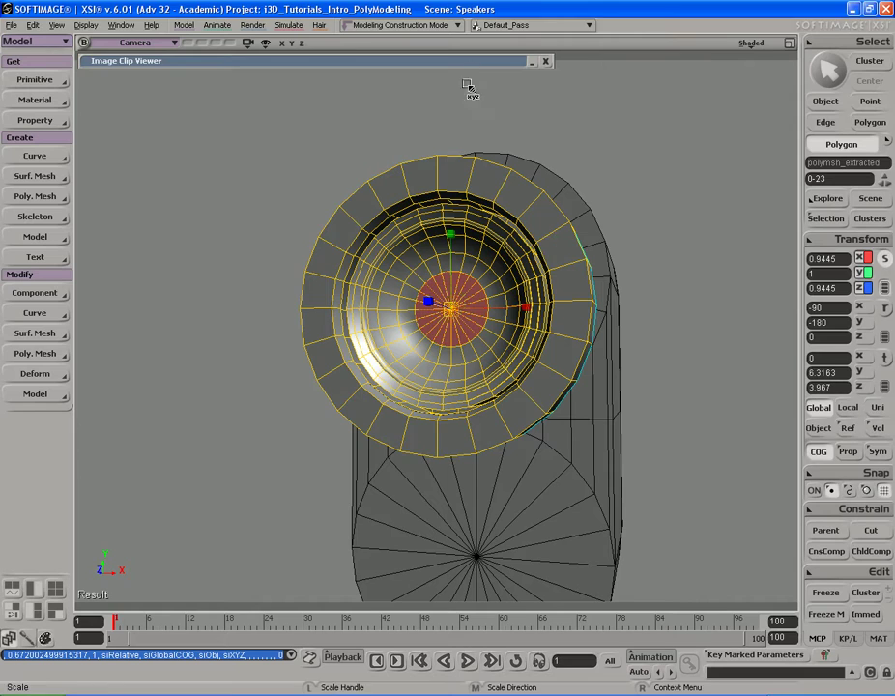
{"action": "double_click", "coordinate": [471, 63]}
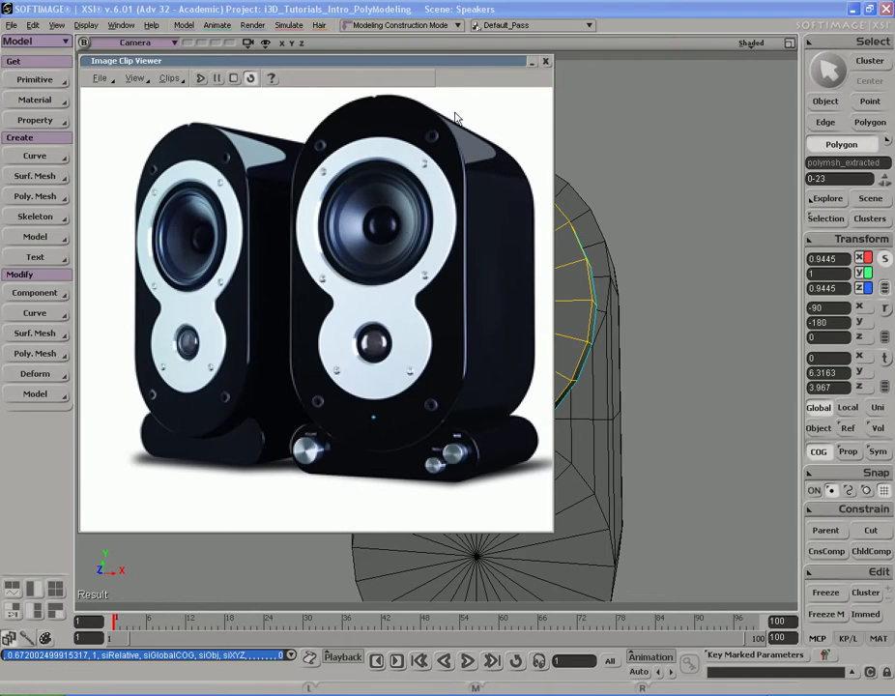
{"action": "double_click", "coordinate": [489, 62]}
- Push the innermost cone polygons back to about 3.7499 in Z and compare the cone with the reference image
{"action": "key", "text": "s"}
{"action": "middle_click_drag", "start_coordinate": [624, 194], "coordinate": [554, 216]}
{"action": "right_click_drag", "start_coordinate": [554, 216], "coordinate": [595, 214]}
{"action": "middle_click_drag", "start_coordinate": [596, 213], "coordinate": [519, 246]}
{"action": "right_click_drag", "start_coordinate": [561, 203], "coordinate": [562, 219]}
{"action": "key", "text": "v"}
{"action": "left_click_drag", "start_coordinate": [396, 343], "coordinate": [416, 340]}
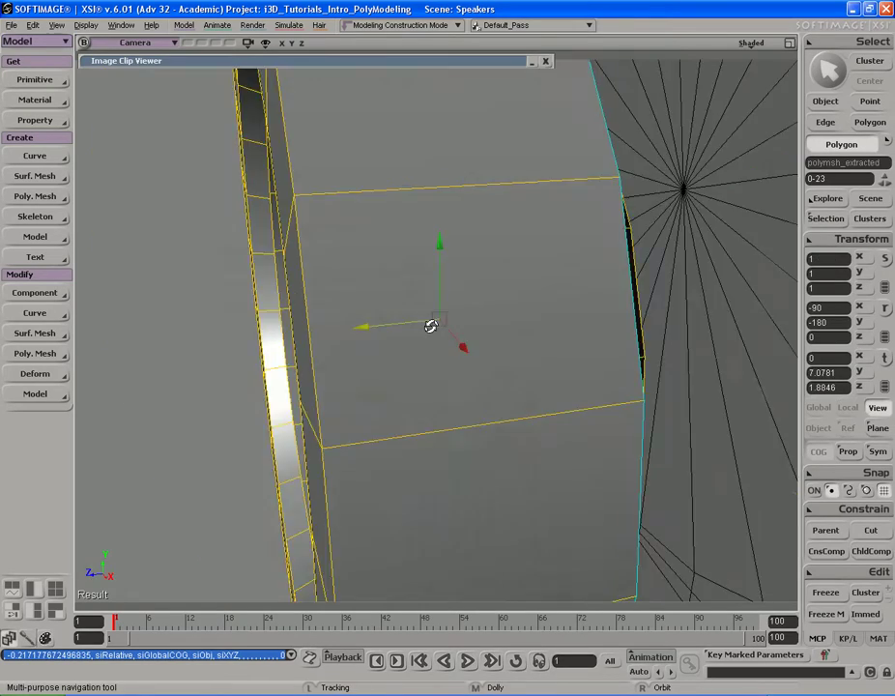
{"action": "right_click_drag", "start_coordinate": [432, 326], "coordinate": [468, 313]}
{"action": "key", "text": "v"}
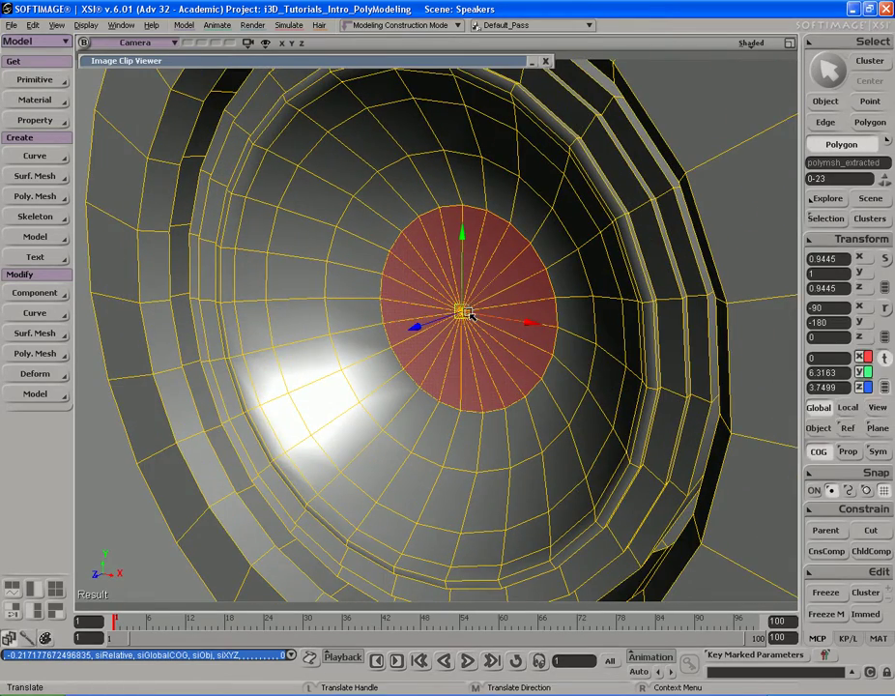
{"action": "double_click", "coordinate": [444, 61]}
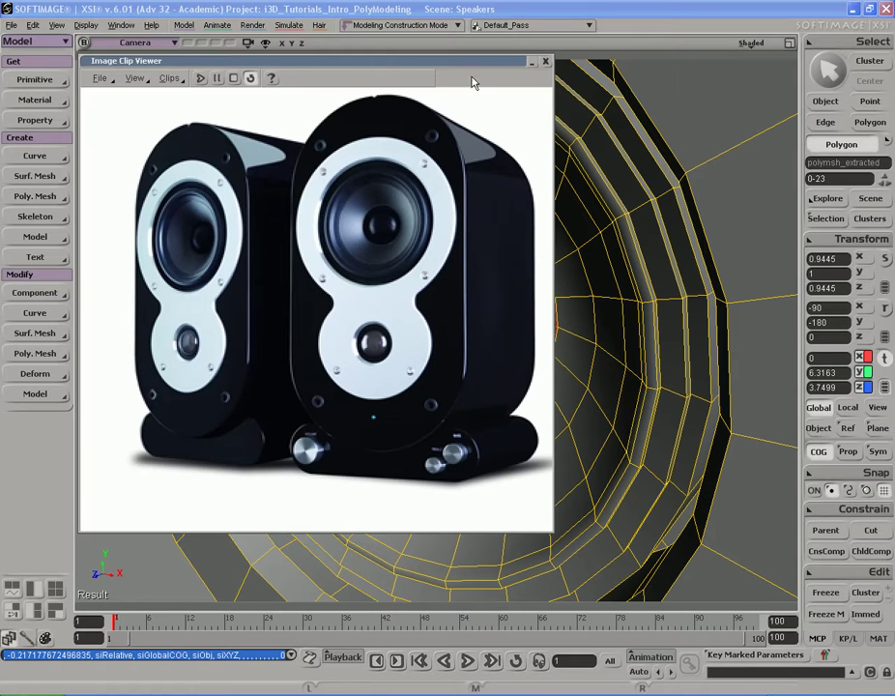
{"action": "double_click", "coordinate": [477, 63]}
- Extrude the central cone polygons, scale them slightly inward and show the camera view in wireframe
{"action": "key", "text": "s"}
{"action": "right_click_drag", "start_coordinate": [485, 214], "coordinate": [523, 270]}
{"action": "key", "text": "ctrl+d"}
{"action": "key", "text": "s"}
{"action": "key", "text": "x"}
{"action": "mouse_move", "coordinate": [525, 268]}
{"action": "left_mouse_down"}
{"action": "mouse_move", "coordinate": [544, 263]}
{"action": "mouse_move", "coordinate": [499, 280]}
{"action": "mouse_move", "coordinate": [522, 265]}
{"action": "left_mouse_up"}
{"action": "middle_click", "coordinate": [753, 46]}
- Extrude the central polygons straight back to about 3.237 in Z and restore the shaded display
{"action": "key", "text": "s"}
{"action": "right_click_drag", "start_coordinate": [522, 265], "coordinate": [492, 261]}
{"action": "key", "text": "ctrl+d"}
{"action": "key", "text": "s"}
{"action": "key", "text": "v"}
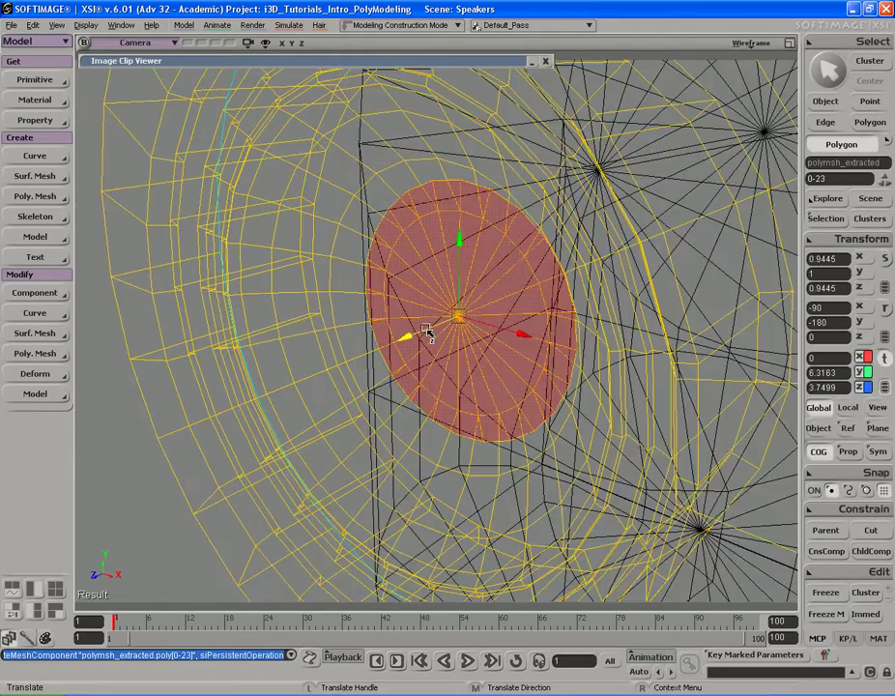
{"action": "left_click_drag", "start_coordinate": [429, 334], "coordinate": [477, 315]}
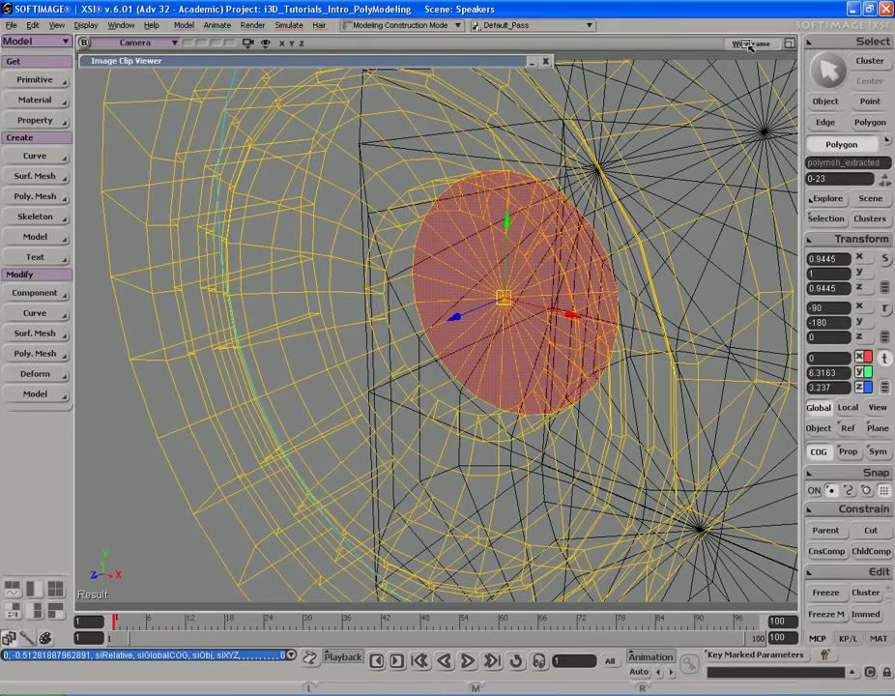
{"action": "middle_click", "coordinate": [750, 45]}
- Inspect the driver from the side and front and compare its recessed center with the reference image
{"action": "key", "text": "s"}
{"action": "right_click_drag", "start_coordinate": [605, 238], "coordinate": [500, 237]}
{"action": "middle_click_drag", "start_coordinate": [500, 237], "coordinate": [540, 238]}
{"action": "left_click_drag", "start_coordinate": [539, 238], "coordinate": [531, 231]}
{"action": "double_click", "coordinate": [469, 64]}
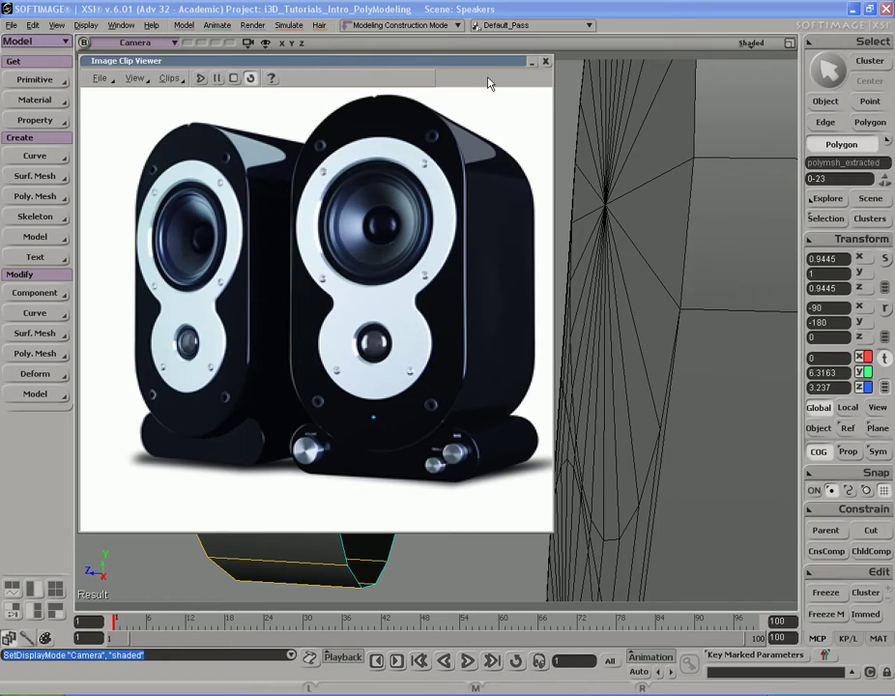
{"action": "double_click", "coordinate": [489, 61]}
{"action": "middle_click_drag", "start_coordinate": [399, 363], "coordinate": [469, 364]}
{"action": "key", "text": "s"}
{"action": "mouse_move", "coordinate": [435, 360]}
{"action": "right_mouse_down"}
{"action": "mouse_move", "coordinate": [468, 356]}
{"action": "mouse_move", "coordinate": [447, 357]}
{"action": "right_mouse_up"}
{"action": "middle_click_drag", "start_coordinate": [448, 358], "coordinate": [290, 341]}
{"action": "right_click_drag", "start_coordinate": [290, 341], "coordinate": [526, 315]}
{"action": "middle_click_drag", "start_coordinate": [527, 315], "coordinate": [584, 314]}
- Save the scene and preview the driver with a render region drawn around the cone
{"action": "key", "text": "space"}
{"action": "key", "text": "ctrl+s"}
{"action": "key", "text": "q"}
{"action": "left_click_drag", "start_coordinate": [312, 164], "coordinate": [546, 401]}
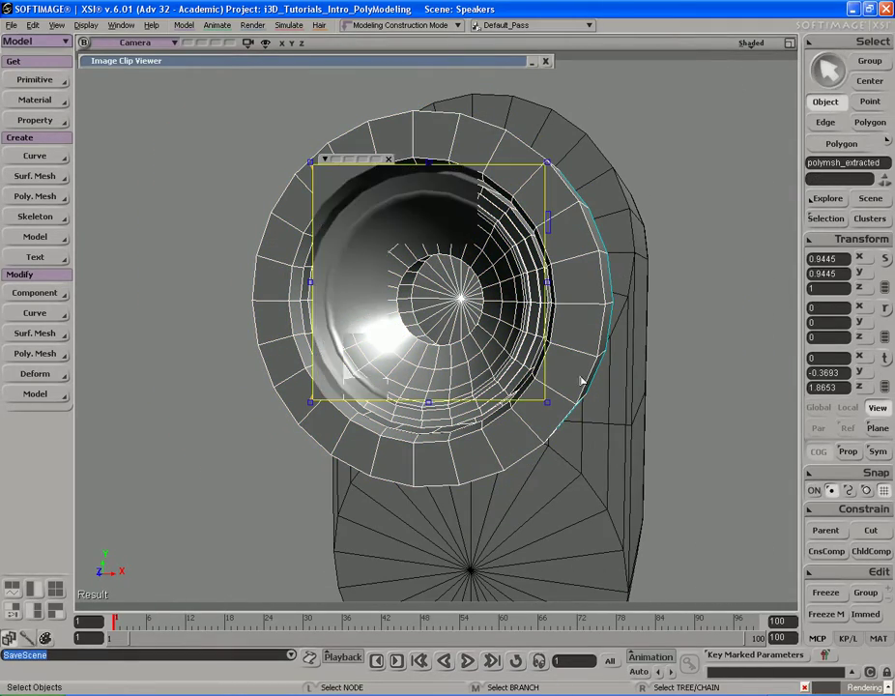
{"action": "key", "text": "q"}
{"action": "middle_click", "coordinate": [573, 312]}
- Examine the driver's cone and surround rings from several angles against the reference image
{"action": "key", "text": "s"}
{"action": "right_click_drag", "start_coordinate": [585, 350], "coordinate": [624, 334]}
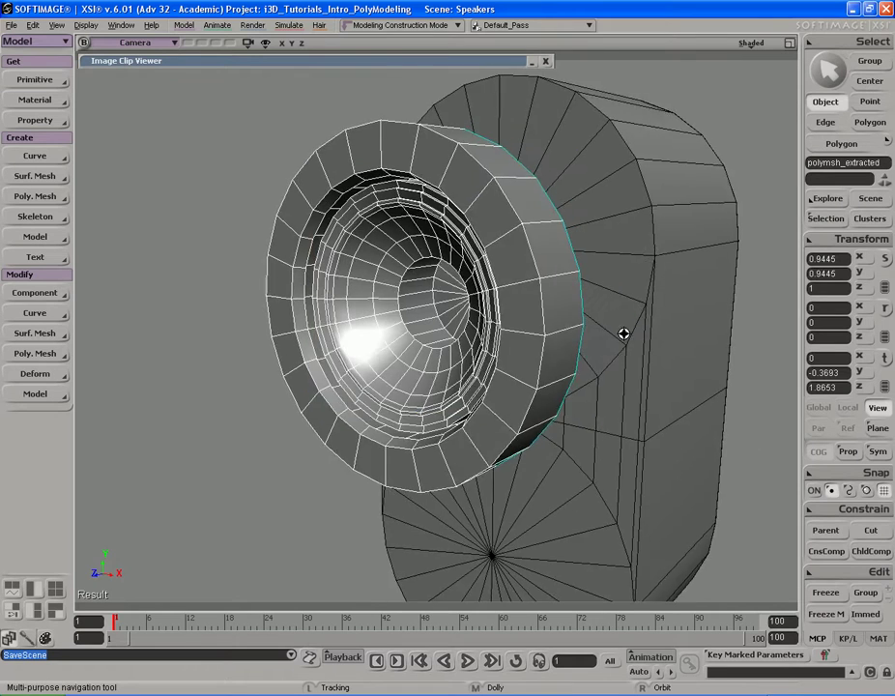
{"action": "middle_click_drag", "start_coordinate": [623, 333], "coordinate": [539, 350]}
{"action": "right_click_drag", "start_coordinate": [540, 350], "coordinate": [542, 354]}
{"action": "key", "text": "space"}
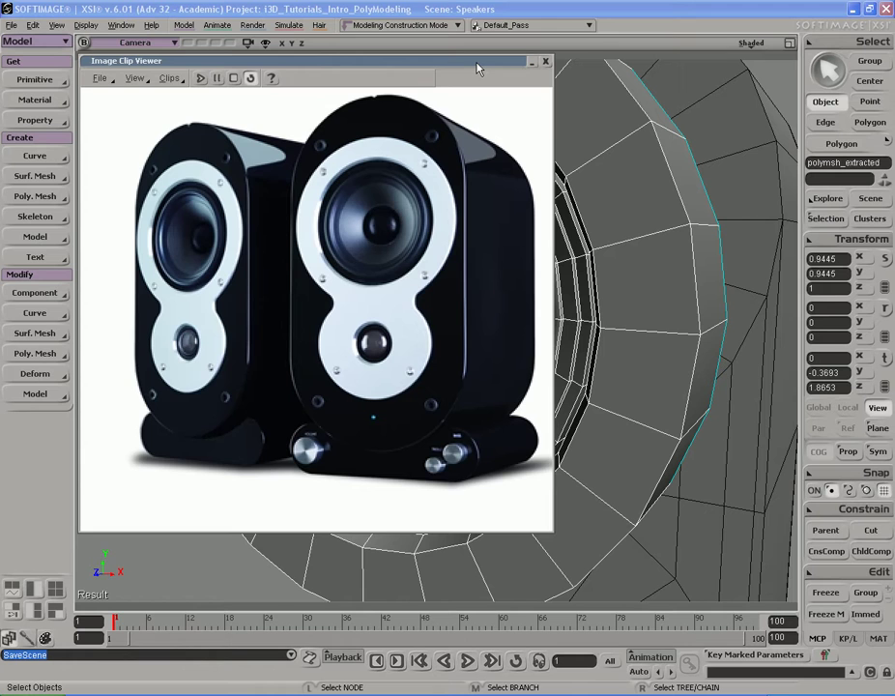
{"action": "double_click", "coordinate": [477, 66]}
{"action": "key", "text": "s"}
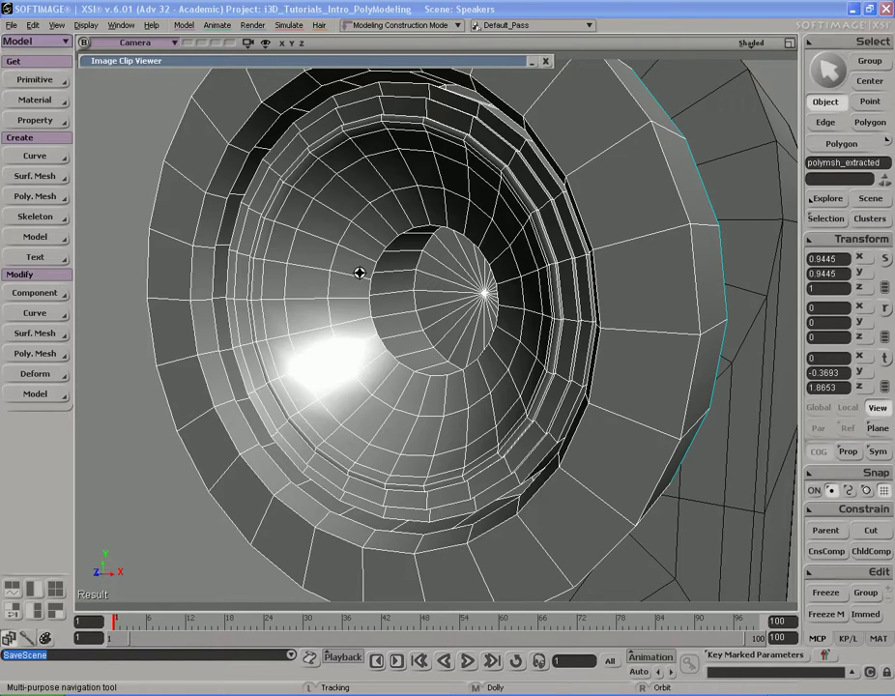
{"action": "middle_click_drag", "start_coordinate": [359, 273], "coordinate": [461, 288]}
{"action": "left_click_drag", "start_coordinate": [462, 288], "coordinate": [466, 269]}
{"action": "right_click_drag", "start_coordinate": [466, 269], "coordinate": [475, 255]}
{"action": "double_click", "coordinate": [478, 63]}
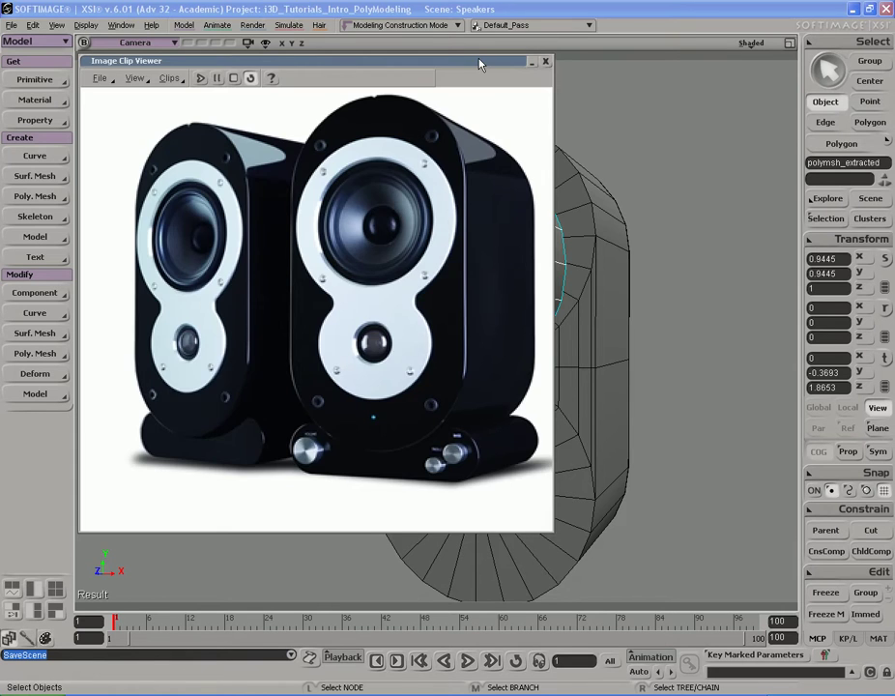
{"action": "double_click", "coordinate": [479, 64]}
- Examine the cabinet's lower round face beneath the driver
{"action": "key", "text": "s"}
{"action": "left_click_drag", "start_coordinate": [497, 327], "coordinate": [510, 272]}
{"action": "key", "text": "s"}
{"action": "mouse_move", "coordinate": [509, 272]}
{"action": "right_mouse_down"}
{"action": "mouse_move", "coordinate": [509, 248]}
{"action": "mouse_move", "coordinate": [512, 255]}
{"action": "right_mouse_up"}
{"action": "middle_click_drag", "start_coordinate": [512, 255], "coordinate": [538, 266]}
{"action": "left_click_drag", "start_coordinate": [528, 301], "coordinate": [522, 251]}
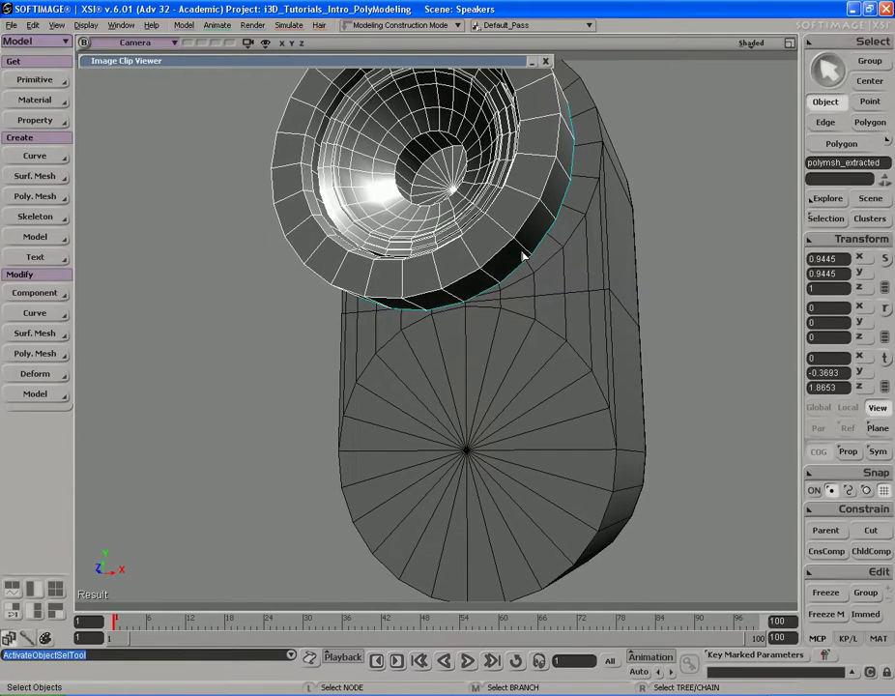
{"action": "key", "text": "s"}
{"action": "left_click_drag", "start_coordinate": [521, 424], "coordinate": [520, 414]}
{"action": "middle_click_drag", "start_coordinate": [521, 414], "coordinate": [379, 418]}
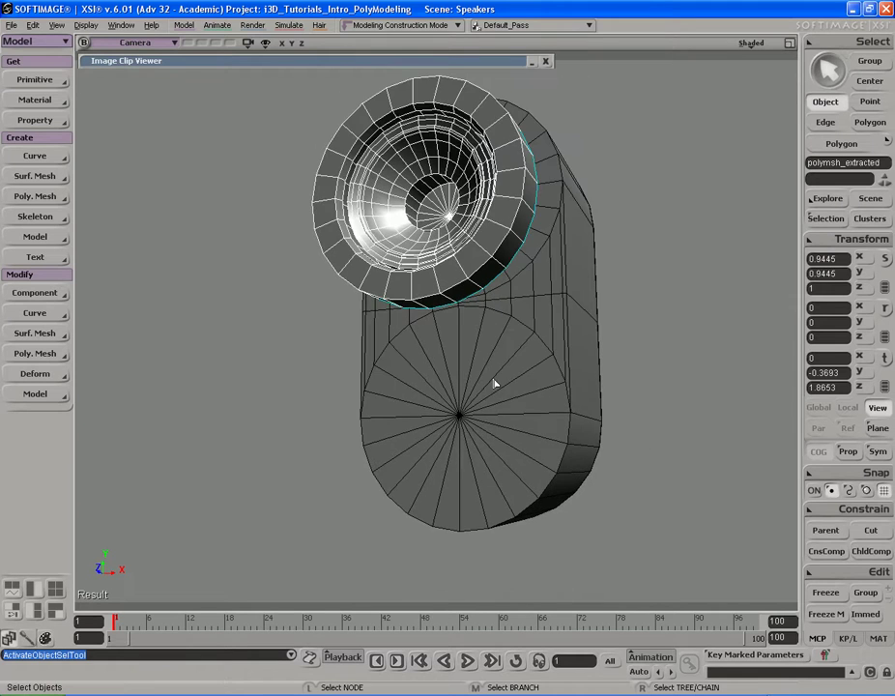
- Extract the polygons of the cabinet's lower round face as a separate mesh, keeping the originals, and freeze its modeling history
{"action": "left_click", "coordinate": [495, 412]}
{"action": "key", "text": "s"}
{"action": "mouse_move", "coordinate": [496, 421]}
{"action": "right_mouse_down"}
{"action": "mouse_move", "coordinate": [505, 371]}
{"action": "mouse_move", "coordinate": [444, 386]}
{"action": "mouse_move", "coordinate": [502, 392]}
{"action": "mouse_move", "coordinate": [526, 382]}
{"action": "mouse_move", "coordinate": [526, 394]}
{"action": "mouse_move", "coordinate": [491, 397]}
{"action": "mouse_move", "coordinate": [494, 407]}
{"action": "right_mouse_up"}
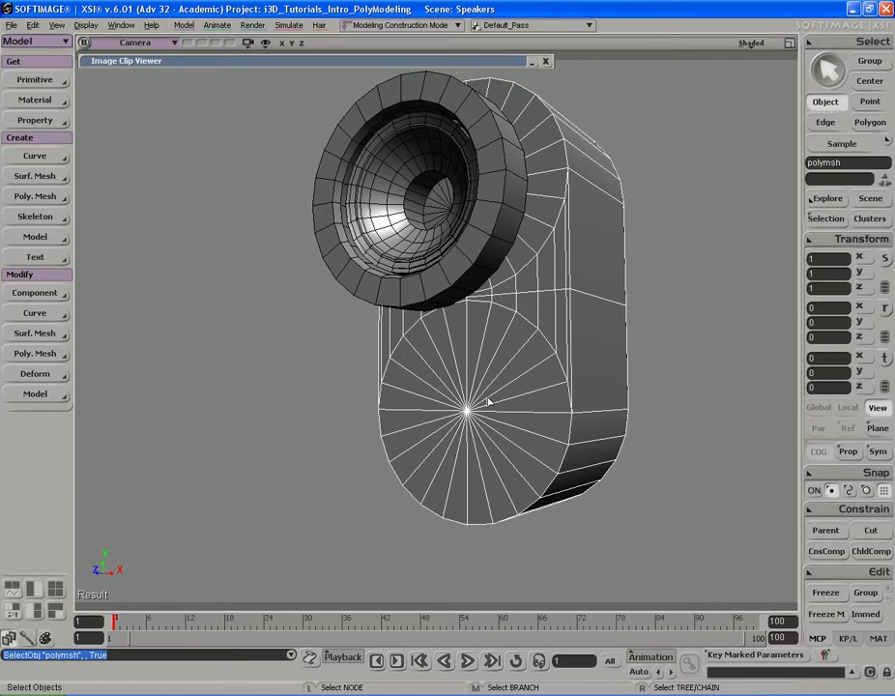
{"action": "key", "text": "u"}
{"action": "mouse_move", "coordinate": [486, 399]}
{"action": "left_mouse_down"}
{"action": "mouse_move", "coordinate": [468, 379]}
{"action": "mouse_move", "coordinate": [490, 418]}
{"action": "mouse_move", "coordinate": [502, 379]}
{"action": "left_mouse_up"}
{"action": "right_click_drag", "start_coordinate": [519, 366], "coordinate": [510, 360]}
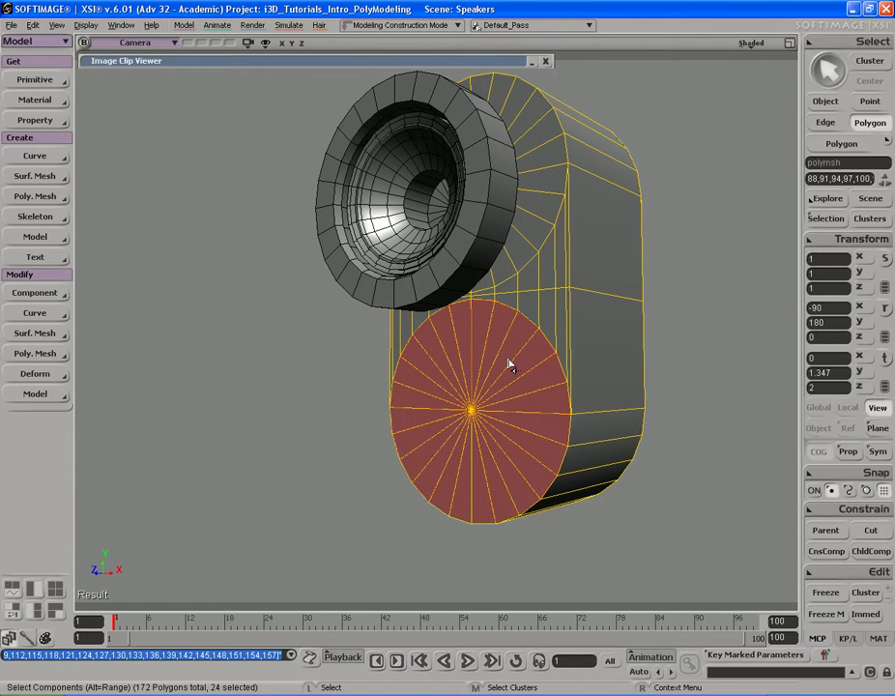
{"action": "right_click", "coordinate": [512, 366]}
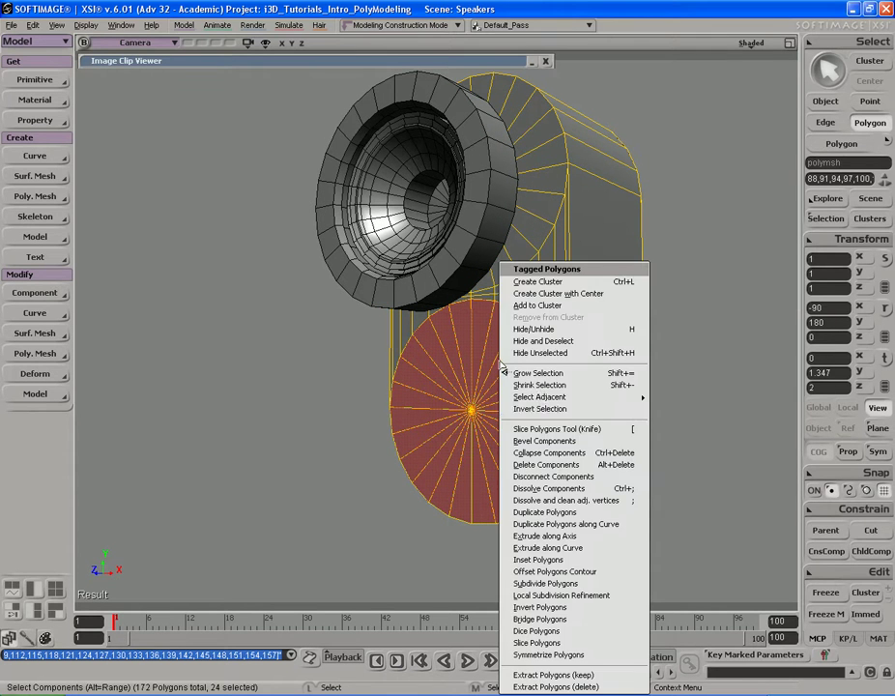
{"action": "left_click", "coordinate": [556, 675]}
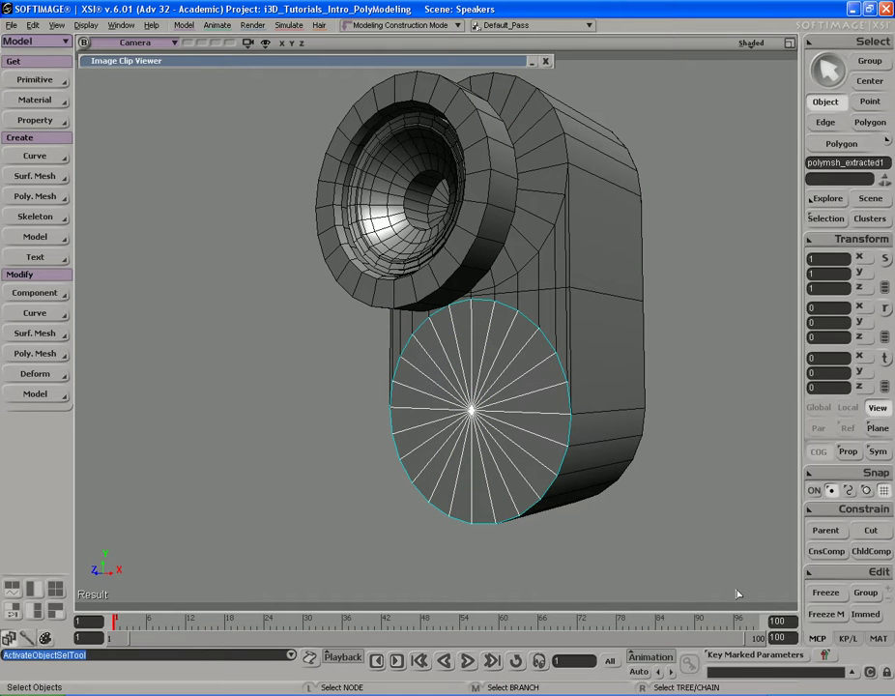
{"action": "left_click", "coordinate": [826, 618]}
- Move the extracted disc out in front of the cabinet to about 1.4846 in Z
{"action": "key", "text": "s"}
{"action": "right_click_drag", "start_coordinate": [541, 376], "coordinate": [511, 385]}
{"action": "key", "text": "v"}
{"action": "middle_click_drag", "start_coordinate": [620, 371], "coordinate": [557, 376]}
- In the right view, move the disc forward to about 1.8649 in Z, aligned with the rear edge of the driver plate
{"action": "key", "text": "F12"}
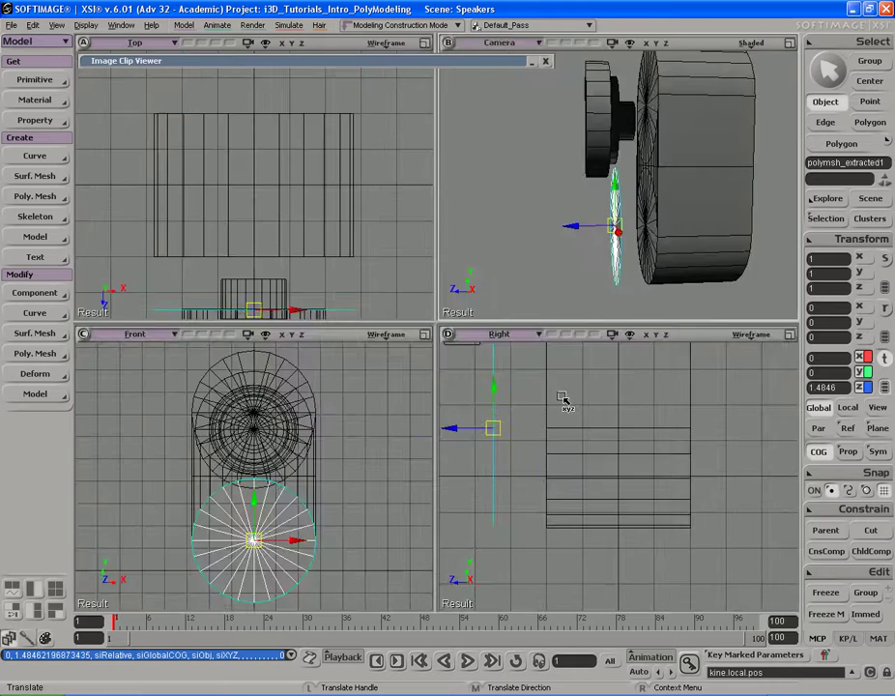
{"action": "key", "text": "F12"}
{"action": "key", "text": "a"}
{"action": "key", "text": "s"}
{"action": "left_click_drag", "start_coordinate": [449, 385], "coordinate": [552, 312]}
{"action": "middle_click_drag", "start_coordinate": [569, 342], "coordinate": [432, 353]}
{"action": "left_click_drag", "start_coordinate": [449, 370], "coordinate": [421, 361]}
{"action": "key", "text": "v"}
{"action": "middle_click_drag", "start_coordinate": [533, 379], "coordinate": [531, 379]}
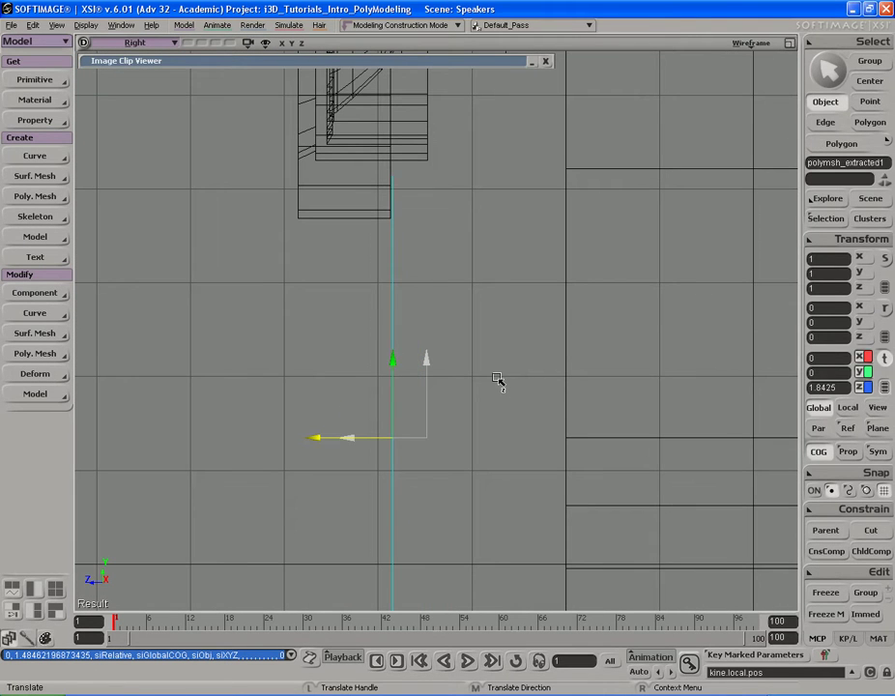
{"action": "key", "text": "s"}
{"action": "left_click_drag", "start_coordinate": [489, 329], "coordinate": [493, 399]}
{"action": "middle_click_drag", "start_coordinate": [571, 385], "coordinate": [667, 379]}
{"action": "left_click_drag", "start_coordinate": [517, 390], "coordinate": [521, 369]}
{"action": "key", "text": "v"}
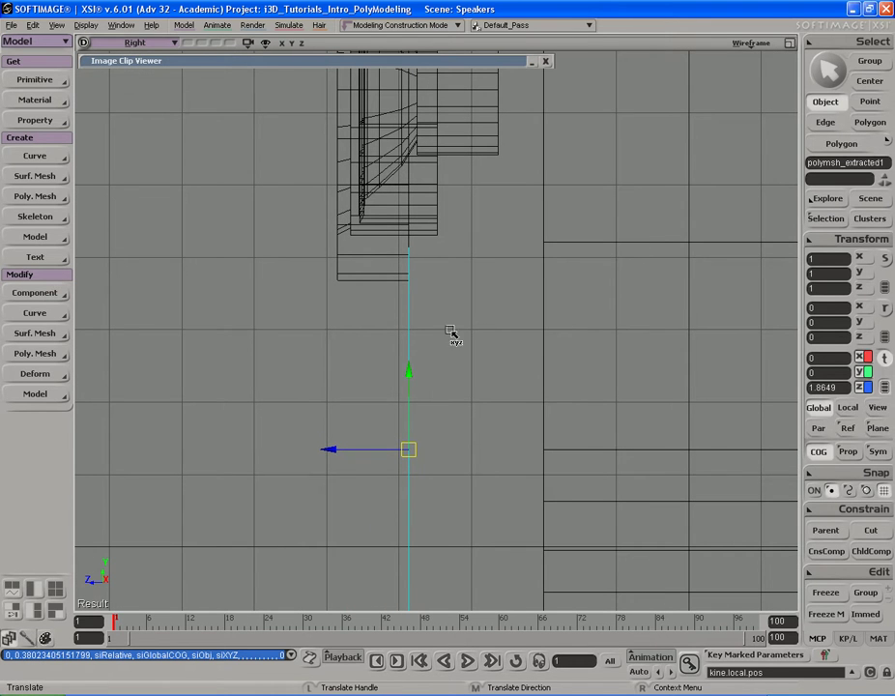
{"action": "key", "text": "space"}
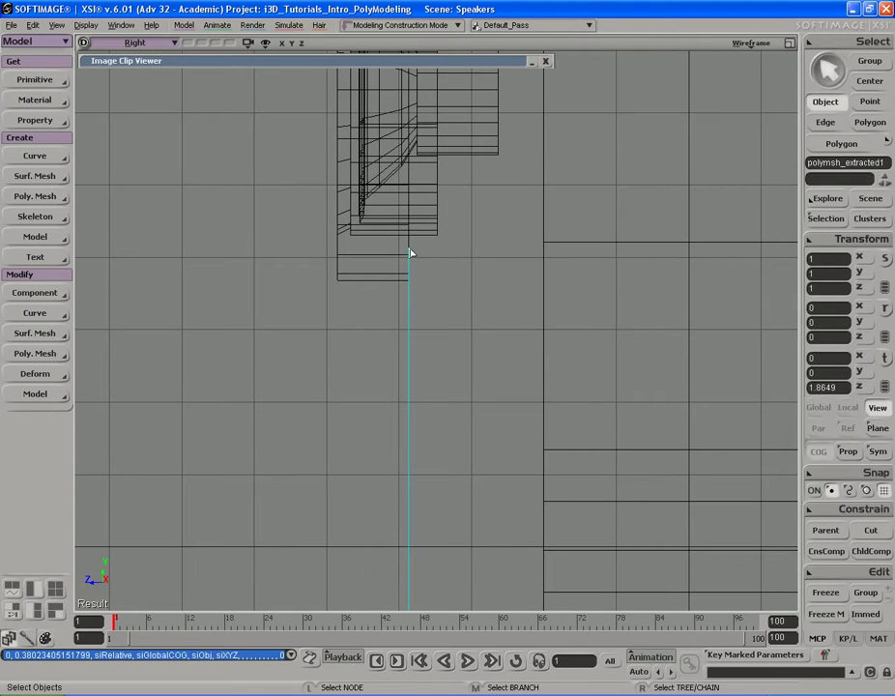
{"action": "key", "text": "s"}
{"action": "middle_click_drag", "start_coordinate": [480, 399], "coordinate": [498, 394]}
{"action": "left_click_drag", "start_coordinate": [498, 393], "coordinate": [487, 396]}
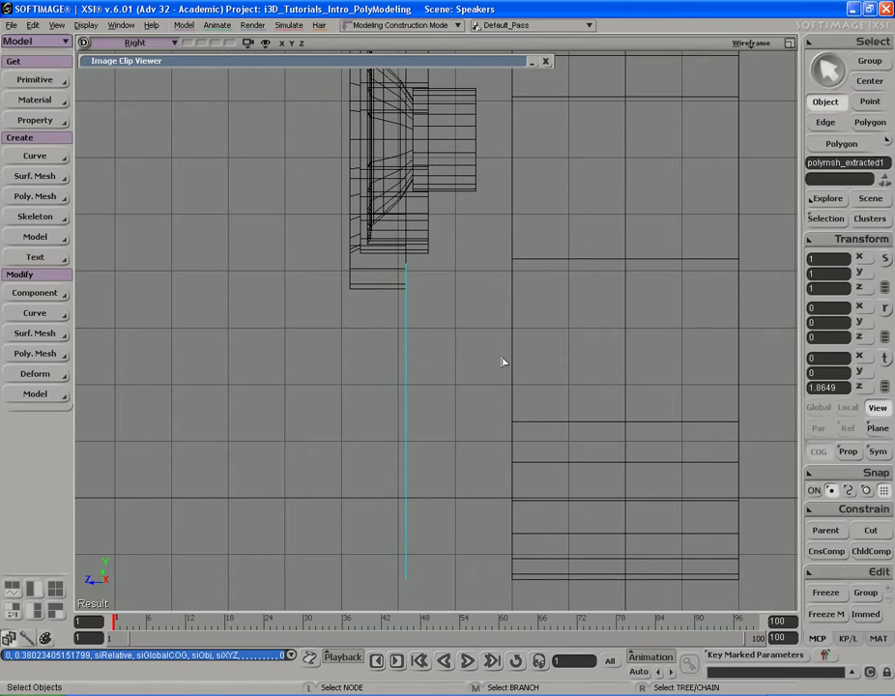
- Extrude all polygons of the lower disc forward to about 4.5783 in Z and check its thickness in the right view
{"action": "key", "text": "F12"}
{"action": "key", "text": "F12"}
{"action": "key", "text": "s"}
{"action": "right_click_drag", "start_coordinate": [495, 339], "coordinate": [518, 330]}
{"action": "middle_click_drag", "start_coordinate": [519, 331], "coordinate": [484, 338]}
{"action": "right_click_drag", "start_coordinate": [483, 339], "coordinate": [513, 344]}
{"action": "middle_click_drag", "start_coordinate": [443, 342], "coordinate": [510, 335]}
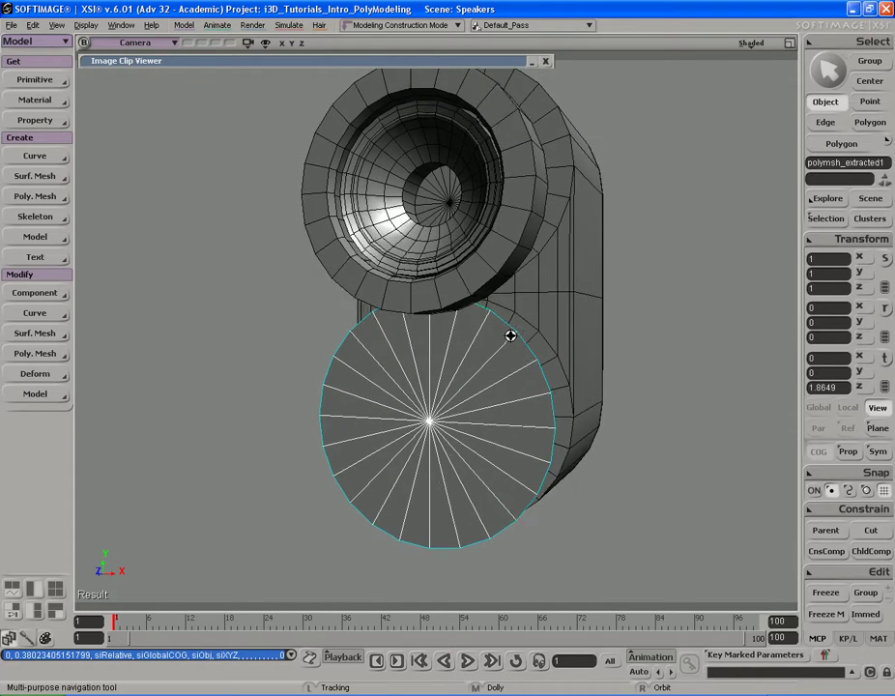
{"action": "right_click_drag", "start_coordinate": [510, 336], "coordinate": [514, 337]}
{"action": "key", "text": "u"}
{"action": "mouse_move", "coordinate": [455, 437]}
{"action": "left_mouse_down"}
{"action": "mouse_move", "coordinate": [413, 388]}
{"action": "mouse_move", "coordinate": [460, 410]}
{"action": "left_mouse_up"}
{"action": "key", "text": "s"}
{"action": "right_click_drag", "start_coordinate": [517, 361], "coordinate": [486, 365]}
{"action": "key", "text": "ctrl+d"}
{"action": "key", "text": "v"}
{"action": "middle_click_drag", "start_coordinate": [531, 345], "coordinate": [514, 348]}
{"action": "key", "text": "F12"}
{"action": "key", "text": "F12"}
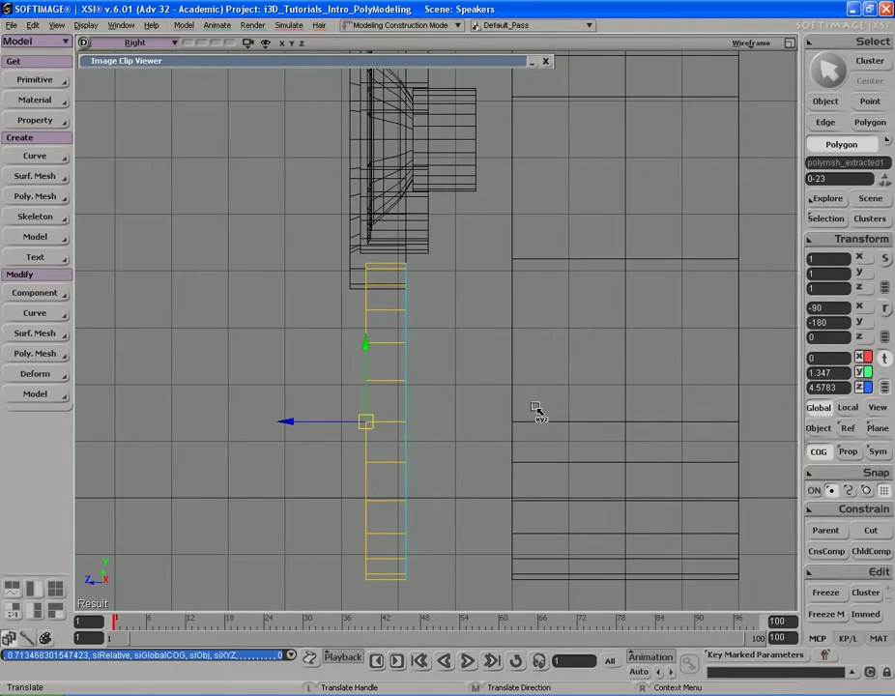
- Move the lower disc's extruded front polygons forward to about 4.8549 in Z, level with the driver plate's front face
{"action": "key", "text": "s"}
{"action": "middle_click_drag", "start_coordinate": [586, 352], "coordinate": [390, 390]}
{"action": "left_click_drag", "start_coordinate": [390, 390], "coordinate": [474, 397]}
{"action": "middle_click_drag", "start_coordinate": [482, 381], "coordinate": [466, 379]}
{"action": "left_click_drag", "start_coordinate": [467, 380], "coordinate": [445, 380]}
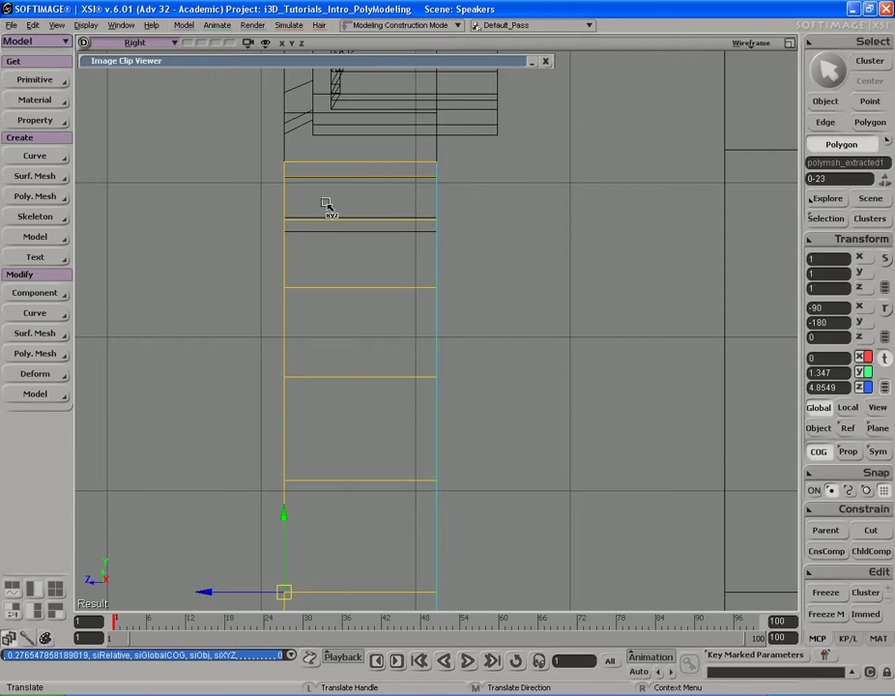
{"action": "key", "text": "space"}
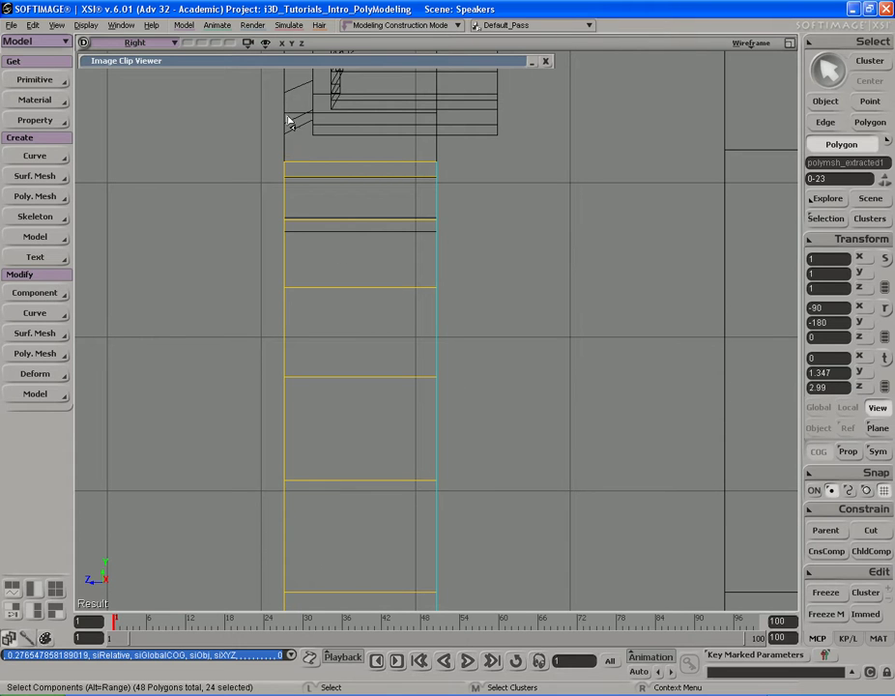
{"action": "key", "text": "s"}
{"action": "middle_click_drag", "start_coordinate": [196, 318], "coordinate": [519, 313]}
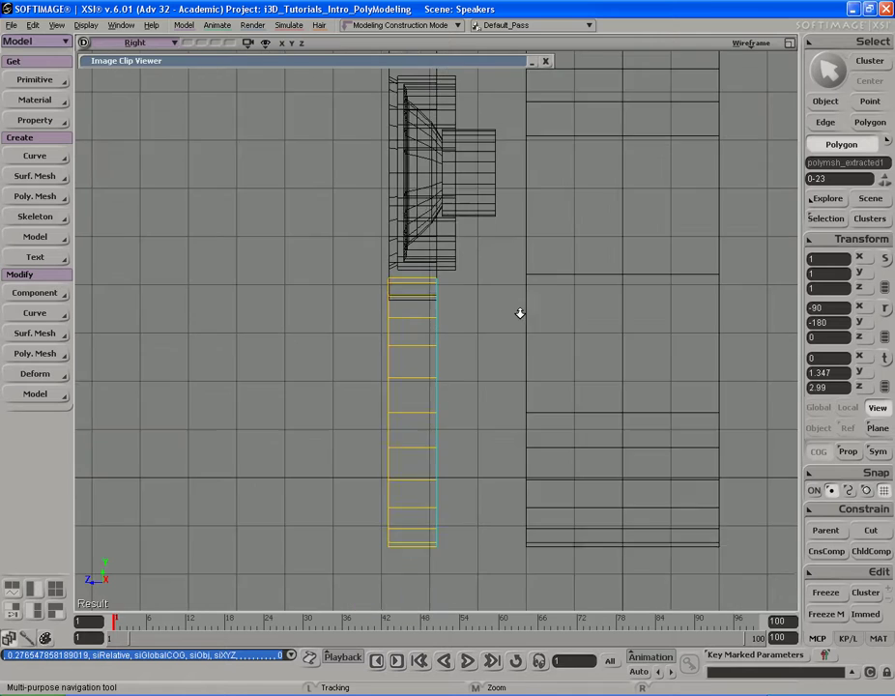
{"action": "left_click_drag", "start_coordinate": [515, 295], "coordinate": [512, 305]}
{"action": "key", "text": "F12"}
{"action": "key", "text": "F12"}
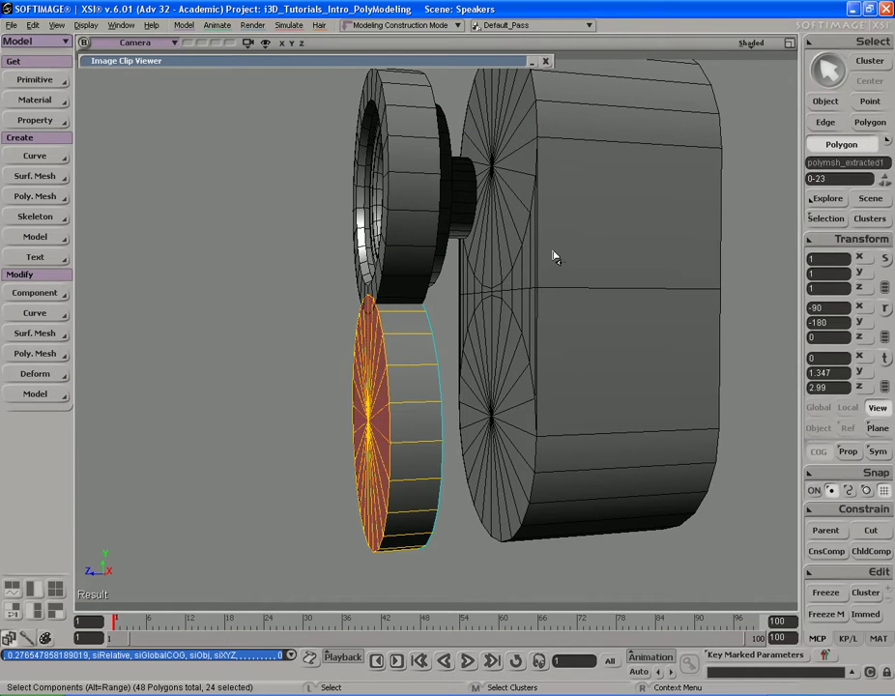
- Save the scene after viewing the thickened lower disc from the front in the camera view
{"action": "key", "text": "s"}
{"action": "left_click_drag", "start_coordinate": [555, 256], "coordinate": [430, 292]}
{"action": "middle_click_drag", "start_coordinate": [430, 292], "coordinate": [468, 290]}
{"action": "right_click_drag", "start_coordinate": [468, 290], "coordinate": [578, 290]}
{"action": "middle_click_drag", "start_coordinate": [577, 290], "coordinate": [464, 302]}
{"action": "left_click_drag", "start_coordinate": [464, 301], "coordinate": [530, 281]}
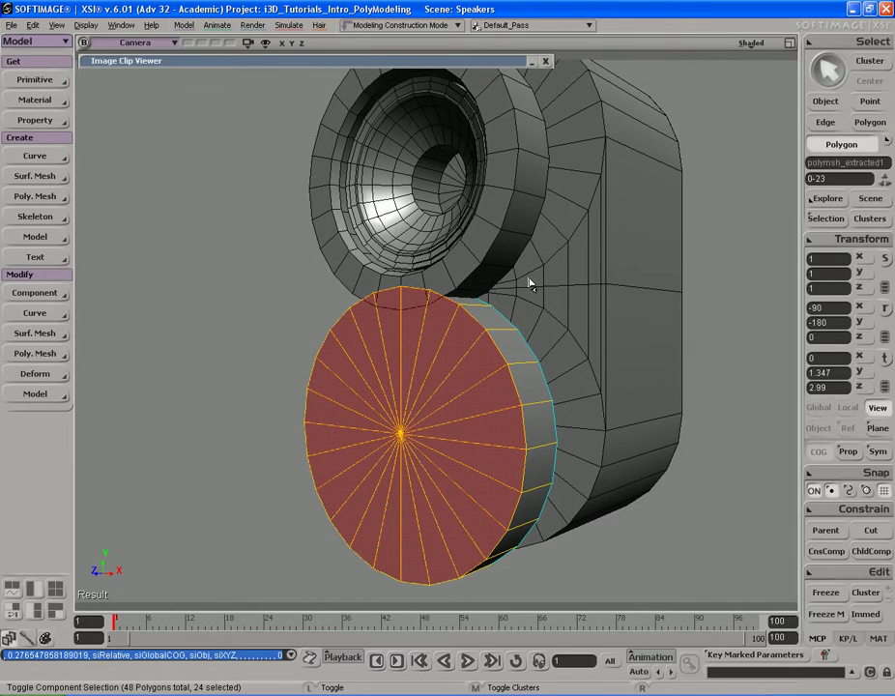
{"action": "key", "text": "ctrl+s"}
- Check the size of the lower tweeter plate in the speaker reference image
{"action": "key", "text": "s"}
{"action": "left_click_drag", "start_coordinate": [460, 307], "coordinate": [505, 296]}
{"action": "right_click_drag", "start_coordinate": [493, 293], "coordinate": [568, 281]}
{"action": "left_click_drag", "start_coordinate": [567, 281], "coordinate": [539, 278]}
{"action": "left_click", "coordinate": [426, 62]}
{"action": "double_click", "coordinate": [427, 63]}
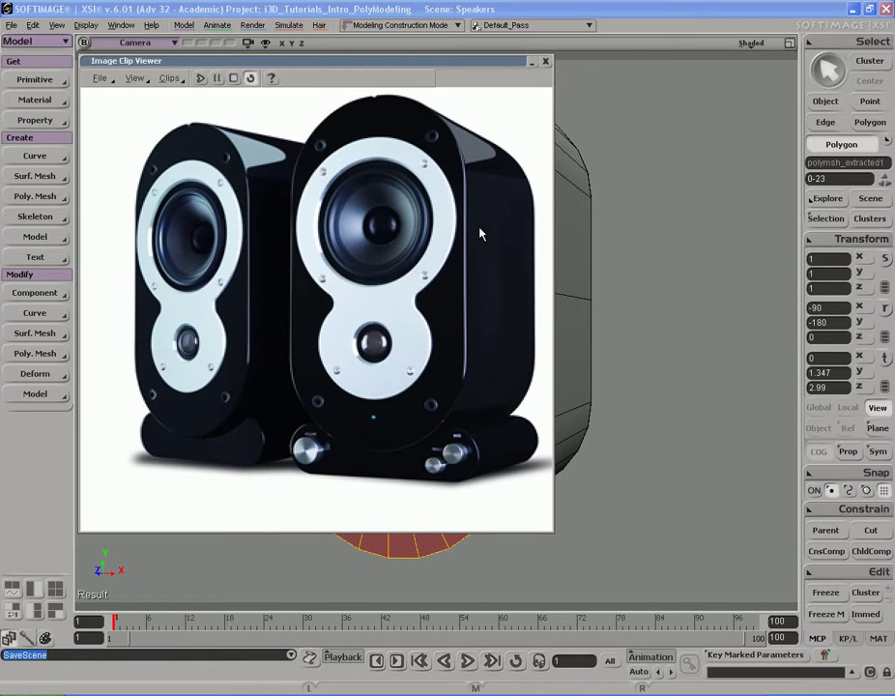
{"action": "double_click", "coordinate": [490, 62]}
{"action": "key", "text": "x"}
{"action": "left_click_drag", "start_coordinate": [438, 383], "coordinate": [419, 396]}
{"action": "key", "text": "ctrl+z"}
- Scale the whole lower disc object down to about 0.7603 in X and Y, keeping its depth
{"action": "key", "text": "space"}
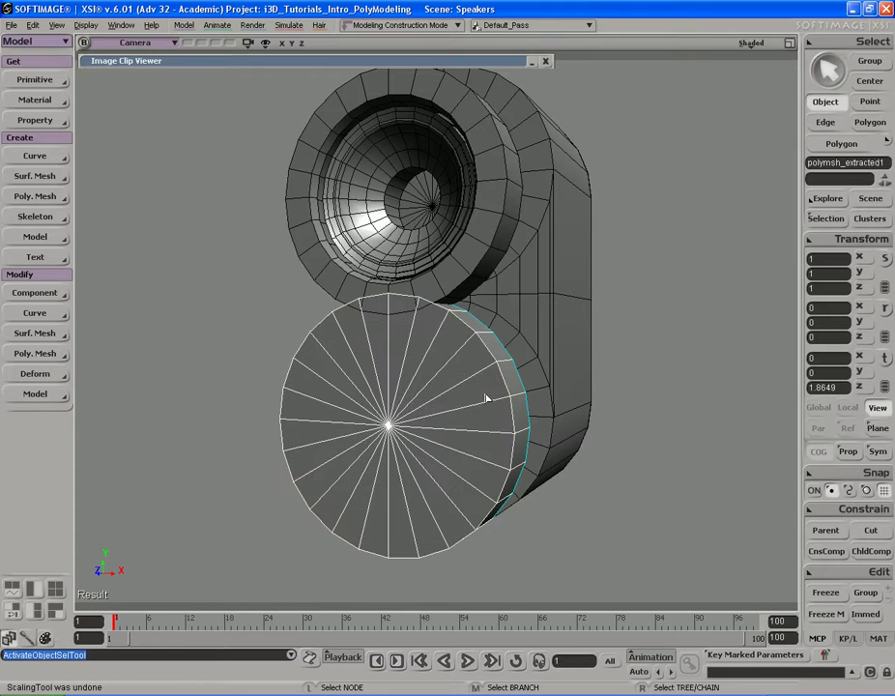
{"action": "left_click", "coordinate": [465, 409]}
{"action": "key", "text": "x"}
{"action": "left_click_drag", "start_coordinate": [459, 368], "coordinate": [429, 380]}
{"action": "key", "text": "s"}
{"action": "right_click_drag", "start_coordinate": [429, 380], "coordinate": [442, 380]}
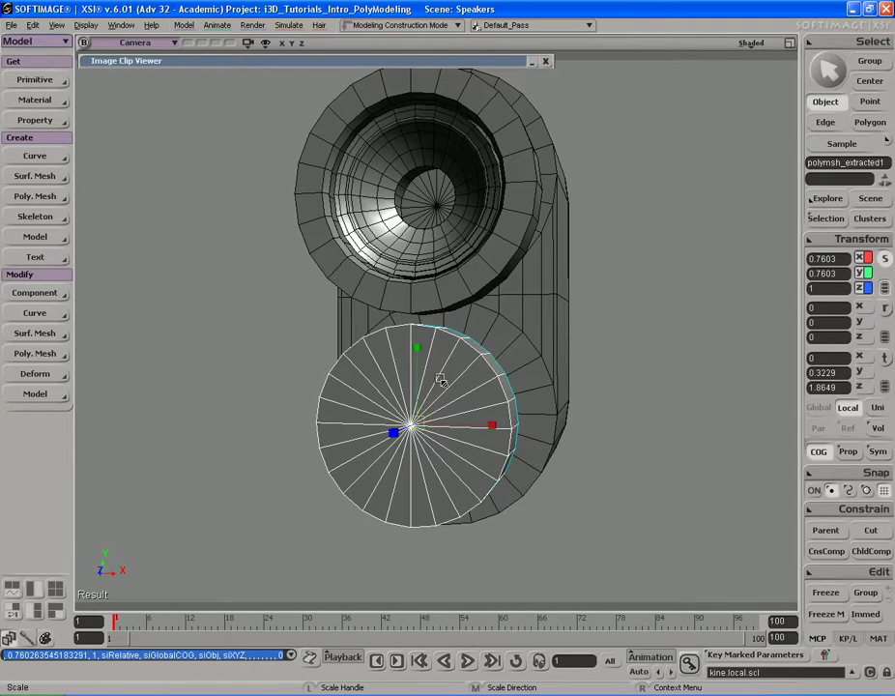
- Show the speaker in the front view with shaded display
{"action": "key", "text": "F12"}
{"action": "key", "text": "F12"}
{"action": "key", "text": "s"}
{"action": "left_click_drag", "start_coordinate": [451, 364], "coordinate": [465, 366]}
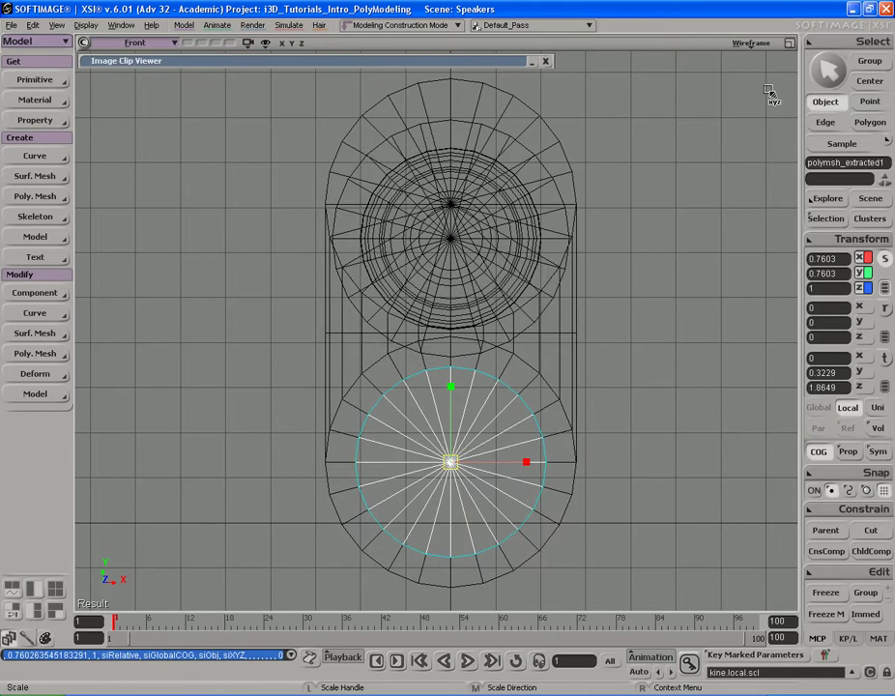
{"action": "middle_click", "coordinate": [745, 44]}
{"action": "left_click", "coordinate": [743, 46]}
{"action": "left_click", "coordinate": [729, 172]}
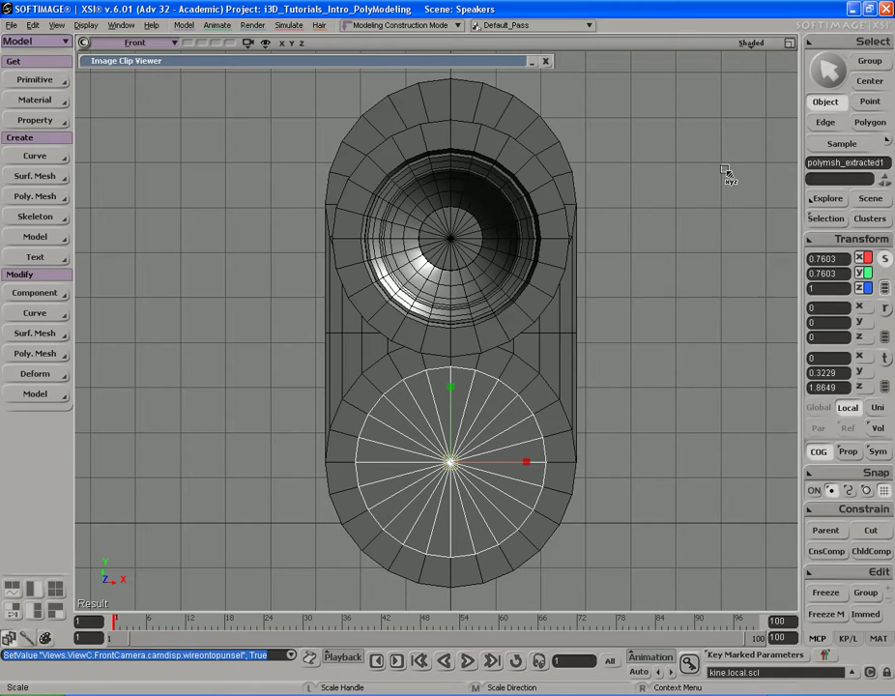
- Show the reference image and fit the front view of the speaker beside it for comparison
{"action": "key", "text": "s"}
{"action": "left_click_drag", "start_coordinate": [489, 242], "coordinate": [684, 250]}
{"action": "key", "text": "x"}
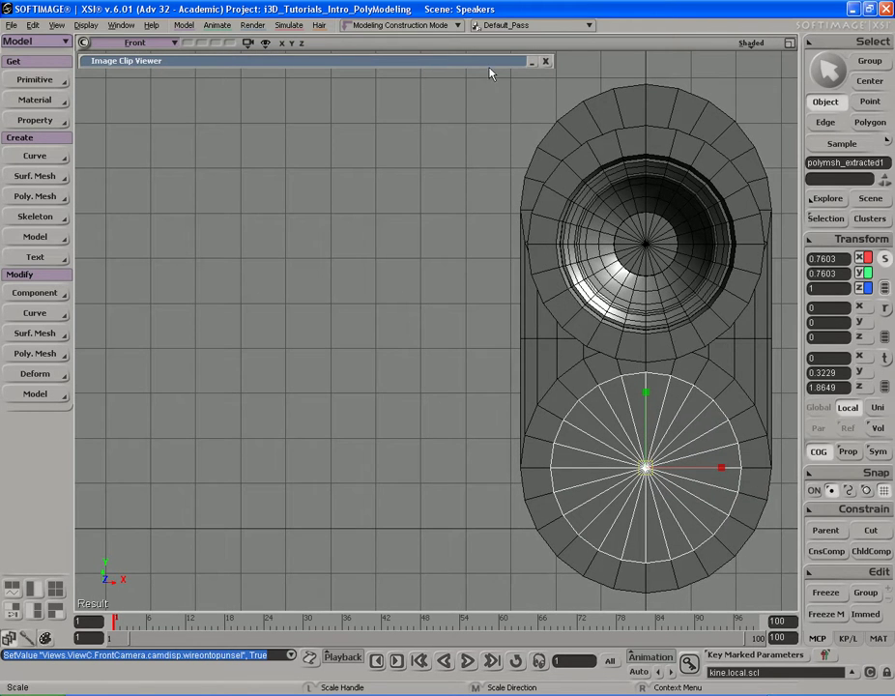
{"action": "left_click", "coordinate": [532, 62]}
{"action": "key", "text": "s"}
{"action": "left_click_drag", "start_coordinate": [638, 225], "coordinate": [661, 212]}
{"action": "middle_click_drag", "start_coordinate": [695, 222], "coordinate": [659, 240]}
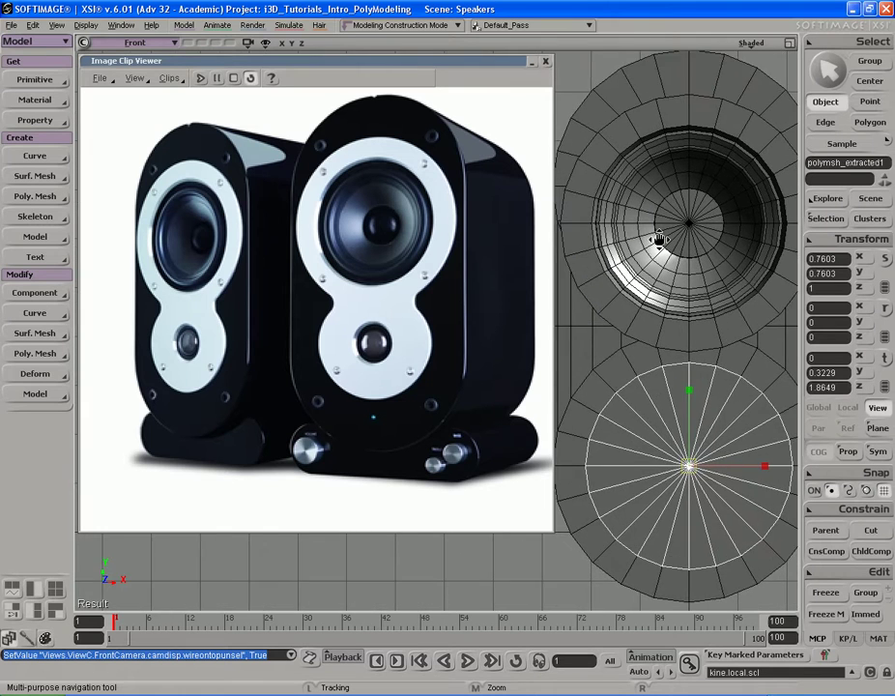
{"action": "left_click_drag", "start_coordinate": [681, 247], "coordinate": [637, 228]}
{"action": "middle_click_drag", "start_coordinate": [637, 228], "coordinate": [656, 230]}
{"action": "left_click_drag", "start_coordinate": [616, 229], "coordinate": [666, 211]}
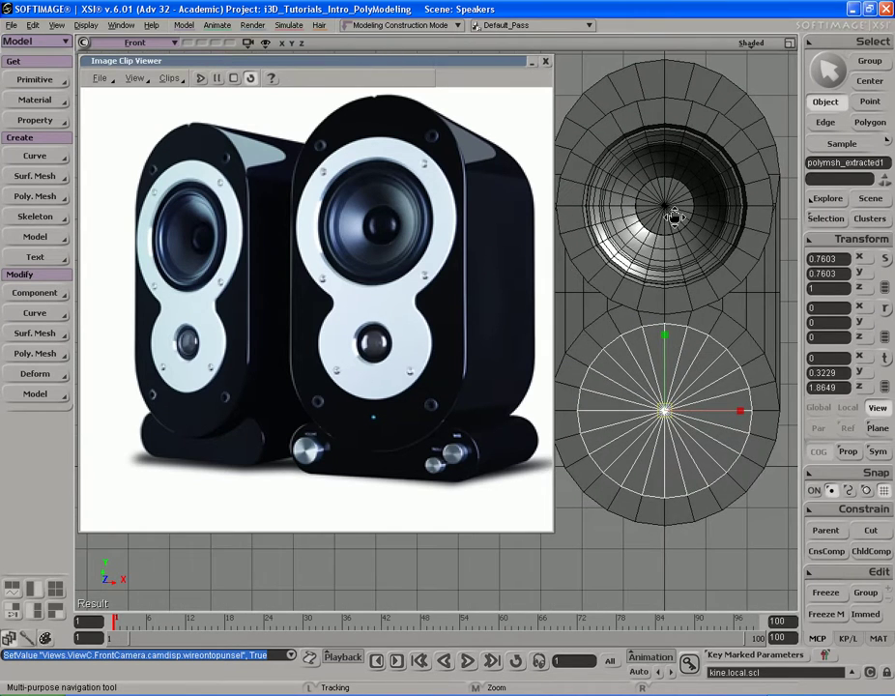
- Scale the lower disc to about 0.6729 in X and Y and raise it to about 0.8479 in Y, just below the driver plate
{"action": "key", "text": "x"}
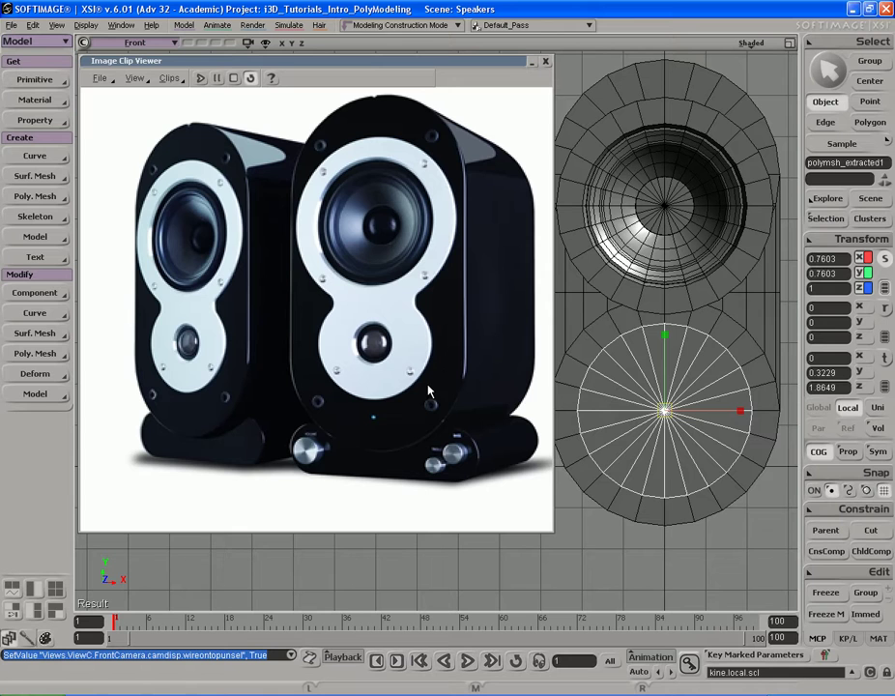
{"action": "left_click_drag", "start_coordinate": [708, 359], "coordinate": [682, 359]}
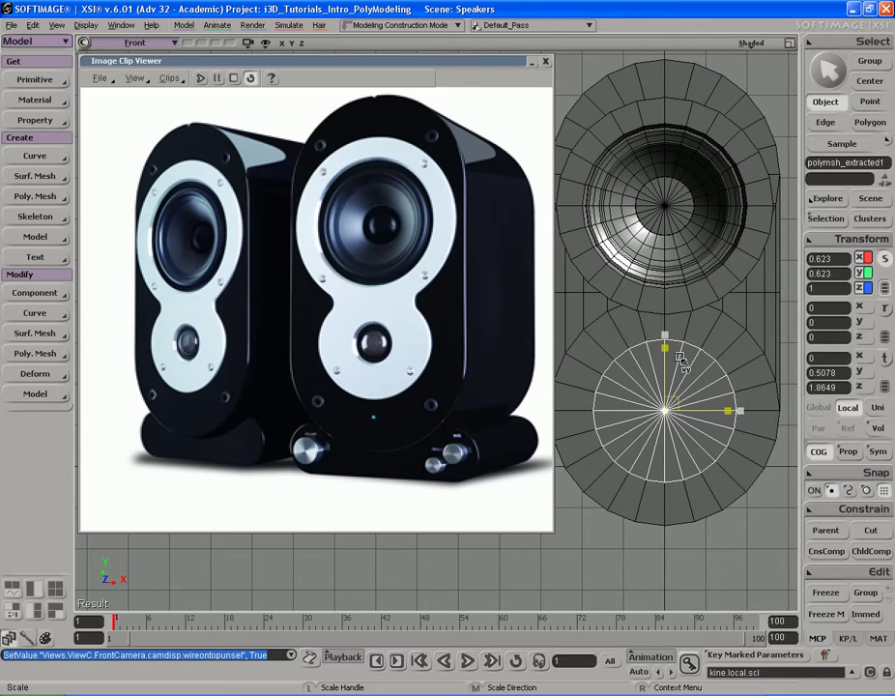
{"action": "left_click_drag", "start_coordinate": [682, 360], "coordinate": [694, 360]}
{"action": "key", "text": "v"}
{"action": "middle_click_drag", "start_coordinate": [701, 374], "coordinate": [701, 372]}
{"action": "left_click_drag", "start_coordinate": [701, 374], "coordinate": [700, 357]}
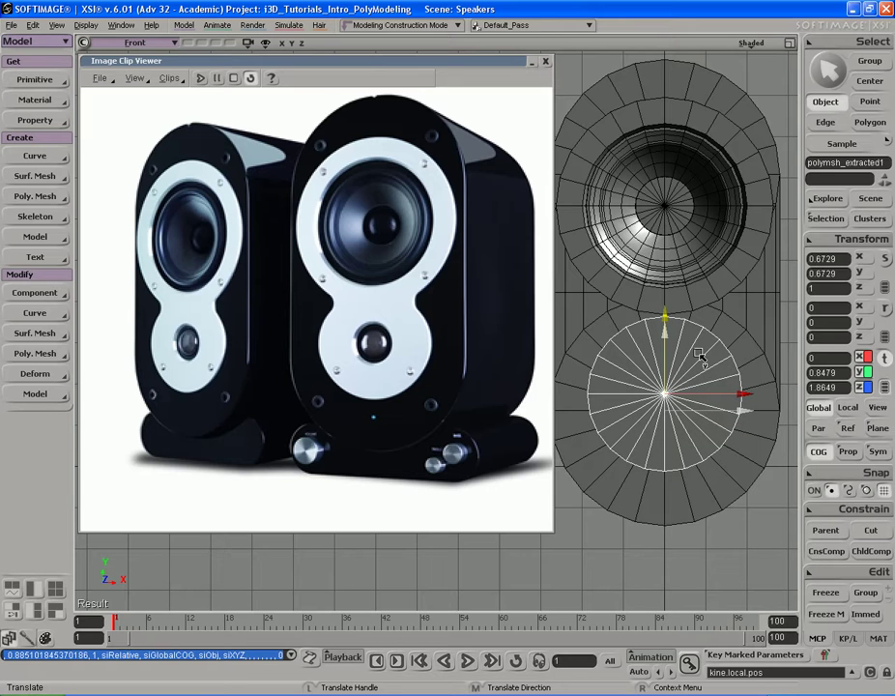
{"action": "key", "text": "space"}
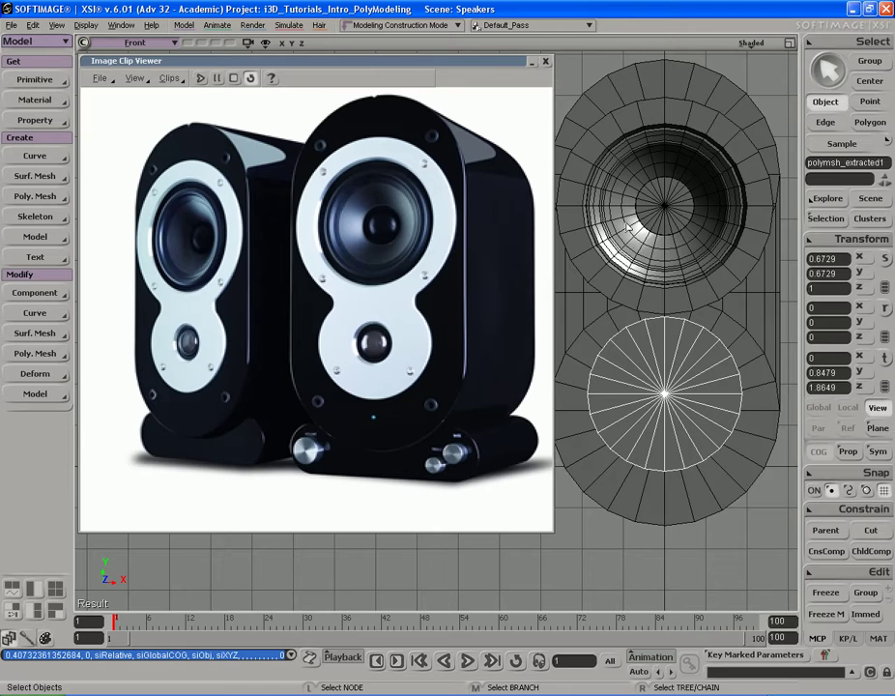
- Collapse the reference image, return to the camera view and save the scene
{"action": "double_click", "coordinate": [496, 62]}
{"action": "key", "text": "s"}
{"action": "left_click_drag", "start_coordinate": [663, 202], "coordinate": [410, 264]}
{"action": "key", "text": "F12"}
{"action": "key", "text": "F12"}
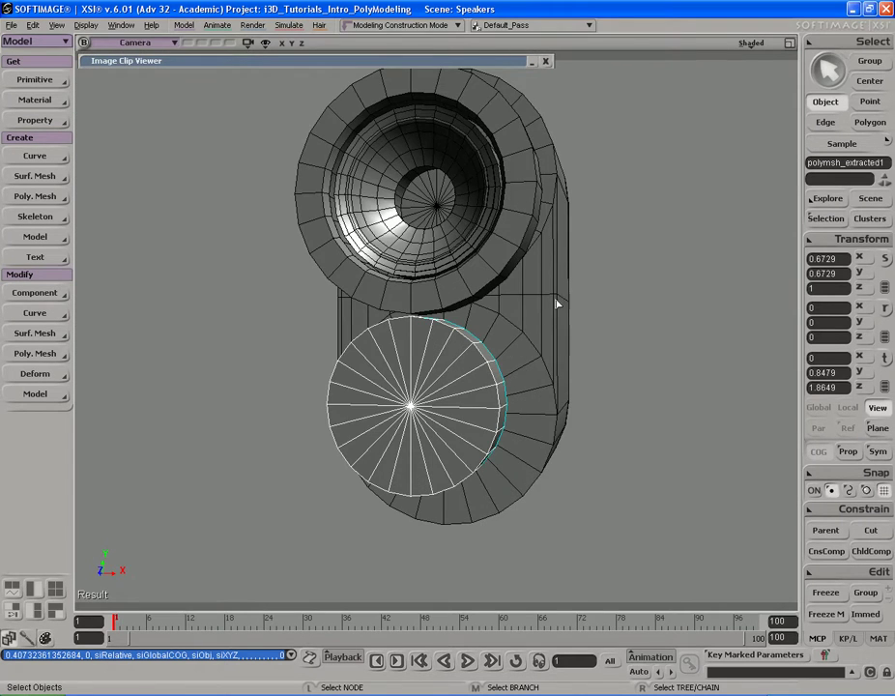
{"action": "key", "text": "s"}
{"action": "right_click_drag", "start_coordinate": [557, 303], "coordinate": [637, 280]}
{"action": "middle_click_drag", "start_coordinate": [637, 279], "coordinate": [541, 276]}
{"action": "right_click_drag", "start_coordinate": [542, 276], "coordinate": [667, 255]}
{"action": "middle_click_drag", "start_coordinate": [629, 259], "coordinate": [550, 270]}
{"action": "key", "text": "ctrl+s"}
{"action": "key", "text": "s"}
{"action": "right_click_drag", "start_coordinate": [547, 266], "coordinate": [584, 278]}
{"action": "mouse_move", "coordinate": [584, 277]}
{"action": "left_mouse_down"}
{"action": "mouse_move", "coordinate": [586, 296]}
{"action": "mouse_move", "coordinate": [582, 282]}
{"action": "left_mouse_up"}
{"action": "middle_click_drag", "start_coordinate": [582, 283], "coordinate": [564, 292]}
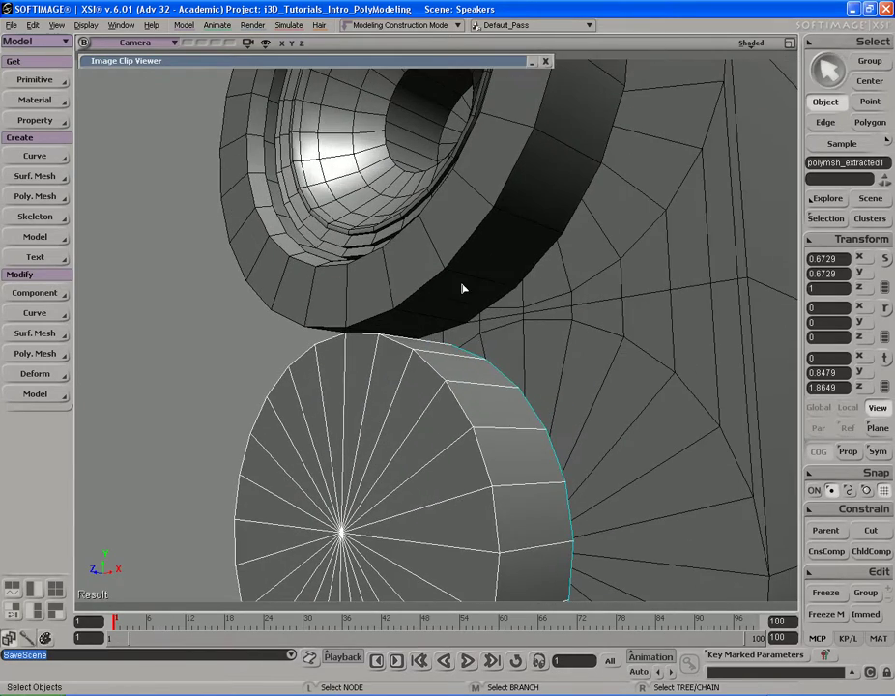
- Merge the lower disc and the main driver mesh into a single polygon mesh
{"action": "left_click", "coordinate": [467, 262]}
{"action": "left_click", "coordinate": [431, 377]}
{"action": "key", "text": "s"}
{"action": "left_click_drag", "start_coordinate": [434, 378], "coordinate": [458, 350]}
{"action": "right_click_drag", "start_coordinate": [476, 317], "coordinate": [476, 325]}
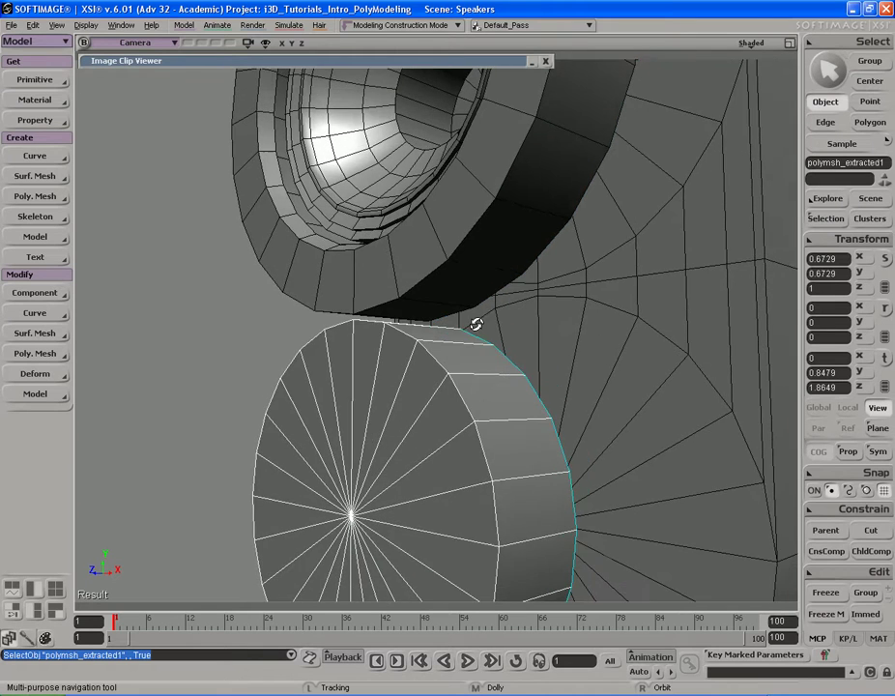
{"action": "middle_click_drag", "start_coordinate": [433, 326], "coordinate": [538, 319]}
{"action": "left_click_drag", "start_coordinate": [508, 334], "coordinate": [508, 318]}
{"action": "right_click_drag", "start_coordinate": [495, 319], "coordinate": [508, 317]}
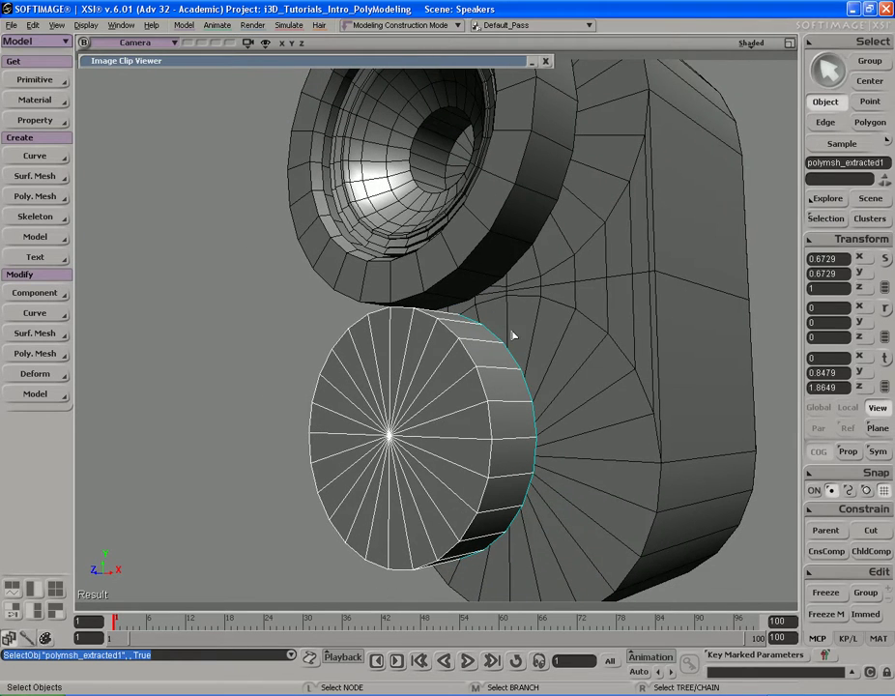
{"action": "left_click", "coordinate": [450, 270], "text": "shift"}
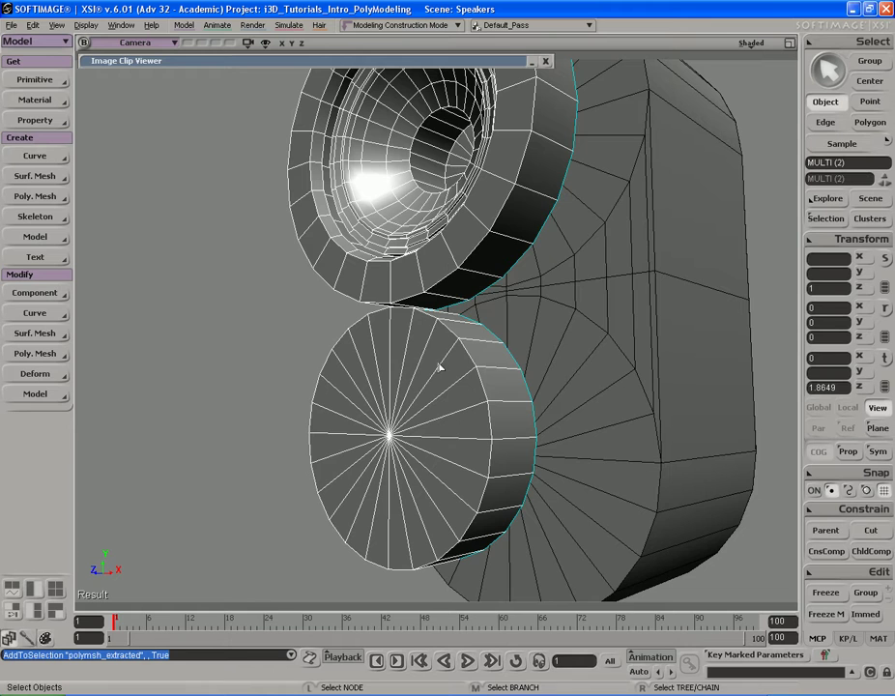
{"action": "right_click", "coordinate": [441, 366], "text": "alt"}
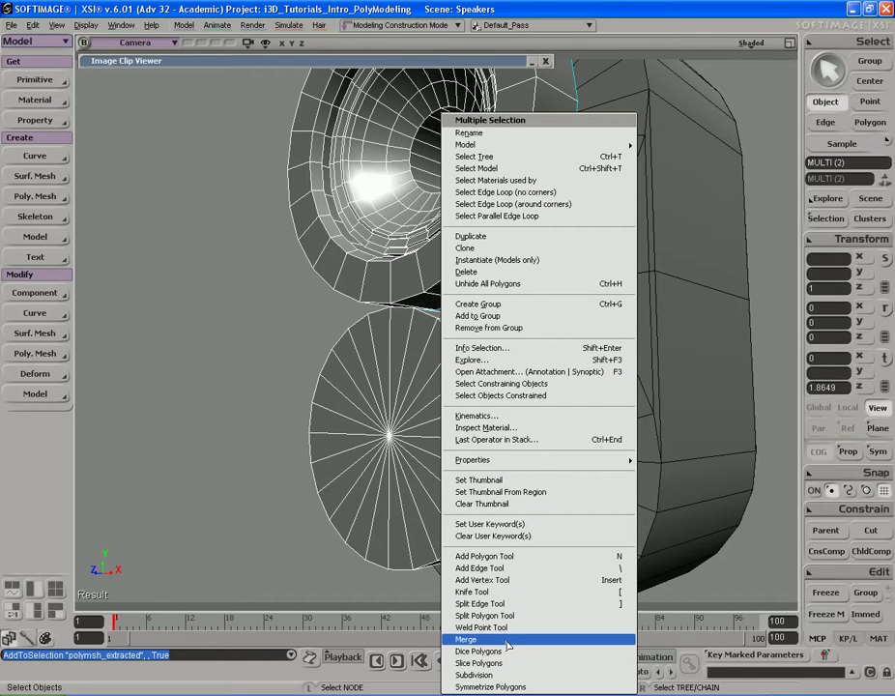
{"action": "left_click", "coordinate": [508, 640]}
- Set the merge tolerance to 0, delete the input meshes and freeze the merged mesh's modeling history
{"action": "left_click_drag", "start_coordinate": [253, 230], "coordinate": [198, 228]}
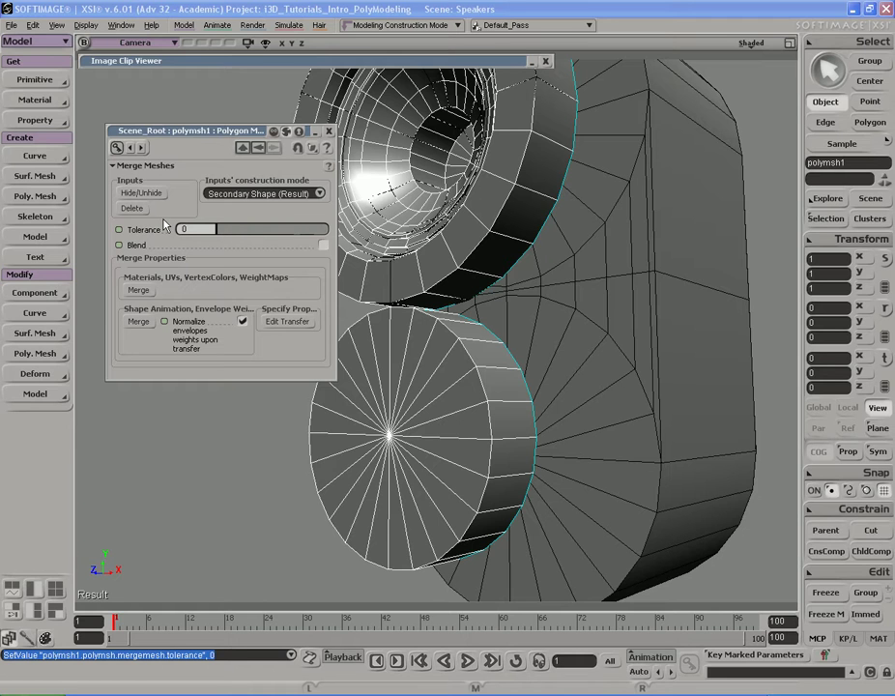
{"action": "left_click", "coordinate": [132, 208]}
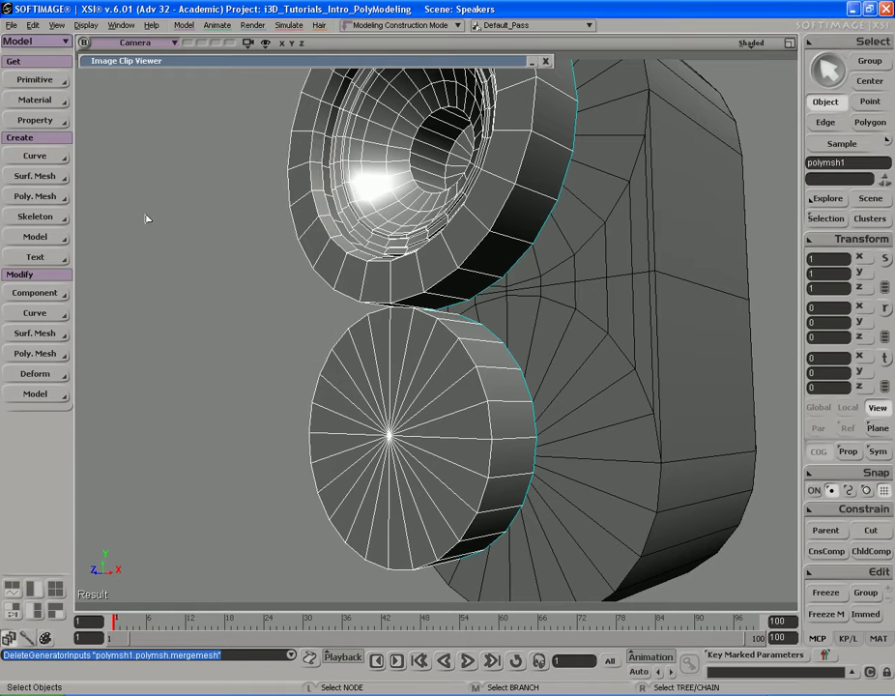
{"action": "left_click", "coordinate": [842, 619]}
{"action": "left_click", "coordinate": [401, 365]}
- Select the four rim side polygons at the bottom of the driver plate, facing the lower disc
{"action": "key", "text": "s"}
{"action": "middle_click_drag", "start_coordinate": [575, 347], "coordinate": [472, 336]}
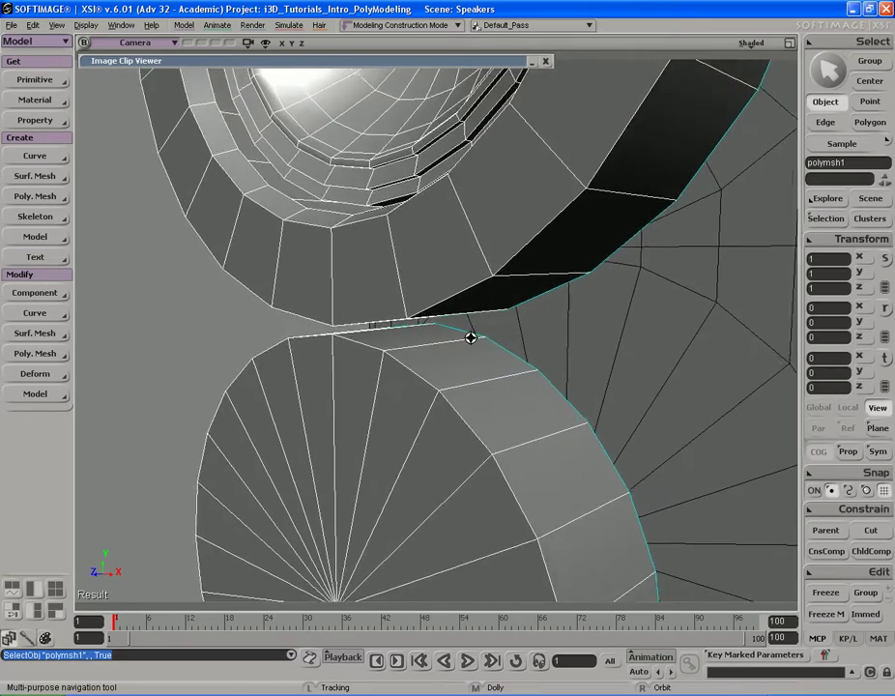
{"action": "left_click_drag", "start_coordinate": [472, 336], "coordinate": [462, 336]}
{"action": "key", "text": "u"}
{"action": "key", "text": "s"}
{"action": "right_click_drag", "start_coordinate": [461, 337], "coordinate": [343, 348]}
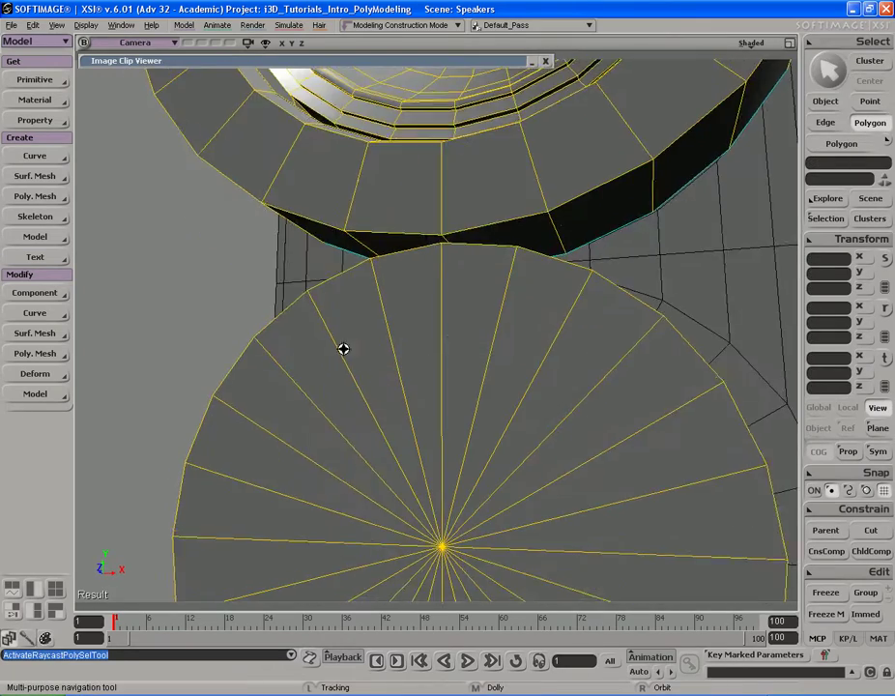
{"action": "middle_click_drag", "start_coordinate": [343, 348], "coordinate": [529, 305]}
{"action": "left_click_drag", "start_coordinate": [530, 305], "coordinate": [515, 334]}
{"action": "right_click_drag", "start_coordinate": [516, 334], "coordinate": [519, 332]}
{"action": "middle_click_drag", "start_coordinate": [519, 331], "coordinate": [498, 294]}
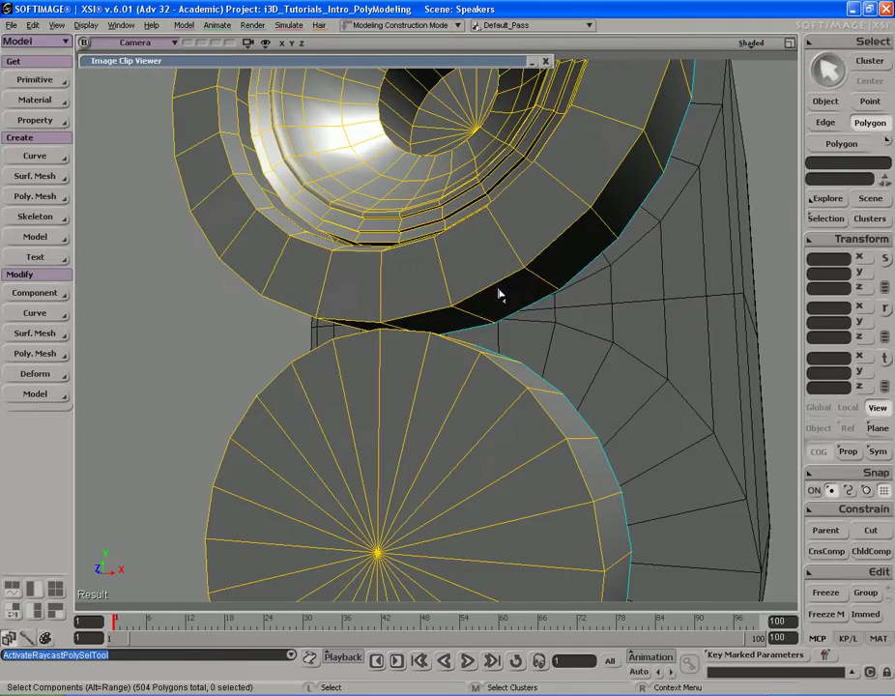
{"action": "left_click", "coordinate": [502, 297]}
{"action": "key", "text": "s"}
{"action": "right_click_drag", "start_coordinate": [438, 320], "coordinate": [470, 322]}
{"action": "left_click", "coordinate": [396, 297], "text": "alt"}
- Add the six upper rim side polygons of the lower disc, facing the driver plate, to the polygon selection
{"action": "key", "text": "s"}
{"action": "right_click_drag", "start_coordinate": [532, 312], "coordinate": [506, 314]}
{"action": "left_click", "coordinate": [541, 407], "text": "shift"}
{"action": "key", "text": "s"}
{"action": "right_click_drag", "start_coordinate": [504, 400], "coordinate": [479, 391]}
{"action": "key", "text": "s"}
{"action": "left_click", "coordinate": [373, 428], "text": "alt"}
{"action": "key", "text": "s"}
{"action": "key", "text": "s"}
{"action": "right_click_drag", "start_coordinate": [389, 290], "coordinate": [423, 344]}
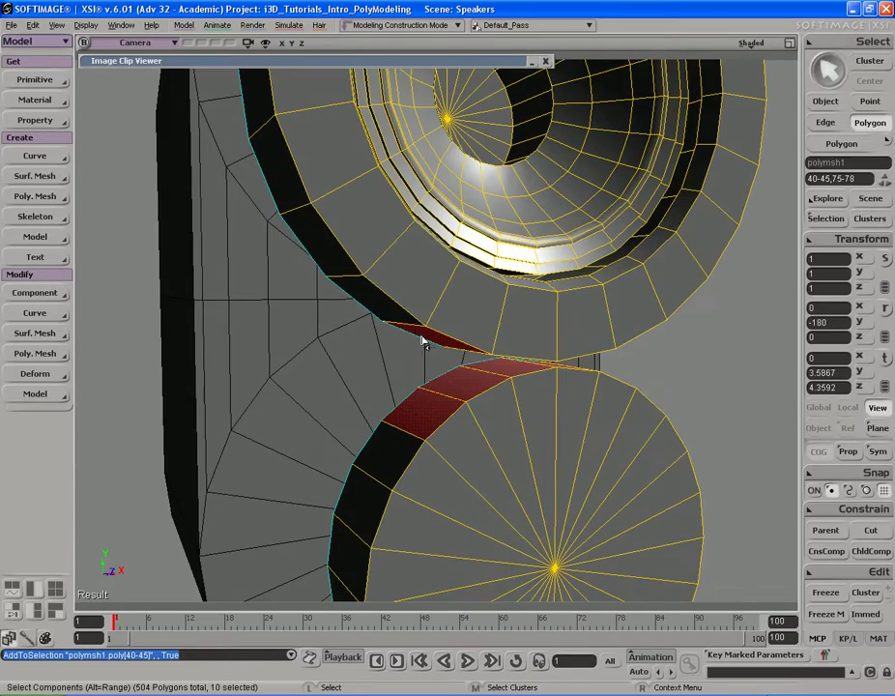
- Bridge the selected rim polygons to form a neck between the driver plate and the lower disc
{"action": "key", "text": "s"}
{"action": "right_click_drag", "start_coordinate": [429, 390], "coordinate": [475, 370]}
{"action": "key", "text": "s"}
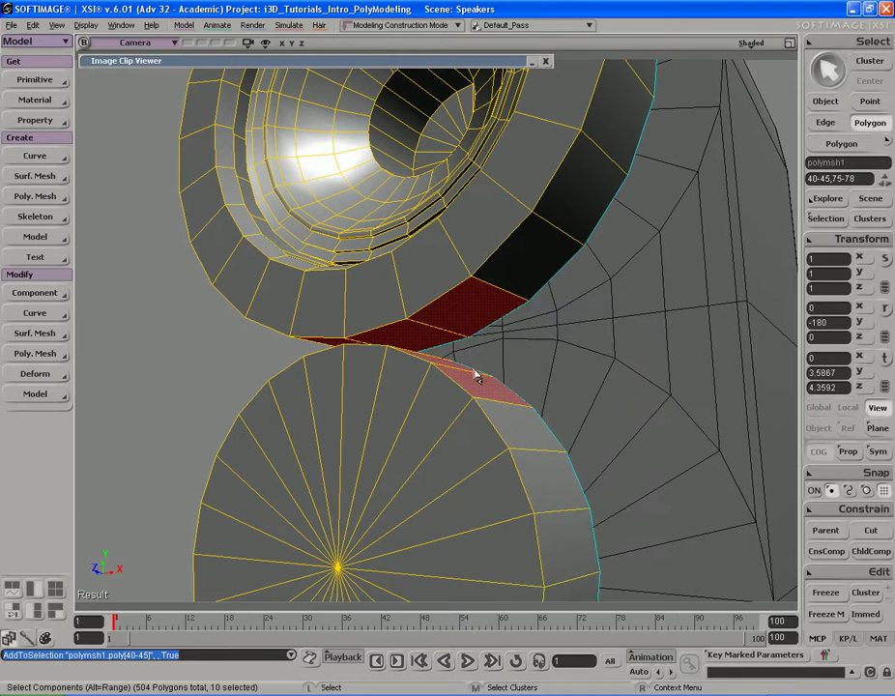
{"action": "right_click", "coordinate": [471, 310]}
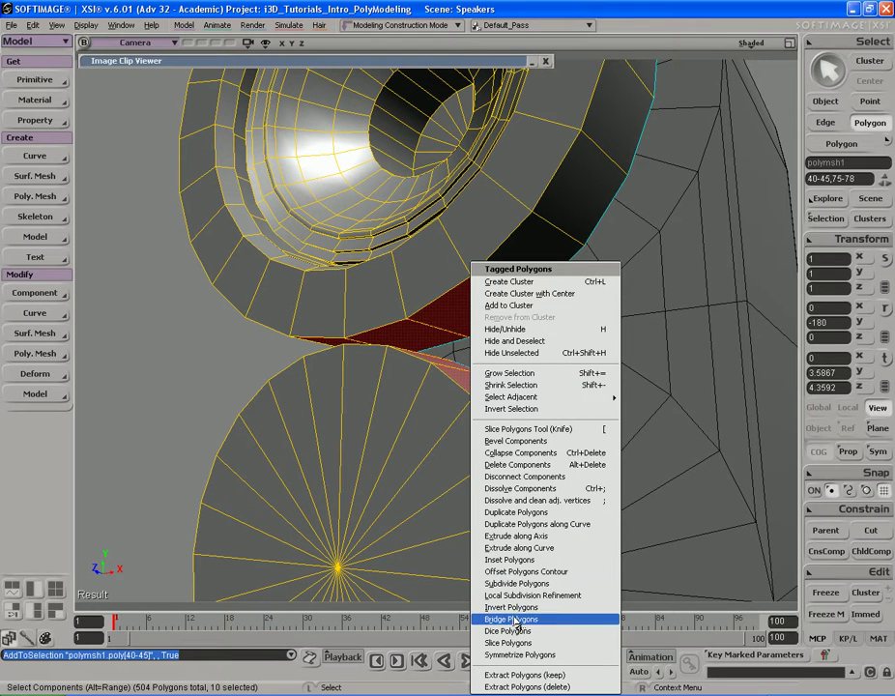
{"action": "left_click", "coordinate": [510, 619]}
{"action": "key", "text": "s"}
{"action": "right_click_drag", "start_coordinate": [467, 369], "coordinate": [523, 352]}
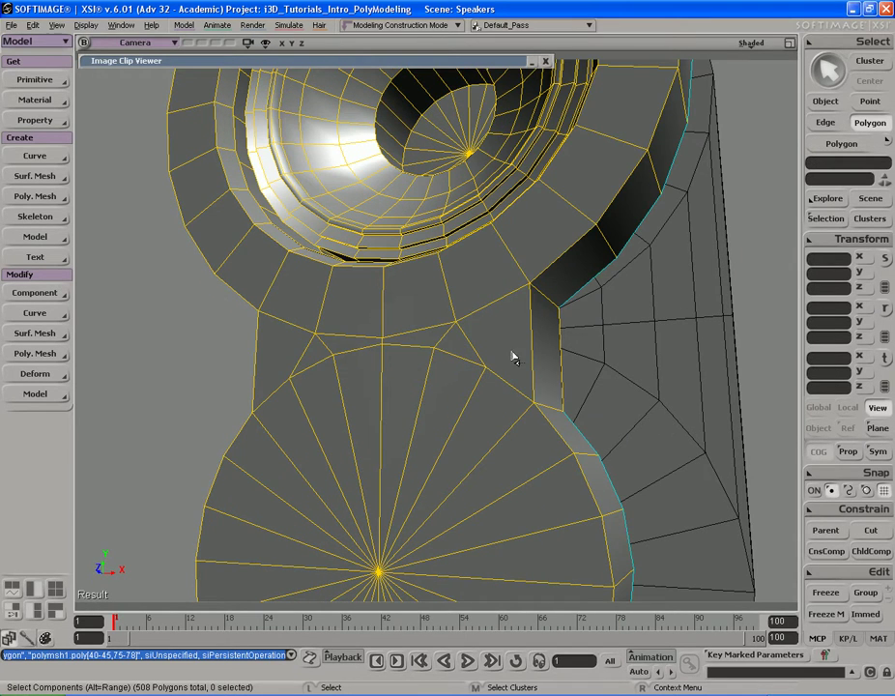
- Delete the six polygons on the back side of the neck between the driver plate and the lower disc
{"action": "key", "text": "s"}
{"action": "left_click_drag", "start_coordinate": [543, 344], "coordinate": [508, 366]}
{"action": "middle_click_drag", "start_coordinate": [508, 366], "coordinate": [503, 357]}
{"action": "left_click_drag", "start_coordinate": [497, 360], "coordinate": [506, 354]}
{"action": "key", "text": "s"}
{"action": "right_click_drag", "start_coordinate": [525, 339], "coordinate": [446, 337]}
{"action": "middle_click_drag", "start_coordinate": [446, 338], "coordinate": [472, 360]}
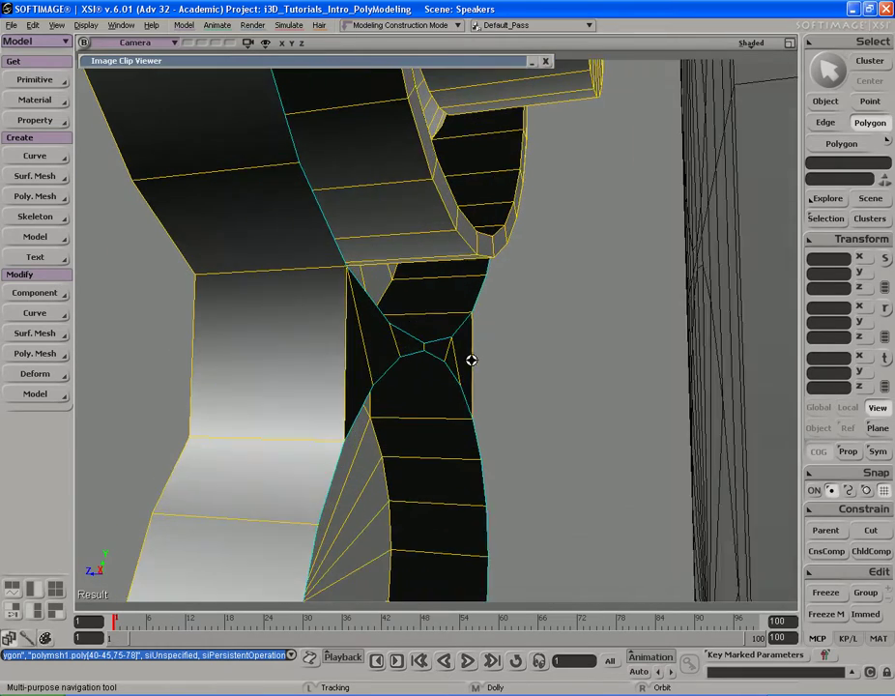
{"action": "right_click_drag", "start_coordinate": [472, 360], "coordinate": [459, 360]}
{"action": "key", "text": "u"}
{"action": "left_click_drag", "start_coordinate": [346, 354], "coordinate": [478, 352]}
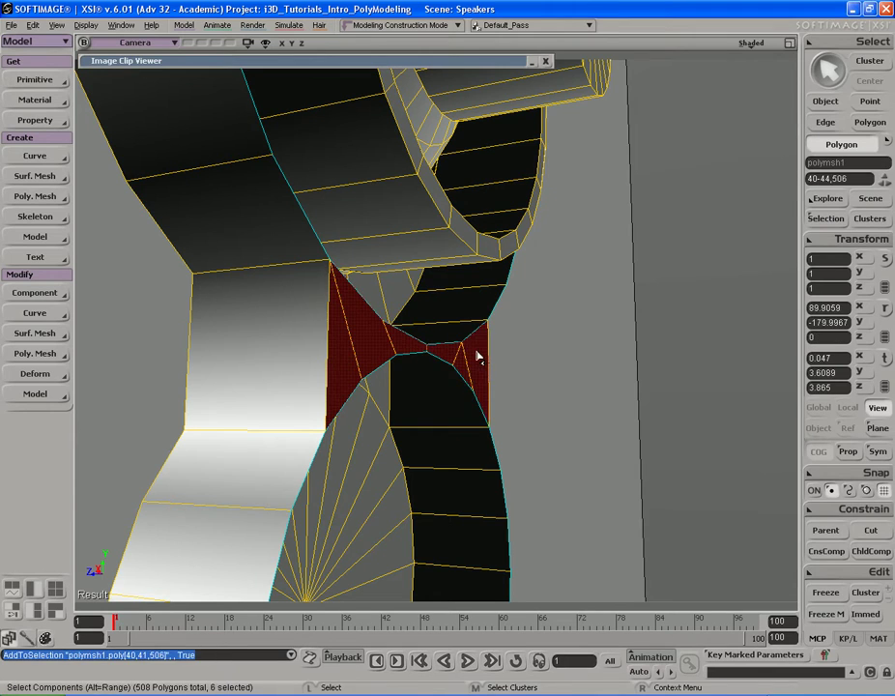
{"action": "key", "text": "Delete"}
- Dissolve the two diagonal edges on the front face of the neck that connect the driver plate to the lower disc
{"action": "key", "text": "s"}
{"action": "right_click_drag", "start_coordinate": [478, 356], "coordinate": [507, 356]}
{"action": "middle_click_drag", "start_coordinate": [508, 356], "coordinate": [541, 353]}
{"action": "middle_click_drag", "start_coordinate": [599, 345], "coordinate": [504, 346]}
{"action": "key", "text": "i"}
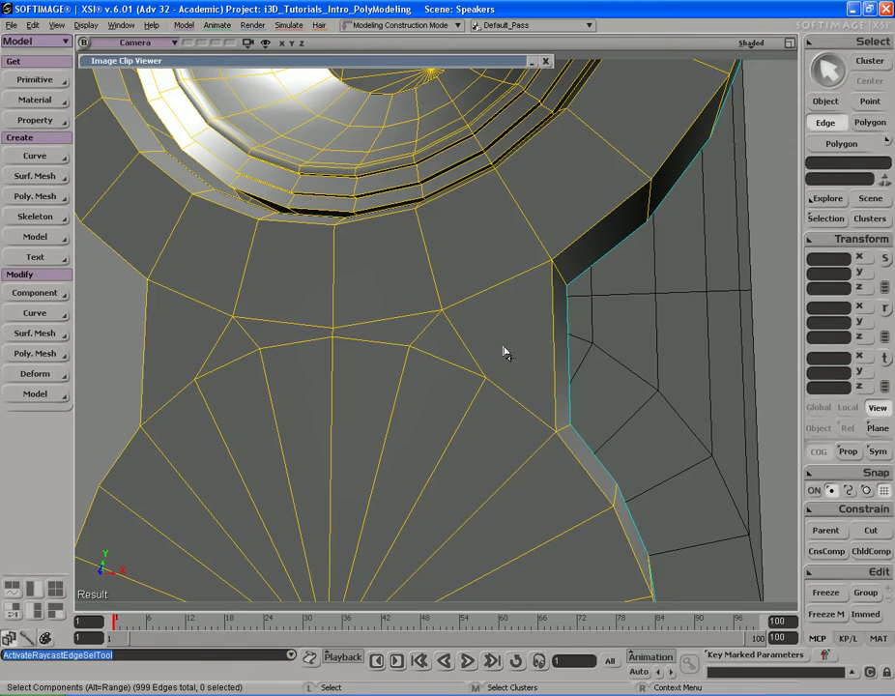
{"action": "left_click", "coordinate": [492, 343]}
{"action": "left_click", "coordinate": [242, 348], "text": "shift"}
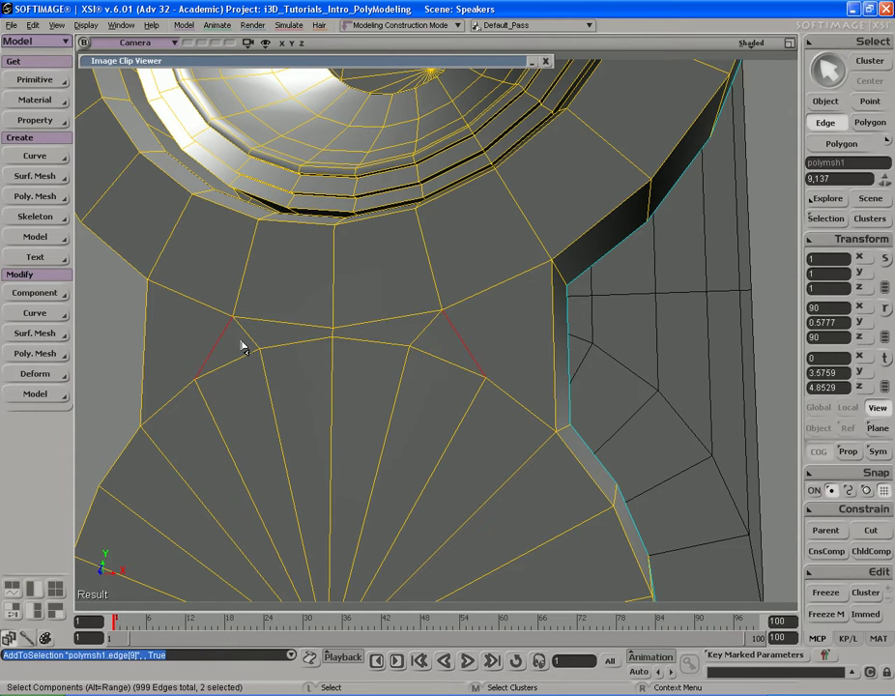
{"action": "key", "text": "ctrl+Delete"}
- Add an edge on each side of the neck's front, from its outer upper corner to the second point along the disc's outline
{"action": "key", "text": "s"}
{"action": "right_click_drag", "start_coordinate": [244, 346], "coordinate": [376, 350]}
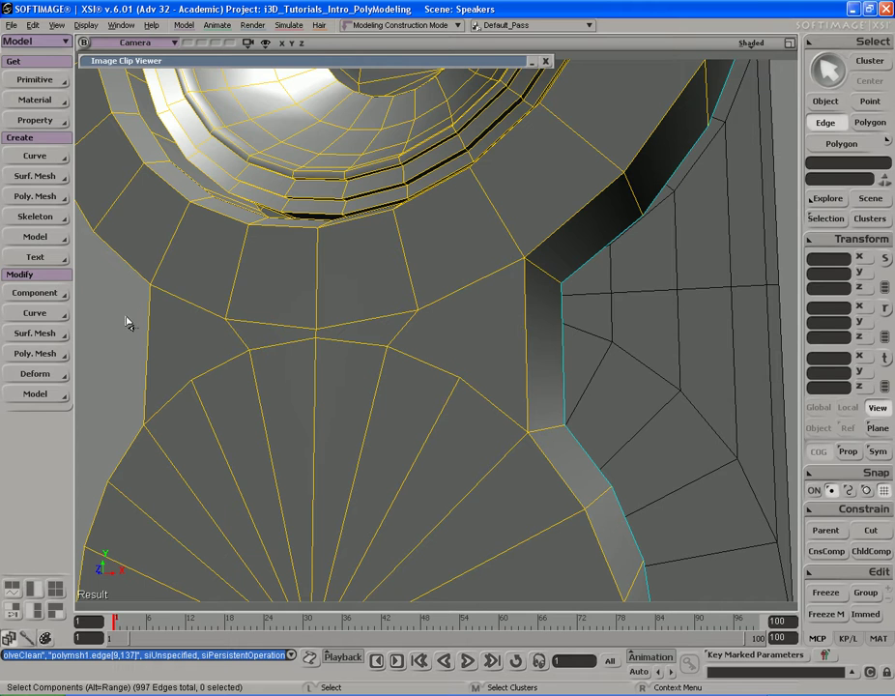
{"action": "left_click", "coordinate": [43, 353]}
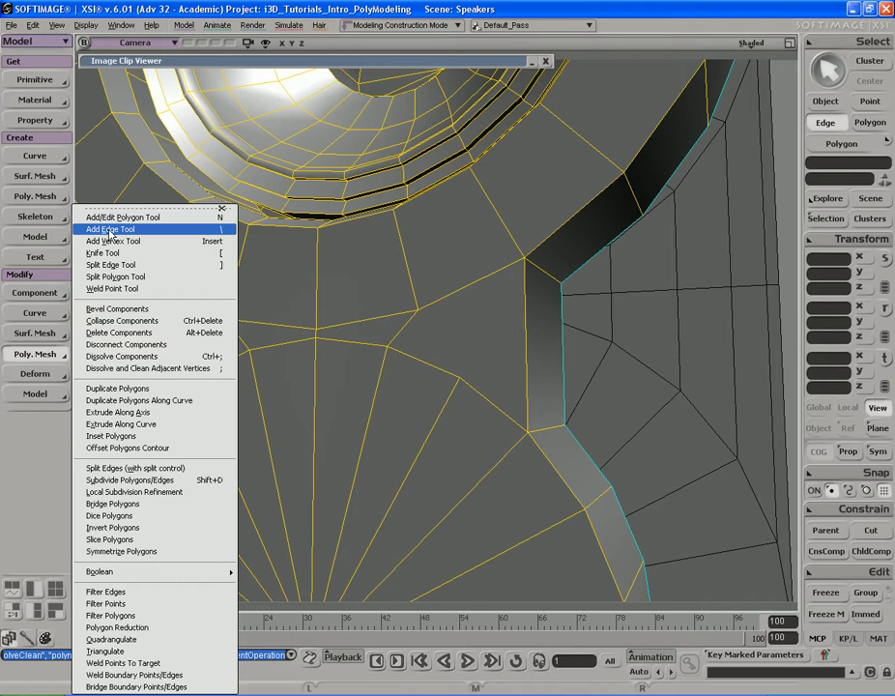
{"action": "left_click", "coordinate": [132, 230]}
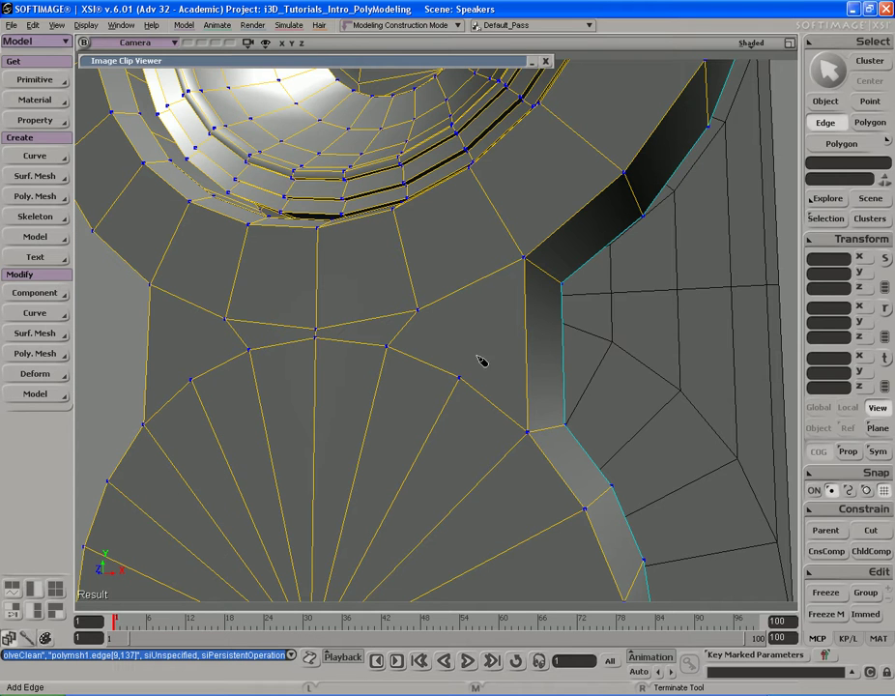
{"action": "left_click", "coordinate": [525, 259]}
{"action": "key", "text": "s"}
{"action": "right_click_drag", "start_coordinate": [446, 329], "coordinate": [398, 365]}
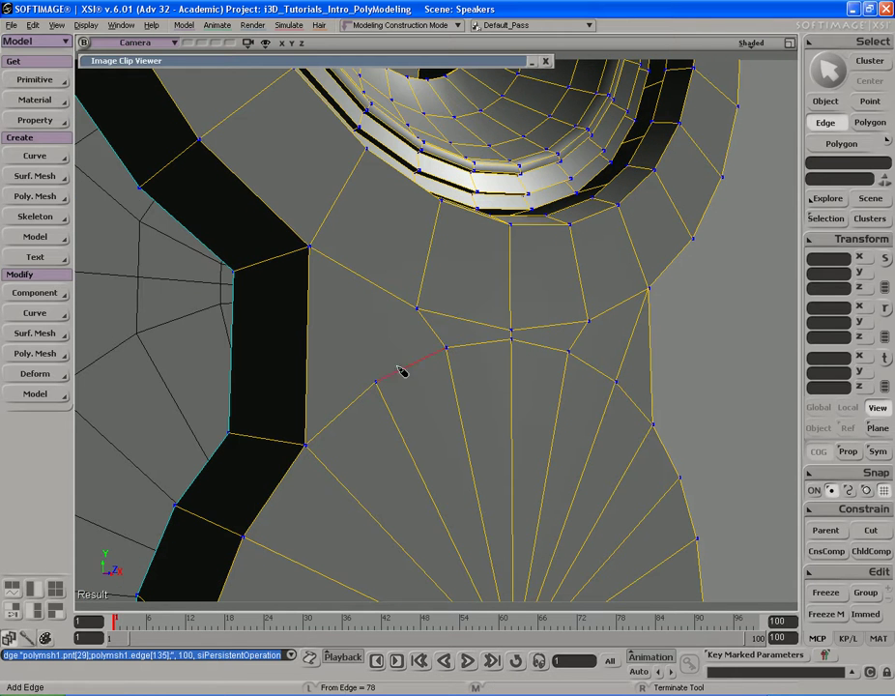
{"action": "left_click", "coordinate": [311, 250]}
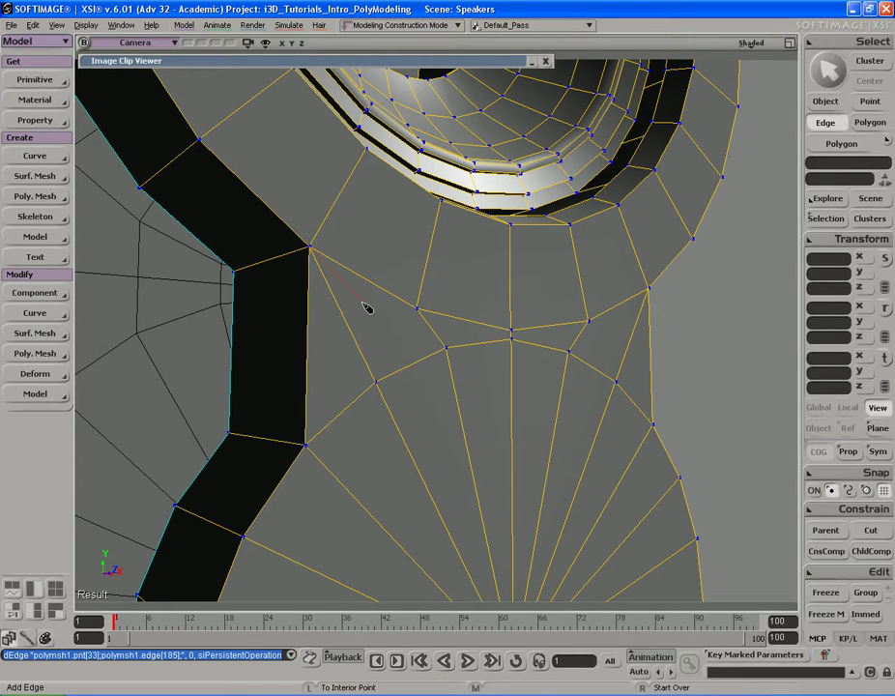
{"action": "key", "text": "s"}
{"action": "right_click_drag", "start_coordinate": [560, 322], "coordinate": [458, 344]}
{"action": "key", "text": "space"}
- Subdivide the four vertical edges on the neck's two side faces with 2 subdivisions and Connect enabled
{"action": "key", "text": "s"}
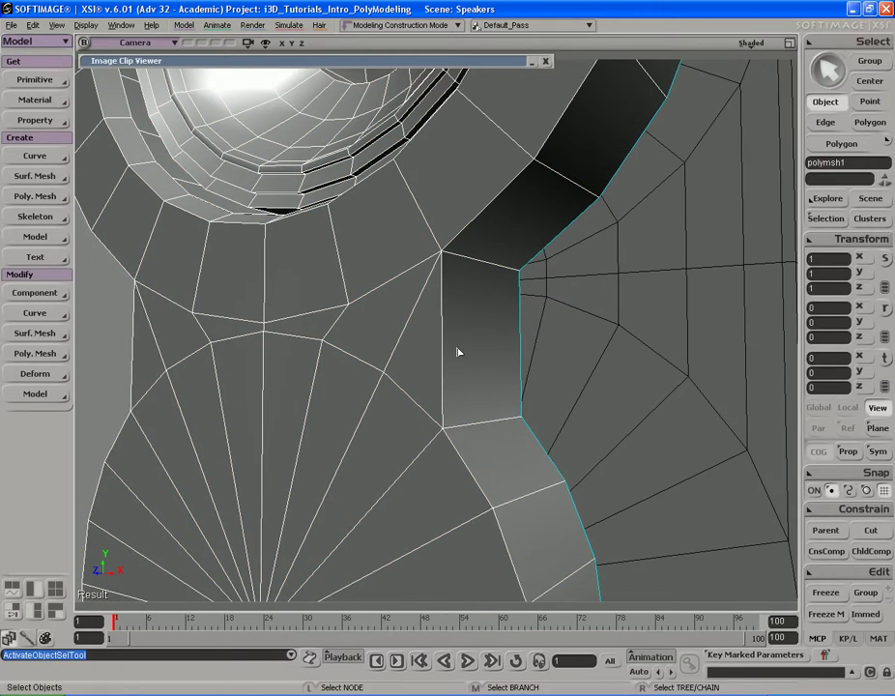
{"action": "key", "text": "e"}
{"action": "left_click_drag", "start_coordinate": [426, 348], "coordinate": [466, 344]}
{"action": "key", "text": "s"}
{"action": "mouse_move", "coordinate": [469, 344]}
{"action": "right_mouse_down"}
{"action": "mouse_move", "coordinate": [483, 340]}
{"action": "mouse_move", "coordinate": [472, 344]}
{"action": "right_mouse_up"}
{"action": "left_click_drag", "start_coordinate": [503, 348], "coordinate": [555, 343], "text": "shift"}
{"action": "key", "text": "s"}
{"action": "right_click_drag", "start_coordinate": [427, 345], "coordinate": [356, 339]}
{"action": "left_click_drag", "start_coordinate": [209, 334], "coordinate": [245, 331], "text": "shift"}
{"action": "left_click_drag", "start_coordinate": [343, 337], "coordinate": [350, 336], "text": "shift"}
{"action": "key", "text": "s"}
{"action": "right_click_drag", "start_coordinate": [351, 334], "coordinate": [451, 327]}
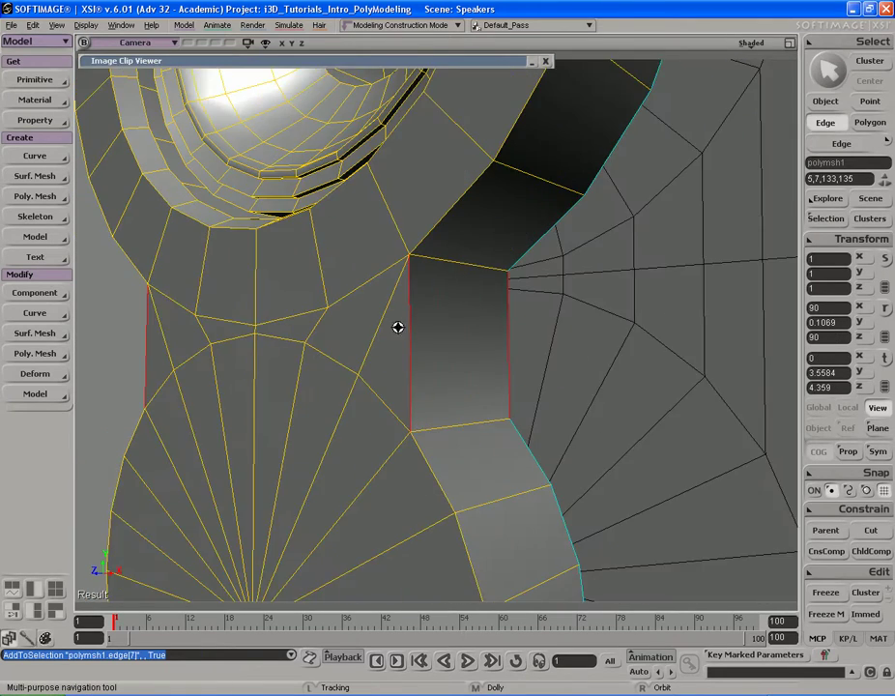
{"action": "left_click_drag", "start_coordinate": [397, 328], "coordinate": [413, 318]}
{"action": "right_click_drag", "start_coordinate": [413, 318], "coordinate": [410, 319]}
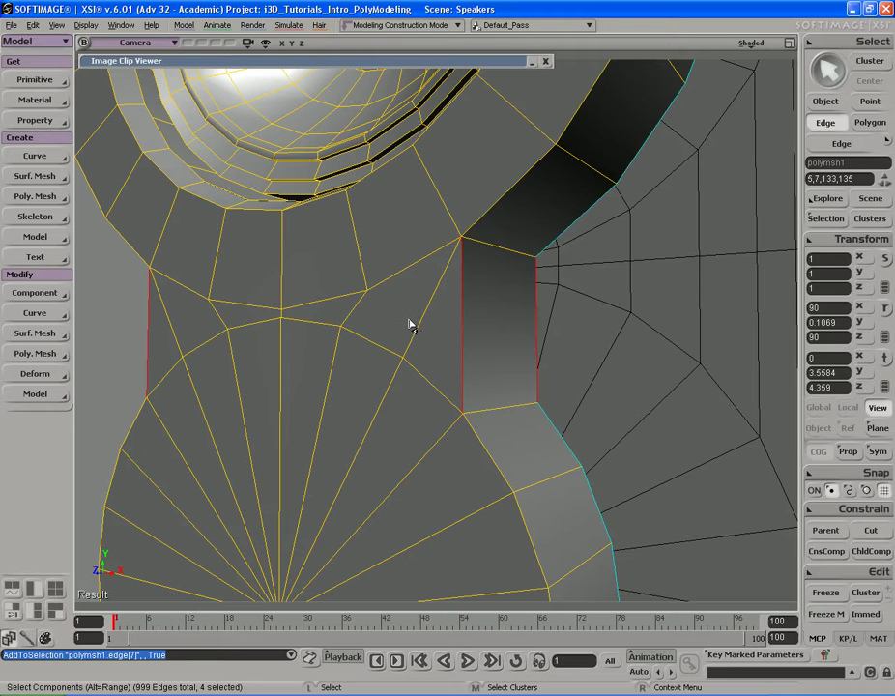
{"action": "key", "text": "shift+d"}
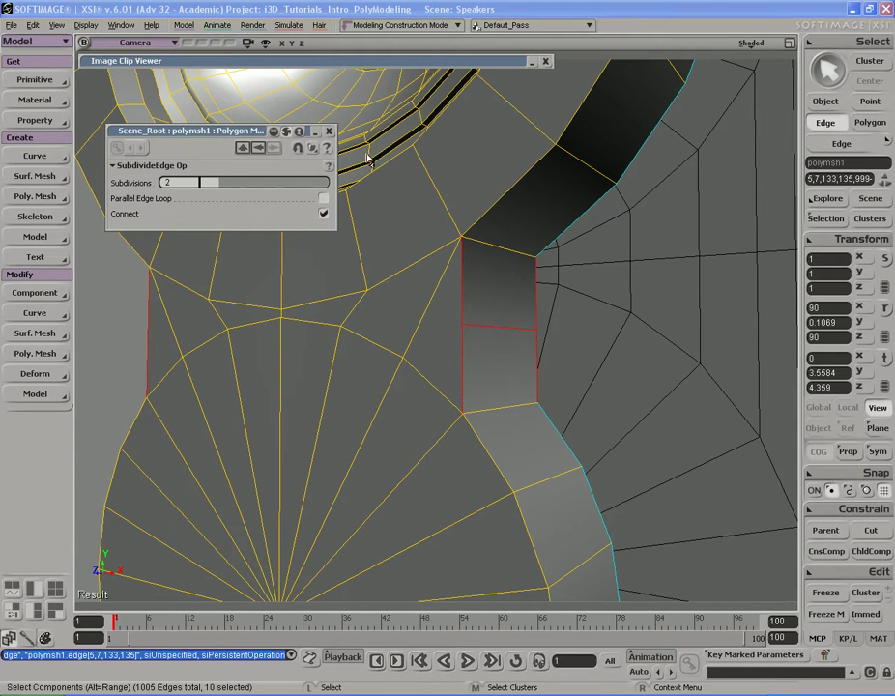
{"action": "left_click", "coordinate": [330, 132]}
- Try a bevel on the horizontal middle edges of both neck sides with distance ratio 2 and 1 rounding subdivision
{"action": "left_click_drag", "start_coordinate": [478, 282], "coordinate": [453, 268]}
{"action": "left_click", "coordinate": [471, 310]}
{"action": "right_click_drag", "start_coordinate": [329, 321], "coordinate": [417, 334]}
{"action": "left_click", "coordinate": [375, 304], "text": "shift"}
{"action": "right_click_drag", "start_coordinate": [517, 311], "coordinate": [442, 296]}
{"action": "right_click", "coordinate": [460, 260]}
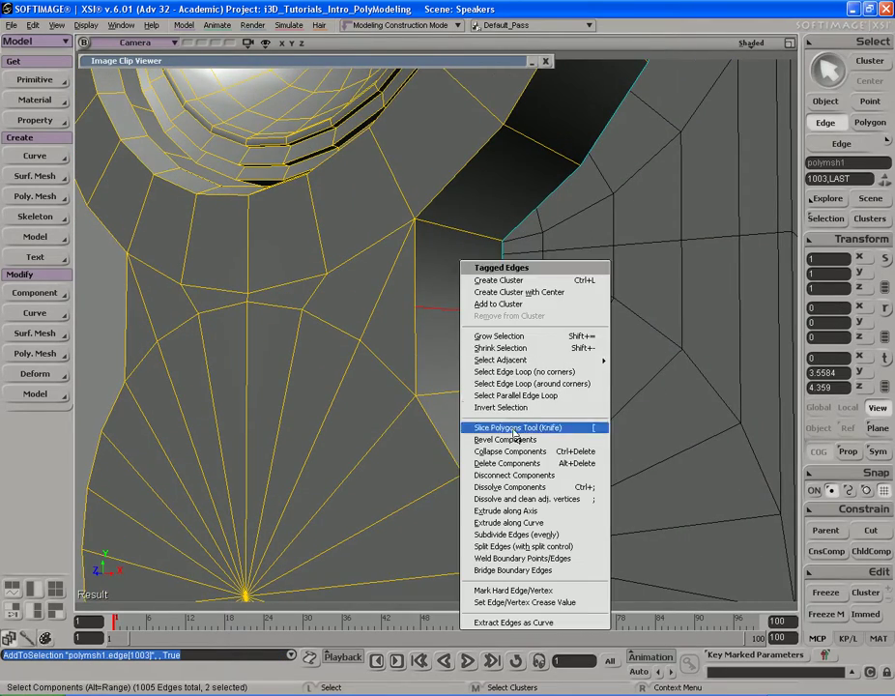
{"action": "left_click", "coordinate": [512, 439]}
{"action": "left_click_drag", "start_coordinate": [239, 198], "coordinate": [388, 195]}
{"action": "left_click", "coordinate": [173, 179]}
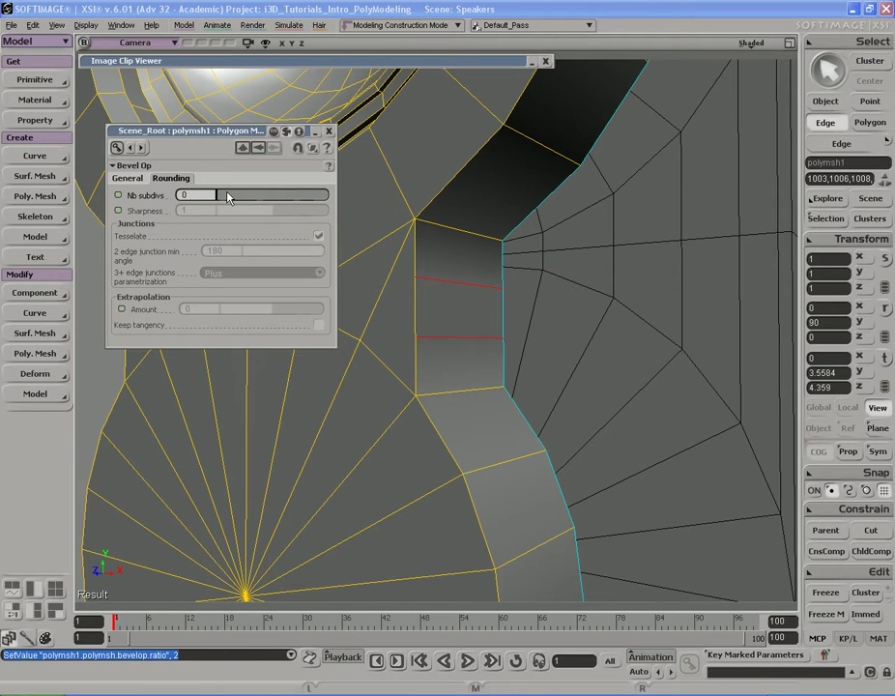
{"action": "left_click_drag", "start_coordinate": [228, 197], "coordinate": [238, 197]}
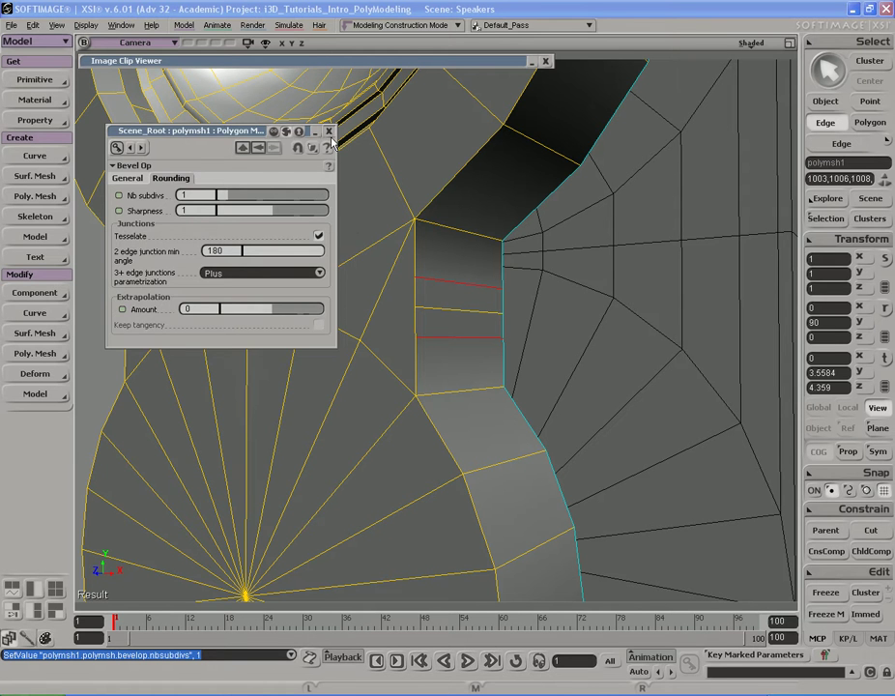
{"action": "left_click_drag", "start_coordinate": [243, 137], "coordinate": [319, 190]}
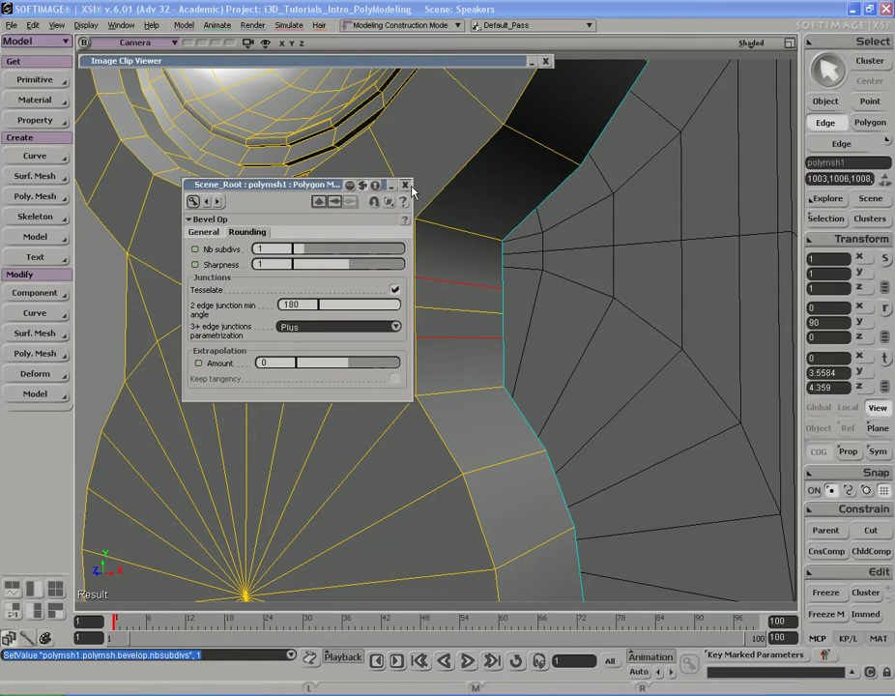
{"action": "left_click", "coordinate": [406, 186]}
{"action": "key", "text": "space"}
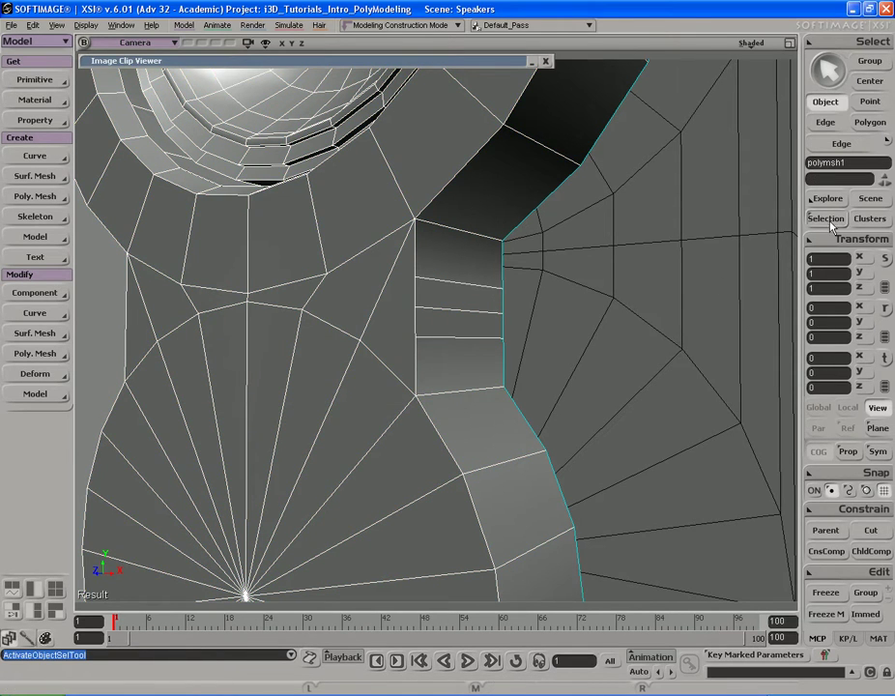
- Delete the Bevel Op from the mesh's operator stack
{"action": "left_click", "coordinate": [827, 218]}
{"action": "left_click", "coordinate": [674, 271]}
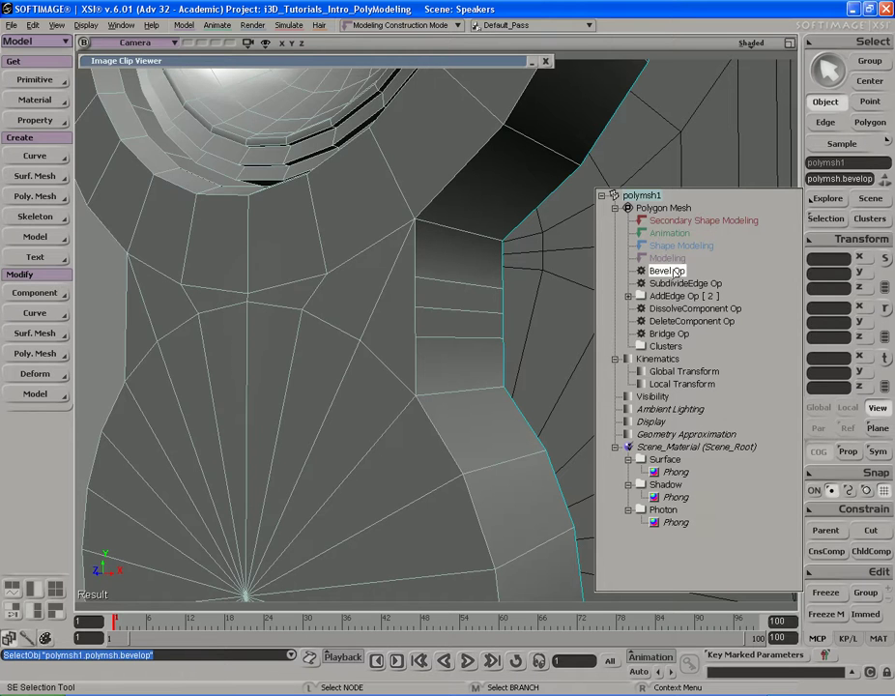
{"action": "key", "text": "Delete"}
{"action": "left_click", "coordinate": [466, 317]}
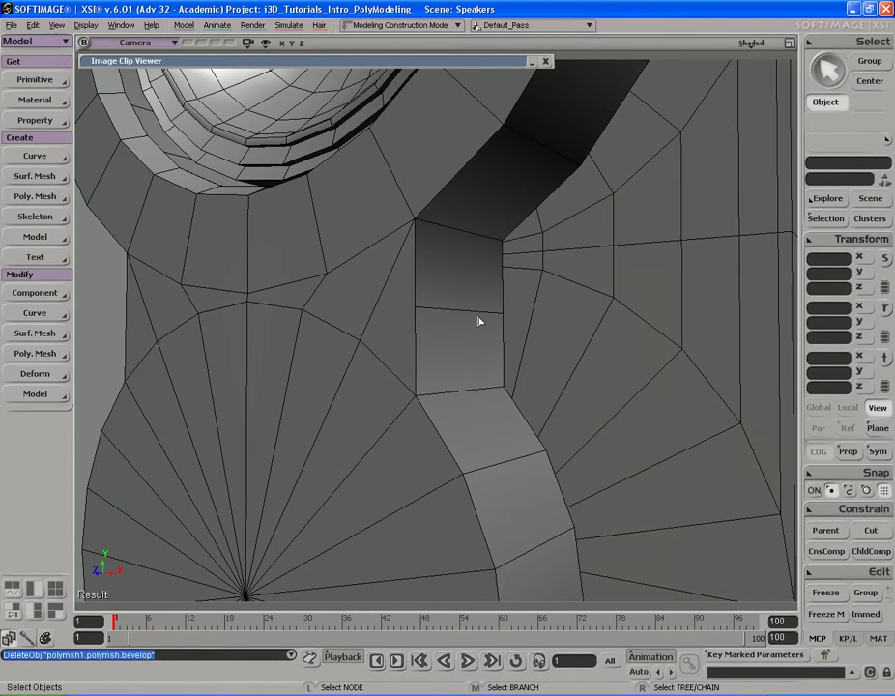
- Scale the horizontal middle edges of both neck sides inward along X to pinch the neck
{"action": "left_click", "coordinate": [466, 321]}
{"action": "key", "text": "s"}
{"action": "middle_click_drag", "start_coordinate": [485, 332], "coordinate": [458, 311]}
{"action": "left_click_drag", "start_coordinate": [458, 311], "coordinate": [474, 312]}
{"action": "key", "text": "i"}
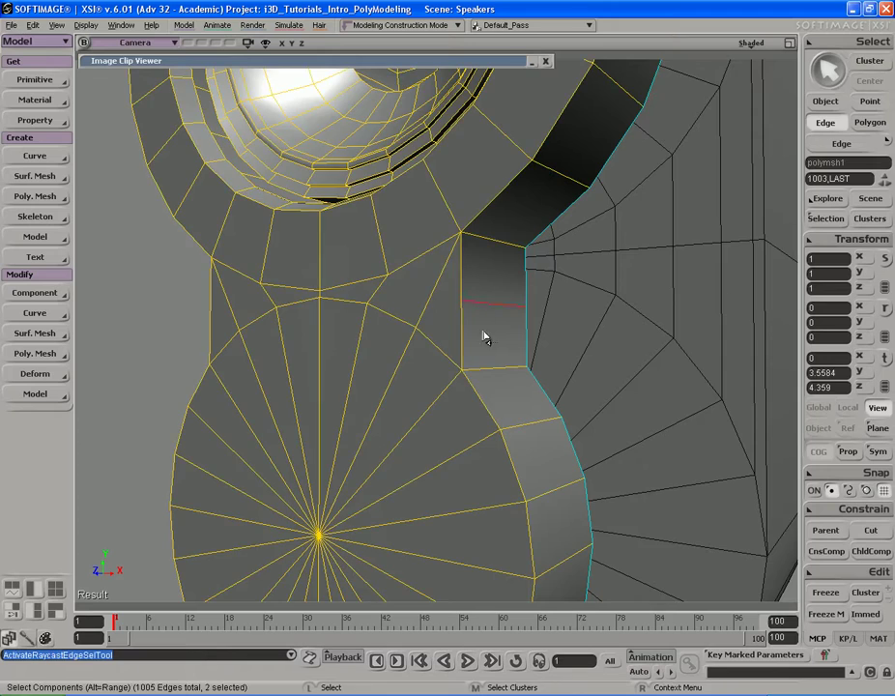
{"action": "left_click", "coordinate": [501, 313]}
{"action": "key", "text": "s"}
{"action": "right_click_drag", "start_coordinate": [451, 320], "coordinate": [496, 298]}
{"action": "left_click", "coordinate": [349, 300], "text": "shift"}
{"action": "key", "text": "s"}
{"action": "key", "text": "x"}
{"action": "left_click_drag", "start_coordinate": [442, 312], "coordinate": [435, 311]}
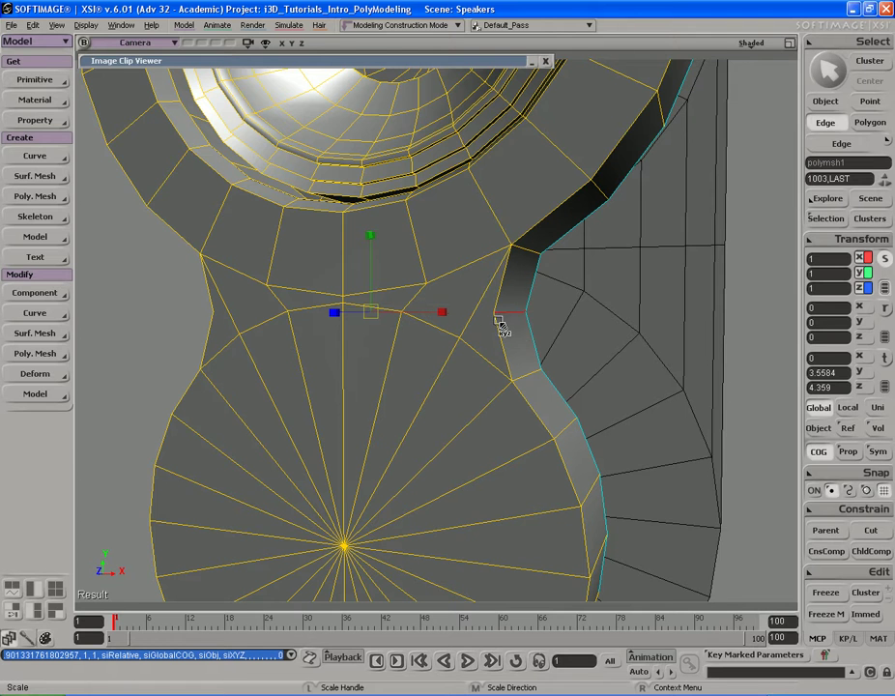
- Bevel the two pinched middle edges with distance 2, relative to selection, and 1 rounding subdivision to round the neck's sides
{"action": "key", "text": "v"}
{"action": "key", "text": "s"}
{"action": "right_click_drag", "start_coordinate": [532, 330], "coordinate": [514, 329]}
{"action": "key", "text": "space"}
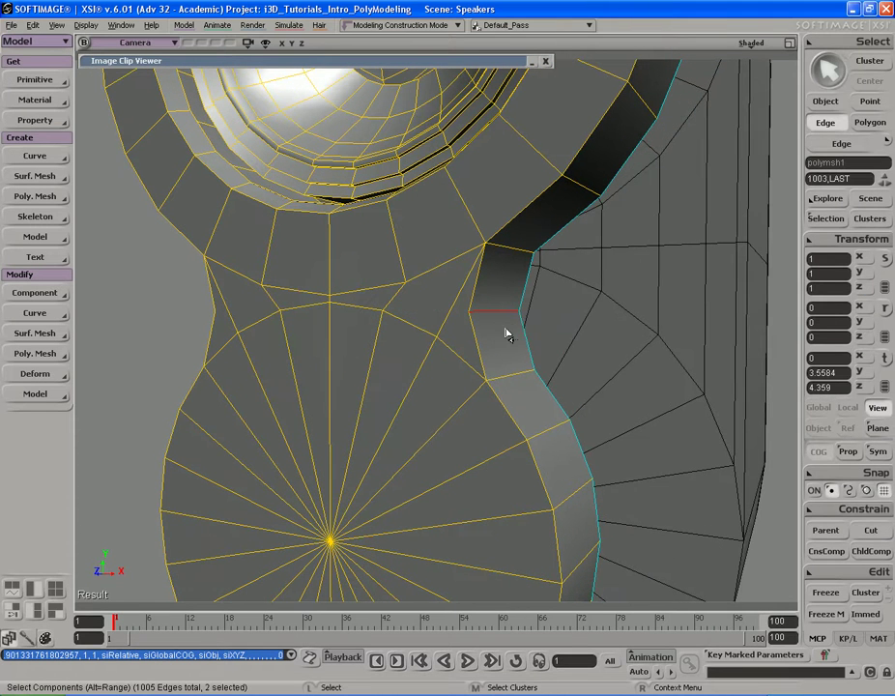
{"action": "right_click", "coordinate": [505, 330]}
{"action": "left_click", "coordinate": [546, 482]}
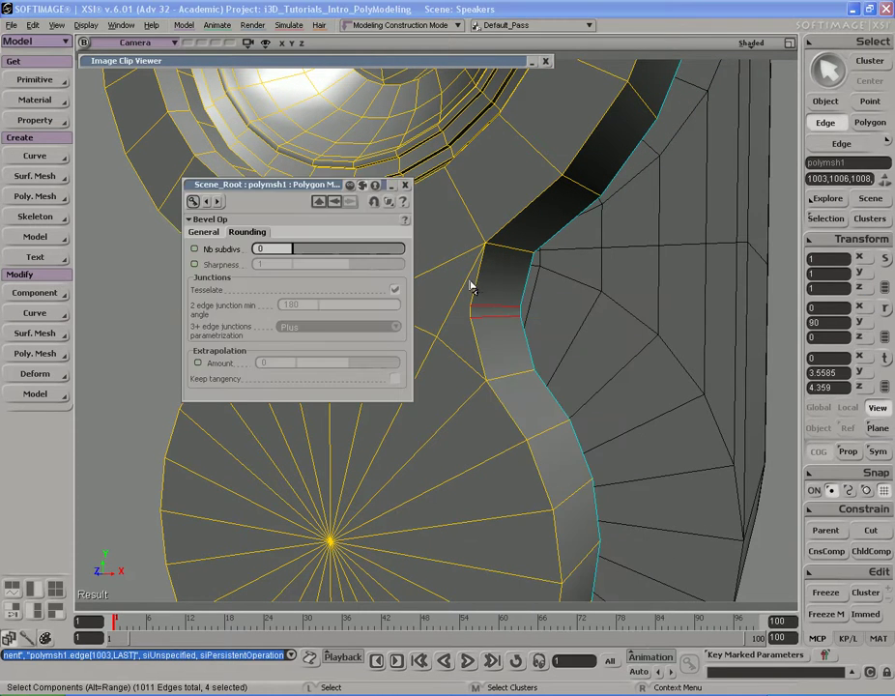
{"action": "left_click", "coordinate": [204, 233]}
{"action": "left_click_drag", "start_coordinate": [327, 250], "coordinate": [409, 251]}
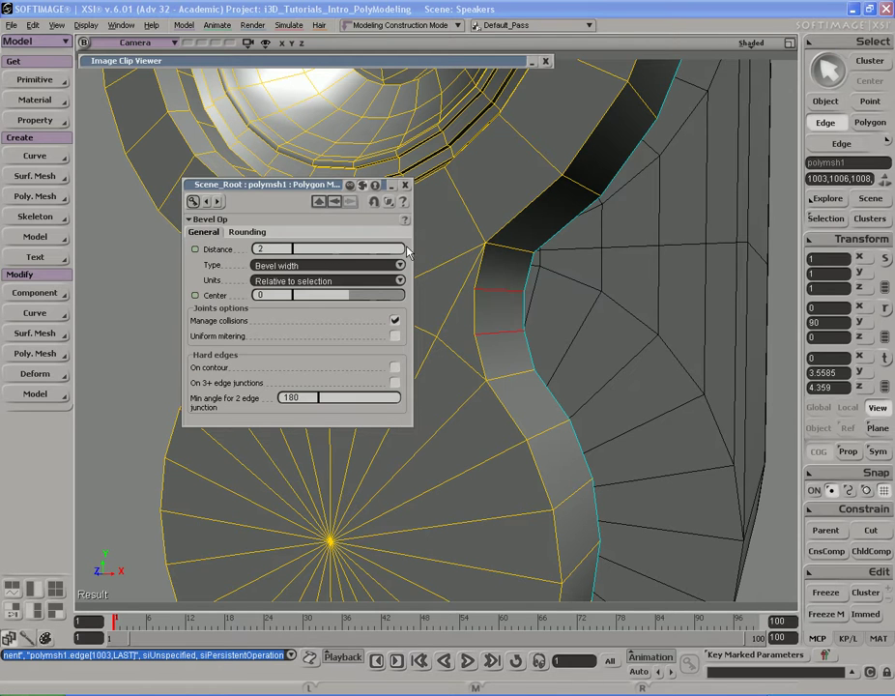
{"action": "left_click", "coordinate": [254, 233]}
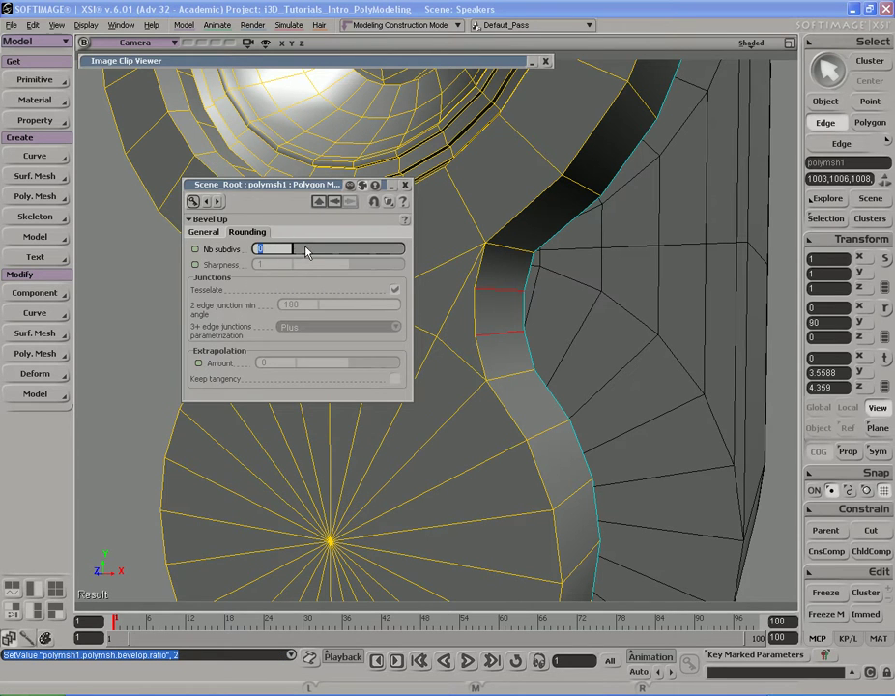
{"action": "left_click_drag", "start_coordinate": [305, 251], "coordinate": [309, 254]}
{"action": "left_click", "coordinate": [206, 233]}
{"action": "key", "text": "s"}
{"action": "mouse_move", "coordinate": [494, 256]}
{"action": "right_mouse_down"}
{"action": "mouse_move", "coordinate": [517, 255]}
{"action": "mouse_move", "coordinate": [499, 255]}
{"action": "right_mouse_up"}
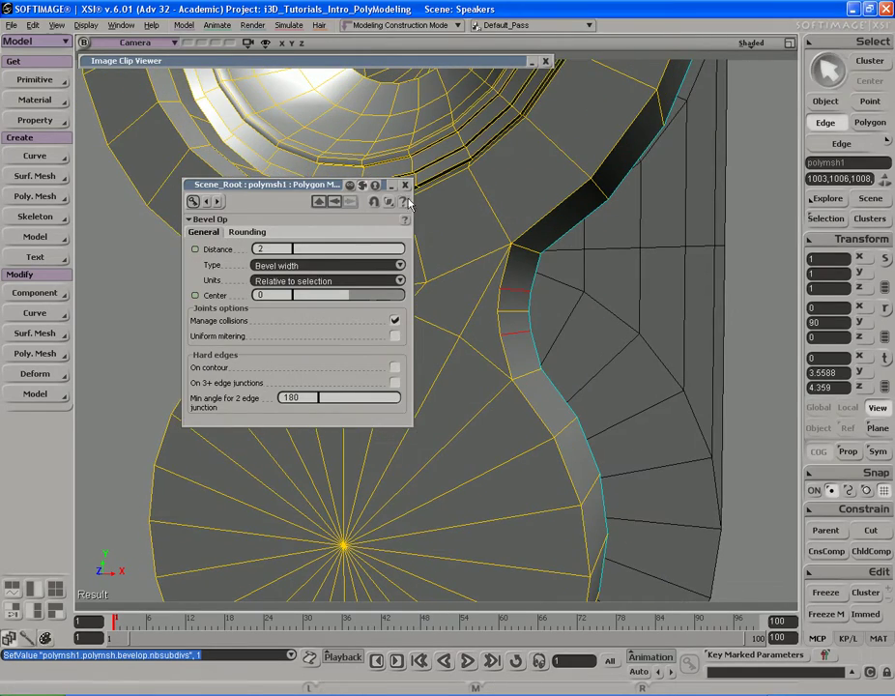
{"action": "left_click", "coordinate": [406, 184]}
- Examine the multi-sided front polygon next to the neck's rounded side and the edges that border it
{"action": "key", "text": "s"}
{"action": "left_click_drag", "start_coordinate": [505, 260], "coordinate": [476, 268]}
{"action": "middle_click_drag", "start_coordinate": [573, 253], "coordinate": [472, 253]}
{"action": "left_click_drag", "start_coordinate": [472, 254], "coordinate": [477, 280]}
{"action": "right_click_drag", "start_coordinate": [478, 280], "coordinate": [480, 277]}
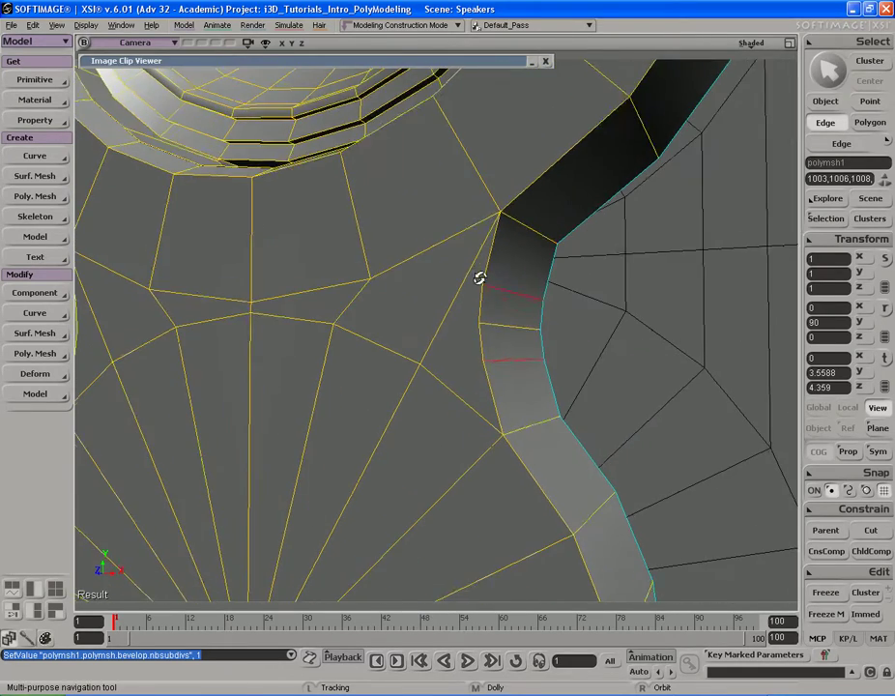
{"action": "key", "text": "space"}
{"action": "key", "text": "y"}
{"action": "left_click", "coordinate": [484, 288]}
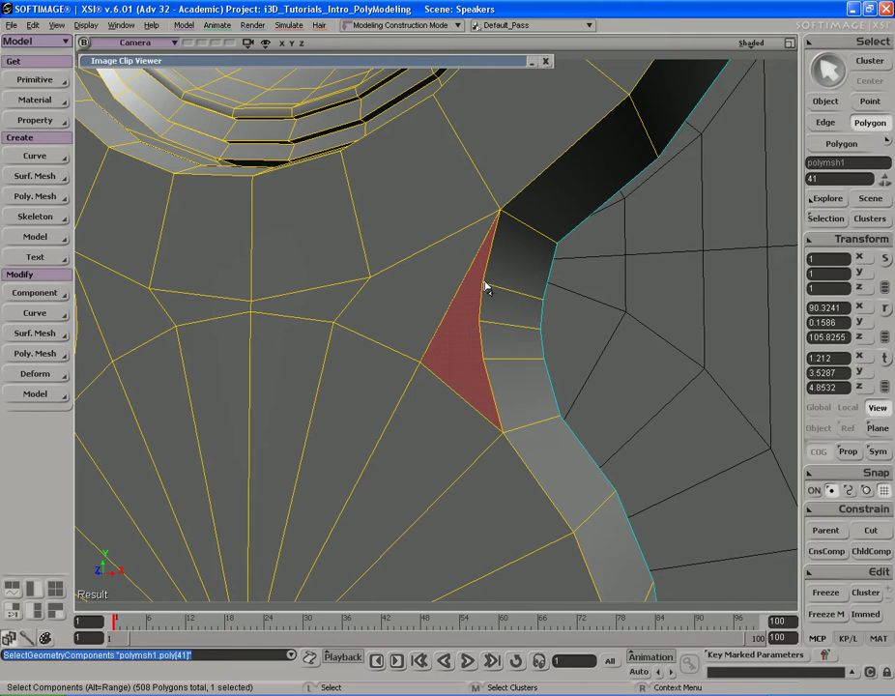
{"action": "key", "text": "i"}
{"action": "left_click", "coordinate": [474, 280]}
{"action": "left_click", "coordinate": [493, 268]}
{"action": "left_click", "coordinate": [482, 301]}
{"action": "left_click", "coordinate": [456, 389]}
{"action": "key", "text": "s"}
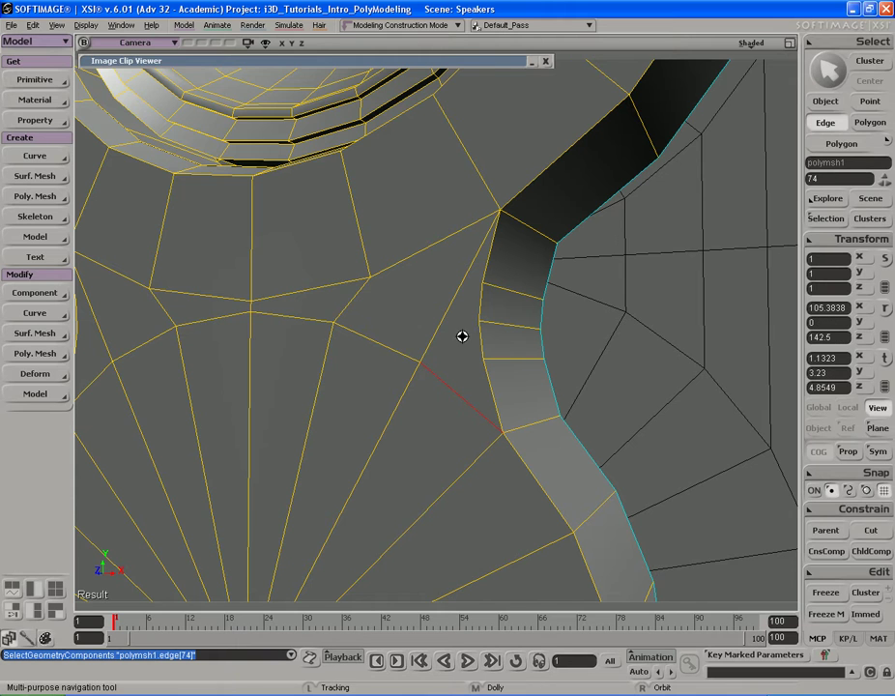
- Subdivide the five connecting edges across the neck's front, from one outer diagonal to the other, with 3 subdivisions and Connect enabled
{"action": "left_click_drag", "start_coordinate": [461, 335], "coordinate": [483, 331]}
{"action": "middle_click_drag", "start_coordinate": [350, 320], "coordinate": [300, 320]}
{"action": "left_click", "coordinate": [466, 318]}
{"action": "key", "text": "s"}
{"action": "right_click_drag", "start_coordinate": [391, 321], "coordinate": [354, 344]}
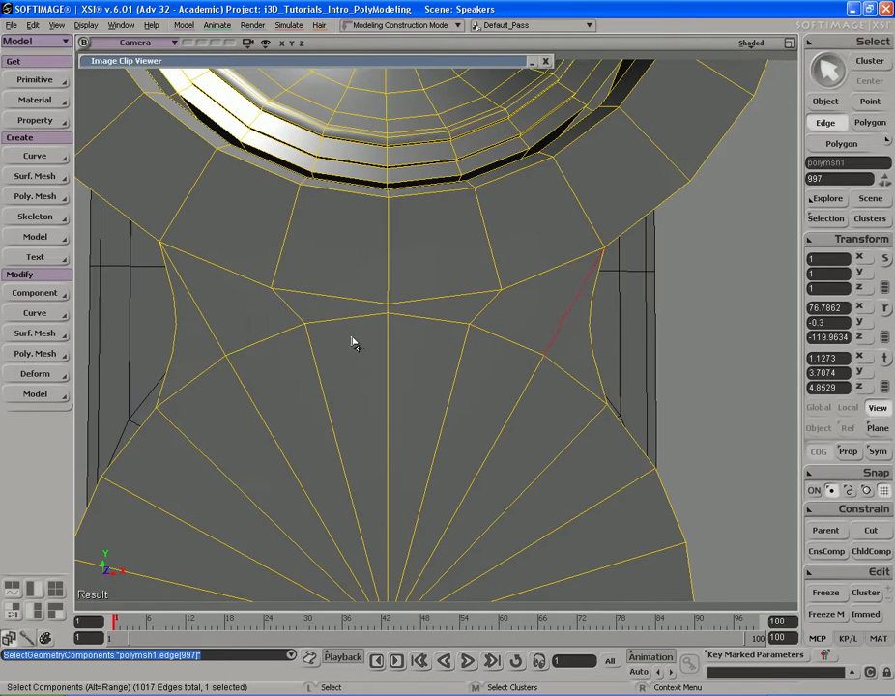
{"action": "middle_click", "coordinate": [228, 332]}
{"action": "key", "text": "s"}
{"action": "right_click_drag", "start_coordinate": [378, 296], "coordinate": [426, 297]}
{"action": "right_click", "coordinate": [429, 296]}
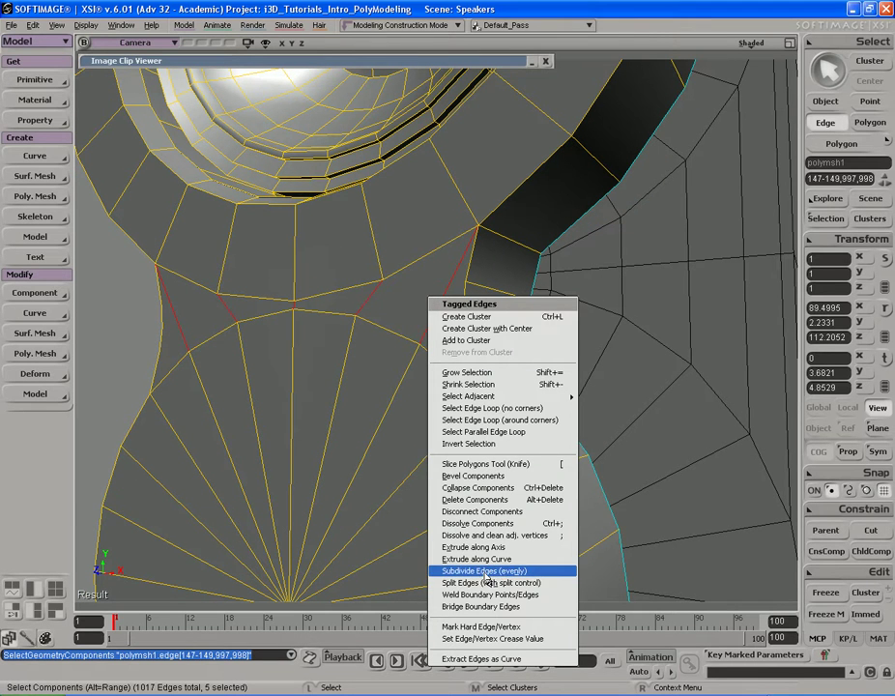
{"action": "left_click", "coordinate": [485, 570]}
{"action": "left_click_drag", "start_coordinate": [313, 191], "coordinate": [222, 99]}
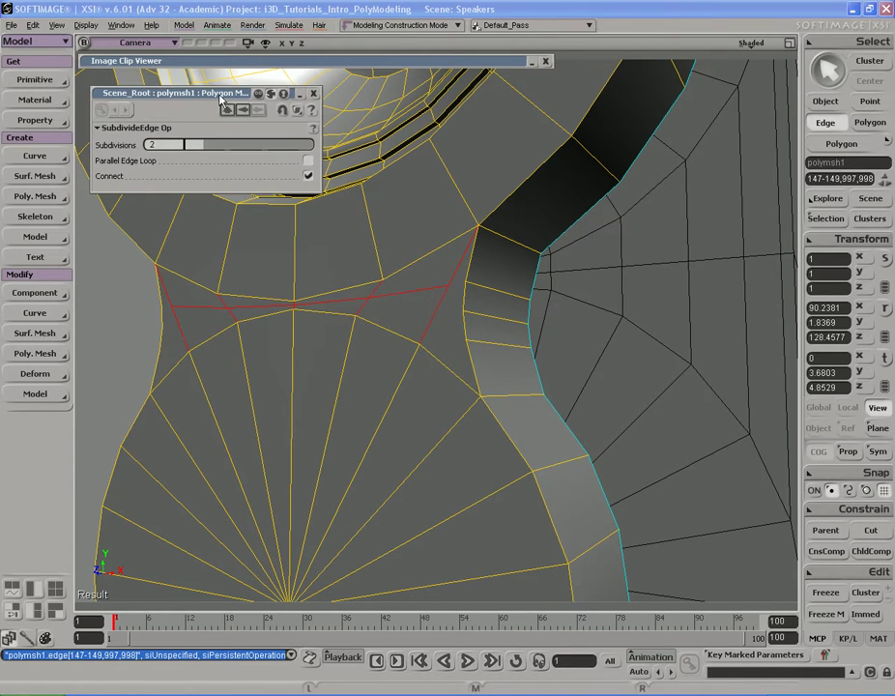
{"action": "left_click_drag", "start_coordinate": [214, 150], "coordinate": [216, 149]}
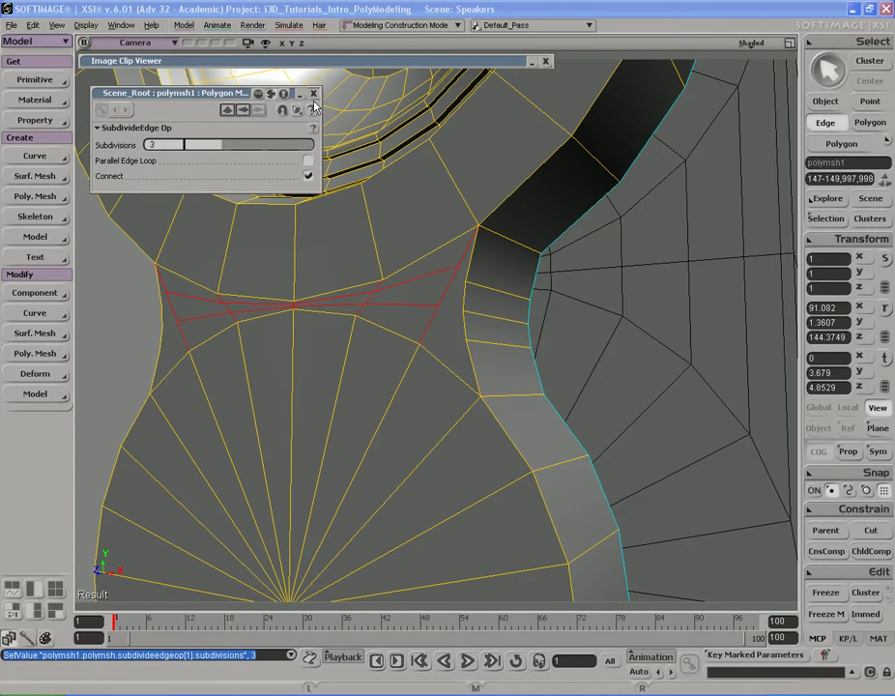
{"action": "left_click", "coordinate": [313, 94]}
- Clear the edge selection and inspect the gap between the new front edges and the neck's rounded side
{"action": "key", "text": "s"}
{"action": "right_click_drag", "start_coordinate": [540, 236], "coordinate": [570, 235]}
{"action": "middle_click_drag", "start_coordinate": [571, 235], "coordinate": [483, 244]}
{"action": "right_click_drag", "start_coordinate": [484, 244], "coordinate": [487, 246]}
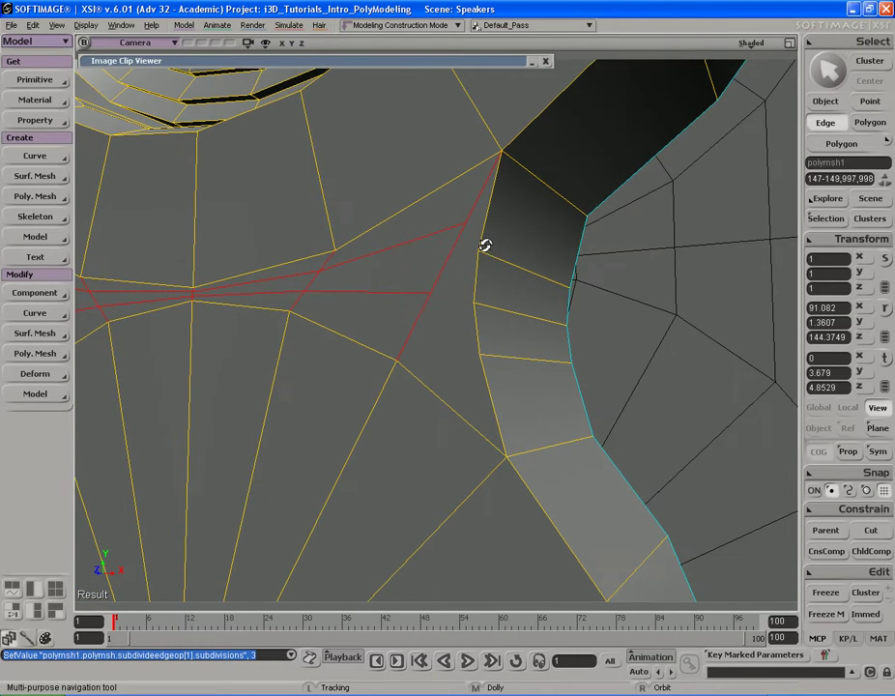
{"action": "left_click_drag", "start_coordinate": [497, 278], "coordinate": [481, 258]}
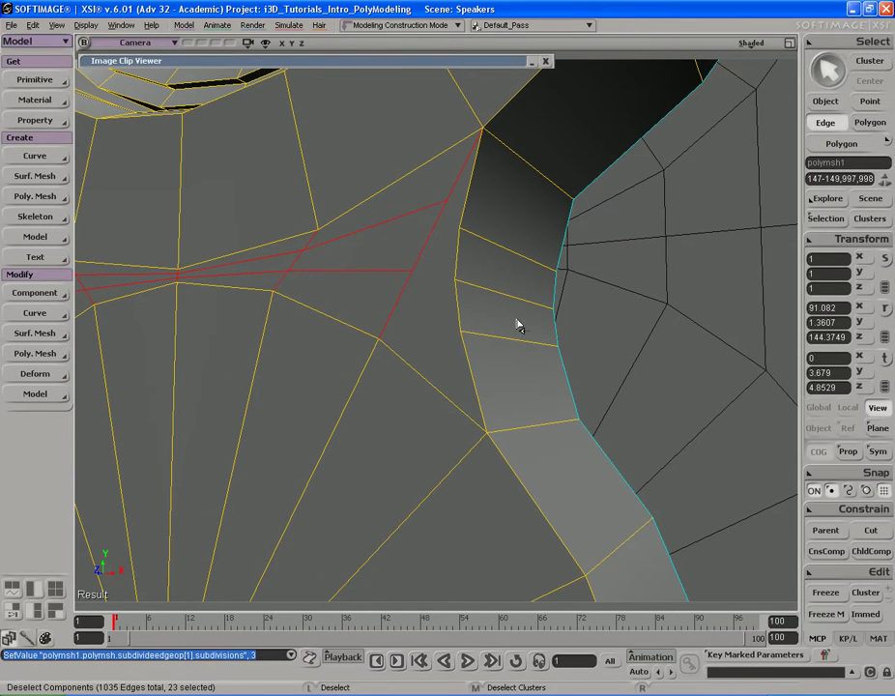
{"action": "key", "text": "ctrl+shift+a"}
{"action": "key", "text": "s"}
{"action": "left_click_drag", "start_coordinate": [433, 303], "coordinate": [450, 305]}
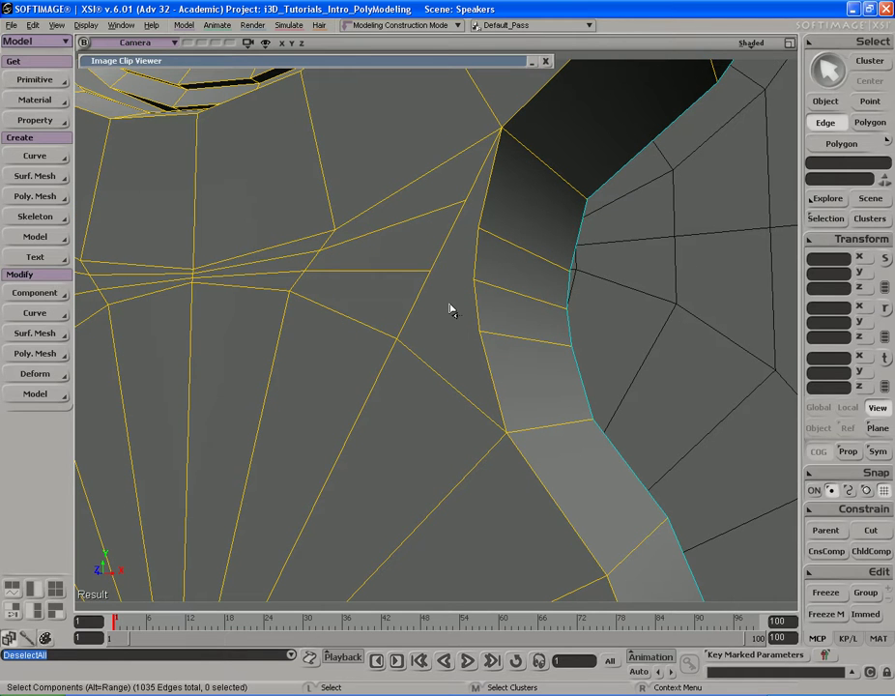
- Add two edges connecting the loose front vertices to the middle and lower vertices of the neck's right rounded side, and check the resulting polygons
{"action": "key", "text": "backslash"}
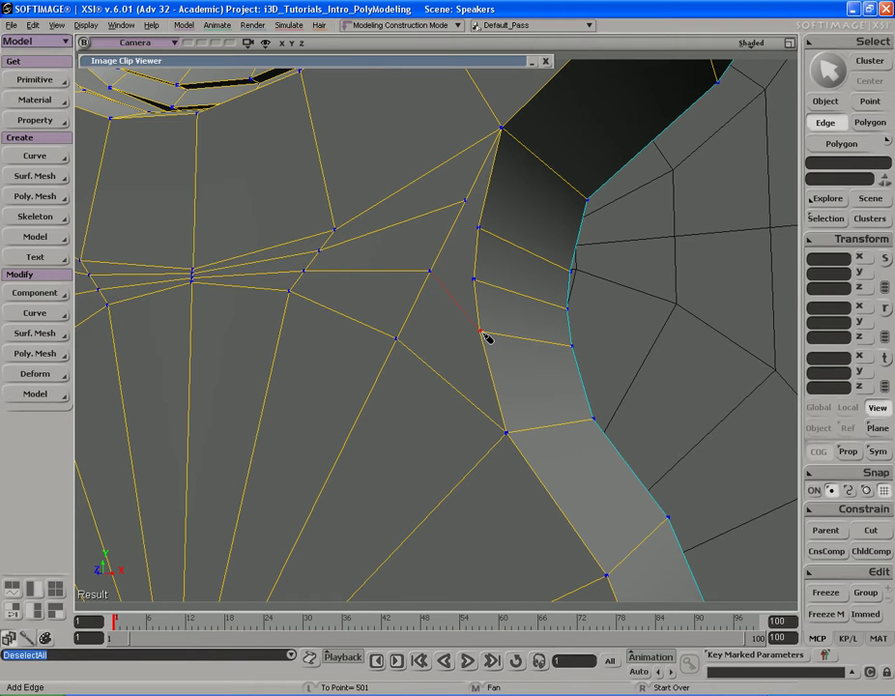
{"action": "left_click", "coordinate": [483, 332]}
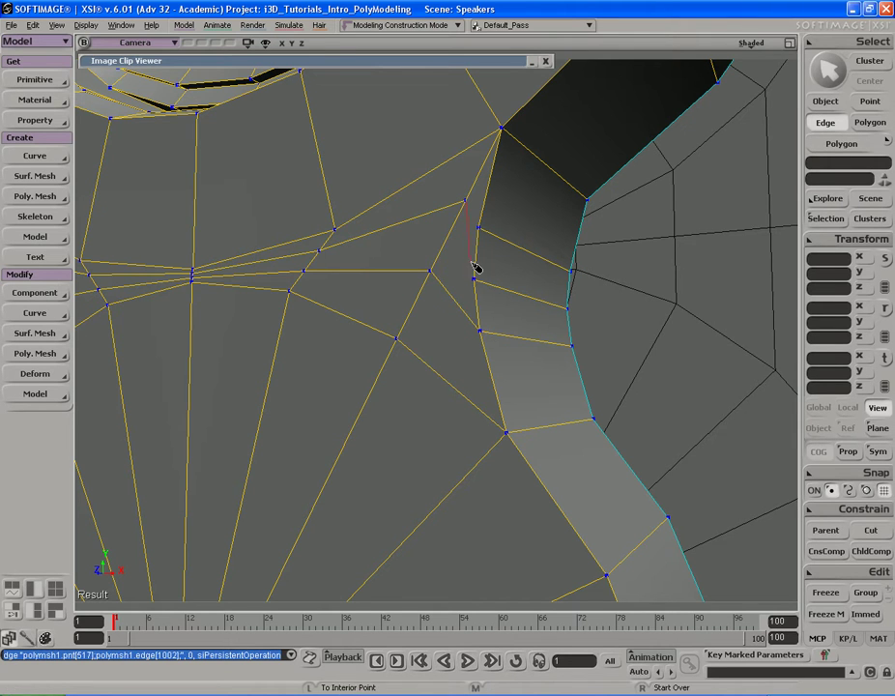
{"action": "left_click", "coordinate": [475, 279]}
{"action": "right_click", "coordinate": [494, 267]}
{"action": "key", "text": "s"}
{"action": "left_click_drag", "start_coordinate": [470, 266], "coordinate": [470, 281]}
{"action": "key", "text": "u"}
{"action": "left_click", "coordinate": [440, 374]}
{"action": "left_click", "coordinate": [457, 301]}
- Add the two matching edges between the loose front vertices and the rounded side on the neck's left
{"action": "key", "text": "s"}
{"action": "right_click_drag", "start_coordinate": [385, 317], "coordinate": [440, 320]}
{"action": "middle_click_drag", "start_coordinate": [397, 320], "coordinate": [428, 320]}
{"action": "key", "text": "\\"}
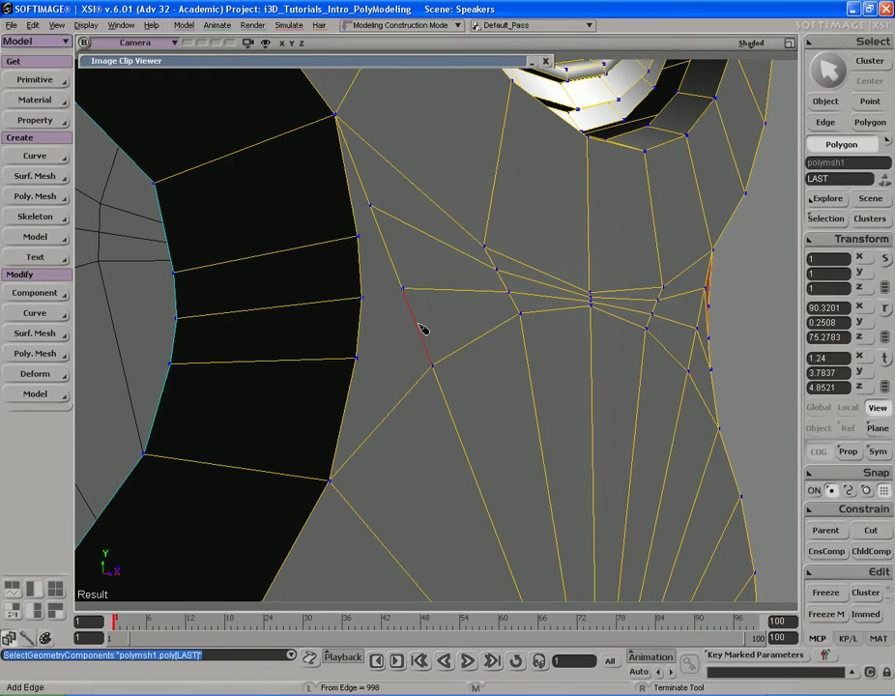
{"action": "left_click", "coordinate": [362, 361]}
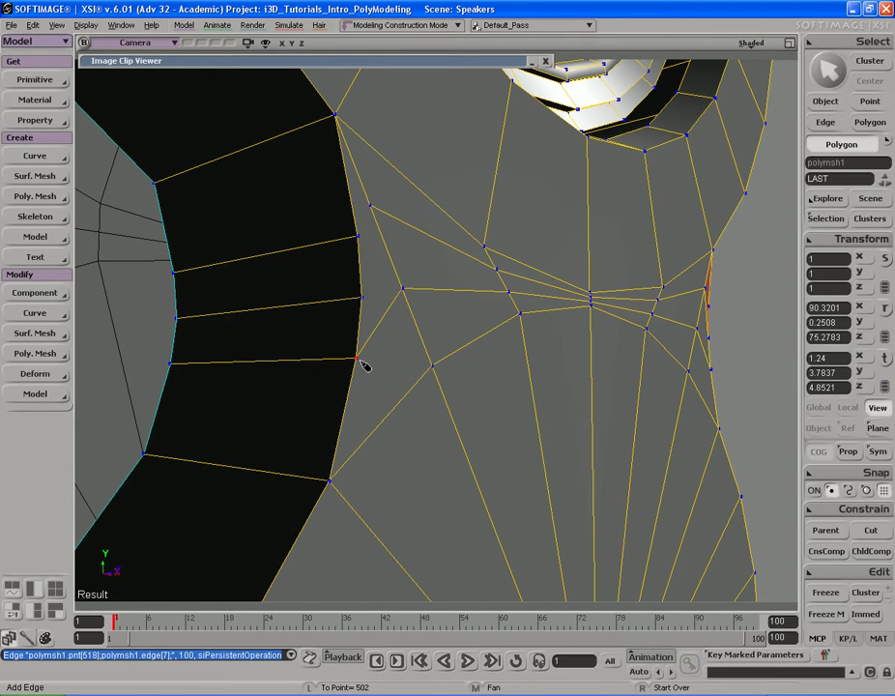
{"action": "left_click", "coordinate": [367, 302]}
{"action": "key", "text": "Escape"}
- Leave component selection, freeze the front plate's modeling operations, and save the scene
{"action": "key", "text": "s"}
{"action": "right_click_drag", "start_coordinate": [412, 314], "coordinate": [384, 309]}
{"action": "middle_click_drag", "start_coordinate": [425, 307], "coordinate": [494, 303]}
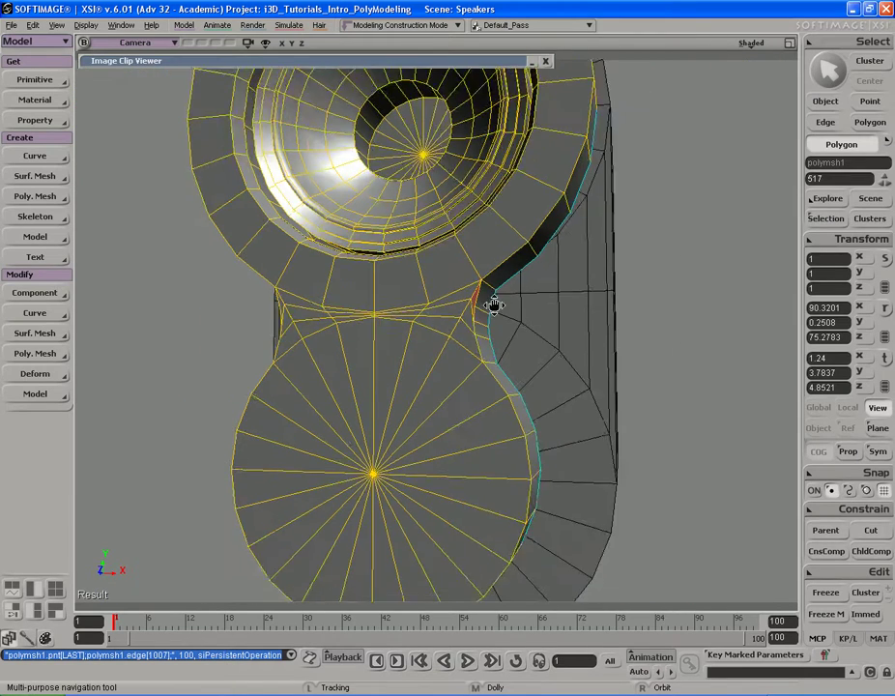
{"action": "right_click_drag", "start_coordinate": [493, 303], "coordinate": [495, 284]}
{"action": "key", "text": "space"}
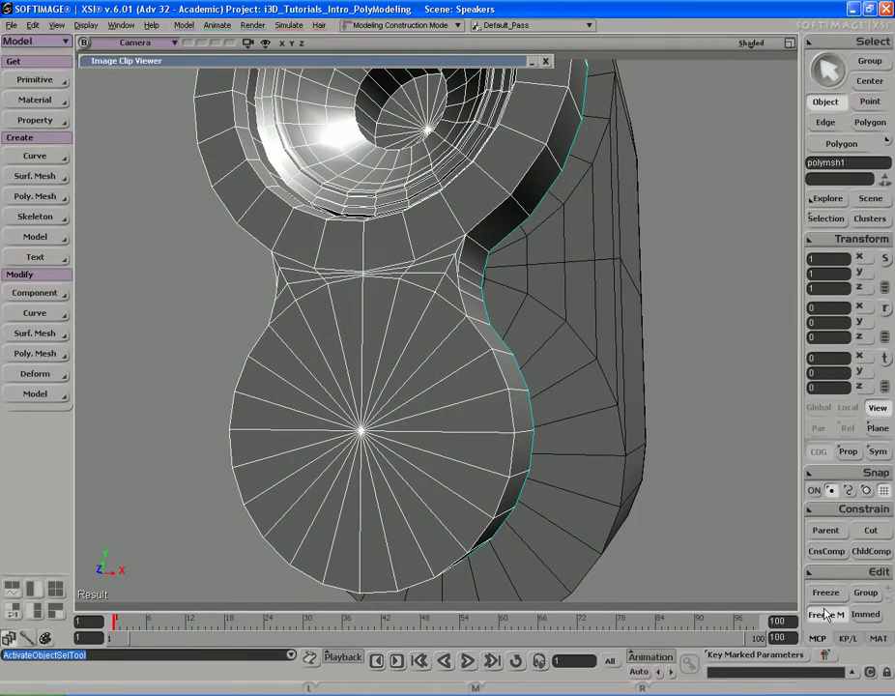
{"action": "left_click", "coordinate": [824, 614]}
{"action": "key", "text": "ctrl+s"}
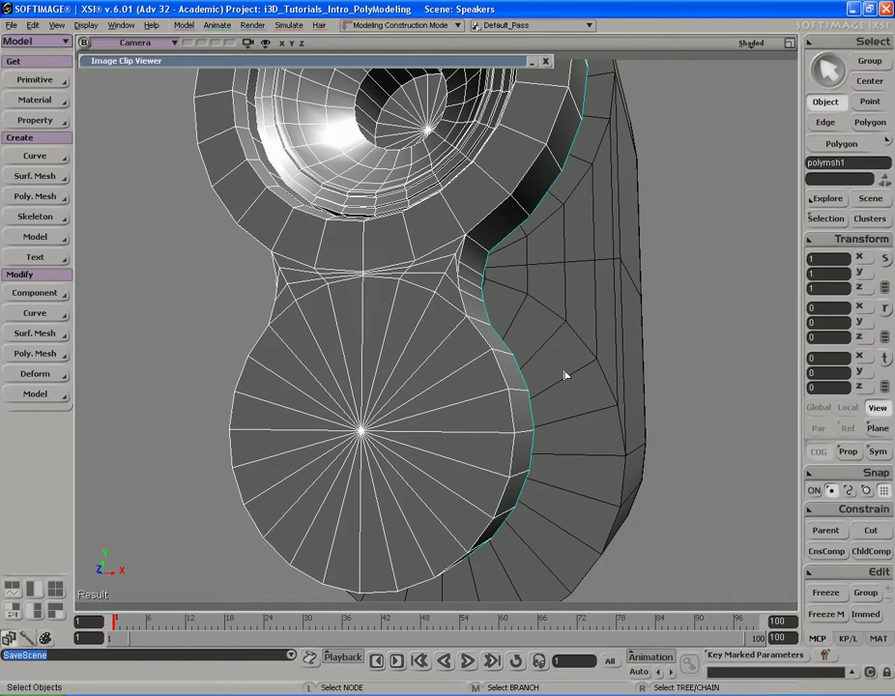
- Select the 24 wedge polygons of the lower circular plate, duplicate them, and scale the copy inward to about 67%
{"action": "key", "text": "s"}
{"action": "mouse_move", "coordinate": [562, 373]}
{"action": "left_mouse_down"}
{"action": "mouse_move", "coordinate": [570, 362]}
{"action": "mouse_move", "coordinate": [573, 370]}
{"action": "left_mouse_up"}
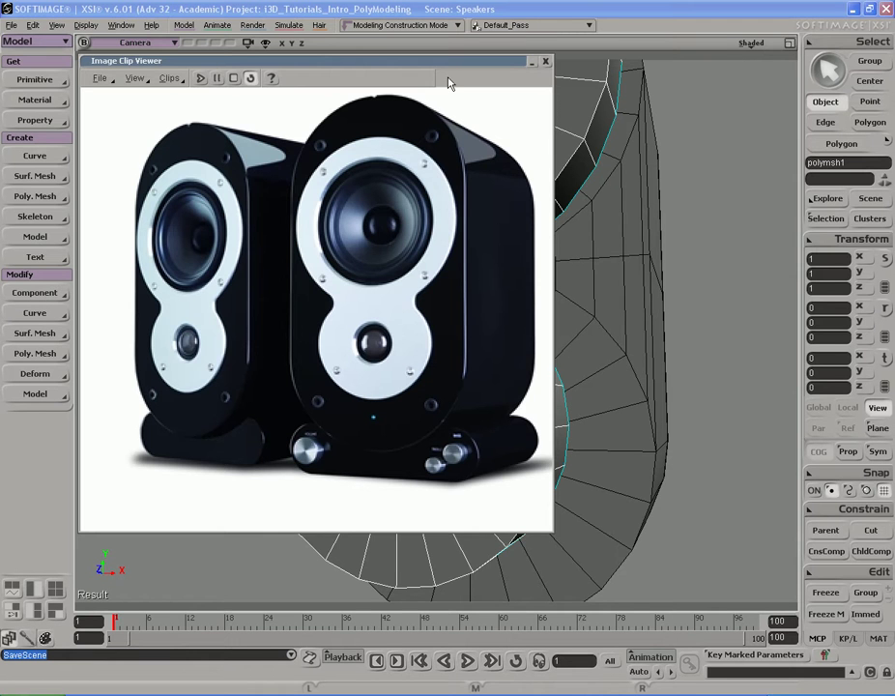
{"action": "double_click", "coordinate": [449, 63]}
{"action": "key", "text": "s"}
{"action": "left_click_drag", "start_coordinate": [506, 362], "coordinate": [537, 334]}
{"action": "key", "text": "u"}
{"action": "mouse_move", "coordinate": [435, 404]}
{"action": "left_mouse_down"}
{"action": "mouse_move", "coordinate": [410, 378]}
{"action": "mouse_move", "coordinate": [473, 372]}
{"action": "left_mouse_up"}
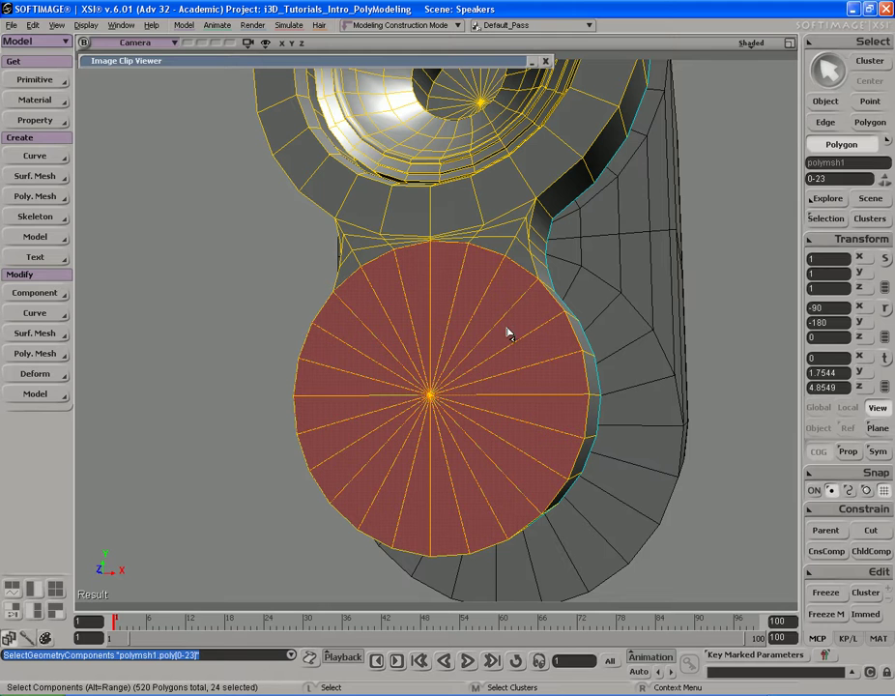
{"action": "key", "text": "ctrl+d"}
{"action": "key", "text": "x"}
{"action": "left_click_drag", "start_coordinate": [481, 341], "coordinate": [526, 354]}
- Scale the inner circle to about a further 60% in the Front view to match the reference's tweeter opening, then return to the Camera view
{"action": "key", "text": "s"}
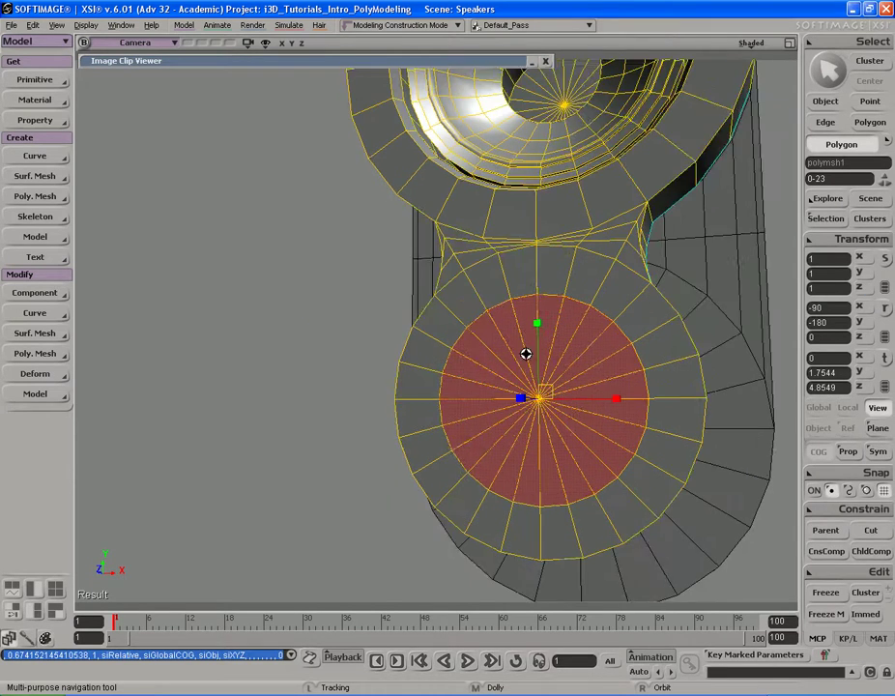
{"action": "right_click_drag", "start_coordinate": [526, 353], "coordinate": [532, 363]}
{"action": "key", "text": "F12"}
{"action": "key", "text": "F12"}
{"action": "key", "text": "s"}
{"action": "left_click_drag", "start_coordinate": [402, 366], "coordinate": [520, 349]}
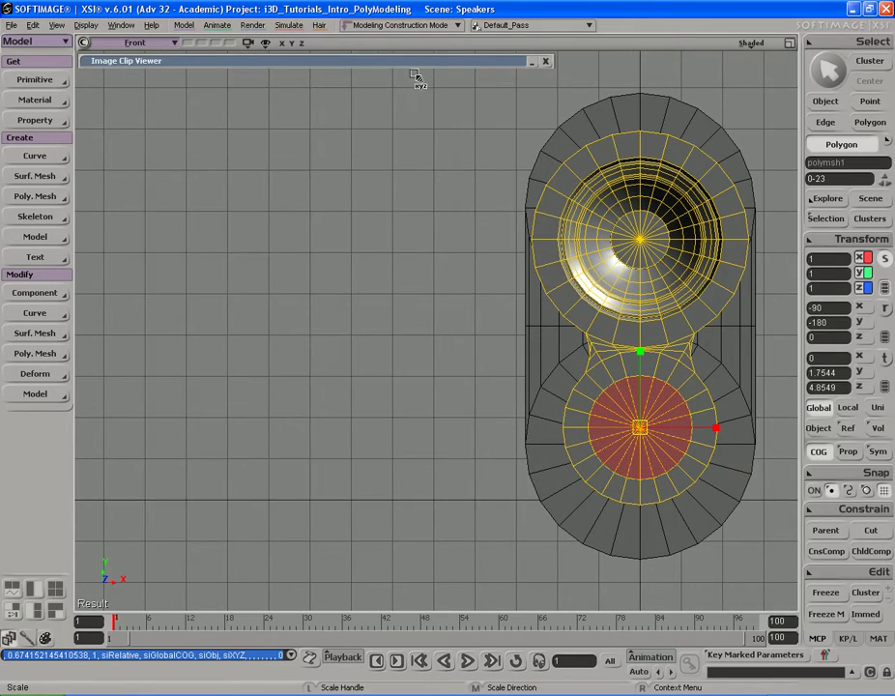
{"action": "double_click", "coordinate": [413, 63]}
{"action": "key", "text": "s"}
{"action": "left_click_drag", "start_coordinate": [620, 264], "coordinate": [633, 253]}
{"action": "middle_click_drag", "start_coordinate": [633, 253], "coordinate": [652, 265]}
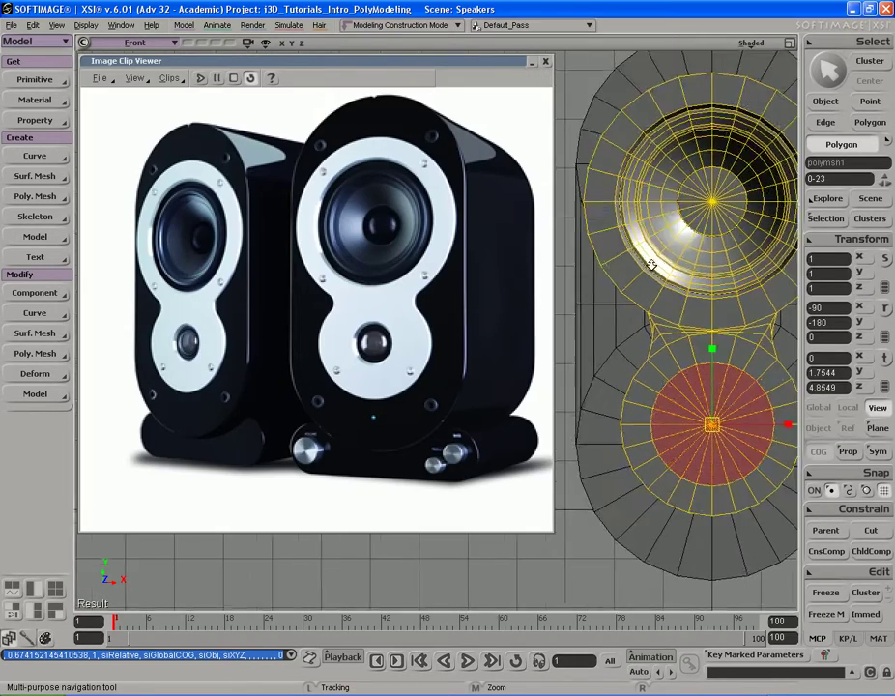
{"action": "left_click_drag", "start_coordinate": [652, 265], "coordinate": [635, 254]}
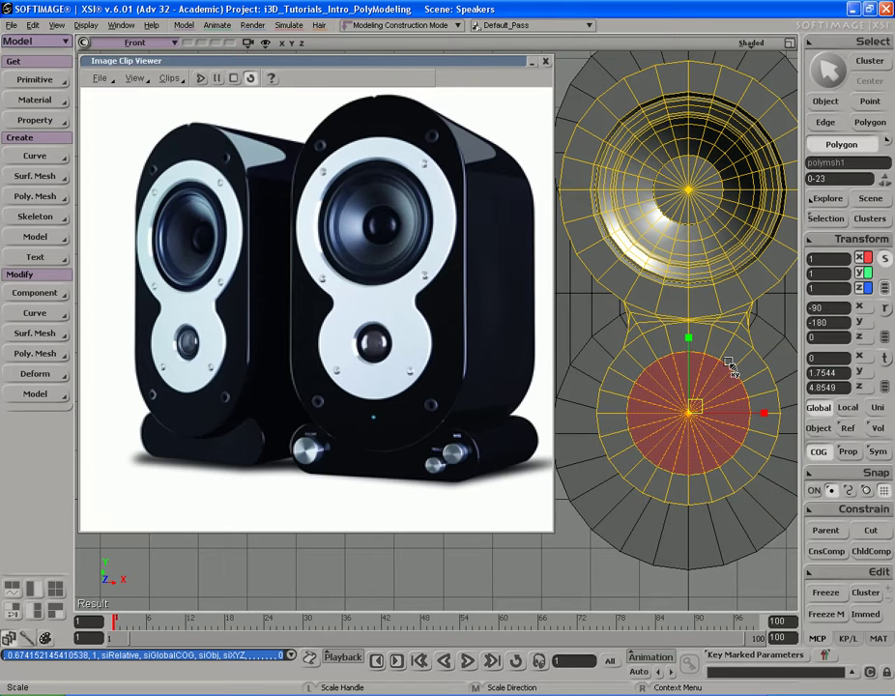
{"action": "left_click_drag", "start_coordinate": [734, 364], "coordinate": [687, 387]}
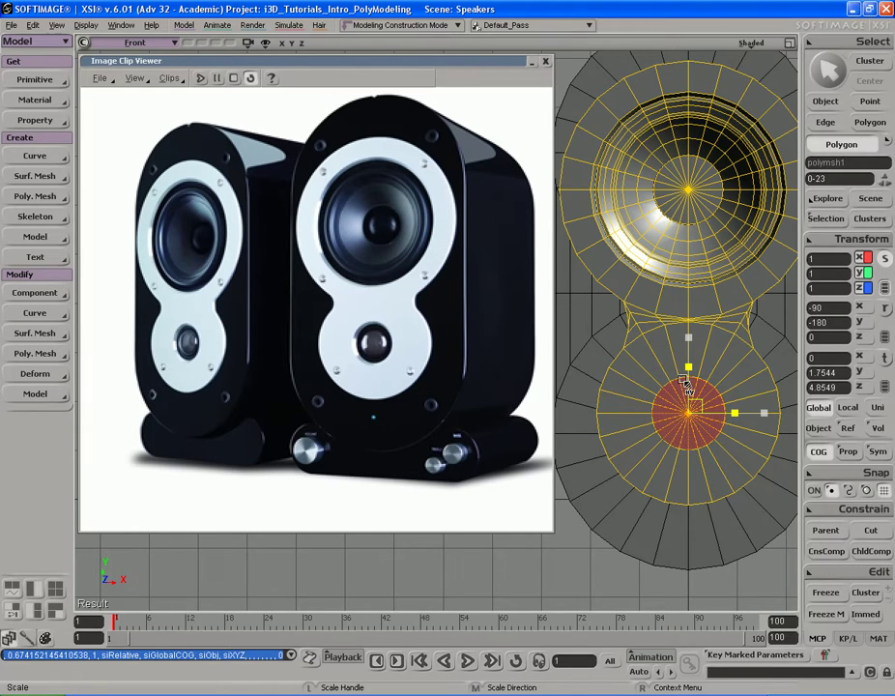
{"action": "left_click_drag", "start_coordinate": [688, 384], "coordinate": [686, 384]}
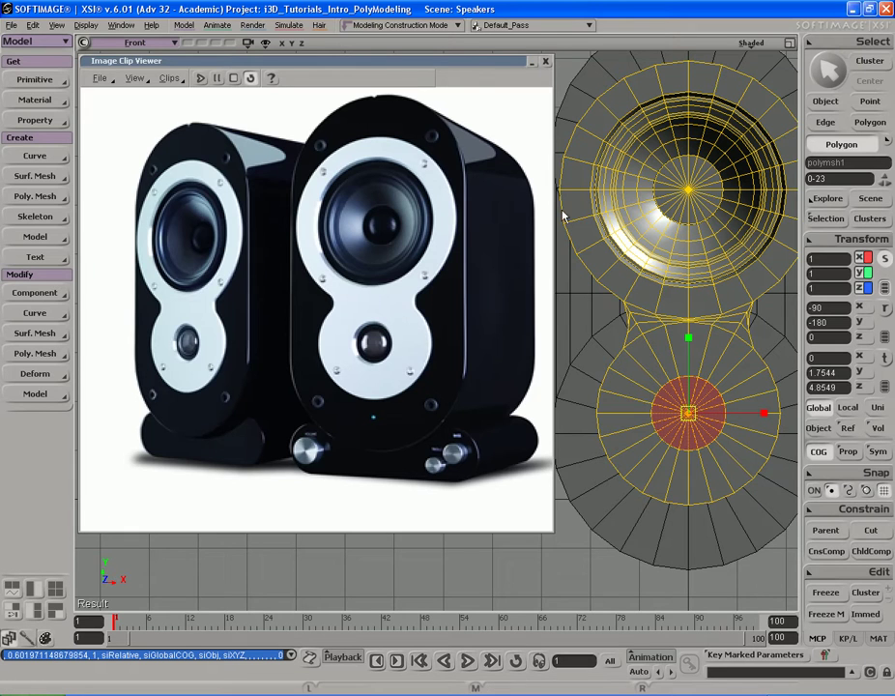
{"action": "double_click", "coordinate": [473, 62]}
{"action": "key", "text": "s"}
{"action": "left_click_drag", "start_coordinate": [776, 275], "coordinate": [626, 278]}
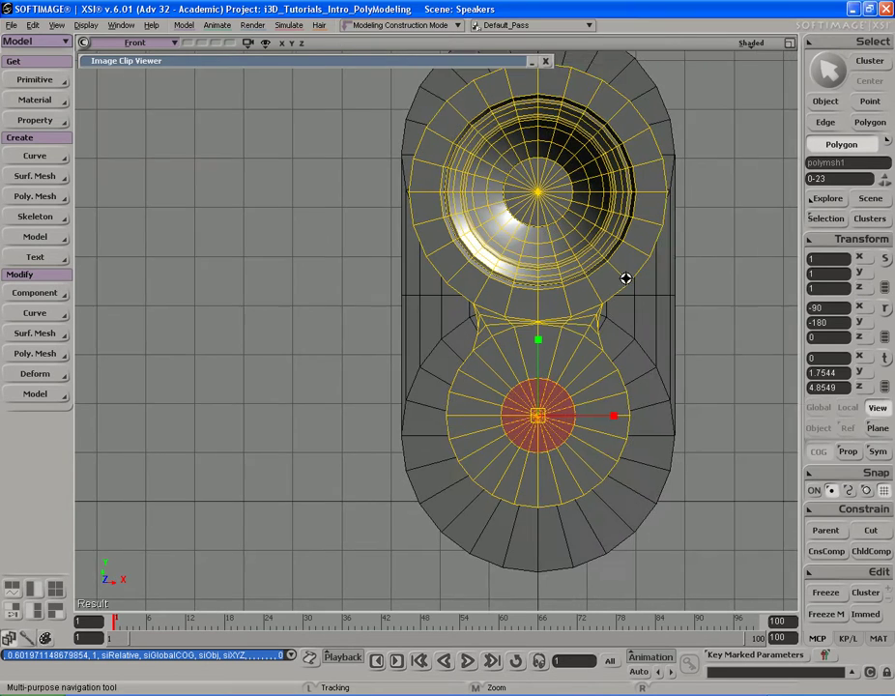
{"action": "key", "text": "F12"}
{"action": "key", "text": "F12"}
- Duplicate the inner circle's polygons and push them slightly into the plate to Z 4.7663
{"action": "key", "text": "s"}
{"action": "right_click_drag", "start_coordinate": [643, 280], "coordinate": [632, 274]}
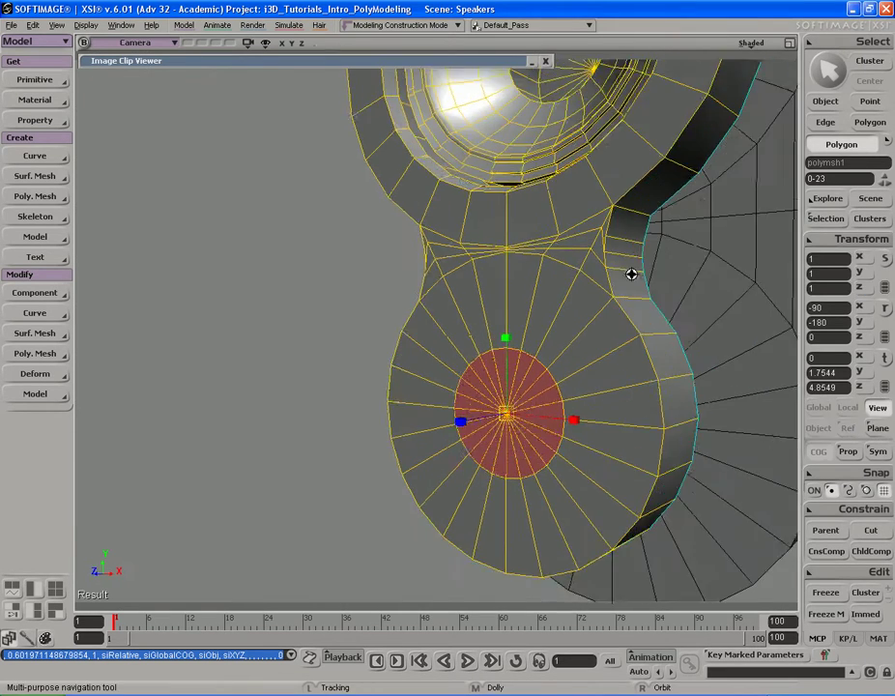
{"action": "left_click_drag", "start_coordinate": [631, 273], "coordinate": [615, 281]}
{"action": "key", "text": "v"}
{"action": "key", "text": "s"}
{"action": "right_click_drag", "start_coordinate": [614, 282], "coordinate": [654, 278]}
{"action": "middle_click_drag", "start_coordinate": [654, 277], "coordinate": [589, 307]}
{"action": "left_click_drag", "start_coordinate": [589, 308], "coordinate": [584, 251]}
{"action": "right_click_drag", "start_coordinate": [584, 252], "coordinate": [553, 294]}
{"action": "key", "text": "ctrl+d"}
{"action": "key", "text": "s"}
{"action": "left_click_drag", "start_coordinate": [405, 411], "coordinate": [415, 401]}
{"action": "key", "text": "s"}
{"action": "middle_click_drag", "start_coordinate": [415, 401], "coordinate": [472, 380]}
{"action": "right_click_drag", "start_coordinate": [472, 380], "coordinate": [492, 373]}
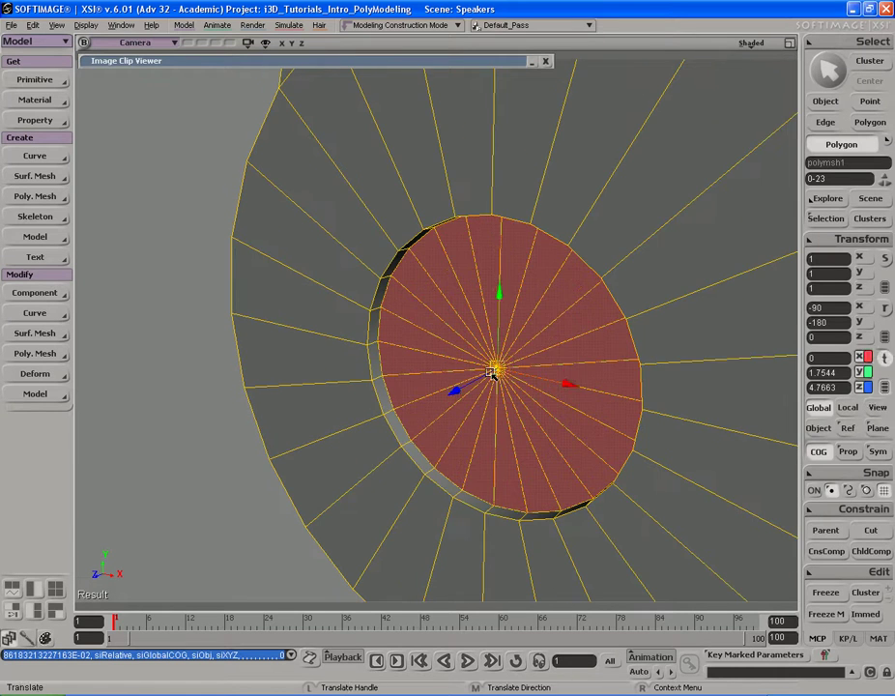
- Scale the recessed circle to about 92% to slope its rim, and compare it with the reference tweeter
{"action": "key", "text": "x"}
{"action": "left_click_drag", "start_coordinate": [557, 306], "coordinate": [544, 307]}
{"action": "key", "text": "s"}
{"action": "right_click_drag", "start_coordinate": [544, 308], "coordinate": [544, 301]}
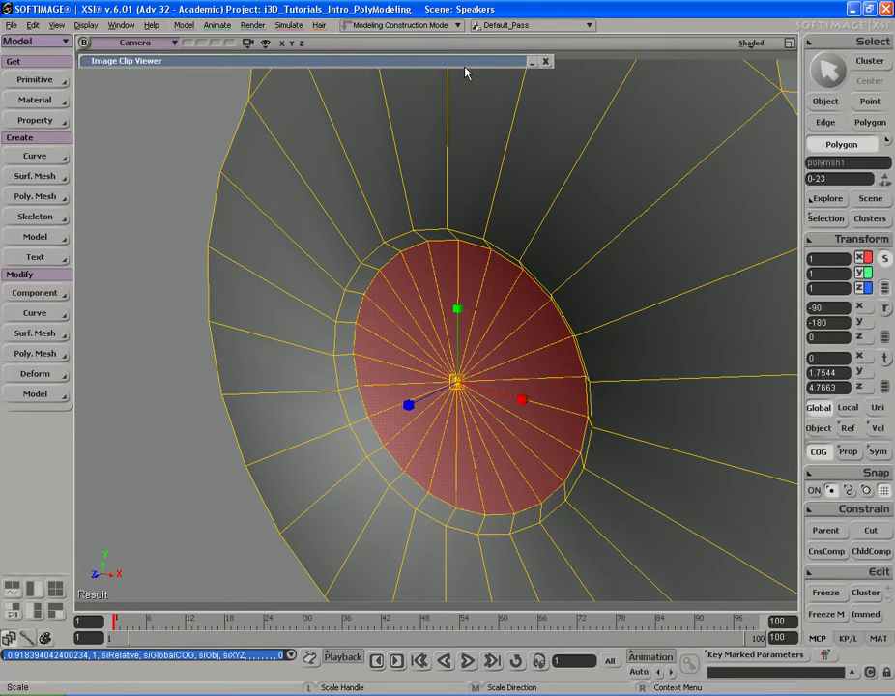
{"action": "double_click", "coordinate": [464, 64]}
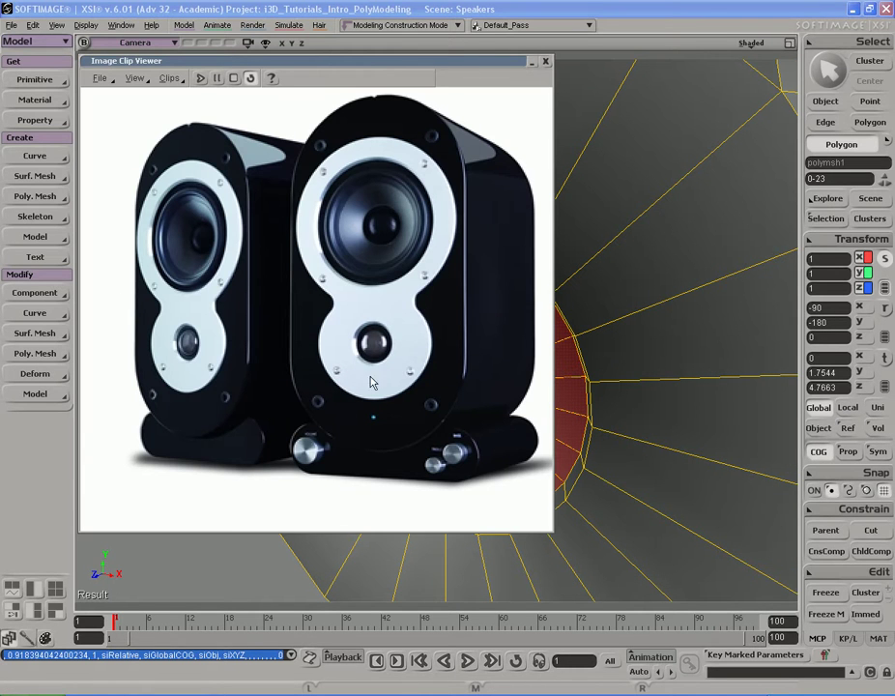
{"action": "double_click", "coordinate": [477, 64]}
{"action": "key", "text": "s"}
{"action": "right_click_drag", "start_coordinate": [523, 330], "coordinate": [523, 335]}
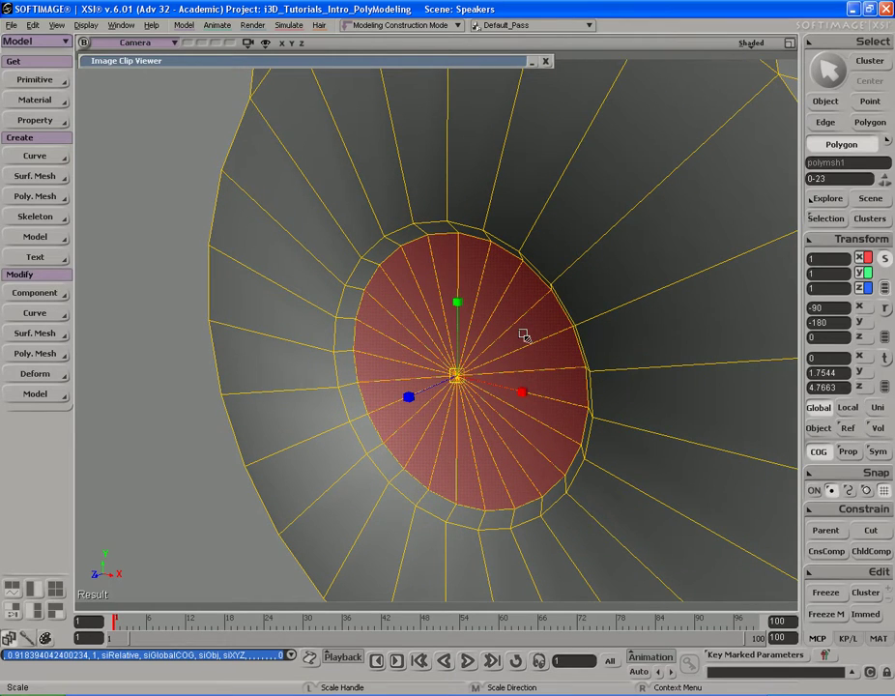
- Duplicate the recessed circle's polygons in place, scale them outward behind the rim, and inspect the result in wireframe
{"action": "key", "text": "ctrl+d"}
{"action": "left_click_drag", "start_coordinate": [496, 334], "coordinate": [499, 335]}
{"action": "middle_click", "coordinate": [751, 43]}
{"action": "key", "text": "s"}
{"action": "right_click_drag", "start_coordinate": [562, 223], "coordinate": [601, 242]}
{"action": "left_click_drag", "start_coordinate": [600, 319], "coordinate": [625, 307]}
{"action": "key", "text": "s"}
{"action": "right_click_drag", "start_coordinate": [626, 297], "coordinate": [599, 300]}
- Duplicate the widened circle's polygons, push them back to Z 4.2609 to deepen the tweeter hole, and restore shaded display
{"action": "key", "text": "ctrl+d"}
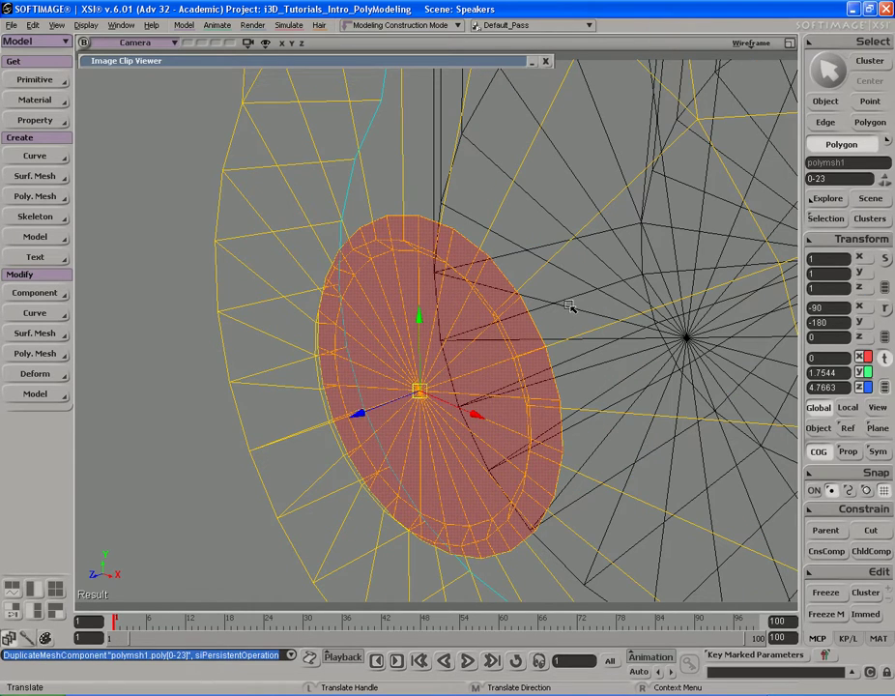
{"action": "left_click_drag", "start_coordinate": [367, 414], "coordinate": [437, 387]}
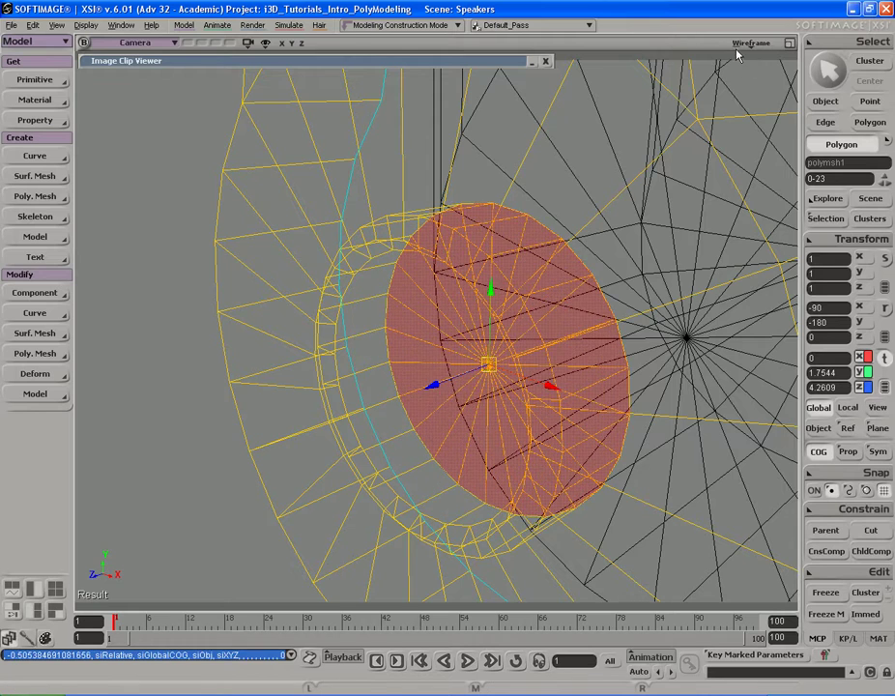
{"action": "middle_click", "coordinate": [740, 47]}
- Inspect the tweeter hole from several angles and preview its shading in a render region
{"action": "key", "text": "s"}
{"action": "middle_click_drag", "start_coordinate": [614, 333], "coordinate": [545, 340]}
{"action": "right_click_drag", "start_coordinate": [545, 341], "coordinate": [507, 320]}
{"action": "middle_click_drag", "start_coordinate": [508, 320], "coordinate": [559, 321]}
{"action": "key", "text": "s"}
{"action": "right_click_drag", "start_coordinate": [435, 320], "coordinate": [587, 321]}
{"action": "middle_click_drag", "start_coordinate": [588, 321], "coordinate": [541, 332]}
{"action": "right_click_drag", "start_coordinate": [542, 332], "coordinate": [498, 336]}
{"action": "key", "text": "space"}
{"action": "key", "text": "s"}
{"action": "middle_click_drag", "start_coordinate": [392, 340], "coordinate": [408, 354]}
{"action": "left_click_drag", "start_coordinate": [408, 354], "coordinate": [406, 342]}
{"action": "right_click_drag", "start_coordinate": [453, 358], "coordinate": [414, 352]}
{"action": "left_click_drag", "start_coordinate": [414, 352], "coordinate": [473, 340]}
{"action": "middle_click_drag", "start_coordinate": [517, 348], "coordinate": [400, 347]}
{"action": "key", "text": "s"}
{"action": "middle_click_drag", "start_coordinate": [329, 368], "coordinate": [398, 343]}
{"action": "key", "text": "q"}
{"action": "left_click_drag", "start_coordinate": [335, 205], "coordinate": [569, 423]}
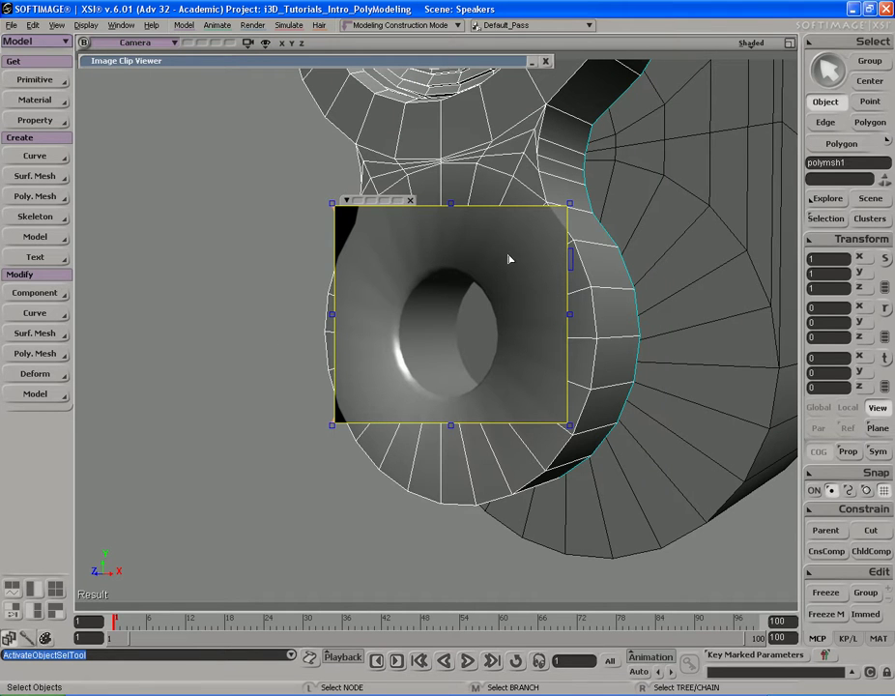
{"action": "key", "text": "q"}
{"action": "middle_click", "coordinate": [512, 294]}
- Select the edge loop around the tweeter hole's outer front rim and mark it as a hard edge
{"action": "key", "text": "s"}
{"action": "middle_click_drag", "start_coordinate": [586, 334], "coordinate": [474, 374]}
{"action": "key", "text": "i"}
{"action": "left_click_drag", "start_coordinate": [353, 245], "coordinate": [379, 260]}
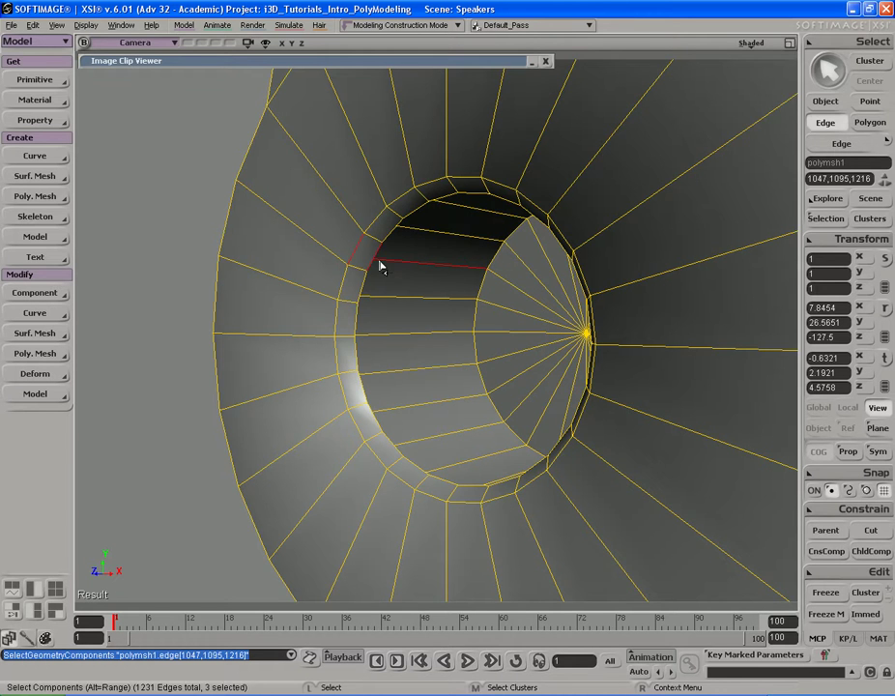
{"action": "key", "text": "s"}
{"action": "middle_click_drag", "start_coordinate": [380, 260], "coordinate": [427, 293]}
{"action": "right_click_drag", "start_coordinate": [427, 294], "coordinate": [430, 306]}
{"action": "left_click", "coordinate": [359, 310]}
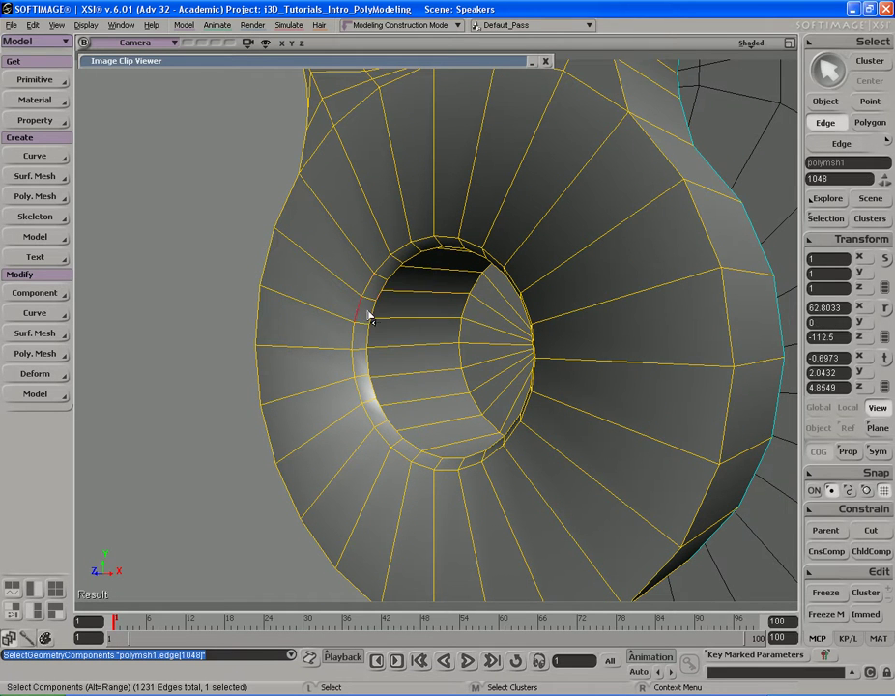
{"action": "middle_click", "coordinate": [390, 268], "text": "alt"}
{"action": "right_click", "coordinate": [620, 227]}
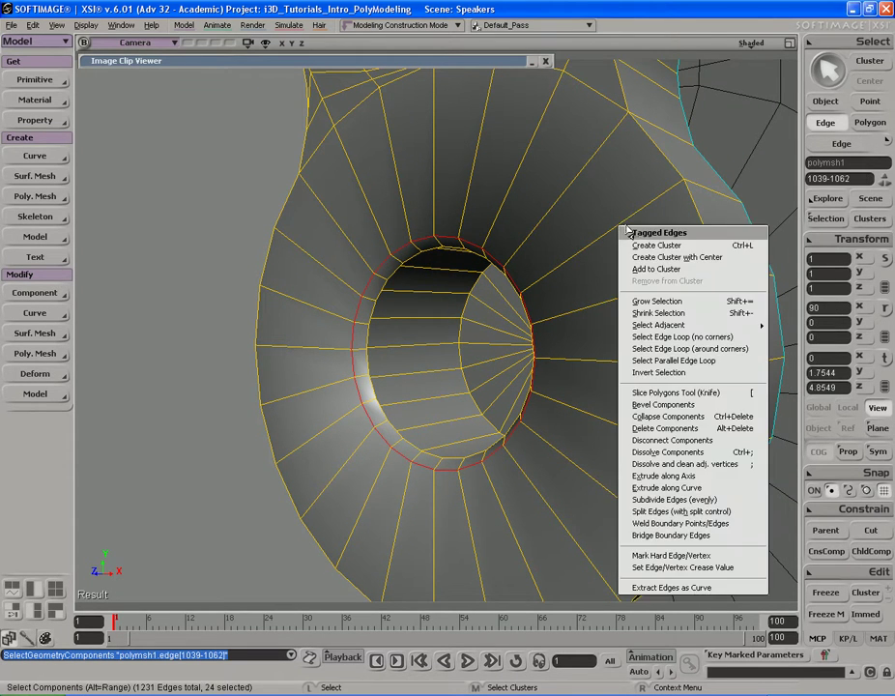
{"action": "left_click", "coordinate": [685, 557]}
{"action": "left_click", "coordinate": [312, 94]}
- Deselect the mesh and preview the hard-edged tweeter hole in a render region
{"action": "key", "text": "space"}
{"action": "key", "text": "s"}
{"action": "middle_click_drag", "start_coordinate": [365, 278], "coordinate": [489, 275]}
{"action": "left_click", "coordinate": [535, 256]}
{"action": "left_click", "coordinate": [208, 196]}
{"action": "key", "text": "q"}
{"action": "mouse_move", "coordinate": [308, 215]}
{"action": "left_mouse_down"}
{"action": "mouse_move", "coordinate": [396, 321]}
{"action": "mouse_move", "coordinate": [593, 486]}
{"action": "left_mouse_up"}
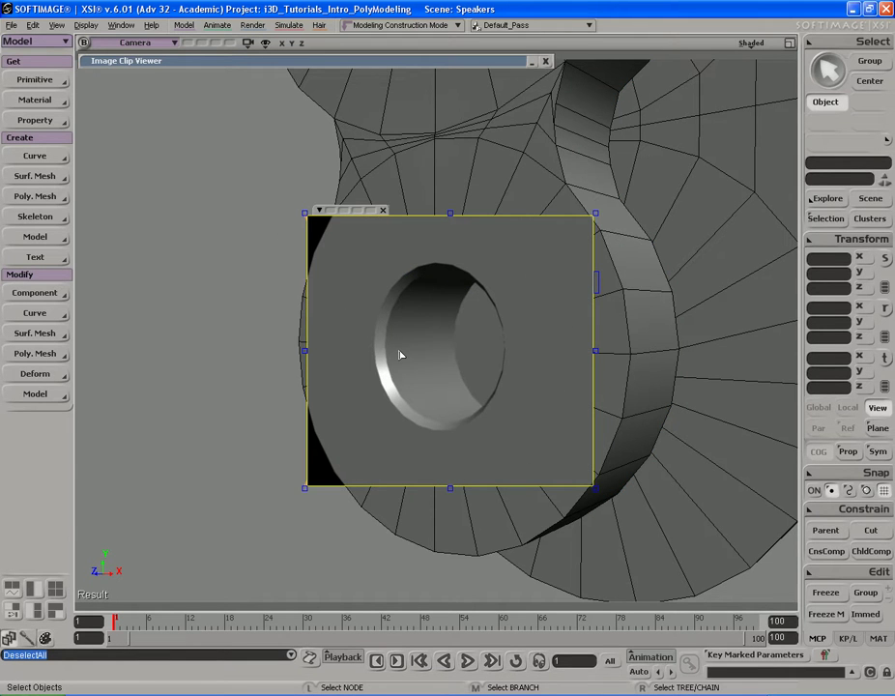
{"action": "key", "text": "q"}
{"action": "middle_click", "coordinate": [641, 294]}
- Select the front plate mesh, freeze its modeling operations, deselect it, and save the scene
{"action": "key", "text": "s"}
{"action": "middle_click_drag", "start_coordinate": [440, 348], "coordinate": [542, 309]}
{"action": "left_click_drag", "start_coordinate": [540, 259], "coordinate": [535, 373]}
{"action": "middle_click_drag", "start_coordinate": [437, 358], "coordinate": [493, 379]}
{"action": "left_click", "coordinate": [496, 389]}
{"action": "left_click", "coordinate": [839, 616]}
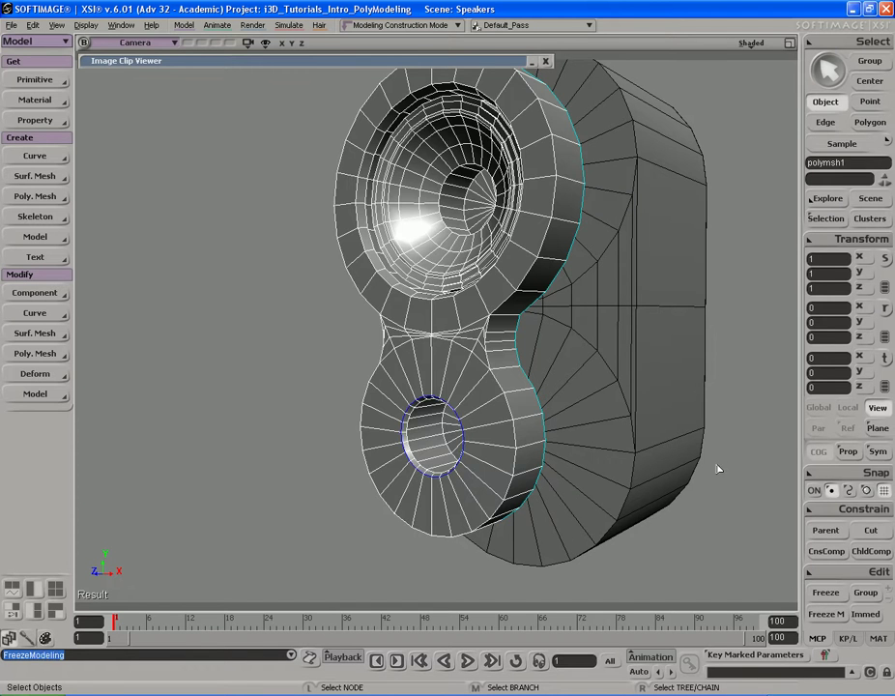
{"action": "left_click", "coordinate": [725, 474]}
{"action": "key", "text": "ctrl+s"}
- Check the tweeter dome in the reference image and create a polygon mesh sphere
{"action": "key", "text": "s"}
{"action": "left_click_drag", "start_coordinate": [584, 353], "coordinate": [586, 375]}
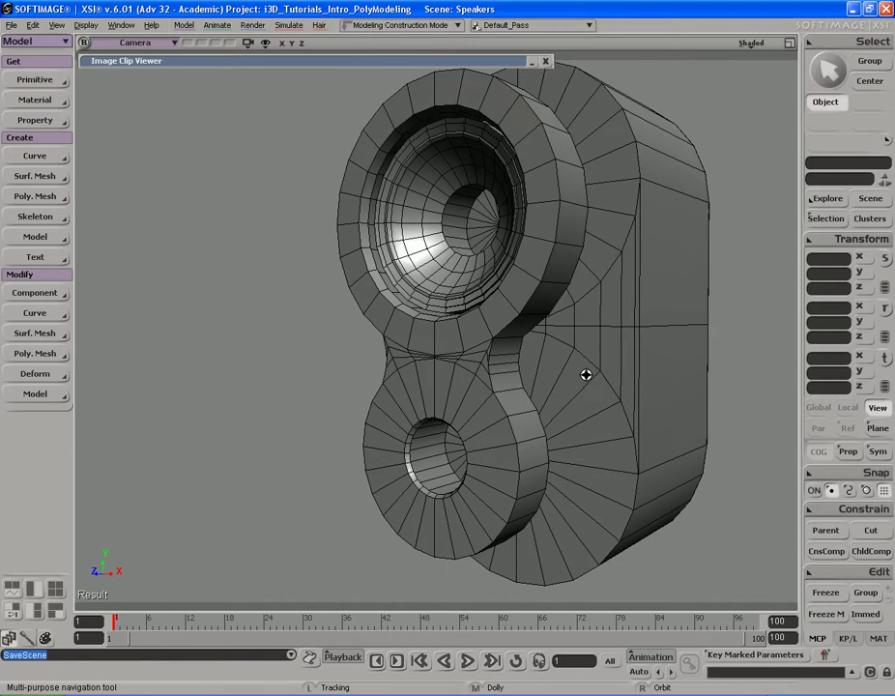
{"action": "double_click", "coordinate": [451, 62]}
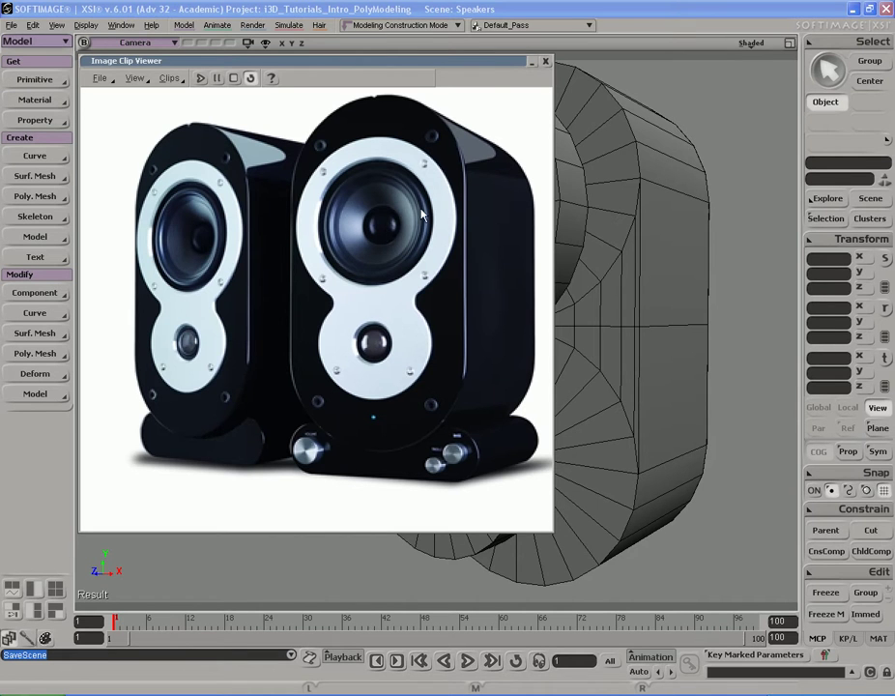
{"action": "double_click", "coordinate": [495, 63]}
{"action": "key", "text": "s"}
{"action": "right_click_drag", "start_coordinate": [533, 197], "coordinate": [541, 199]}
{"action": "left_click", "coordinate": [35, 80]}
{"action": "mouse_move", "coordinate": [145, 106]}
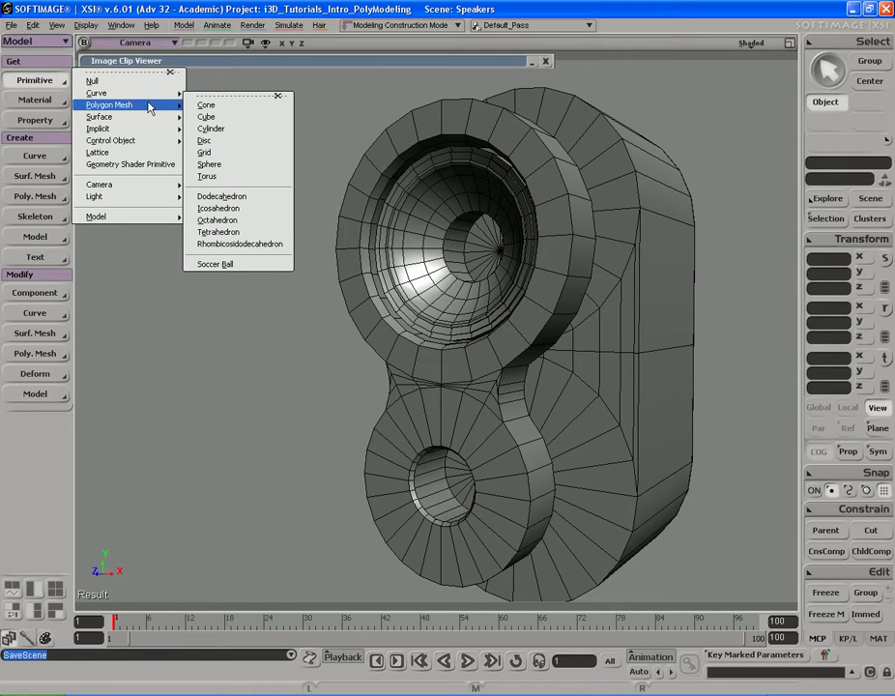
{"action": "left_click", "coordinate": [224, 166]}
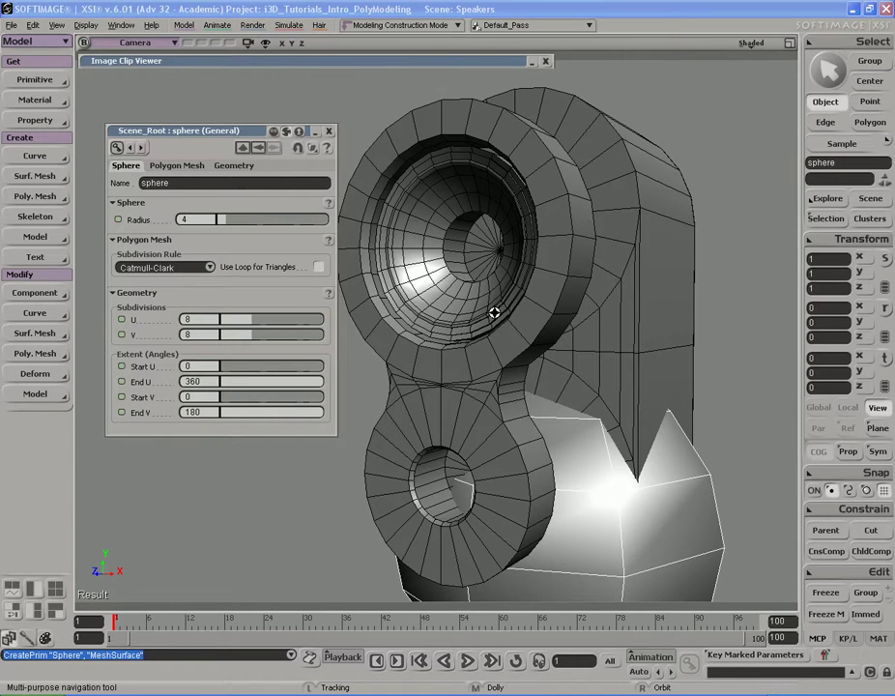
- Rotate the sphere 90 degrees about X and move it forward to Z 3.6403
{"action": "left_click_drag", "start_coordinate": [495, 312], "coordinate": [506, 276]}
{"action": "middle_click_drag", "start_coordinate": [451, 285], "coordinate": [552, 290]}
{"action": "key", "text": "c"}
{"action": "left_click_drag", "start_coordinate": [544, 356], "coordinate": [527, 449]}
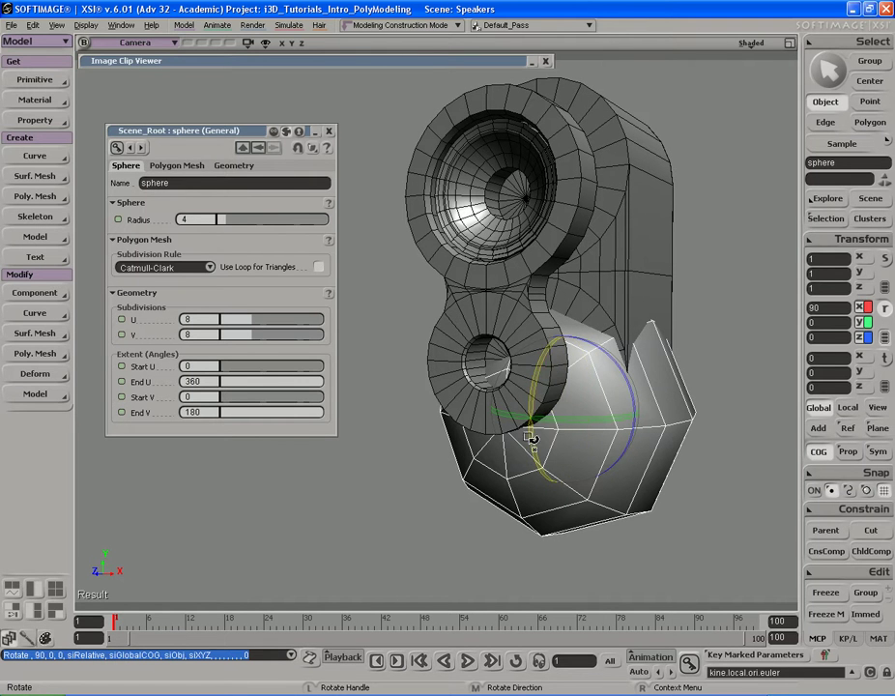
{"action": "key", "text": "v"}
{"action": "middle_click_drag", "start_coordinate": [693, 336], "coordinate": [638, 357]}
{"action": "key", "text": "s"}
{"action": "left_click_drag", "start_coordinate": [589, 317], "coordinate": [591, 307]}
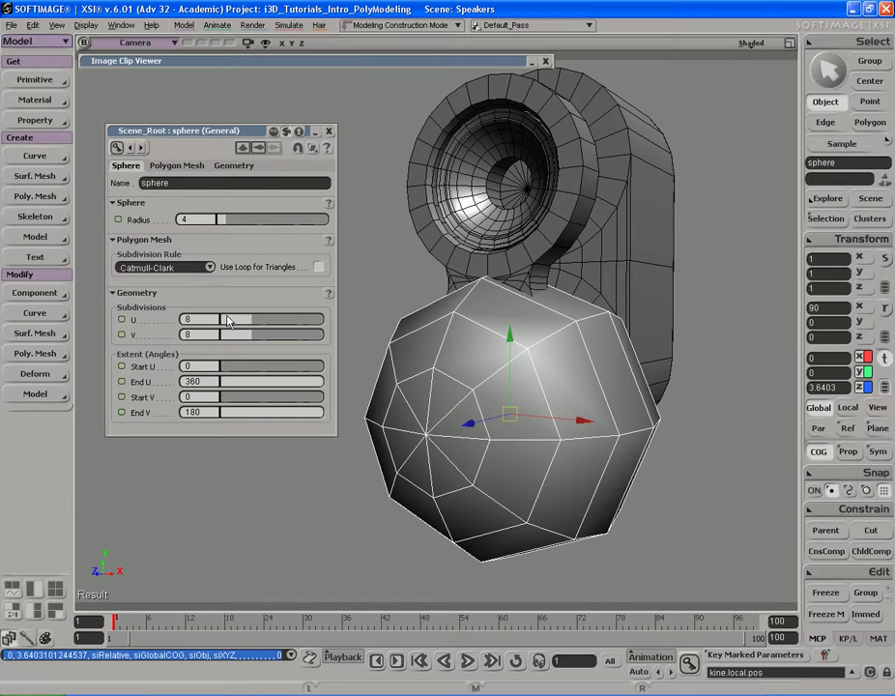
- Set the sphere's U and V subdivisions to 24 and scale it uniformly to about 0.3037
{"action": "left_click_drag", "start_coordinate": [247, 326], "coordinate": [327, 330]}
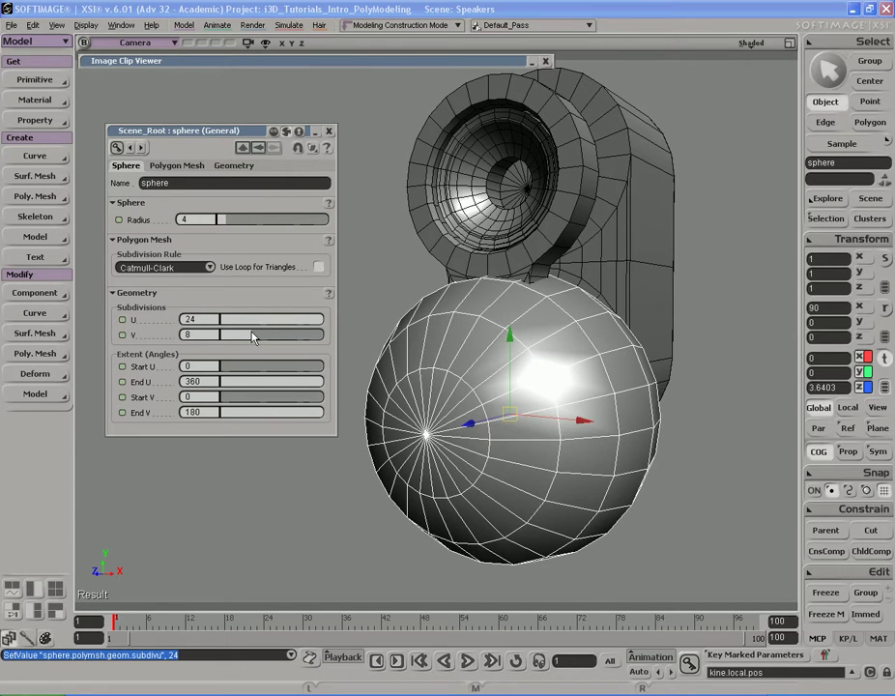
{"action": "left_click", "coordinate": [329, 132]}
{"action": "key", "text": "s"}
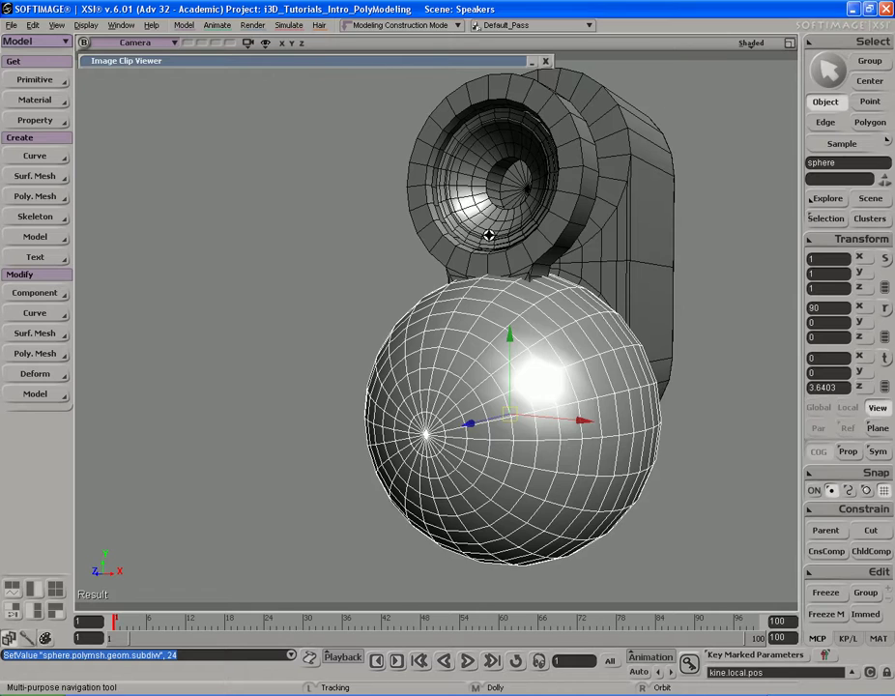
{"action": "right_click_drag", "start_coordinate": [489, 236], "coordinate": [511, 250]}
{"action": "key", "text": "x"}
{"action": "middle_click_drag", "start_coordinate": [665, 286], "coordinate": [576, 318]}
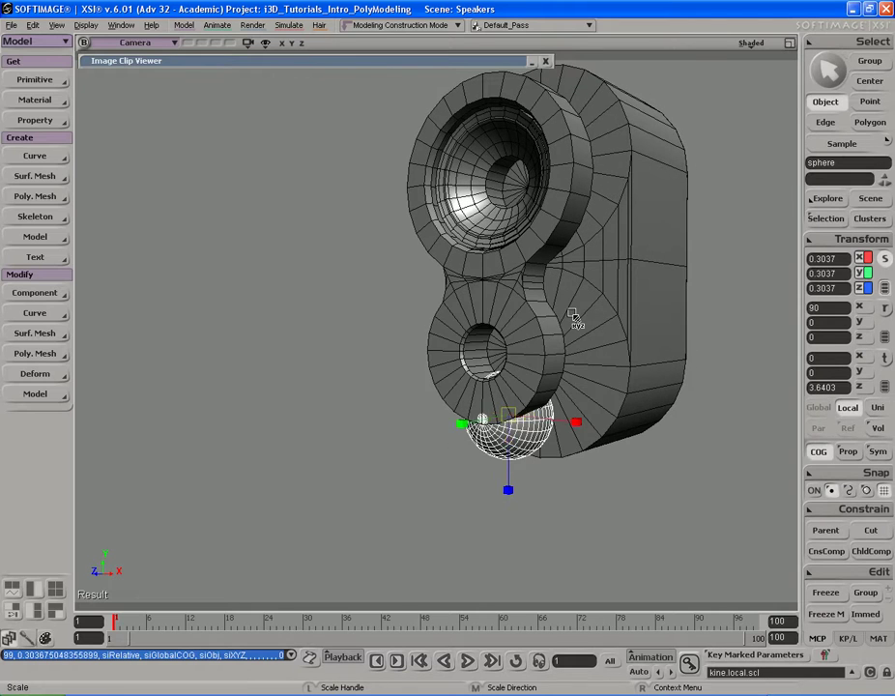
- Move the sphere freehand near the tweeter hole, to about X -0.7195, Y 2.4774, Z 1.9424
{"action": "key", "text": "s"}
{"action": "left_click_drag", "start_coordinate": [575, 318], "coordinate": [552, 312]}
{"action": "right_click_drag", "start_coordinate": [553, 312], "coordinate": [567, 316]}
{"action": "middle_click_drag", "start_coordinate": [566, 316], "coordinate": [466, 320]}
{"action": "left_click_drag", "start_coordinate": [466, 320], "coordinate": [460, 313]}
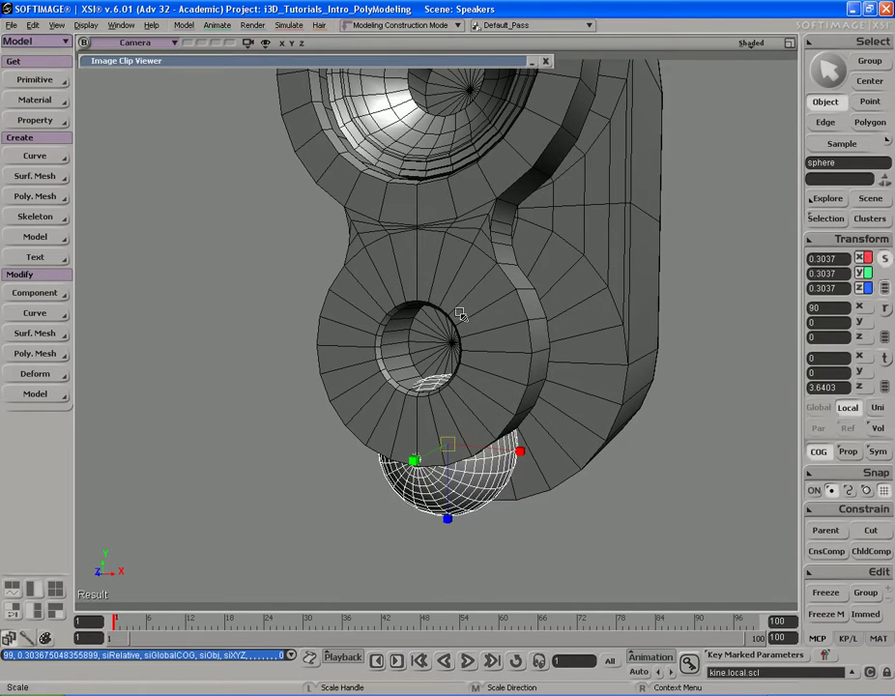
{"action": "key", "text": "s"}
{"action": "right_click_drag", "start_coordinate": [460, 313], "coordinate": [457, 311]}
{"action": "key", "text": "v"}
{"action": "left_click_drag", "start_coordinate": [445, 365], "coordinate": [495, 273]}
{"action": "key", "text": "f"}
{"action": "key", "text": "s"}
{"action": "right_click_drag", "start_coordinate": [495, 275], "coordinate": [448, 292]}
{"action": "key", "text": "s"}
{"action": "middle_click_drag", "start_coordinate": [476, 373], "coordinate": [353, 364]}
{"action": "left_click_drag", "start_coordinate": [450, 394], "coordinate": [555, 318]}
{"action": "key", "text": "s"}
{"action": "middle_click_drag", "start_coordinate": [556, 318], "coordinate": [471, 331]}
{"action": "right_click_drag", "start_coordinate": [472, 331], "coordinate": [499, 314]}
{"action": "key", "text": "s"}
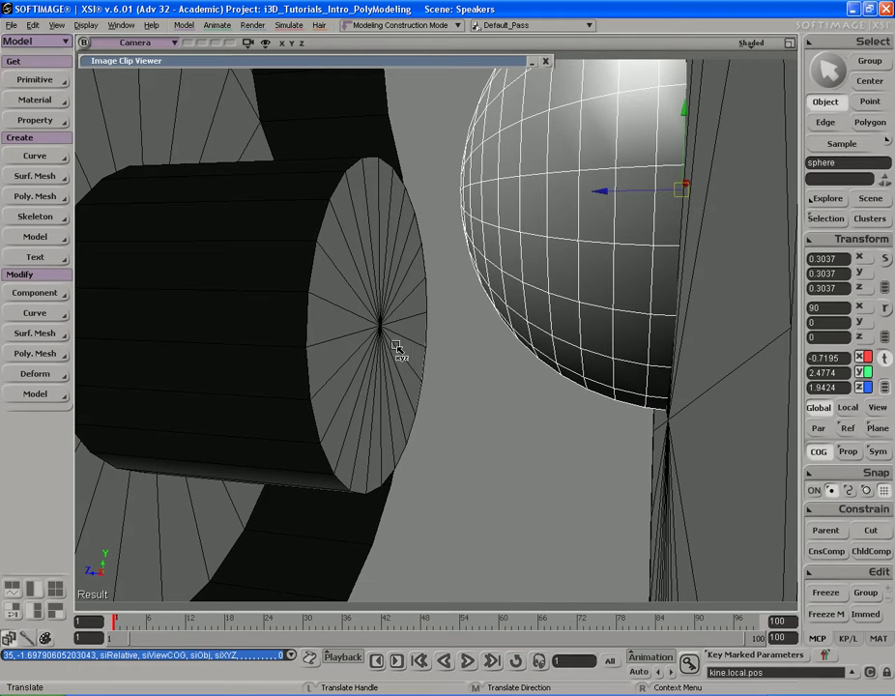
- Try to pick the centre point of the tweeter hole's back face, and reselect the sphere
{"action": "key", "text": "space"}
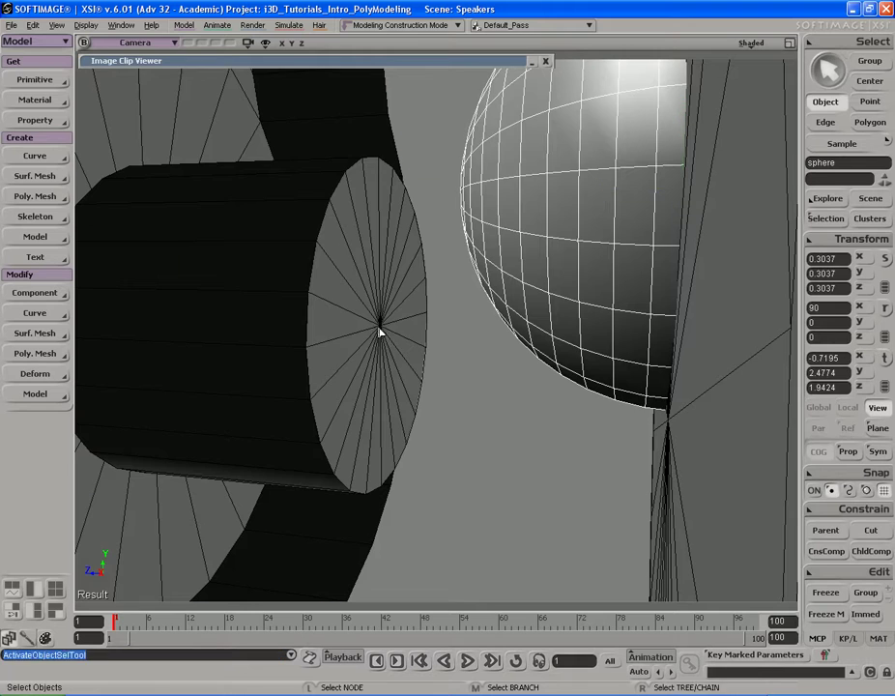
{"action": "left_click", "coordinate": [382, 332]}
{"action": "key", "text": "t"}
{"action": "left_click", "coordinate": [381, 328]}
{"action": "key", "text": "s"}
{"action": "middle_click_drag", "start_coordinate": [441, 342], "coordinate": [338, 351]}
{"action": "key", "text": "s"}
{"action": "key", "text": "s"}
{"action": "middle_click_drag", "start_coordinate": [266, 332], "coordinate": [482, 322]}
{"action": "left_click_drag", "start_coordinate": [481, 322], "coordinate": [487, 336]}
{"action": "key", "text": "space"}
{"action": "left_click", "coordinate": [522, 279]}
- Snap the sphere to the centre point of the tweeter hole's back face at X 0, Y 1.7544, Z 3.4462
{"action": "key", "text": "s"}
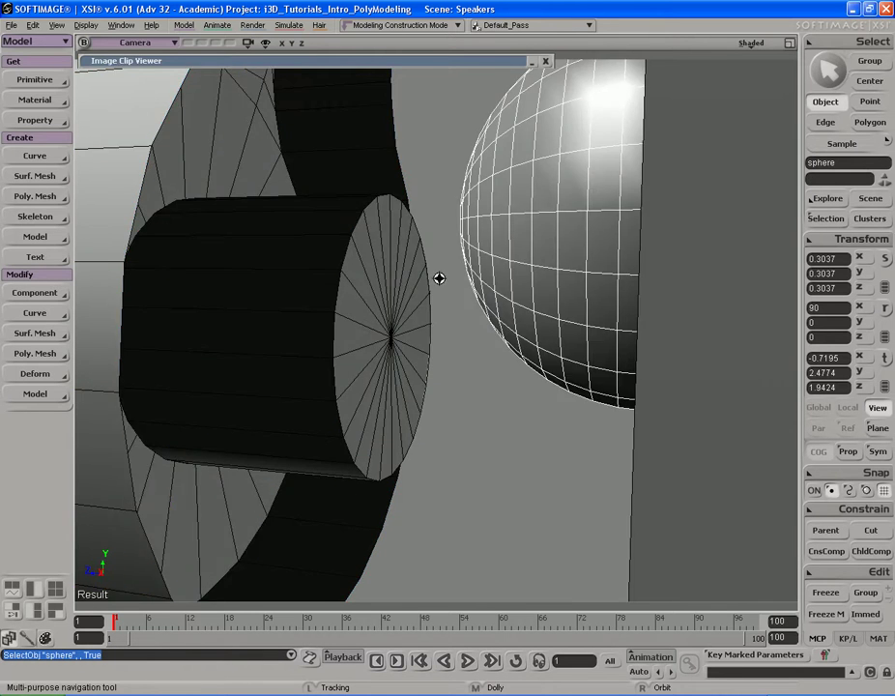
{"action": "middle_click_drag", "start_coordinate": [440, 278], "coordinate": [506, 290]}
{"action": "right_click_drag", "start_coordinate": [506, 290], "coordinate": [513, 254]}
{"action": "key", "text": "s"}
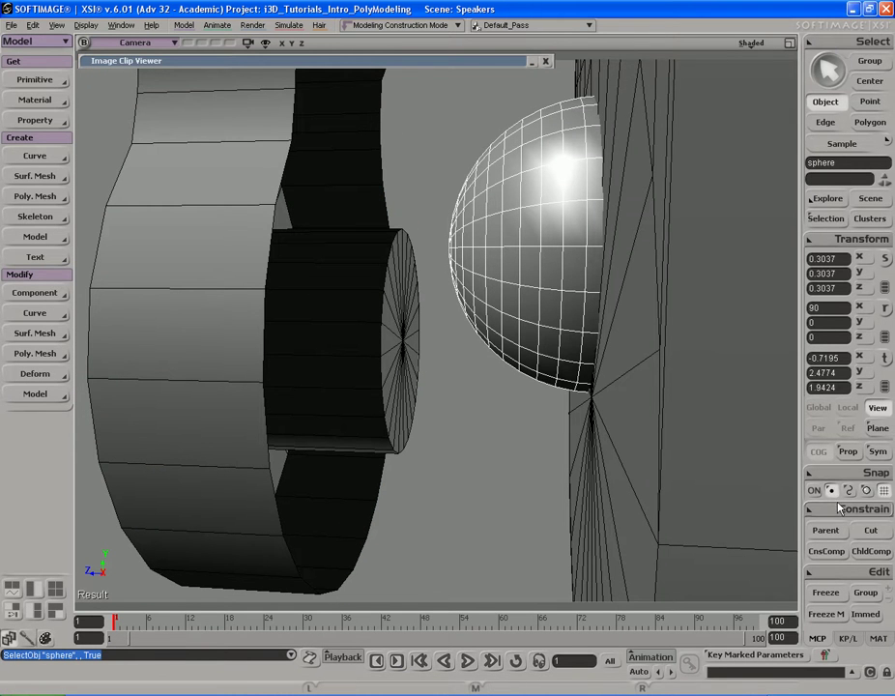
{"action": "key", "text": "s"}
{"action": "middle_click_drag", "start_coordinate": [523, 335], "coordinate": [501, 342]}
{"action": "key", "text": "v"}
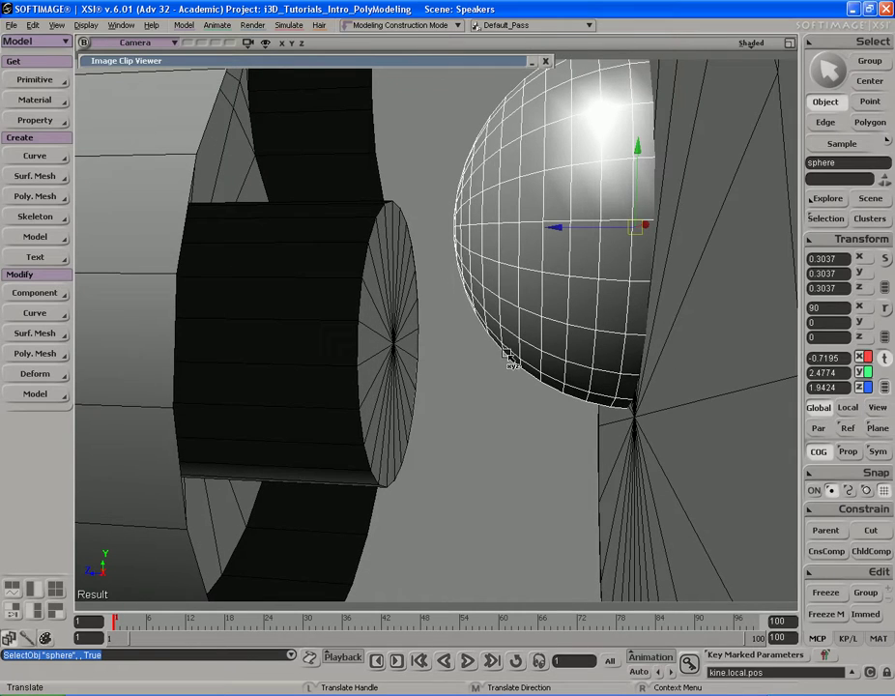
{"action": "left_click_drag", "start_coordinate": [419, 354], "coordinate": [393, 344], "text": "ctrl"}
- In wireframe display, move the sphere off the back face's centre point and snap it back onto that point
{"action": "key", "text": "s"}
{"action": "mouse_move", "coordinate": [365, 348]}
{"action": "right_mouse_down"}
{"action": "mouse_move", "coordinate": [455, 352]}
{"action": "mouse_move", "coordinate": [364, 349]}
{"action": "mouse_move", "coordinate": [383, 348]}
{"action": "right_mouse_up"}
{"action": "middle_click", "coordinate": [748, 46]}
{"action": "key", "text": "s"}
{"action": "right_click_drag", "start_coordinate": [723, 106], "coordinate": [698, 135]}
{"action": "middle_click_drag", "start_coordinate": [698, 135], "coordinate": [601, 221]}
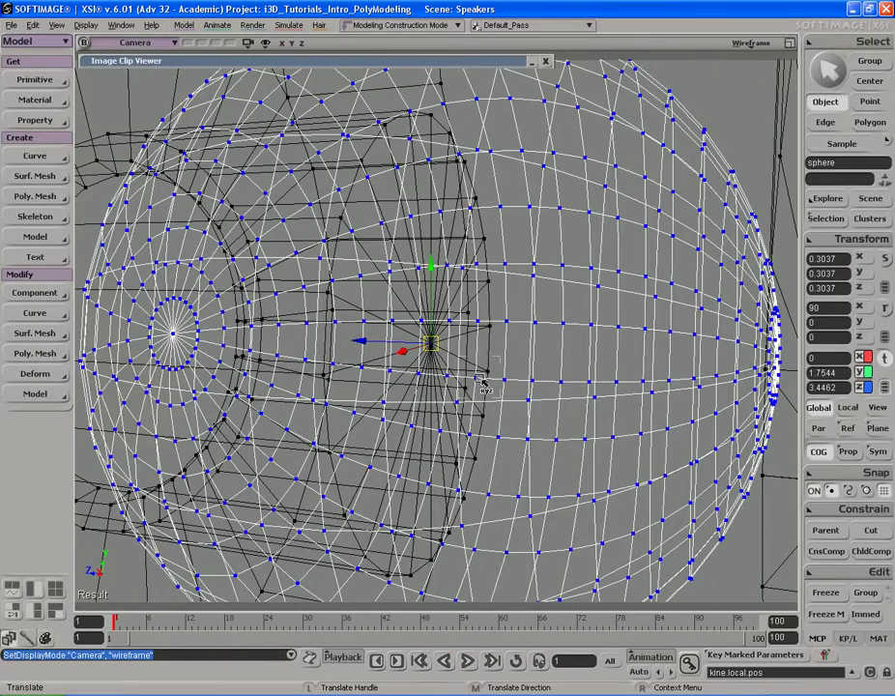
{"action": "left_click_drag", "start_coordinate": [597, 371], "coordinate": [710, 362]}
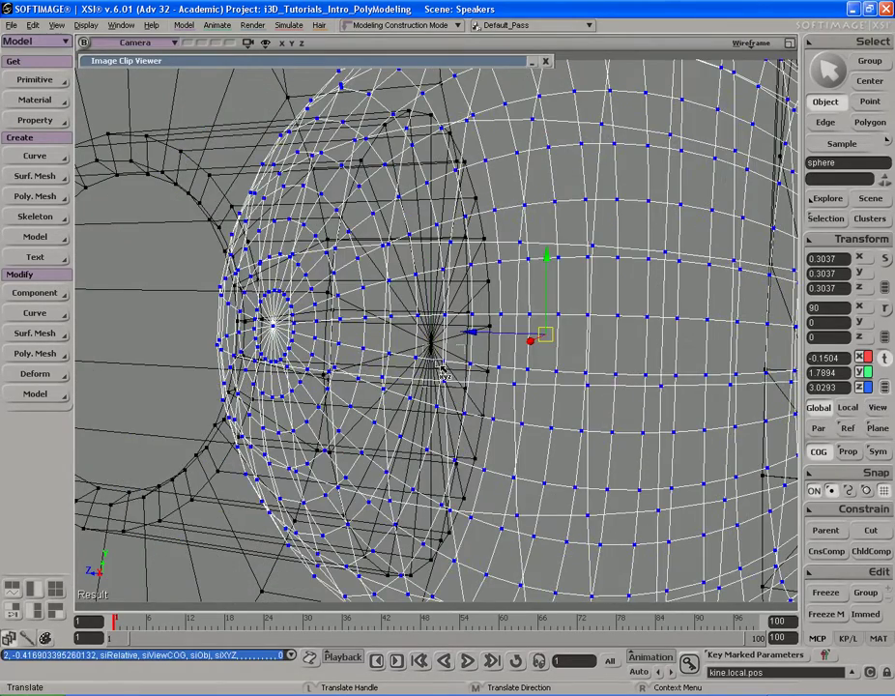
{"action": "left_click_drag", "start_coordinate": [433, 355], "coordinate": [431, 354], "text": "ctrl"}
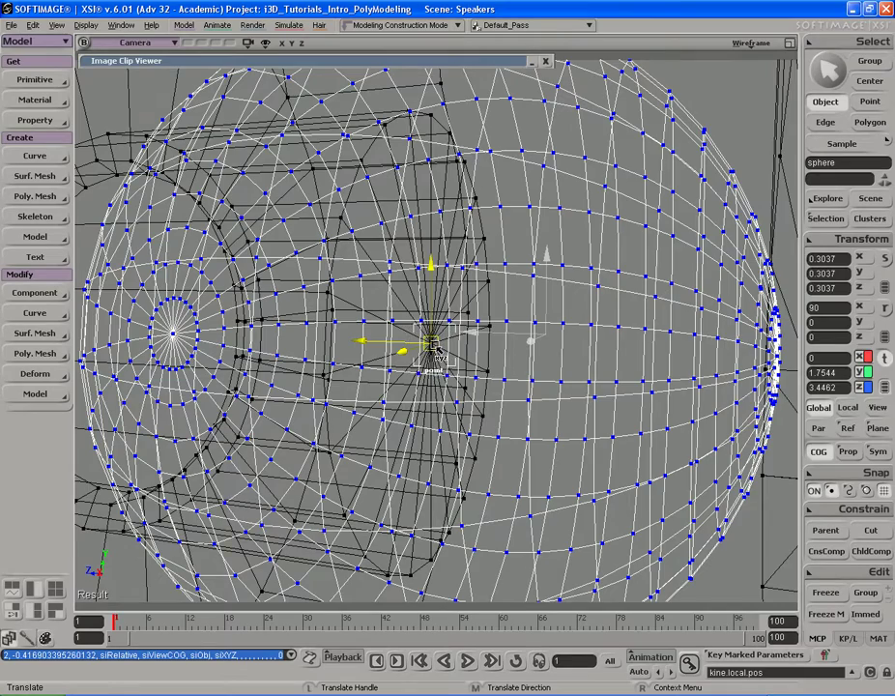
- Restore shaded display and scale the sphere uniformly to about 0.1856 to fit inside the tweeter hole
{"action": "key", "text": "s"}
{"action": "middle_click_drag", "start_coordinate": [437, 349], "coordinate": [527, 336]}
{"action": "right_click_drag", "start_coordinate": [527, 337], "coordinate": [508, 335]}
{"action": "right_click_drag", "start_coordinate": [588, 325], "coordinate": [522, 333]}
{"action": "middle_click_drag", "start_coordinate": [522, 334], "coordinate": [513, 246]}
{"action": "left_click_drag", "start_coordinate": [512, 246], "coordinate": [498, 296]}
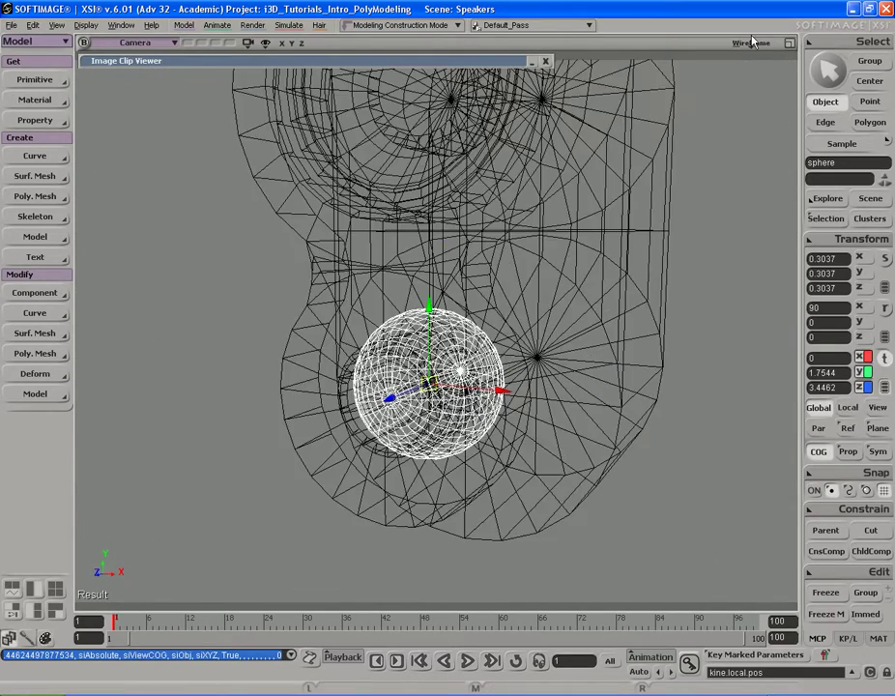
{"action": "middle_click", "coordinate": [752, 43]}
{"action": "key", "text": "s"}
{"action": "right_click_drag", "start_coordinate": [625, 260], "coordinate": [564, 270]}
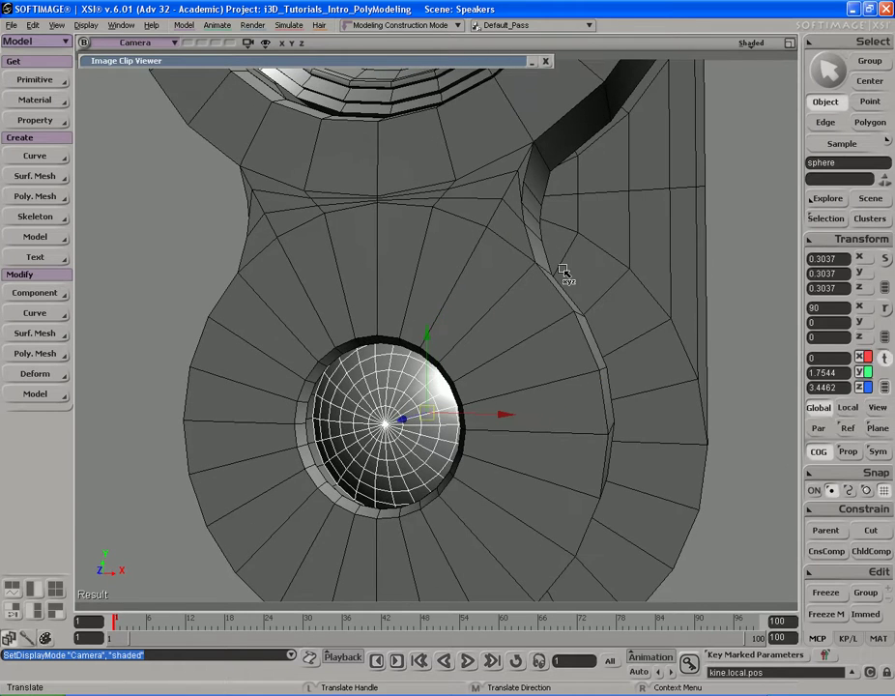
{"action": "key", "text": "x"}
{"action": "left_click_drag", "start_coordinate": [587, 275], "coordinate": [561, 285]}
- Move the sphere forward into the tweeter hole, to about Z 4.2068
{"action": "key", "text": "s"}
{"action": "right_click_drag", "start_coordinate": [560, 285], "coordinate": [549, 265]}
{"action": "left_click_drag", "start_coordinate": [550, 265], "coordinate": [567, 246]}
{"action": "key", "text": "v"}
{"action": "key", "text": "s"}
{"action": "right_click_drag", "start_coordinate": [611, 235], "coordinate": [626, 231]}
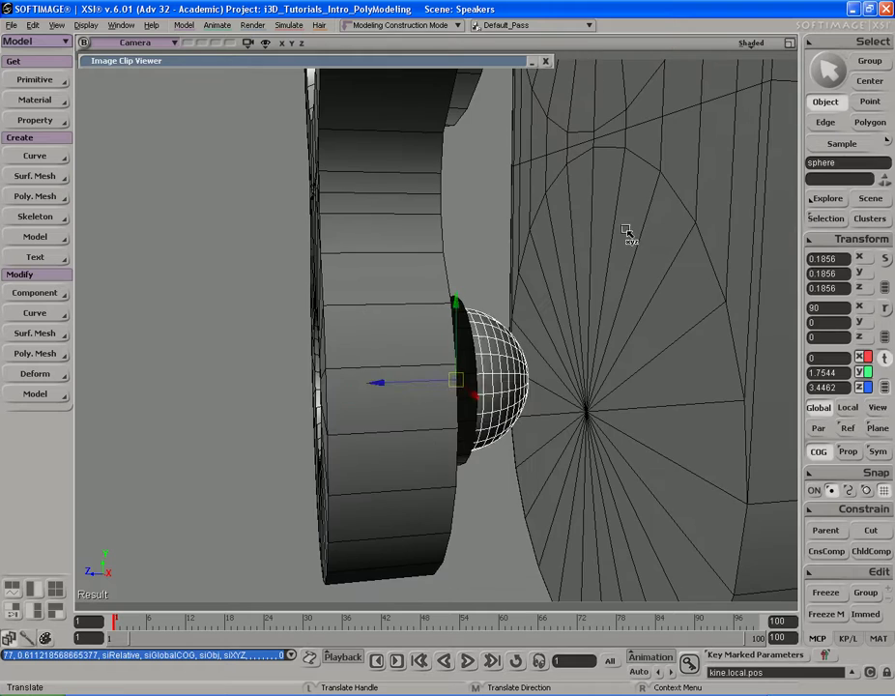
{"action": "left_click_drag", "start_coordinate": [626, 232], "coordinate": [540, 232]}
- Flatten the sphere along its local Y axis to a scale of 0.16
{"action": "key", "text": "s"}
{"action": "right_click_drag", "start_coordinate": [553, 229], "coordinate": [581, 226]}
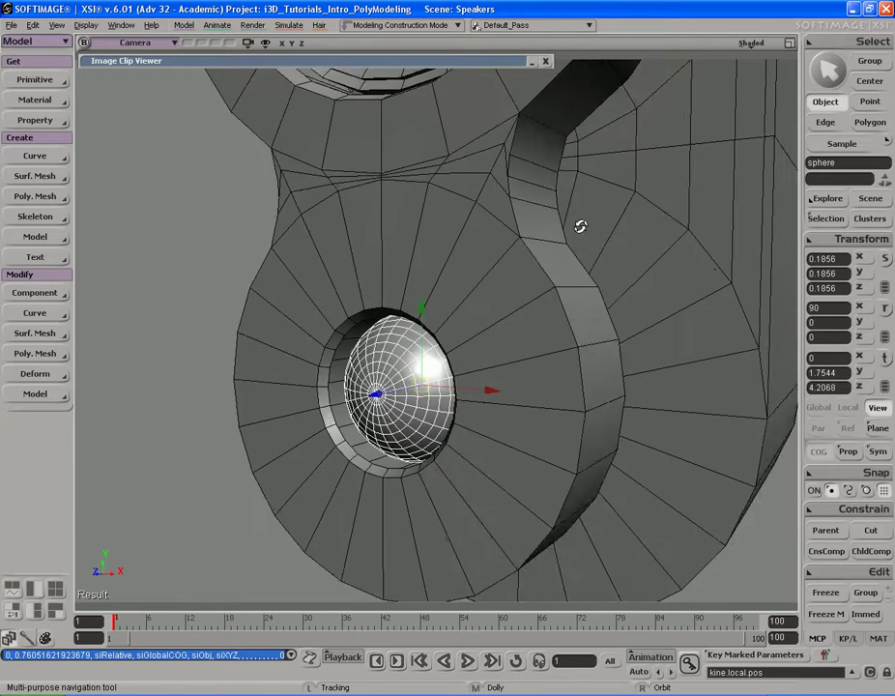
{"action": "middle_click_drag", "start_coordinate": [582, 226], "coordinate": [577, 237]}
{"action": "left_click_drag", "start_coordinate": [577, 238], "coordinate": [586, 205]}
{"action": "key", "text": "x"}
{"action": "key", "text": "s"}
{"action": "right_click_drag", "start_coordinate": [542, 310], "coordinate": [538, 309]}
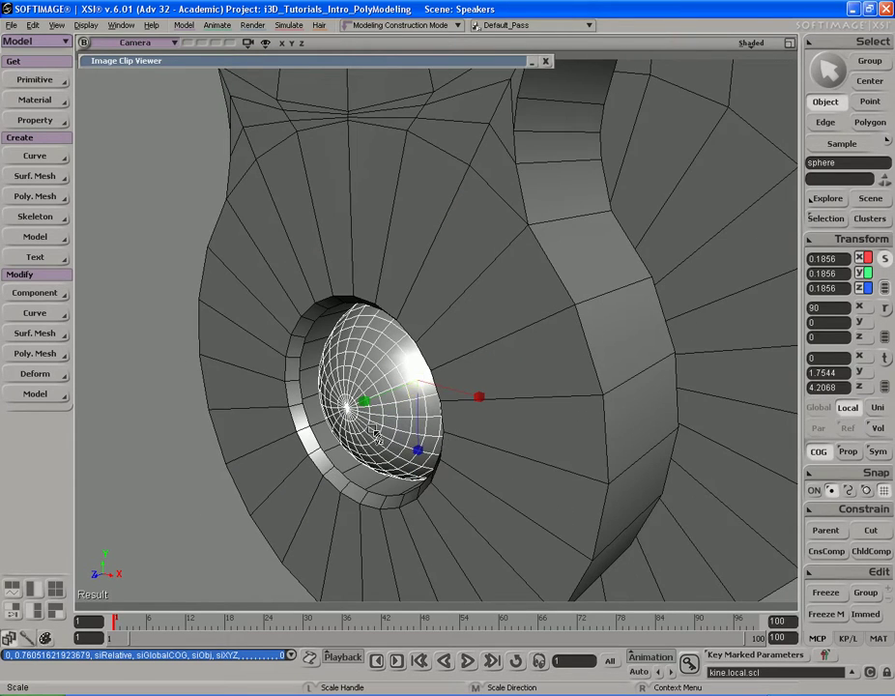
{"action": "left_click_drag", "start_coordinate": [364, 400], "coordinate": [379, 393]}
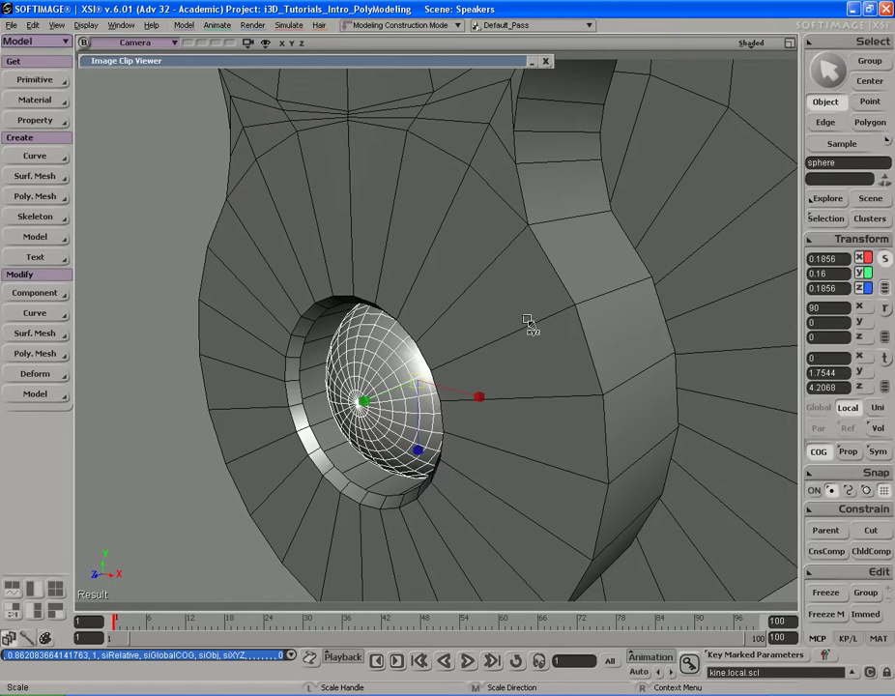
- Move the flattened sphere forward to about Z 4.4281 and compare it with the tweeter dome in the reference image
{"action": "key", "text": "v"}
{"action": "middle_click_drag", "start_coordinate": [541, 308], "coordinate": [520, 315]}
{"action": "key", "text": "s"}
{"action": "right_click_drag", "start_coordinate": [520, 315], "coordinate": [509, 311]}
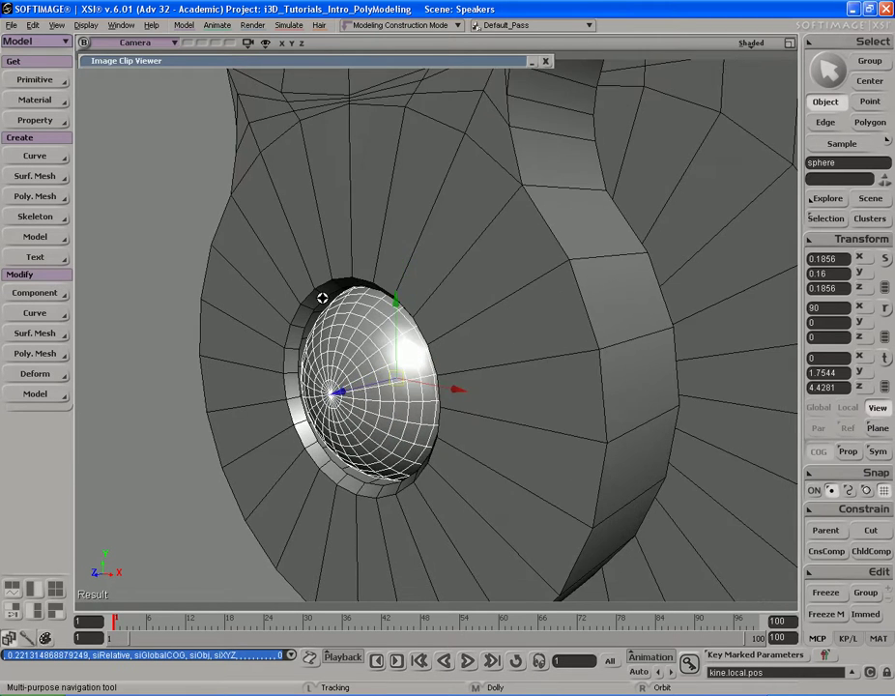
{"action": "middle_click_drag", "start_coordinate": [321, 297], "coordinate": [420, 133]}
{"action": "double_click", "coordinate": [438, 61]}
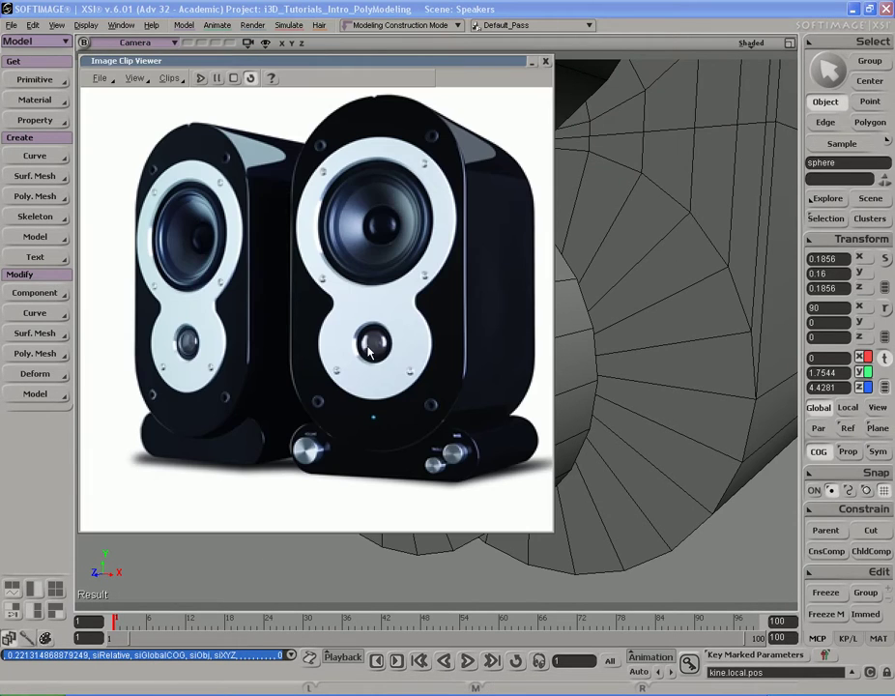
{"action": "double_click", "coordinate": [497, 61]}
- Preview the tweeter dome in a render region and close the region
{"action": "key", "text": "s"}
{"action": "right_click_drag", "start_coordinate": [582, 209], "coordinate": [553, 214]}
{"action": "middle_click_drag", "start_coordinate": [591, 214], "coordinate": [533, 214]}
{"action": "right_click_drag", "start_coordinate": [534, 214], "coordinate": [582, 220]}
{"action": "middle_click_drag", "start_coordinate": [366, 232], "coordinate": [562, 214]}
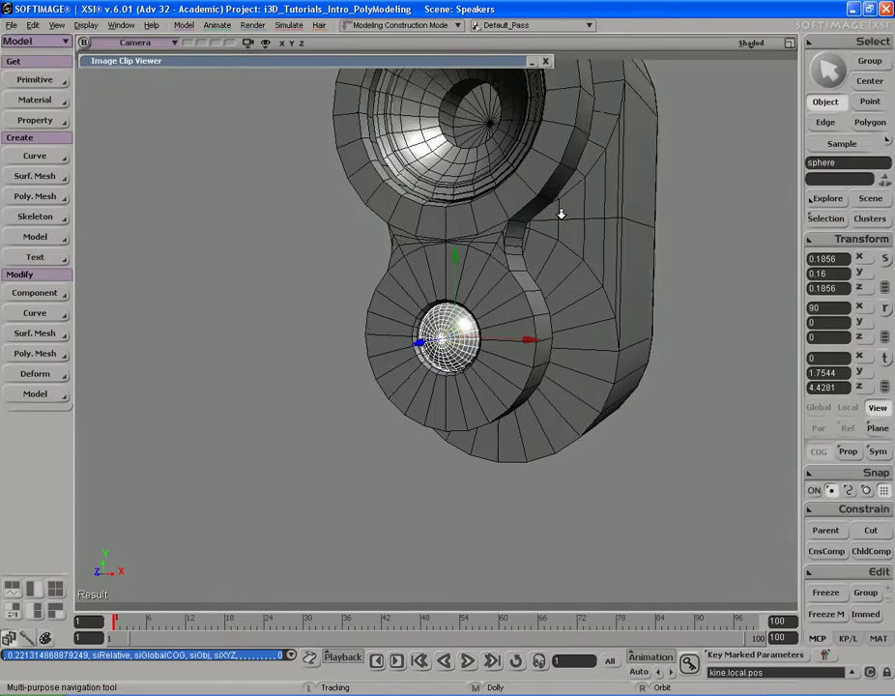
{"action": "right_click_drag", "start_coordinate": [561, 214], "coordinate": [546, 273]}
{"action": "key", "text": "space"}
{"action": "left_click_drag", "start_coordinate": [456, 378], "coordinate": [510, 409]}
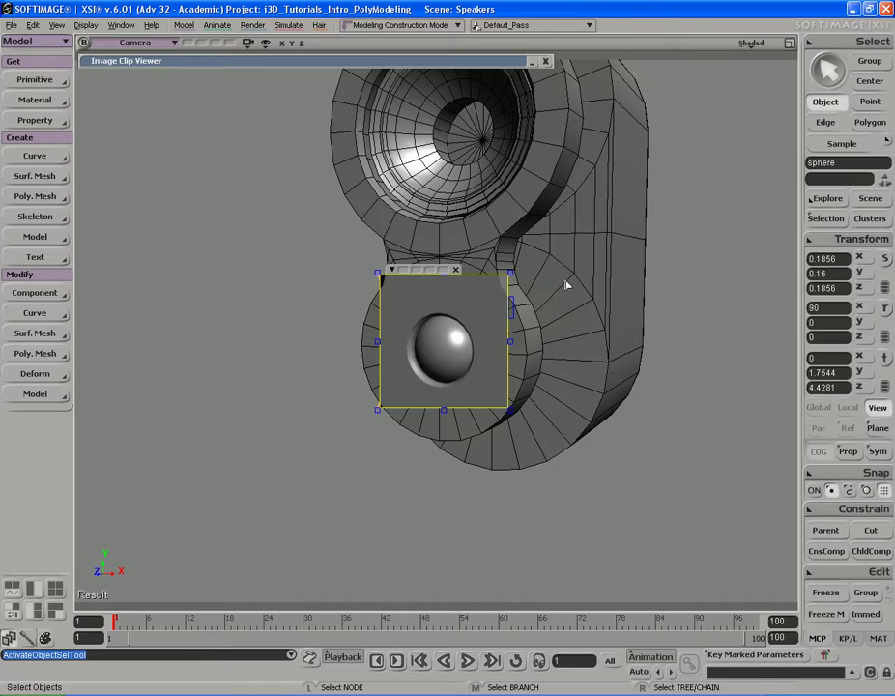
{"action": "key", "text": "shift+q"}
- Scale the tweeter dome down to 0.1684 in X and Z and 0.1452 in Y, and preview it in a render region
{"action": "key", "text": "x"}
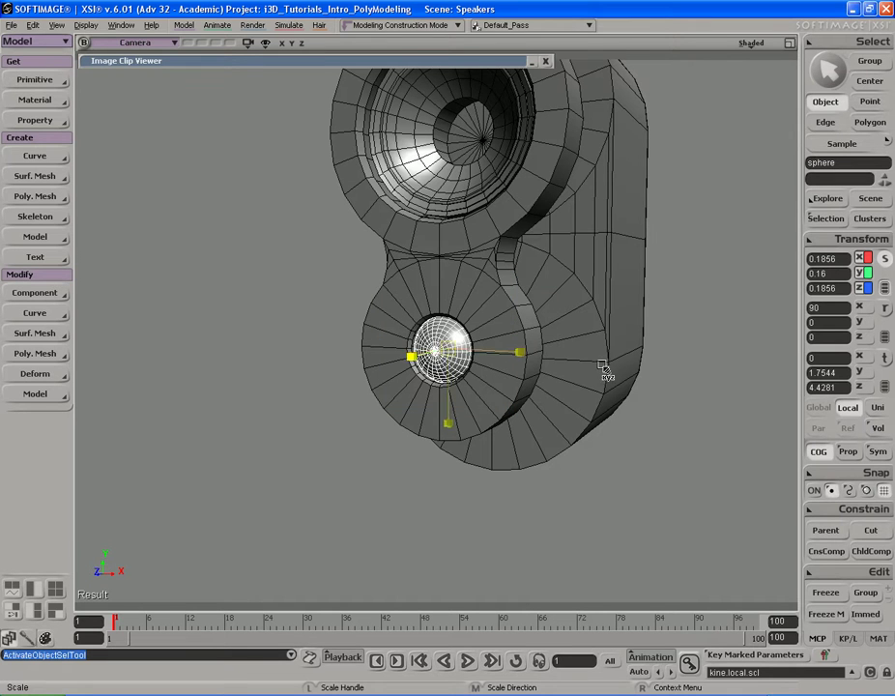
{"action": "left_click_drag", "start_coordinate": [593, 372], "coordinate": [591, 371]}
{"action": "key", "text": "q"}
{"action": "left_click_drag", "start_coordinate": [354, 262], "coordinate": [554, 426]}
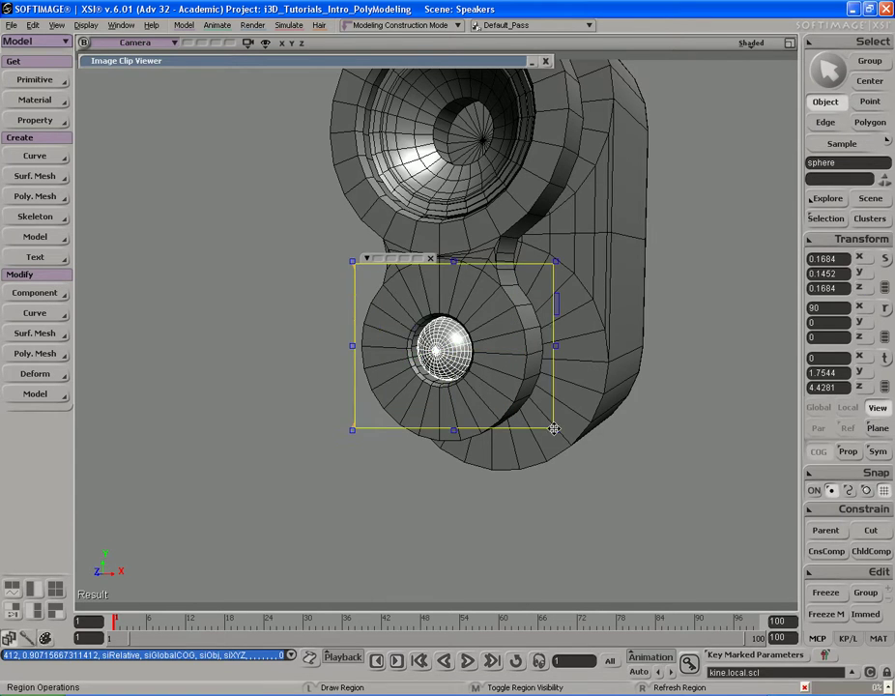
{"action": "key", "text": "shift+q"}
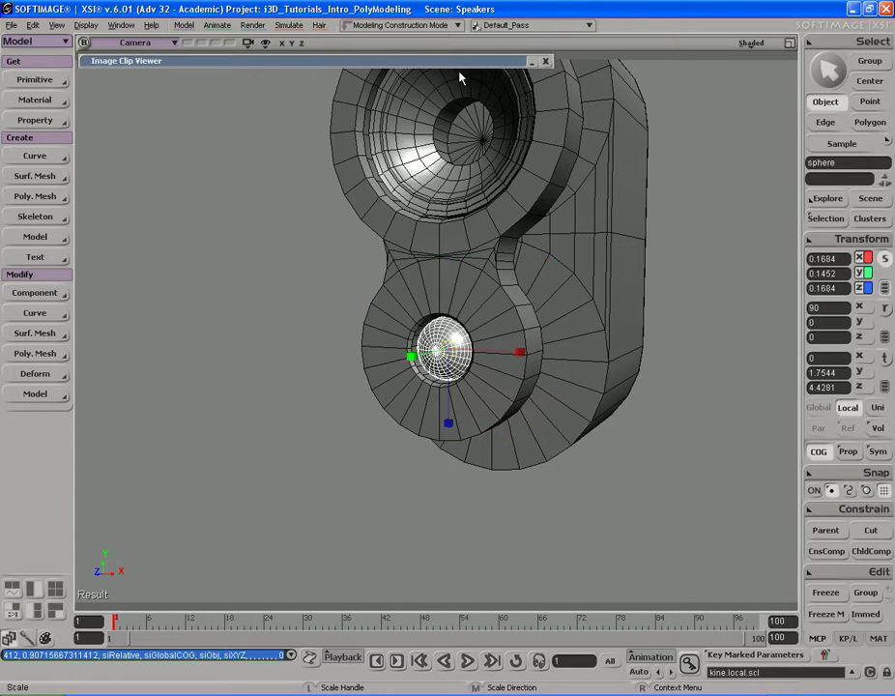
- Compare the tweeter dome with the reference image and preview it in render regions from different angles
{"action": "double_click", "coordinate": [460, 64]}
{"action": "double_click", "coordinate": [459, 66]}
{"action": "key", "text": "s"}
{"action": "right_click_drag", "start_coordinate": [475, 314], "coordinate": [524, 316]}
{"action": "key", "text": "q"}
{"action": "left_click_drag", "start_coordinate": [358, 273], "coordinate": [579, 431]}
{"action": "key", "text": "shift+q"}
{"action": "key", "text": "s"}
{"action": "mouse_move", "coordinate": [598, 344]}
{"action": "right_mouse_down"}
{"action": "mouse_move", "coordinate": [579, 312]}
{"action": "mouse_move", "coordinate": [561, 314]}
{"action": "right_mouse_up"}
{"action": "key", "text": "space"}
{"action": "key", "text": "q"}
{"action": "left_click_drag", "start_coordinate": [338, 355], "coordinate": [505, 496]}
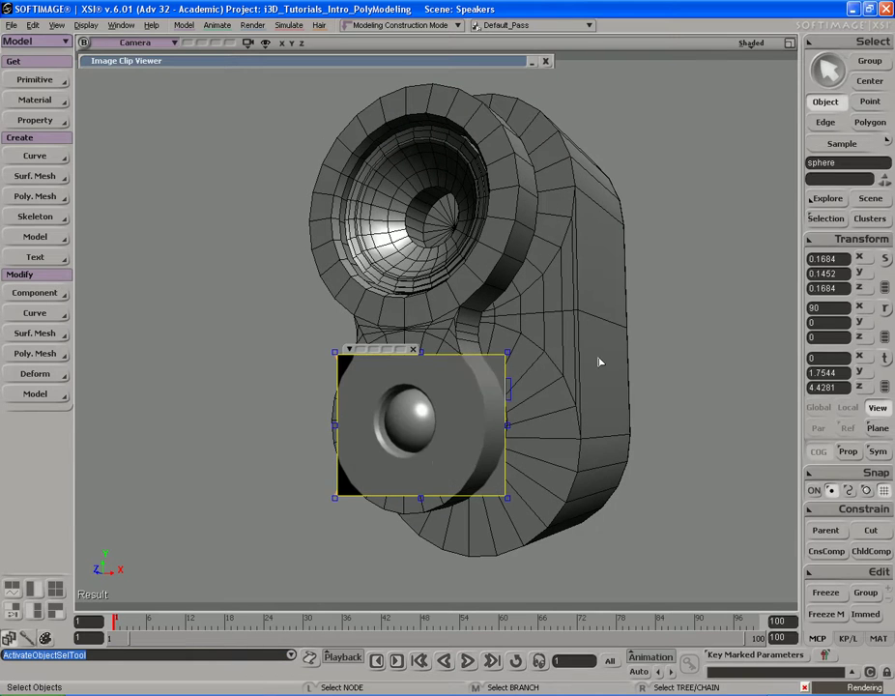
{"action": "key", "text": "shift+q"}
- Duplicate the tweeter dome and move the copy up in front of the woofer cone, to about Y 5.9364
{"action": "key", "text": "s"}
{"action": "left_click_drag", "start_coordinate": [575, 328], "coordinate": [579, 392]}
{"action": "middle_click_drag", "start_coordinate": [578, 392], "coordinate": [541, 341]}
{"action": "right_click_drag", "start_coordinate": [541, 341], "coordinate": [528, 349]}
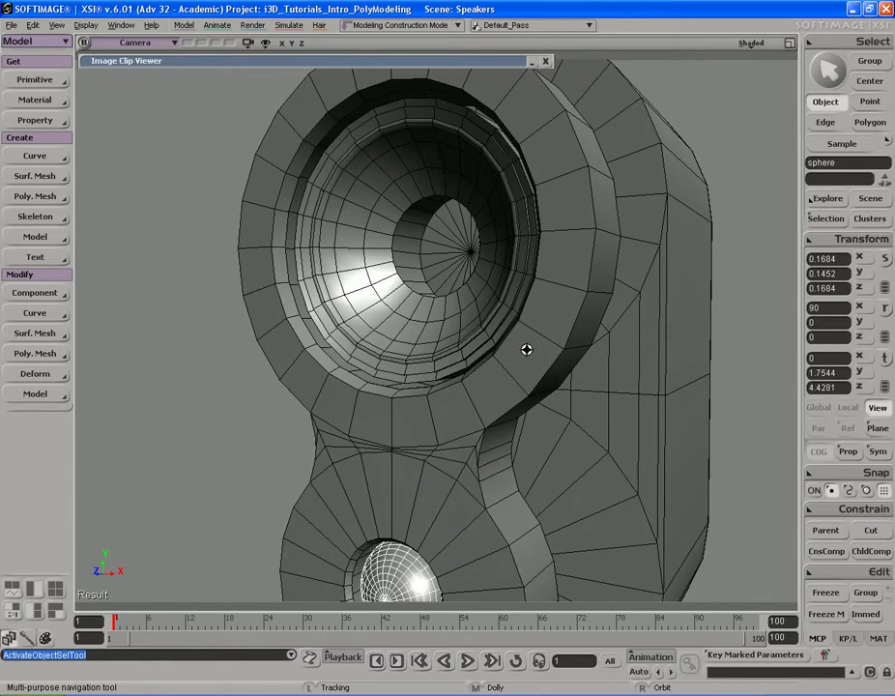
{"action": "left_click_drag", "start_coordinate": [528, 349], "coordinate": [549, 295]}
{"action": "middle_click_drag", "start_coordinate": [549, 295], "coordinate": [552, 370]}
{"action": "key", "text": "space"}
{"action": "left_click", "coordinate": [752, 399]}
{"action": "left_click", "coordinate": [434, 488]}
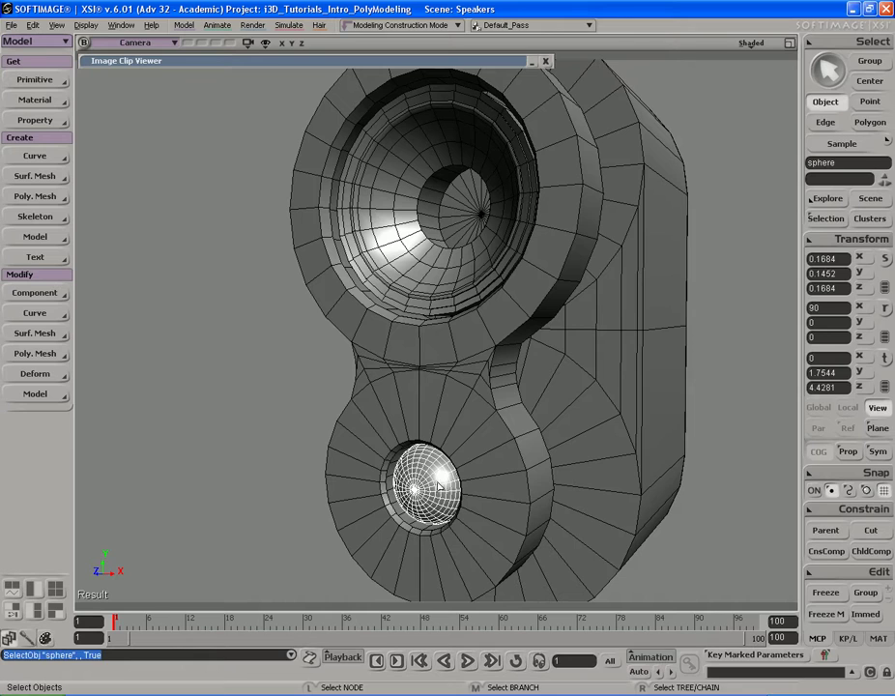
{"action": "key", "text": "ctrl+d"}
{"action": "key", "text": "v"}
{"action": "middle_click_drag", "start_coordinate": [577, 549], "coordinate": [581, 296]}
- Snap the duplicated dome to the centre point of the woofer cone's back face at X 0, Y 6.3163
{"action": "key", "text": "s"}
{"action": "left_click_drag", "start_coordinate": [581, 296], "coordinate": [551, 405]}
{"action": "middle_click_drag", "start_coordinate": [551, 405], "coordinate": [536, 328]}
{"action": "right_click_drag", "start_coordinate": [536, 328], "coordinate": [545, 330]}
{"action": "left_click_drag", "start_coordinate": [545, 330], "coordinate": [547, 336]}
{"action": "key", "text": "space"}
{"action": "key", "text": "v"}
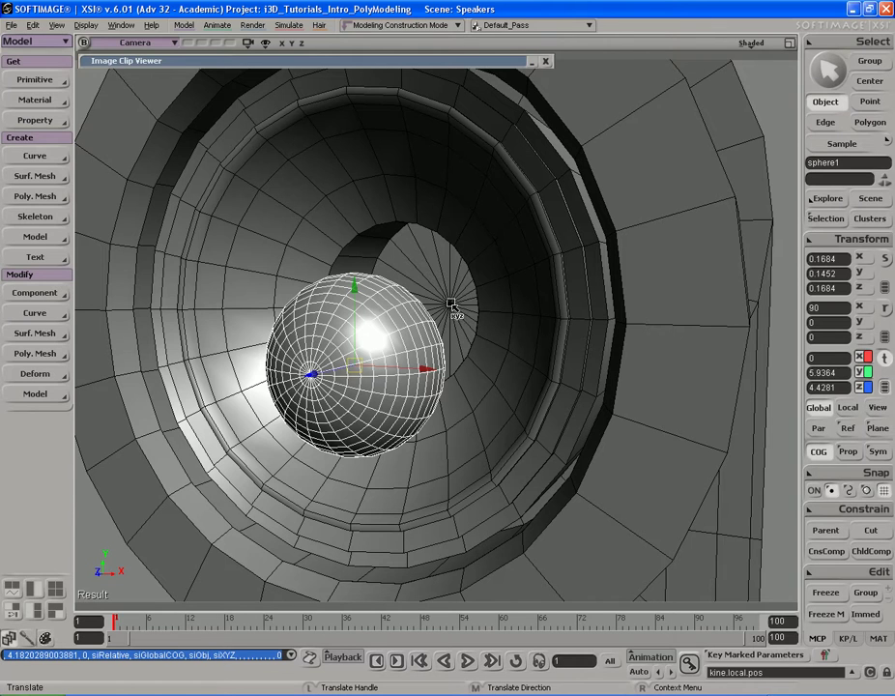
{"action": "mouse_move", "coordinate": [461, 317]}
{"action": "left_mouse_down", "text": "ctrl"}
{"action": "mouse_move", "coordinate": [445, 321]}
{"action": "mouse_move", "coordinate": [449, 310]}
{"action": "left_mouse_up", "text": "ctrl"}
- Move the duplicated dome forward to about Z 3.4353 so it protrudes from the woofer cone's centre
{"action": "key", "text": "s"}
{"action": "right_click_drag", "start_coordinate": [450, 310], "coordinate": [359, 327]}
{"action": "middle_click_drag", "start_coordinate": [359, 327], "coordinate": [331, 327]}
{"action": "key", "text": "s"}
{"action": "right_click_drag", "start_coordinate": [549, 318], "coordinate": [652, 314]}
{"action": "middle_click_drag", "start_coordinate": [652, 315], "coordinate": [543, 322]}
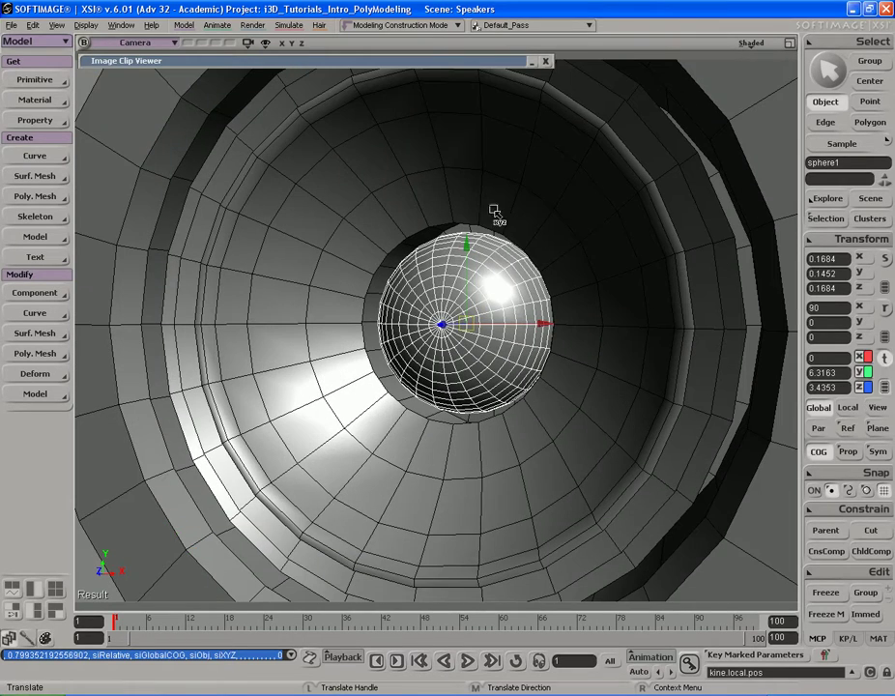
- Check the woofer's centre cap in the reference image and preview the duplicated dome in a render region
{"action": "double_click", "coordinate": [475, 62]}
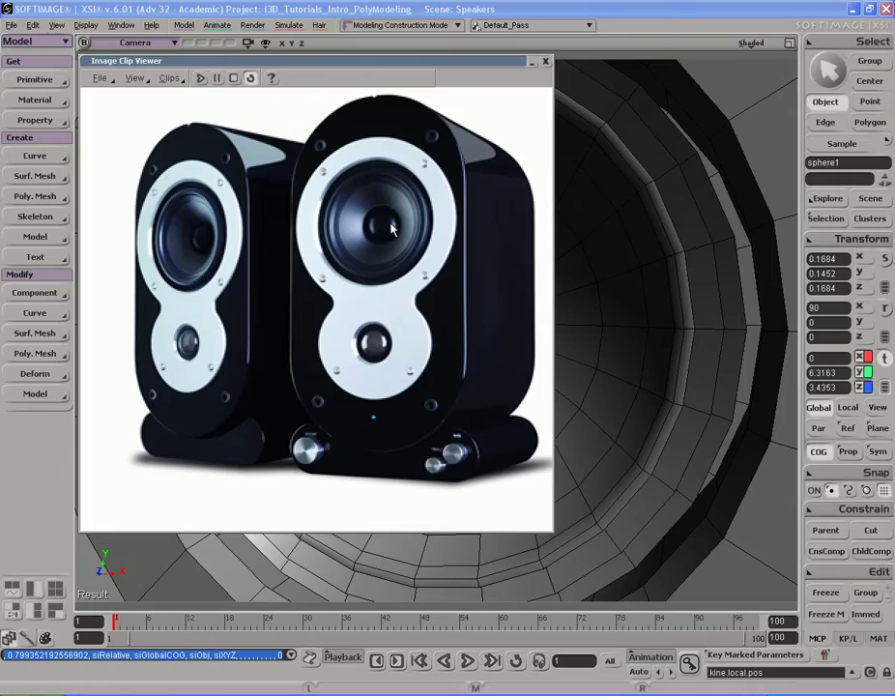
{"action": "double_click", "coordinate": [476, 64]}
{"action": "key", "text": "s"}
{"action": "mouse_move", "coordinate": [461, 190]}
{"action": "right_mouse_down"}
{"action": "mouse_move", "coordinate": [443, 191]}
{"action": "mouse_move", "coordinate": [458, 204]}
{"action": "mouse_move", "coordinate": [452, 196]}
{"action": "right_mouse_up"}
{"action": "middle_click_drag", "start_coordinate": [452, 196], "coordinate": [669, 205]}
{"action": "right_click_drag", "start_coordinate": [491, 256], "coordinate": [508, 242]}
{"action": "key", "text": "space"}
{"action": "left_click_drag", "start_coordinate": [560, 370], "coordinate": [563, 368]}
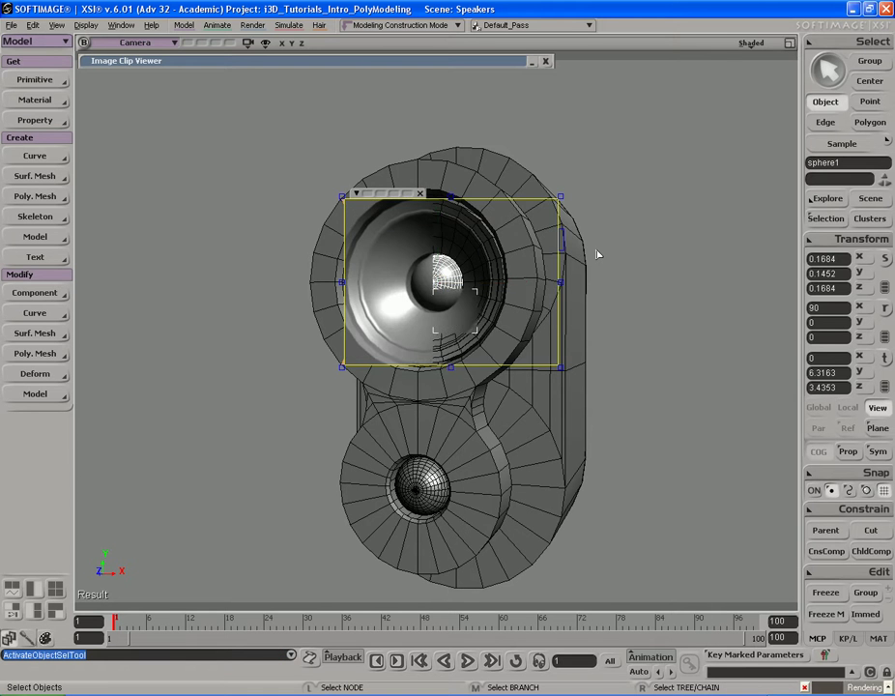
{"action": "key", "text": "s"}
{"action": "right_click_drag", "start_coordinate": [598, 250], "coordinate": [419, 245]}
{"action": "key", "text": "q"}
- Compare the whole speaker model with the reference image from the side and from the front
{"action": "key", "text": "s"}
{"action": "middle_click_drag", "start_coordinate": [420, 245], "coordinate": [524, 234]}
{"action": "right_click_drag", "start_coordinate": [590, 233], "coordinate": [540, 242]}
{"action": "double_click", "coordinate": [458, 59]}
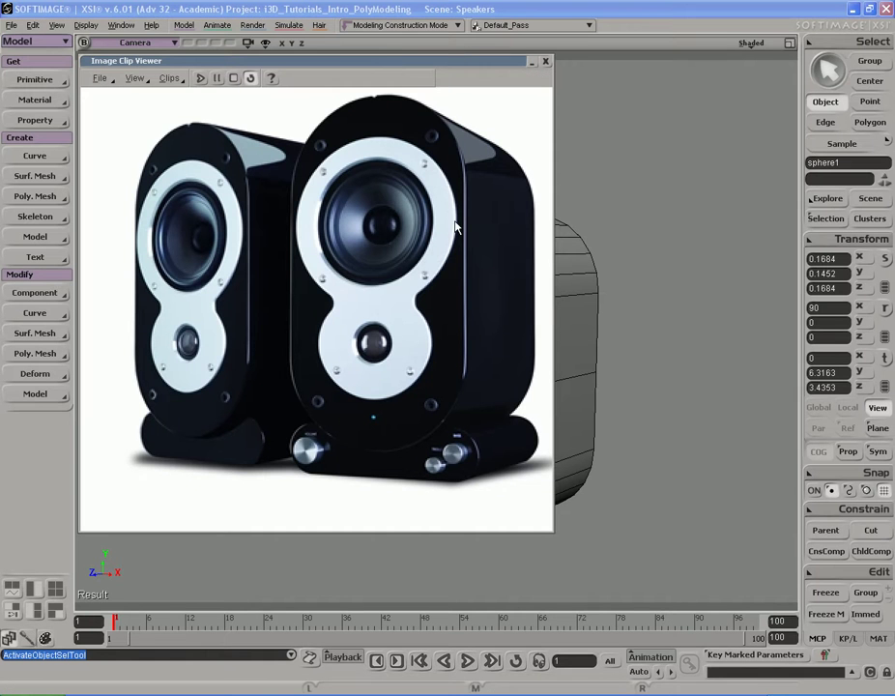
{"action": "double_click", "coordinate": [501, 64]}
{"action": "key", "text": "s"}
{"action": "middle_click_drag", "start_coordinate": [580, 182], "coordinate": [570, 255]}
{"action": "left_click_drag", "start_coordinate": [567, 333], "coordinate": [554, 263]}
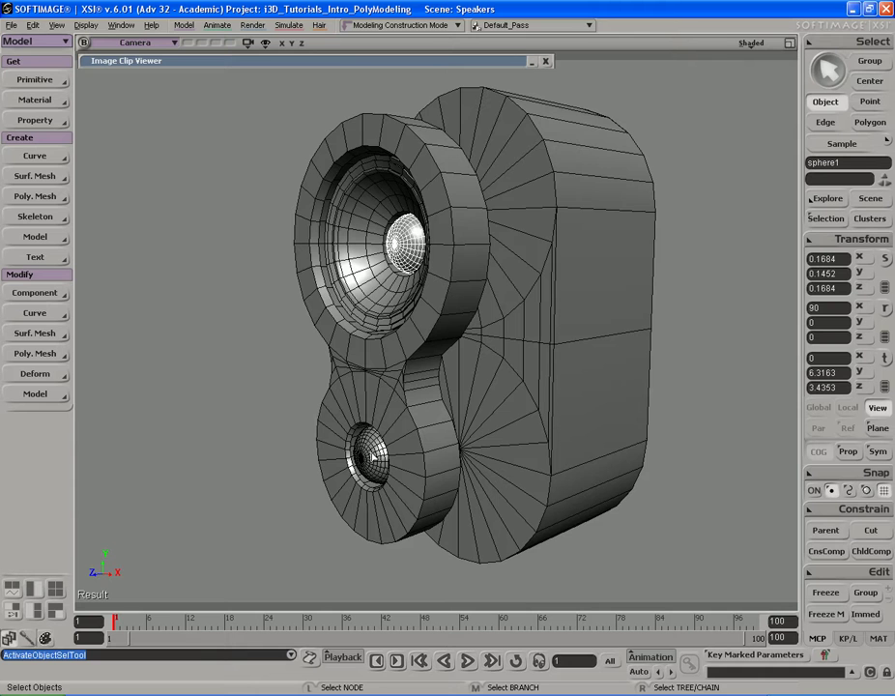
- Select both domes and the driver faceplate together and move them back against the cabinet's front
{"action": "left_click", "coordinate": [374, 456]}
{"action": "key", "text": "s"}
{"action": "right_click_drag", "start_coordinate": [373, 455], "coordinate": [385, 430]}
{"action": "left_click", "coordinate": [451, 244], "text": "shift"}
{"action": "key", "text": "s"}
{"action": "right_click_drag", "start_coordinate": [517, 271], "coordinate": [468, 281]}
{"action": "key", "text": "v"}
{"action": "middle_click_drag", "start_coordinate": [422, 376], "coordinate": [523, 374]}
{"action": "left_click_drag", "start_coordinate": [525, 377], "coordinate": [548, 377]}
{"action": "key", "text": "s"}
{"action": "right_click_drag", "start_coordinate": [431, 369], "coordinate": [499, 334]}
{"action": "left_click_drag", "start_coordinate": [502, 315], "coordinate": [515, 345]}
{"action": "middle_click_drag", "start_coordinate": [580, 334], "coordinate": [523, 341]}
{"action": "right_click_drag", "start_coordinate": [481, 342], "coordinate": [470, 343]}
- Select the cabinet's upper round front polygons behind the woofer with the faceplate pushed back
{"action": "key", "text": "space"}
{"action": "left_click", "coordinate": [431, 294]}
{"action": "key", "text": "s"}
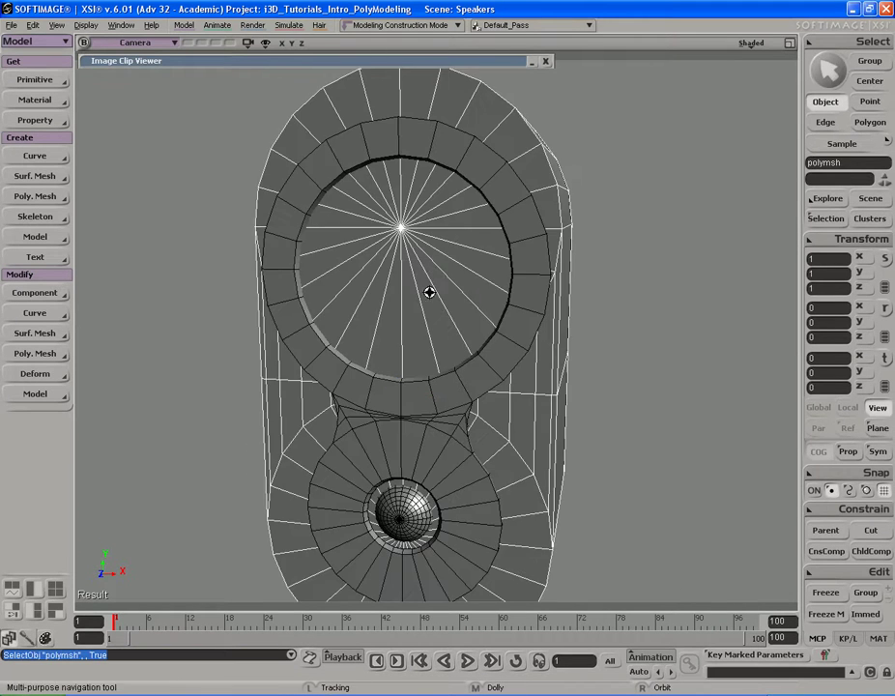
{"action": "left_click_drag", "start_coordinate": [429, 292], "coordinate": [455, 280]}
{"action": "key", "text": "u"}
{"action": "mouse_move", "coordinate": [474, 234]}
{"action": "left_mouse_down"}
{"action": "mouse_move", "coordinate": [442, 191]}
{"action": "mouse_move", "coordinate": [473, 258]}
{"action": "left_mouse_up"}
{"action": "key", "text": "s"}
{"action": "right_click_drag", "start_coordinate": [491, 261], "coordinate": [466, 261]}
{"action": "middle_click_drag", "start_coordinate": [466, 261], "coordinate": [448, 262]}
{"action": "left_click_drag", "start_coordinate": [448, 262], "coordinate": [452, 294]}
{"action": "right_click_drag", "start_coordinate": [486, 286], "coordinate": [464, 290]}
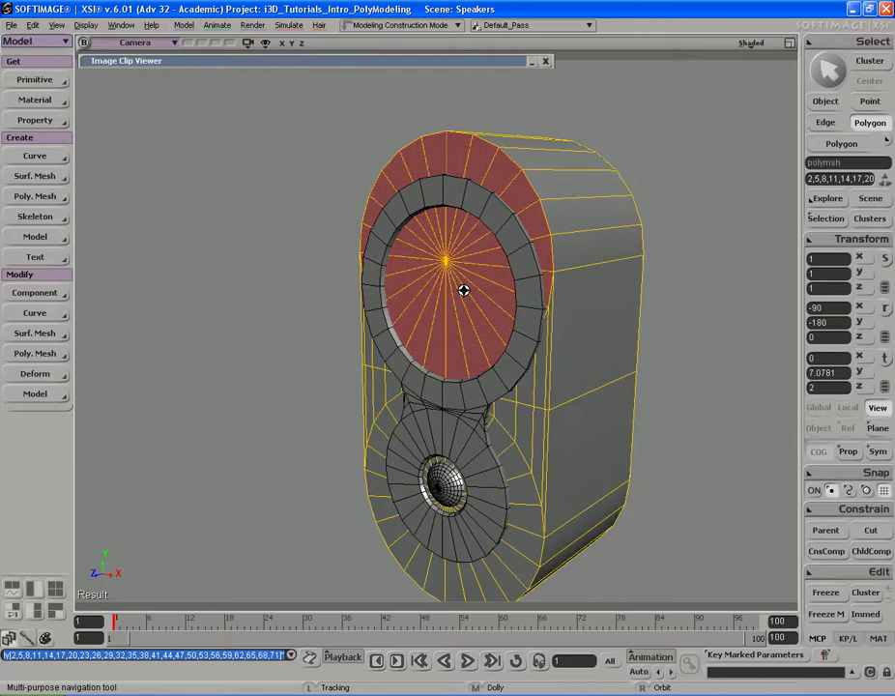
{"action": "left_click_drag", "start_coordinate": [464, 290], "coordinate": [430, 239]}
{"action": "key", "text": "space"}
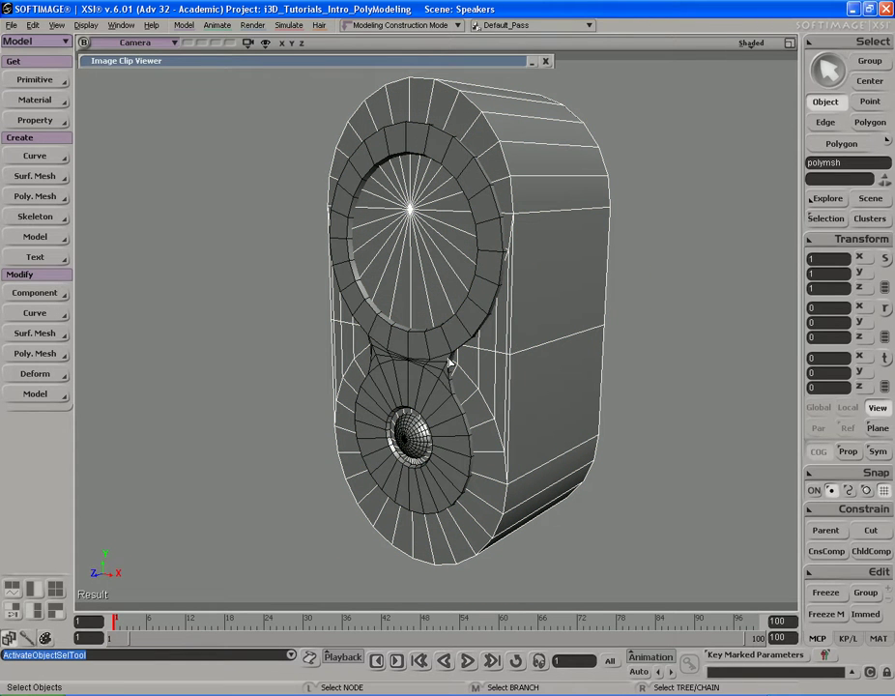
- Undo the cabinet polygon selection and the backward move of the faceplate and domes
{"action": "key", "text": "ctrl+z"}
{"action": "key", "text": "ctrl+z"}
{"action": "key", "text": "ctrl+z"}
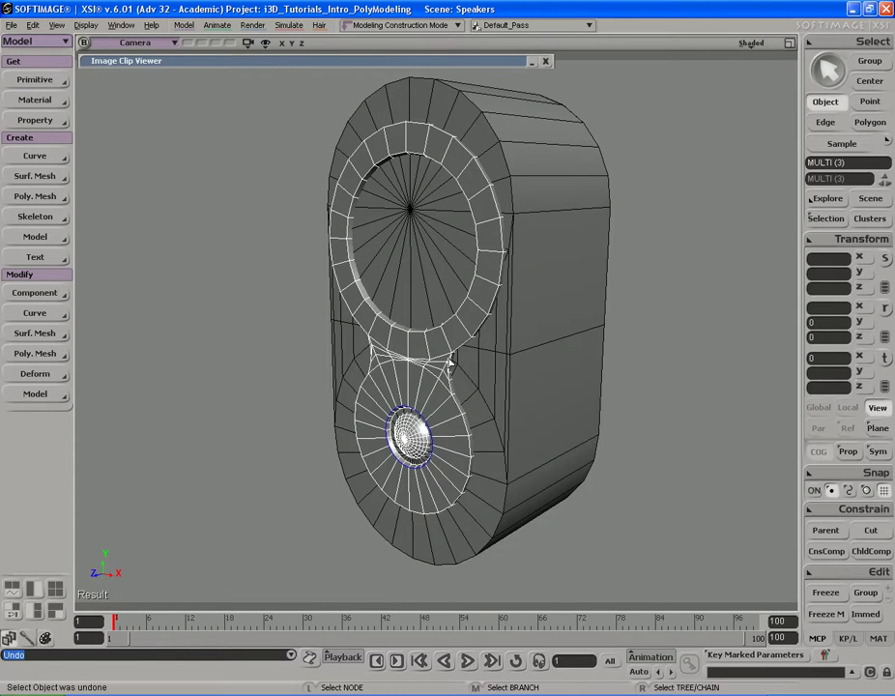
{"action": "key", "text": "ctrl+z"}
- Select the fan of polygons forming the upper circle on the cabinet's front, behind the separated woofer
{"action": "right_click_drag", "start_coordinate": [469, 309], "coordinate": [410, 360]}
{"action": "key", "text": "space"}
{"action": "key", "text": "s"}
{"action": "left_click", "coordinate": [453, 288]}
{"action": "key", "text": "u"}
{"action": "key", "text": "s"}
{"action": "middle_click_drag", "start_coordinate": [410, 224], "coordinate": [405, 295]}
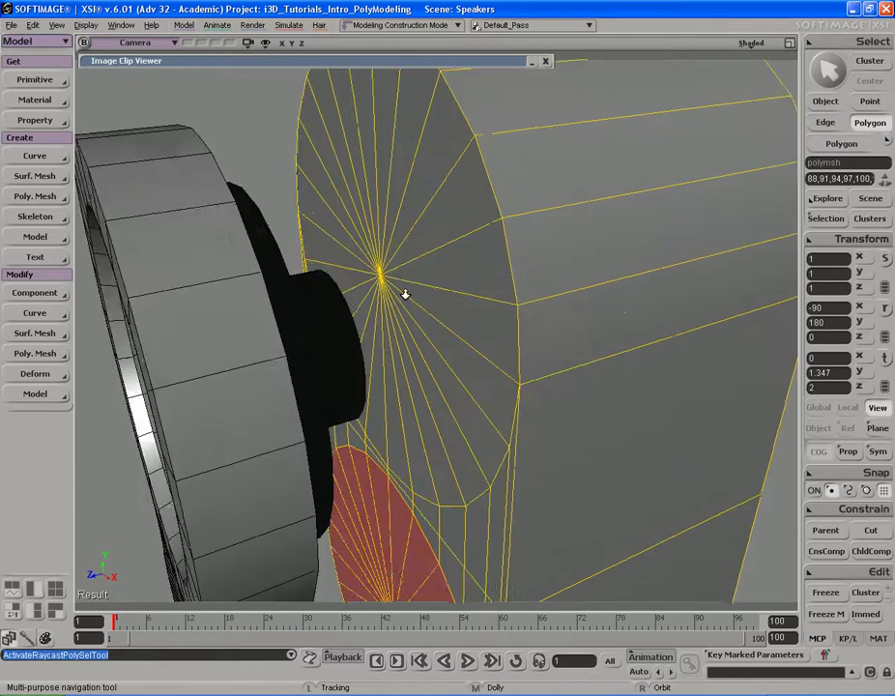
{"action": "right_click_drag", "start_coordinate": [405, 295], "coordinate": [401, 271]}
{"action": "mouse_move", "coordinate": [413, 250]}
{"action": "left_mouse_down"}
{"action": "mouse_move", "coordinate": [378, 251]}
{"action": "mouse_move", "coordinate": [408, 278]}
{"action": "mouse_move", "coordinate": [411, 254]}
{"action": "left_mouse_up"}
{"action": "key", "text": "s"}
{"action": "right_click_drag", "start_coordinate": [412, 254], "coordinate": [412, 305]}
{"action": "middle_click_drag", "start_coordinate": [411, 305], "coordinate": [409, 298]}
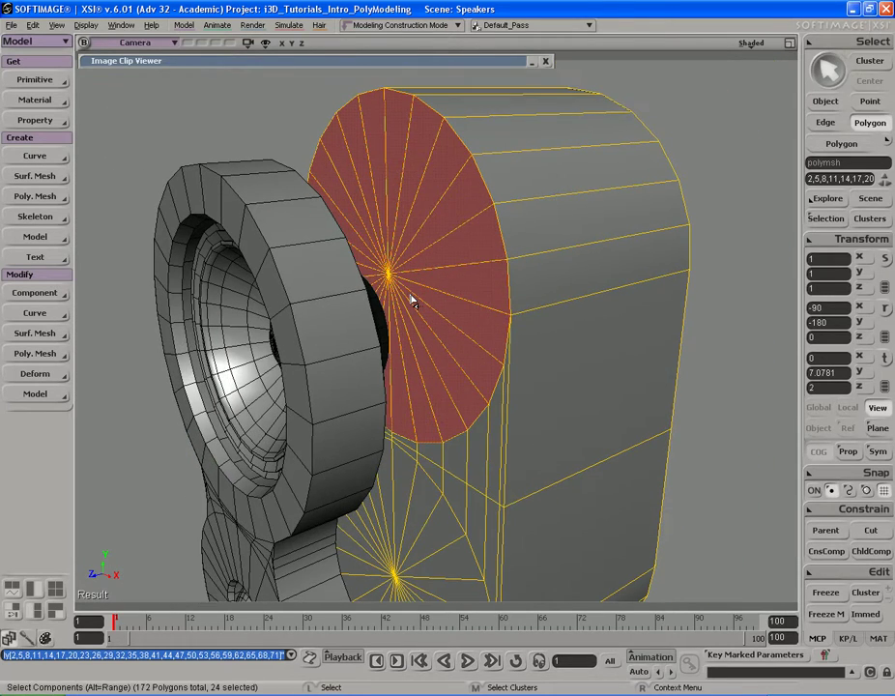
- Duplicate the selected round polygons in place and scale the new ones in X and Y to about 0.73
{"action": "key", "text": "x"}
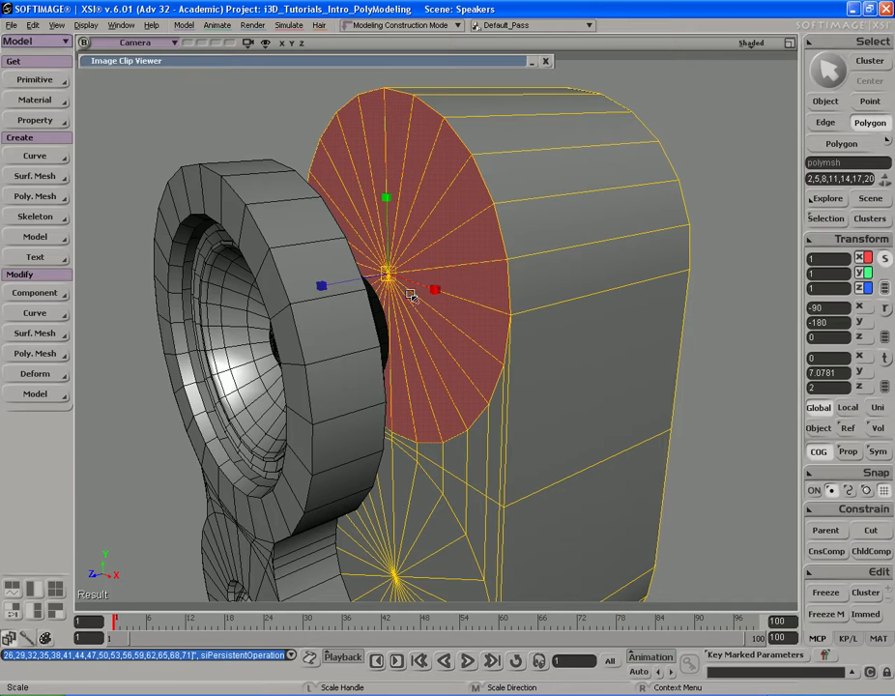
{"action": "key", "text": "ctrl+z"}
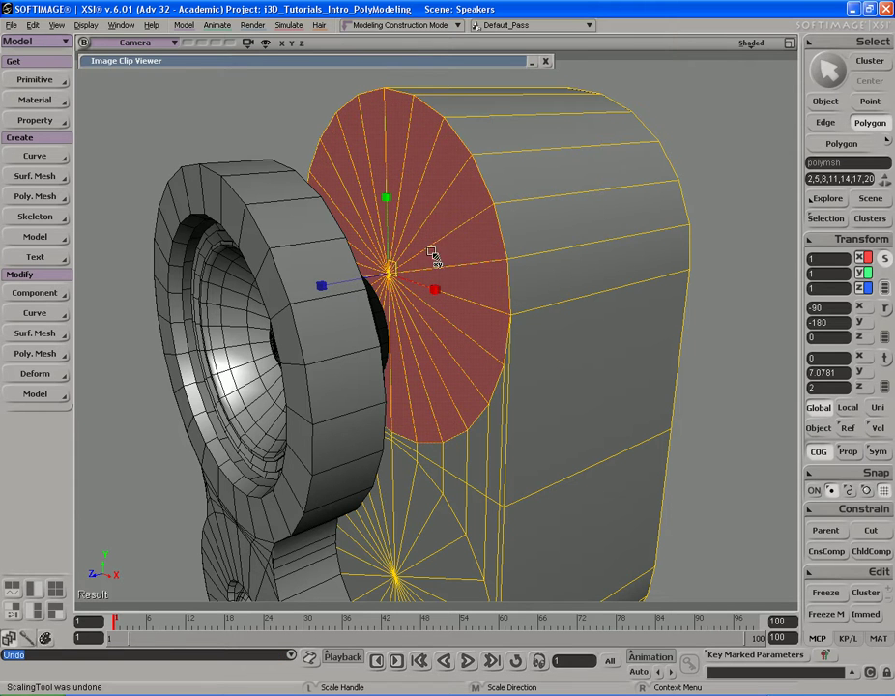
{"action": "key", "text": "s"}
{"action": "right_click_drag", "start_coordinate": [397, 283], "coordinate": [392, 292]}
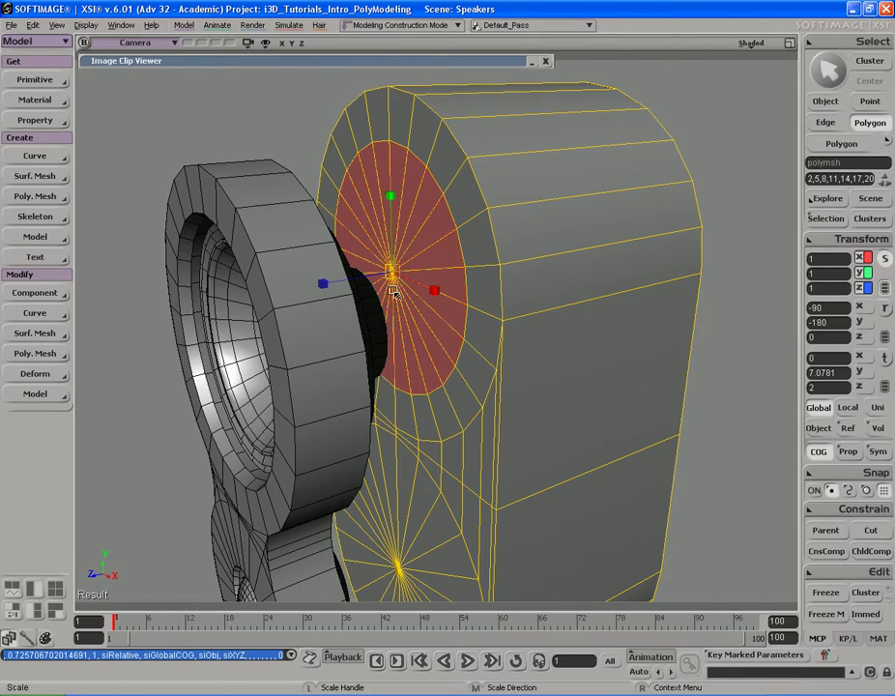
- Move the inset round polygons down to about Y 6.3478 in the front view, centring them behind the woofer
{"action": "key", "text": "F12"}
{"action": "key", "text": "F12"}
{"action": "key", "text": "s"}
{"action": "left_click_drag", "start_coordinate": [468, 295], "coordinate": [432, 361]}
{"action": "middle_click_drag", "start_coordinate": [432, 360], "coordinate": [421, 352]}
{"action": "left_click_drag", "start_coordinate": [421, 351], "coordinate": [422, 330]}
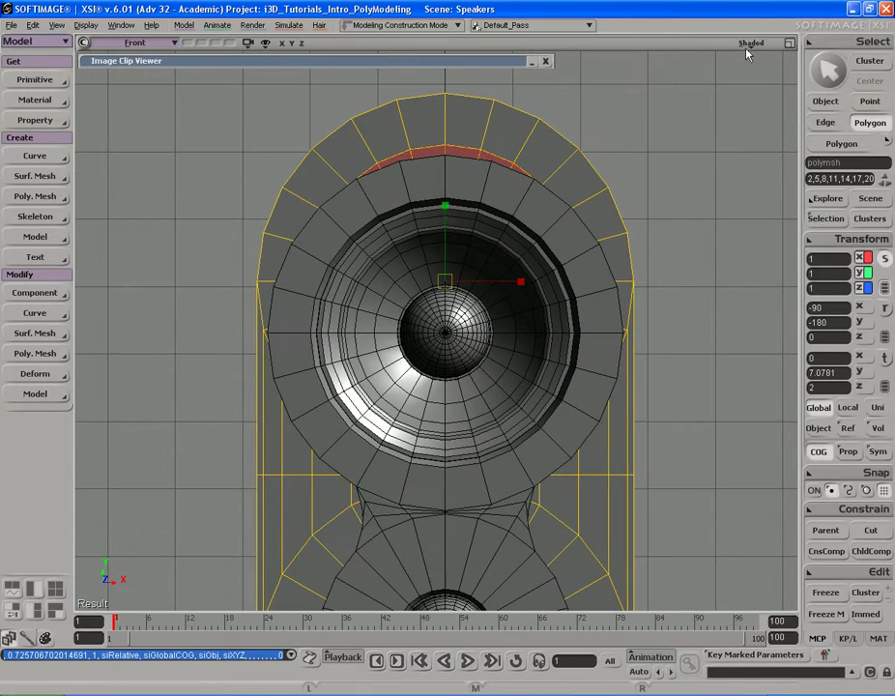
{"action": "middle_click", "coordinate": [749, 46]}
{"action": "key", "text": "s"}
{"action": "left_click_drag", "start_coordinate": [671, 216], "coordinate": [669, 201]}
{"action": "middle_click_drag", "start_coordinate": [669, 201], "coordinate": [638, 188]}
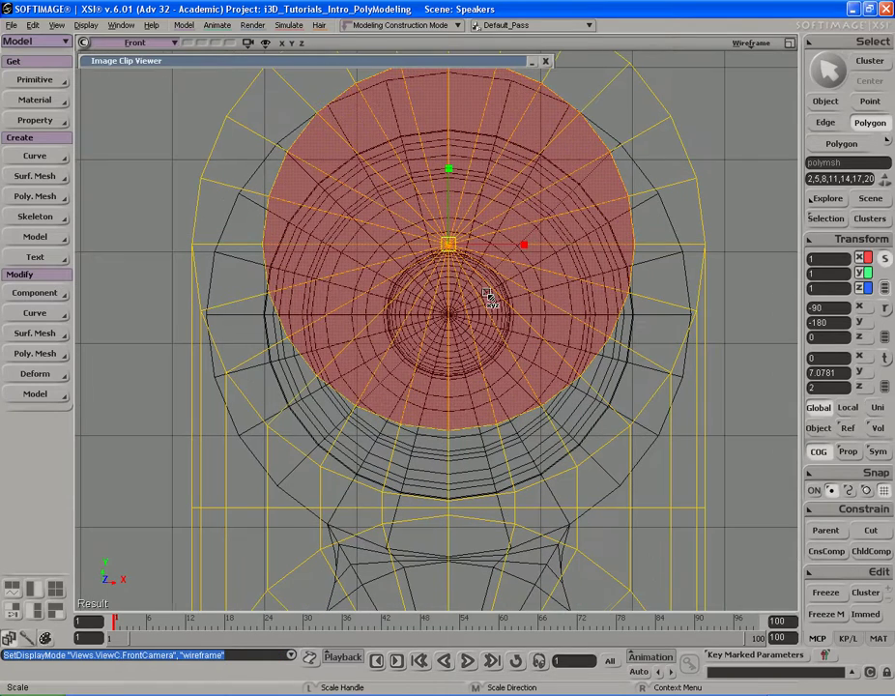
{"action": "key", "text": "v"}
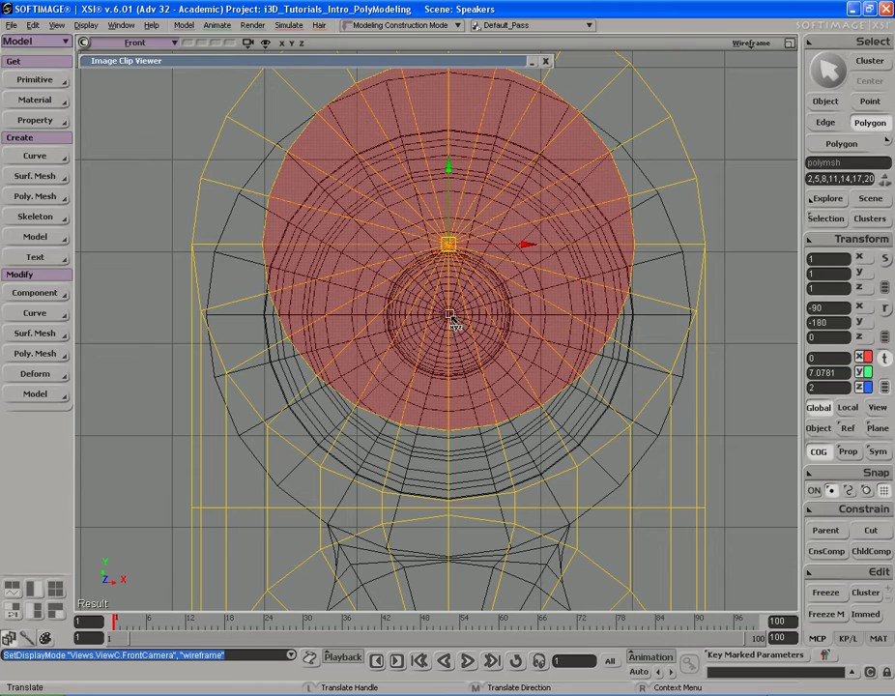
{"action": "left_click_drag", "start_coordinate": [449, 169], "coordinate": [450, 235]}
{"action": "key", "text": "s"}
{"action": "middle_click_drag", "start_coordinate": [544, 257], "coordinate": [481, 248]}
{"action": "left_click_drag", "start_coordinate": [482, 247], "coordinate": [473, 245]}
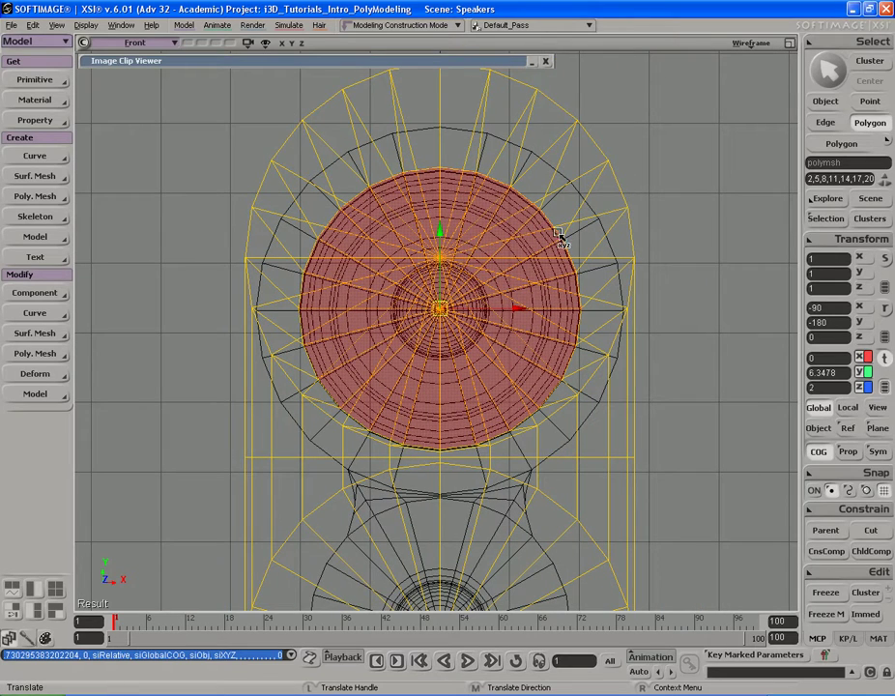
{"action": "middle_click", "coordinate": [753, 45]}
- Duplicate the inset round polygons and move them back into the cabinet to about Z 0.34, forming a recess
{"action": "key", "text": "F12"}
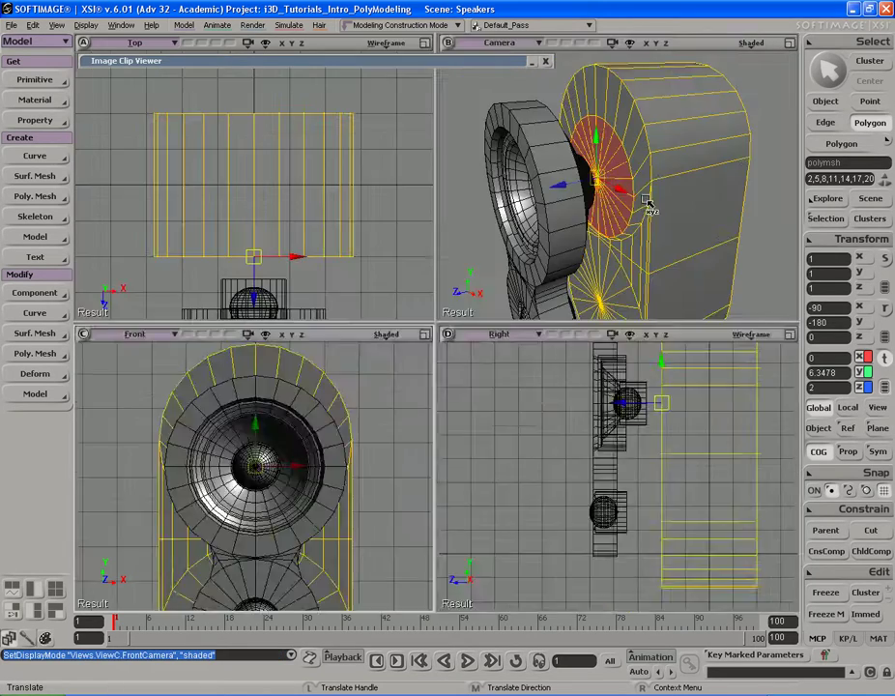
{"action": "key", "text": "F12"}
{"action": "key", "text": "s"}
{"action": "right_click_drag", "start_coordinate": [534, 273], "coordinate": [569, 264]}
{"action": "middle_click_drag", "start_coordinate": [569, 263], "coordinate": [551, 254]}
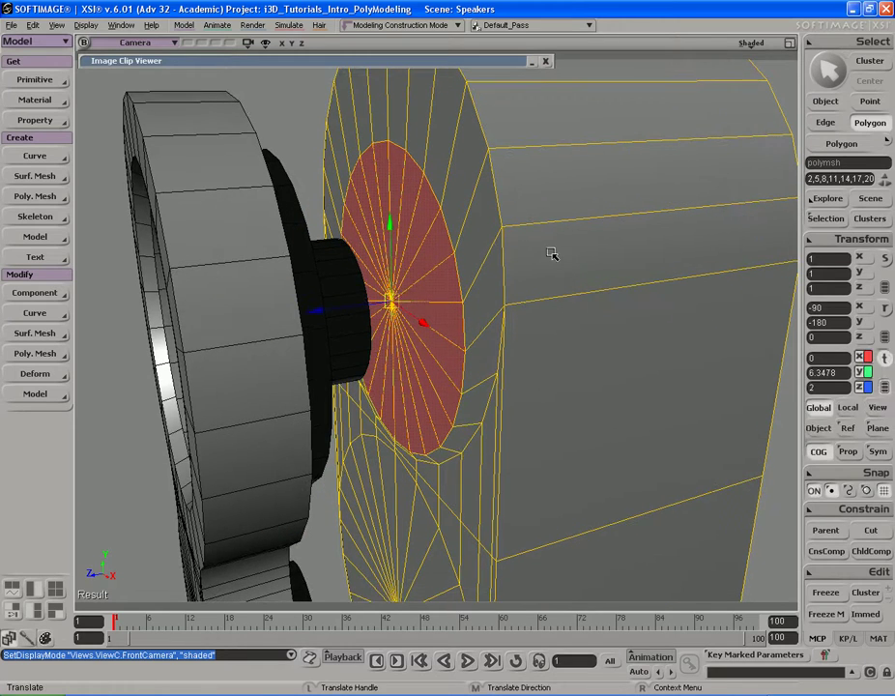
{"action": "key", "text": "ctrl+d"}
{"action": "key", "text": "s"}
{"action": "right_click_drag", "start_coordinate": [551, 253], "coordinate": [558, 250]}
{"action": "key", "text": "v"}
{"action": "key", "text": "v"}
{"action": "left_click_drag", "start_coordinate": [351, 302], "coordinate": [472, 296]}
{"action": "key", "text": "s"}
{"action": "middle_click_drag", "start_coordinate": [472, 296], "coordinate": [571, 302]}
{"action": "right_click_drag", "start_coordinate": [571, 301], "coordinate": [557, 284]}
- Deepen the cabinet's woofer recess by moving its back polygons to about Z -0.7668
{"action": "middle_click", "coordinate": [751, 45]}
{"action": "key", "text": "s"}
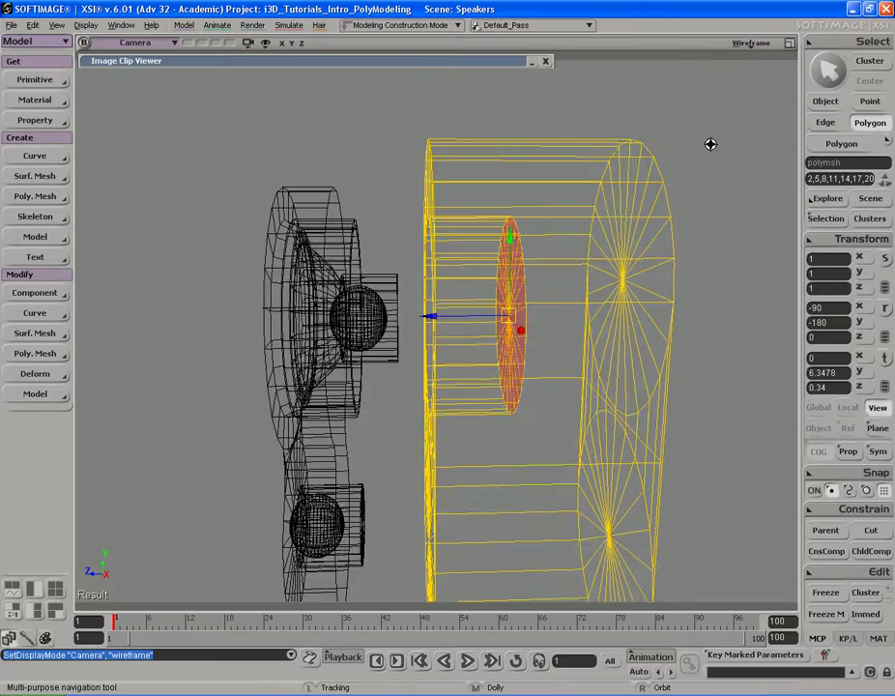
{"action": "right_click_drag", "start_coordinate": [711, 144], "coordinate": [695, 187]}
{"action": "key", "text": "v"}
{"action": "left_click_drag", "start_coordinate": [694, 190], "coordinate": [631, 195]}
{"action": "key", "text": "s"}
{"action": "right_click_drag", "start_coordinate": [568, 196], "coordinate": [612, 196]}
{"action": "key", "text": "space"}
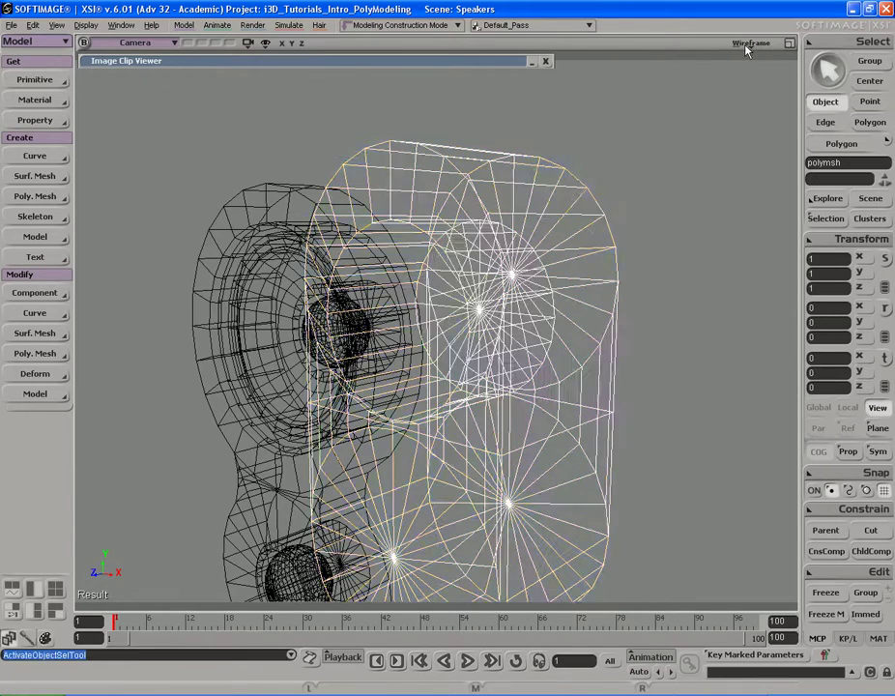
- Preview the cabinet's woofer recess in a render region and save the scene
{"action": "middle_click", "coordinate": [747, 50]}
{"action": "key", "text": "s"}
{"action": "right_click_drag", "start_coordinate": [704, 108], "coordinate": [655, 116]}
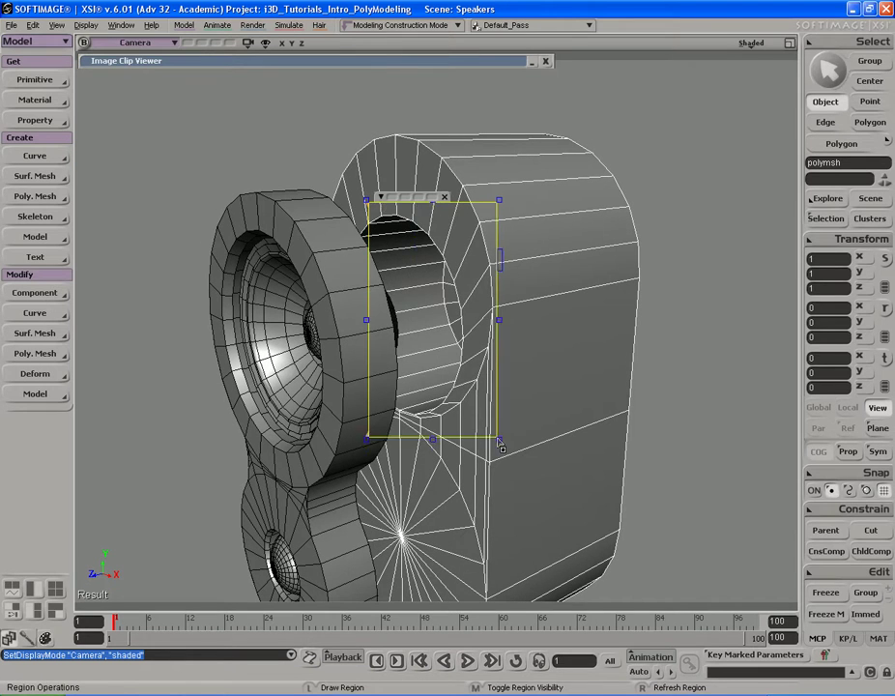
{"action": "left_click_drag", "start_coordinate": [498, 441], "coordinate": [504, 447]}
{"action": "middle_click", "coordinate": [569, 278]}
{"action": "key", "text": "s"}
{"action": "left_click_drag", "start_coordinate": [539, 337], "coordinate": [543, 320]}
{"action": "key", "text": "ctrl+s"}
{"action": "key", "text": "s"}
{"action": "right_click_drag", "start_coordinate": [541, 315], "coordinate": [497, 261]}
{"action": "key", "text": "s"}
{"action": "middle_click_drag", "start_coordinate": [444, 276], "coordinate": [434, 269]}
{"action": "left_click_drag", "start_coordinate": [434, 268], "coordinate": [433, 261]}
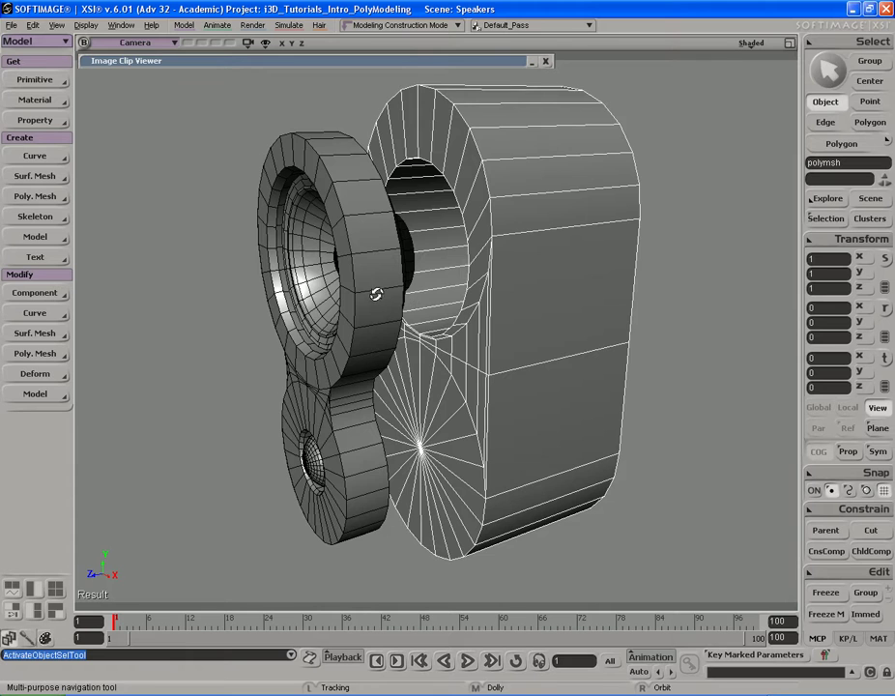
- Move the driver faceplate and both domes back about 2.73 units along Z, seating the woofer in the recess
{"action": "right_click_drag", "start_coordinate": [376, 294], "coordinate": [399, 267]}
{"action": "left_click", "coordinate": [398, 266]}
{"action": "key", "text": "s"}
{"action": "right_click_drag", "start_coordinate": [443, 359], "coordinate": [408, 355]}
{"action": "key", "text": "v"}
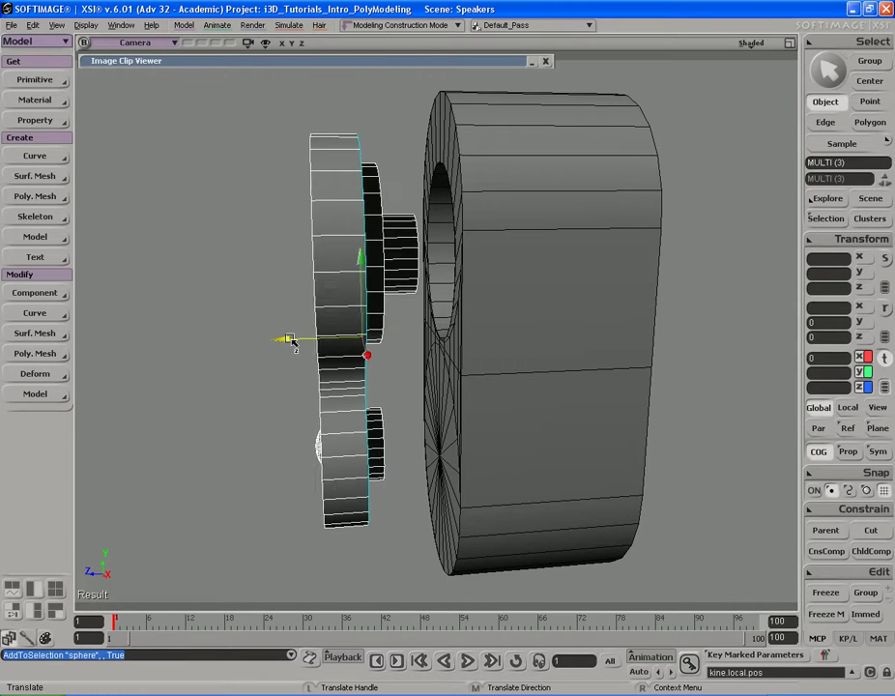
{"action": "left_click_drag", "start_coordinate": [289, 341], "coordinate": [352, 342]}
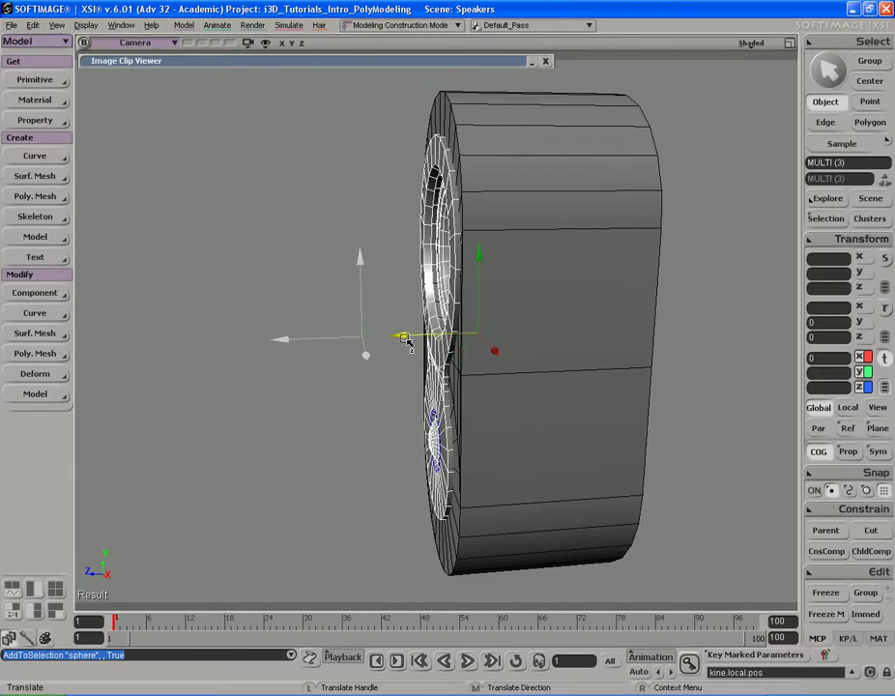
{"action": "key", "text": "s"}
{"action": "right_click_drag", "start_coordinate": [368, 339], "coordinate": [500, 320]}
{"action": "middle_click_drag", "start_coordinate": [500, 320], "coordinate": [316, 326]}
{"action": "left_click_drag", "start_coordinate": [316, 326], "coordinate": [399, 374]}
{"action": "mouse_move", "coordinate": [400, 375]}
{"action": "right_mouse_down"}
{"action": "mouse_move", "coordinate": [406, 348]}
{"action": "mouse_move", "coordinate": [407, 355]}
{"action": "right_mouse_up"}
{"action": "key", "text": "v"}
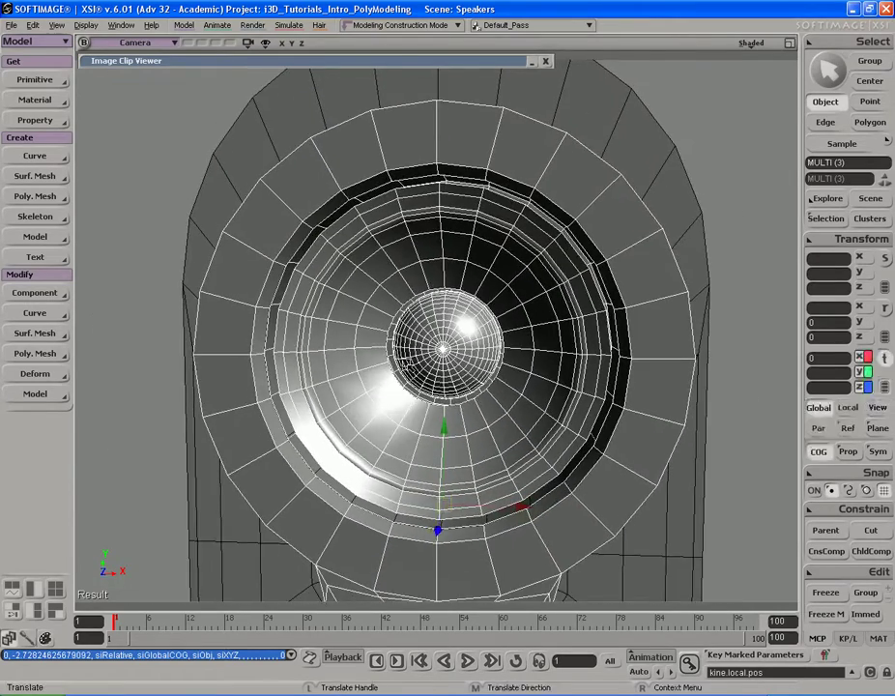
- Reselect the cabinet and return to its woofer recess's back polygons
{"action": "key", "text": "space"}
{"action": "left_click", "coordinate": [737, 244]}
{"action": "left_click", "coordinate": [693, 234]}
{"action": "key", "text": "s"}
{"action": "mouse_move", "coordinate": [639, 296]}
{"action": "right_mouse_down"}
{"action": "mouse_move", "coordinate": [657, 288]}
{"action": "mouse_move", "coordinate": [657, 260]}
{"action": "mouse_move", "coordinate": [624, 299]}
{"action": "mouse_move", "coordinate": [577, 290]}
{"action": "mouse_move", "coordinate": [631, 292]}
{"action": "mouse_move", "coordinate": [646, 307]}
{"action": "mouse_move", "coordinate": [529, 315]}
{"action": "right_mouse_up"}
{"action": "key", "text": "u"}
{"action": "key", "text": "s"}
{"action": "middle_click_drag", "start_coordinate": [529, 314], "coordinate": [672, 301]}
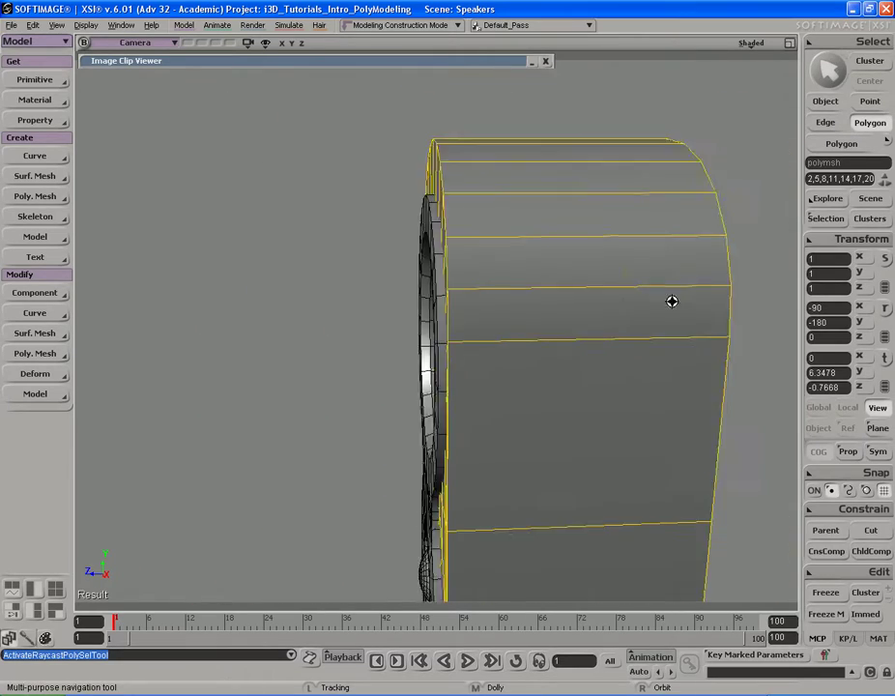
{"action": "left_click_drag", "start_coordinate": [672, 301], "coordinate": [549, 302]}
- Move the recess's back polygons forward to about Z -0.0751, closer to the woofer's rear
{"action": "middle_click", "coordinate": [756, 43]}
{"action": "key", "text": "s"}
{"action": "middle_click_drag", "start_coordinate": [757, 182], "coordinate": [698, 237]}
{"action": "right_click_drag", "start_coordinate": [698, 237], "coordinate": [531, 313]}
{"action": "key", "text": "s"}
{"action": "left_click_drag", "start_coordinate": [532, 314], "coordinate": [543, 286]}
{"action": "right_click_drag", "start_coordinate": [543, 286], "coordinate": [546, 282]}
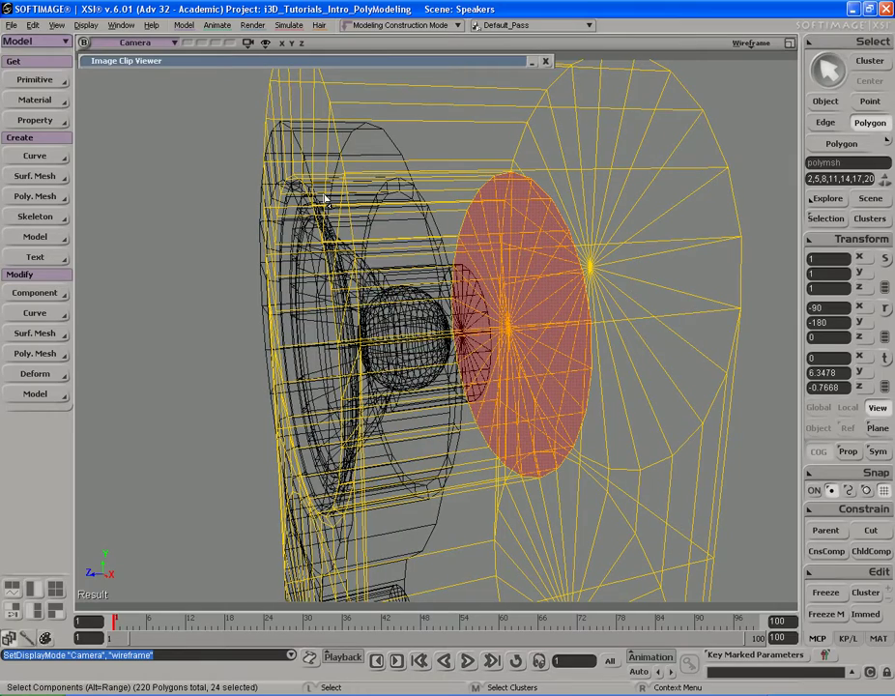
{"action": "key", "text": "s"}
{"action": "mouse_move", "coordinate": [460, 239]}
{"action": "right_mouse_down"}
{"action": "mouse_move", "coordinate": [503, 202]}
{"action": "mouse_move", "coordinate": [474, 227]}
{"action": "mouse_move", "coordinate": [486, 200]}
{"action": "mouse_move", "coordinate": [472, 230]}
{"action": "mouse_move", "coordinate": [452, 232]}
{"action": "right_mouse_up"}
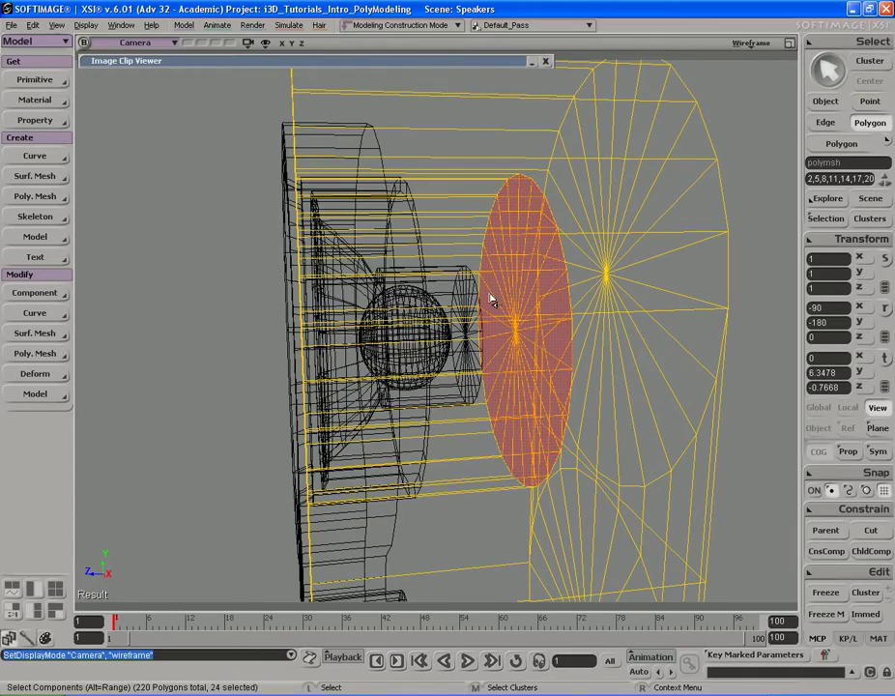
{"action": "key", "text": "shift+plus"}
{"action": "key", "text": "s"}
{"action": "mouse_move", "coordinate": [488, 292]}
{"action": "right_mouse_down"}
{"action": "mouse_move", "coordinate": [523, 291]}
{"action": "mouse_move", "coordinate": [501, 281]}
{"action": "right_mouse_up"}
{"action": "middle_click", "coordinate": [751, 44]}
- Scale the recess's back polygons slightly in X and Y around the woofer's rim
{"action": "key", "text": "s"}
{"action": "left_click_drag", "start_coordinate": [540, 245], "coordinate": [595, 201]}
{"action": "mouse_move", "coordinate": [596, 201]}
{"action": "middle_mouse_down"}
{"action": "mouse_move", "coordinate": [599, 226]}
{"action": "mouse_move", "coordinate": [572, 236]}
{"action": "middle_mouse_up"}
{"action": "mouse_move", "coordinate": [572, 236]}
{"action": "right_mouse_down"}
{"action": "mouse_move", "coordinate": [579, 223]}
{"action": "mouse_move", "coordinate": [577, 238]}
{"action": "right_mouse_up"}
{"action": "middle_click_drag", "start_coordinate": [576, 238], "coordinate": [494, 256]}
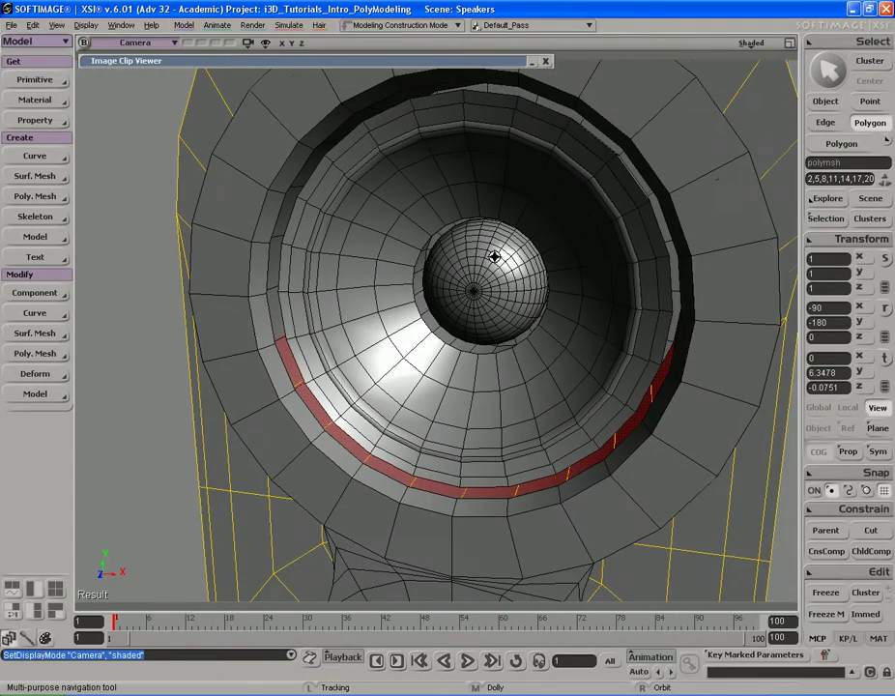
{"action": "key", "text": "s"}
{"action": "mouse_move", "coordinate": [515, 482]}
{"action": "right_mouse_down"}
{"action": "mouse_move", "coordinate": [504, 410]}
{"action": "mouse_move", "coordinate": [536, 415]}
{"action": "right_mouse_up"}
{"action": "key", "text": "x"}
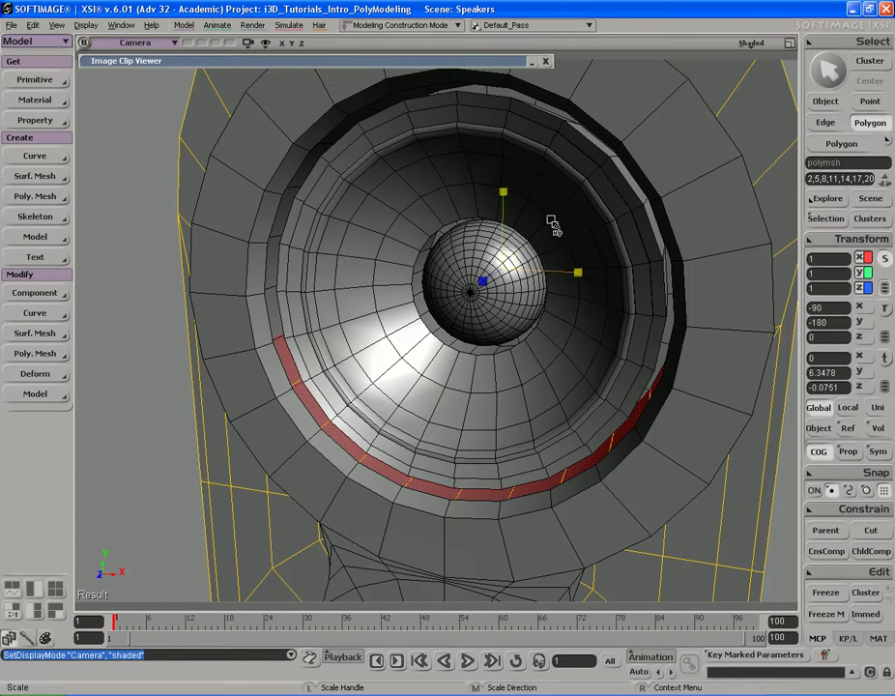
{"action": "left_click_drag", "start_coordinate": [551, 221], "coordinate": [552, 220]}
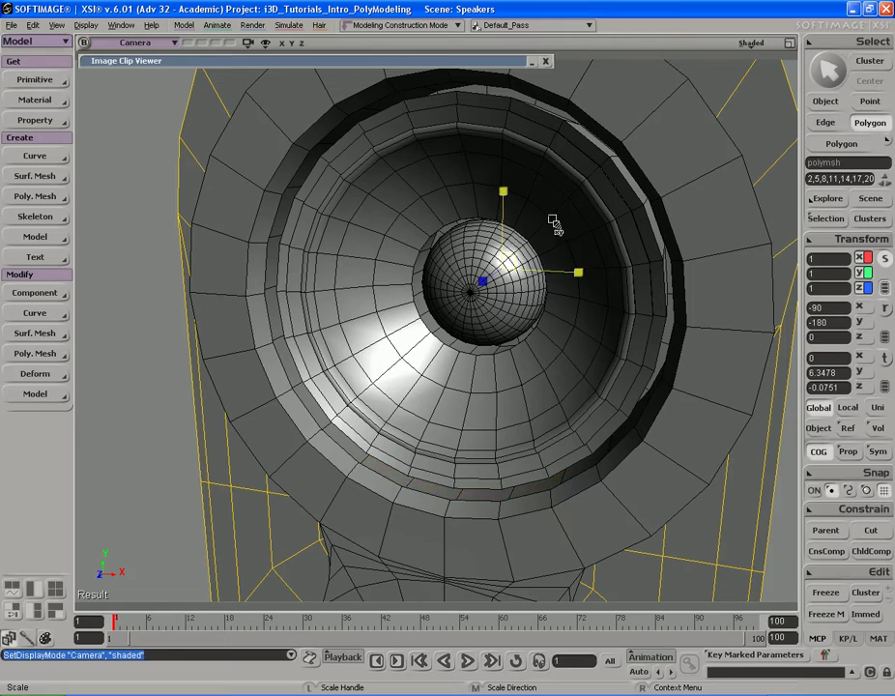
{"action": "left_click_drag", "start_coordinate": [552, 220], "coordinate": [552, 220]}
- Check the seated woofer and its rim in a render region
{"action": "key", "text": "s"}
{"action": "right_click_drag", "start_coordinate": [522, 498], "coordinate": [519, 425]}
{"action": "key", "text": "space"}
{"action": "key", "text": "s"}
{"action": "middle_click_drag", "start_coordinate": [519, 424], "coordinate": [484, 372]}
{"action": "mouse_move", "coordinate": [484, 372]}
{"action": "right_mouse_down"}
{"action": "mouse_move", "coordinate": [511, 375]}
{"action": "mouse_move", "coordinate": [466, 356]}
{"action": "right_mouse_up"}
{"action": "key", "text": "q"}
{"action": "left_click_drag", "start_coordinate": [337, 184], "coordinate": [552, 400]}
{"action": "key", "text": "q"}
{"action": "middle_click", "coordinate": [592, 361]}
- Select the 24 polygons fanning around the tweeter on the lower part of the cabinet front
{"action": "key", "text": "s"}
{"action": "left_click_drag", "start_coordinate": [558, 452], "coordinate": [550, 378]}
{"action": "key", "text": "s"}
{"action": "middle_click_drag", "start_coordinate": [605, 385], "coordinate": [483, 416]}
{"action": "left_click_drag", "start_coordinate": [484, 415], "coordinate": [493, 374]}
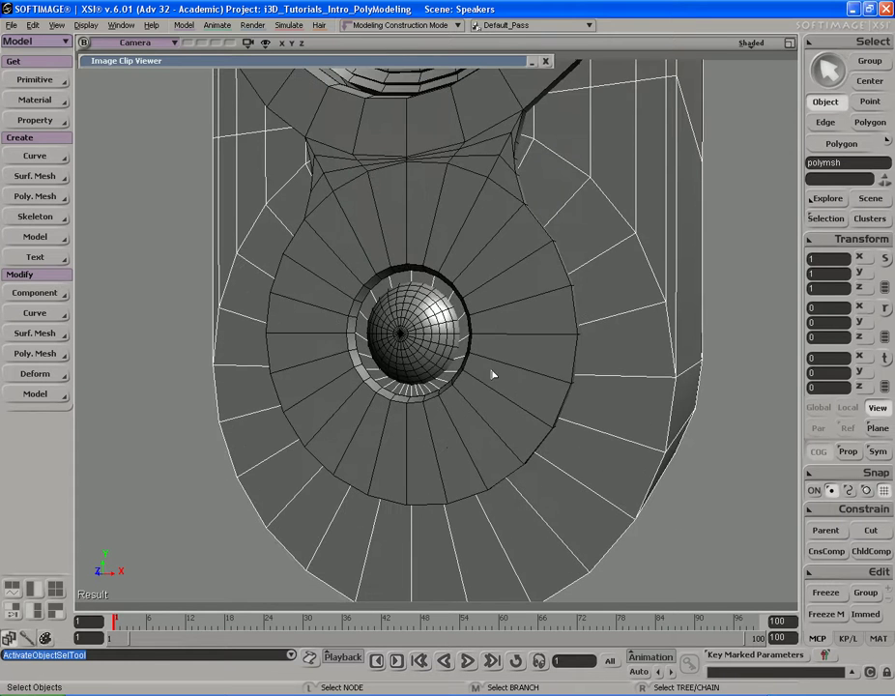
{"action": "scroll", "coordinate": [483, 360], "scroll_direction": "down", "scroll_amount": 3}
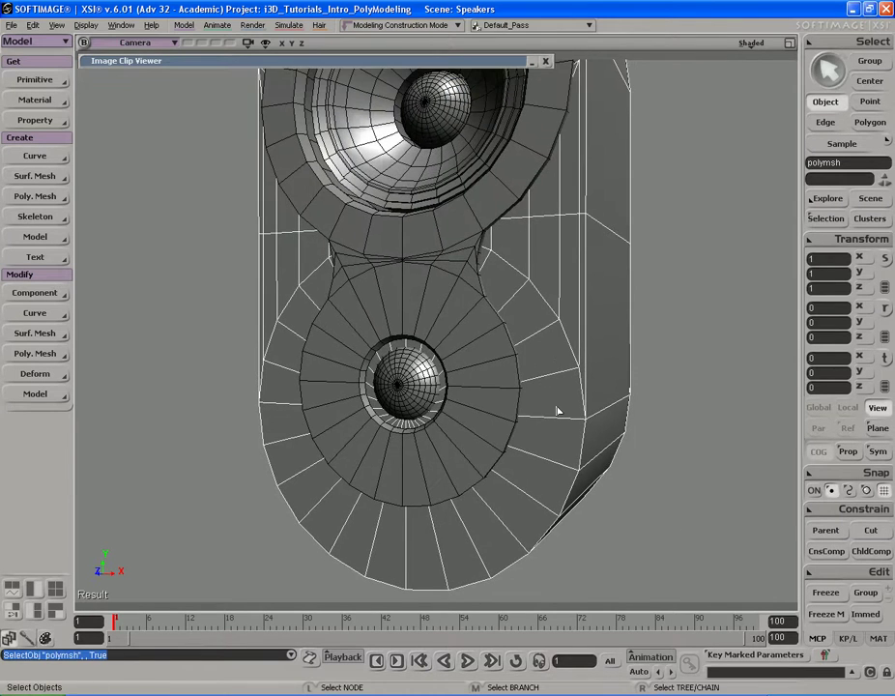
{"action": "key", "text": "u"}
{"action": "mouse_move", "coordinate": [525, 413]}
{"action": "left_mouse_down"}
{"action": "mouse_move", "coordinate": [519, 382]}
{"action": "mouse_move", "coordinate": [376, 367]}
{"action": "mouse_move", "coordinate": [461, 433]}
{"action": "mouse_move", "coordinate": [489, 406]}
{"action": "left_mouse_up"}
- Inset the selected cabinet front polygons by duplicating them and scaling to about 0.589 in X and Y
{"action": "key", "text": "s"}
{"action": "middle_click_drag", "start_coordinate": [586, 419], "coordinate": [508, 462]}
{"action": "left_click_drag", "start_coordinate": [508, 462], "coordinate": [512, 414]}
{"action": "right_click_drag", "start_coordinate": [511, 414], "coordinate": [513, 420]}
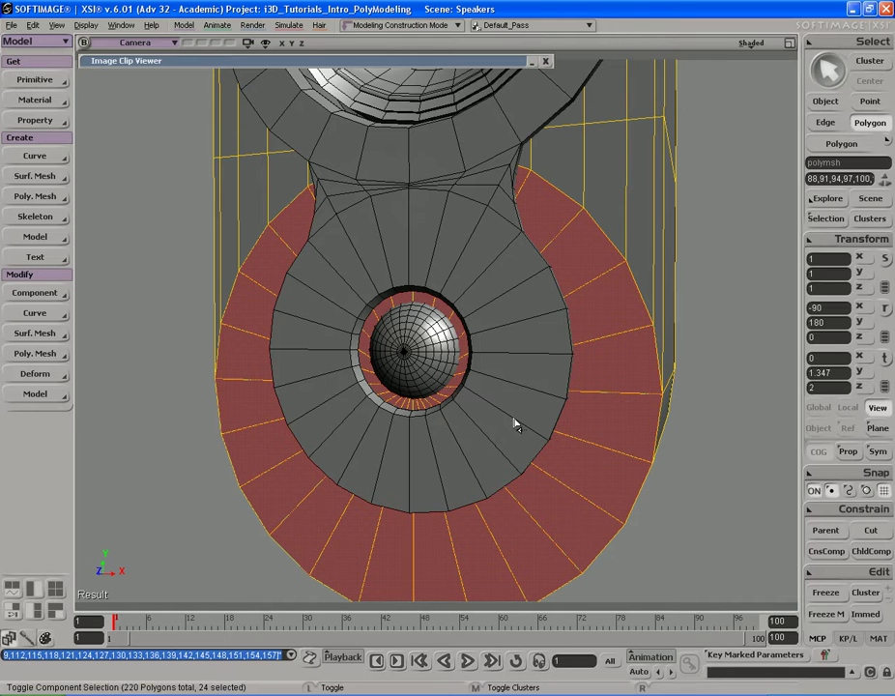
{"action": "key", "text": "x"}
{"action": "left_click_drag", "start_coordinate": [465, 318], "coordinate": [417, 341]}
- Move the inset polygons up to about Y 1.7563 in the front wireframe view, centring them on the tweeter
{"action": "key", "text": "F12"}
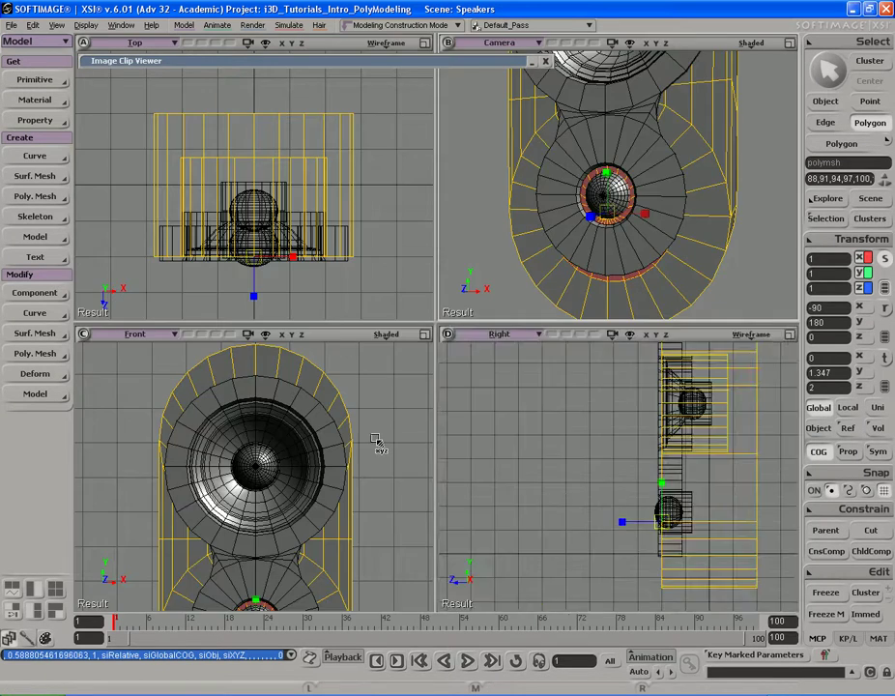
{"action": "key", "text": "F12"}
{"action": "key", "text": "f"}
{"action": "key", "text": "s"}
{"action": "middle_click_drag", "start_coordinate": [426, 419], "coordinate": [557, 360]}
{"action": "left_click_drag", "start_coordinate": [557, 360], "coordinate": [544, 412]}
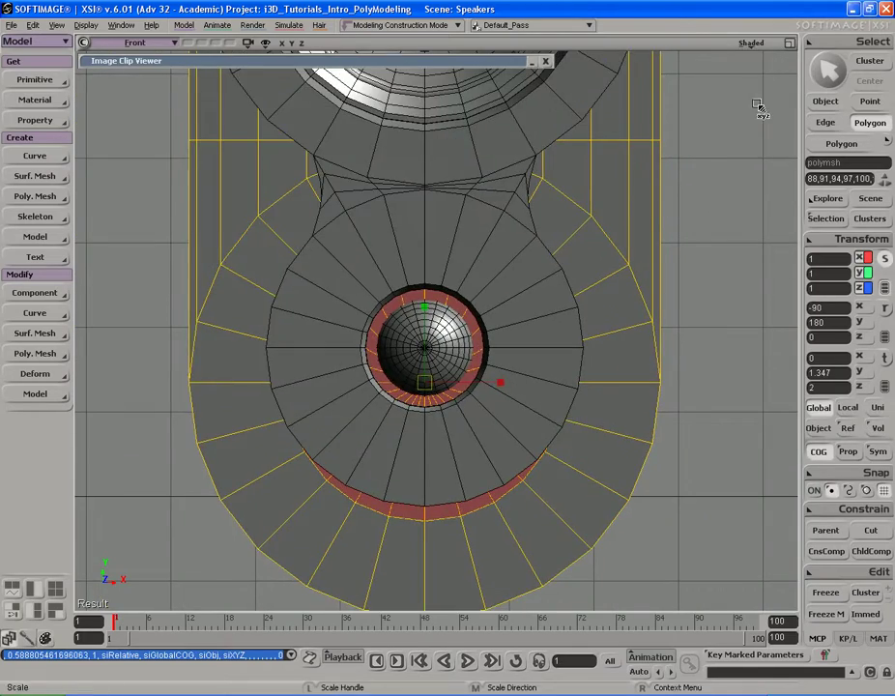
{"action": "middle_click", "coordinate": [747, 44]}
{"action": "key", "text": "s"}
{"action": "middle_click_drag", "start_coordinate": [619, 310], "coordinate": [550, 354]}
{"action": "key", "text": "v"}
{"action": "left_click_drag", "start_coordinate": [451, 371], "coordinate": [442, 320]}
- Scale the inset polygons down in X and Y so they fit inside the faceplate outline around the tweeter
{"action": "key", "text": "F12"}
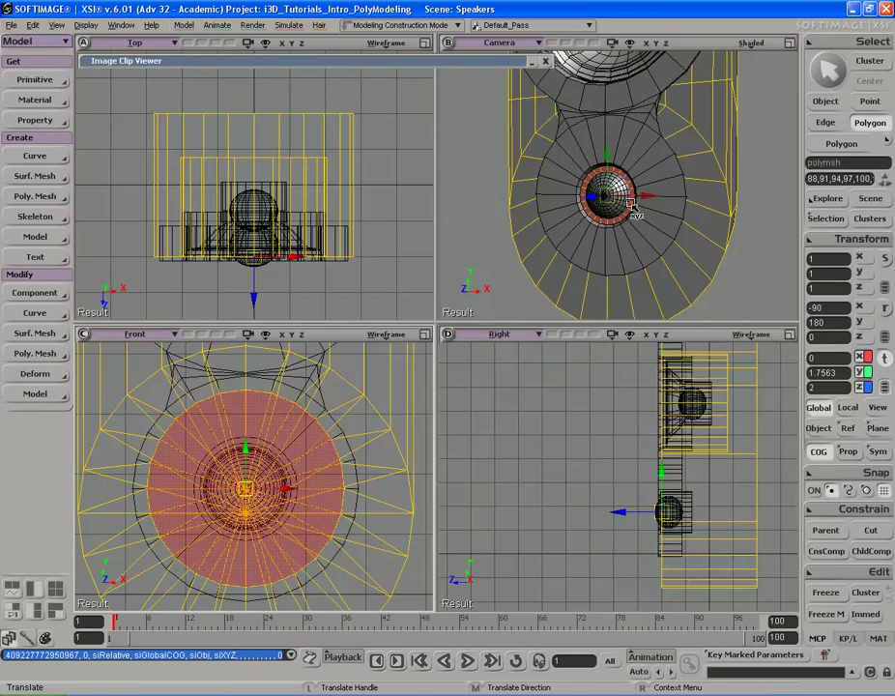
{"action": "key", "text": "F12"}
{"action": "key", "text": "s"}
{"action": "right_click_drag", "start_coordinate": [567, 346], "coordinate": [576, 325]}
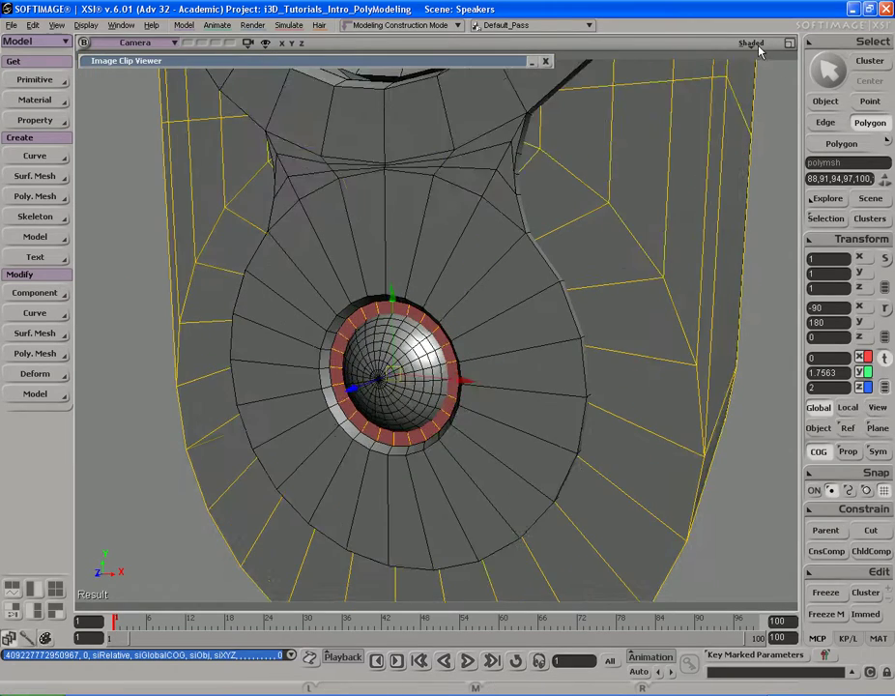
{"action": "middle_click", "coordinate": [757, 45]}
{"action": "key", "text": "x"}
{"action": "left_click_drag", "start_coordinate": [460, 328], "coordinate": [423, 336]}
{"action": "key", "text": "s"}
{"action": "mouse_move", "coordinate": [423, 336]}
{"action": "right_mouse_down"}
{"action": "mouse_move", "coordinate": [438, 329]}
{"action": "mouse_move", "coordinate": [415, 338]}
{"action": "right_mouse_up"}
{"action": "middle_click", "coordinate": [751, 44]}
- Extrude the inset polygons back into the cabinet to about Z 0.7966 to form the tweeter recess
{"action": "key", "text": "s"}
{"action": "right_click_drag", "start_coordinate": [660, 208], "coordinate": [486, 232]}
{"action": "middle_click_drag", "start_coordinate": [486, 232], "coordinate": [472, 235]}
{"action": "right_click_drag", "start_coordinate": [472, 235], "coordinate": [560, 242]}
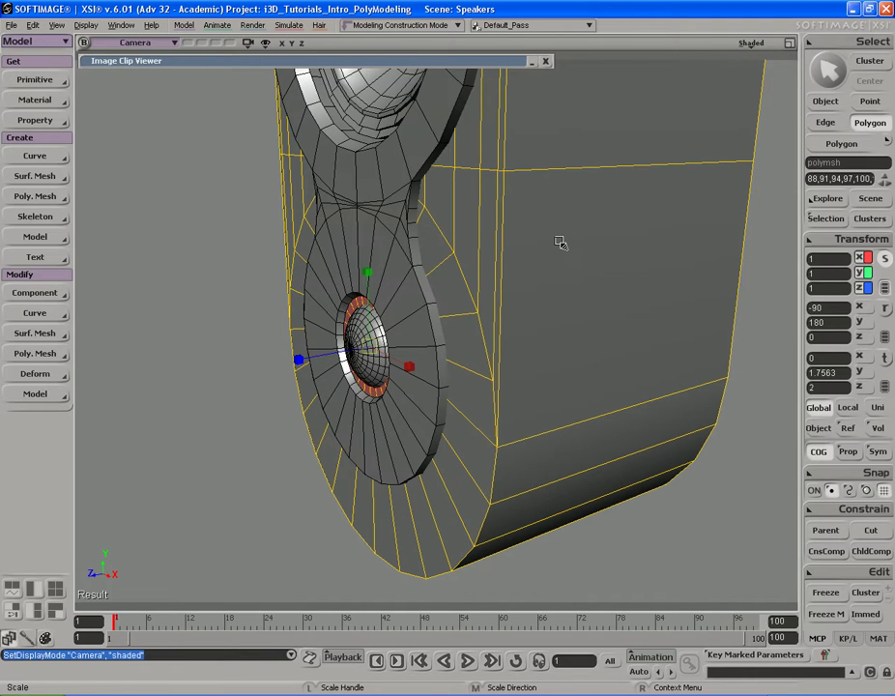
{"action": "key", "text": "v"}
{"action": "left_click_drag", "start_coordinate": [298, 360], "coordinate": [301, 361]}
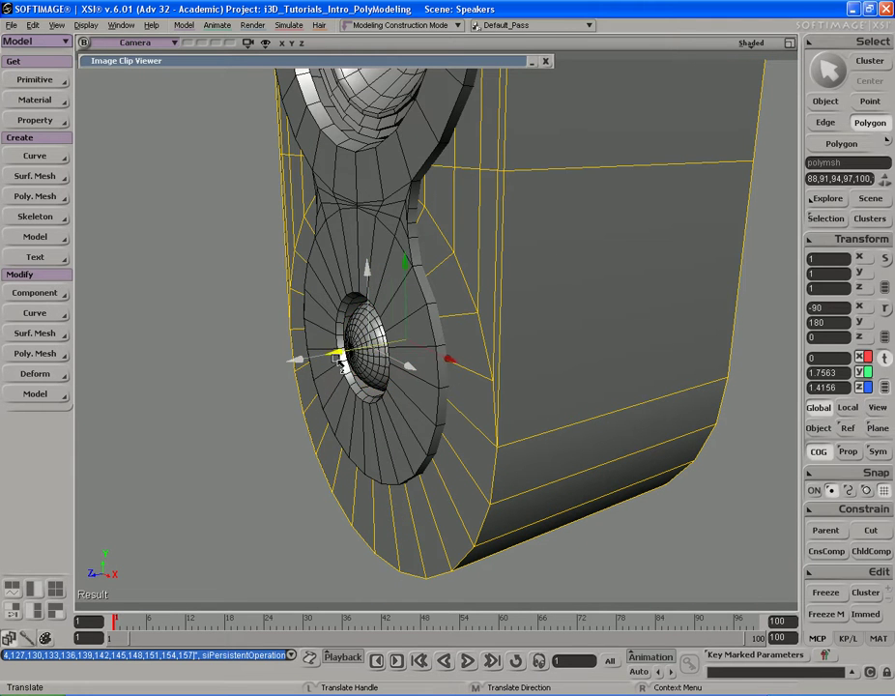
{"action": "left_click_drag", "start_coordinate": [375, 360], "coordinate": [375, 360]}
- Examine the tweeter recess's depth behind the dome and faceplate from the side in wireframe
{"action": "key", "text": "s"}
{"action": "right_click_drag", "start_coordinate": [601, 306], "coordinate": [488, 304]}
{"action": "middle_click", "coordinate": [758, 45]}
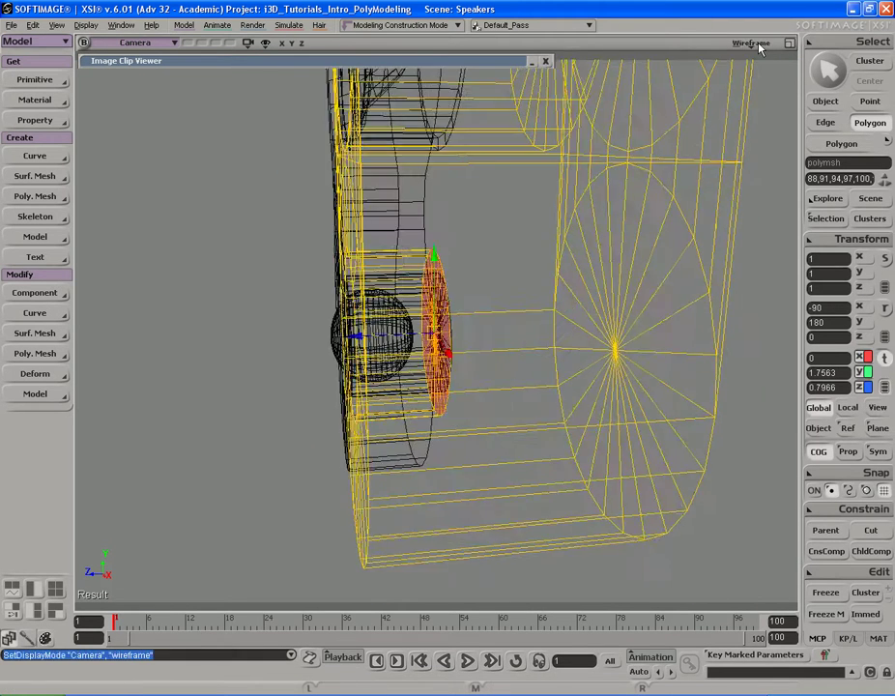
{"action": "key", "text": "s"}
{"action": "right_click_drag", "start_coordinate": [566, 186], "coordinate": [522, 195]}
{"action": "middle_click_drag", "start_coordinate": [523, 195], "coordinate": [563, 196]}
{"action": "key", "text": "s"}
{"action": "right_click_drag", "start_coordinate": [561, 194], "coordinate": [535, 243]}
{"action": "key", "text": "space"}
{"action": "key", "text": "s"}
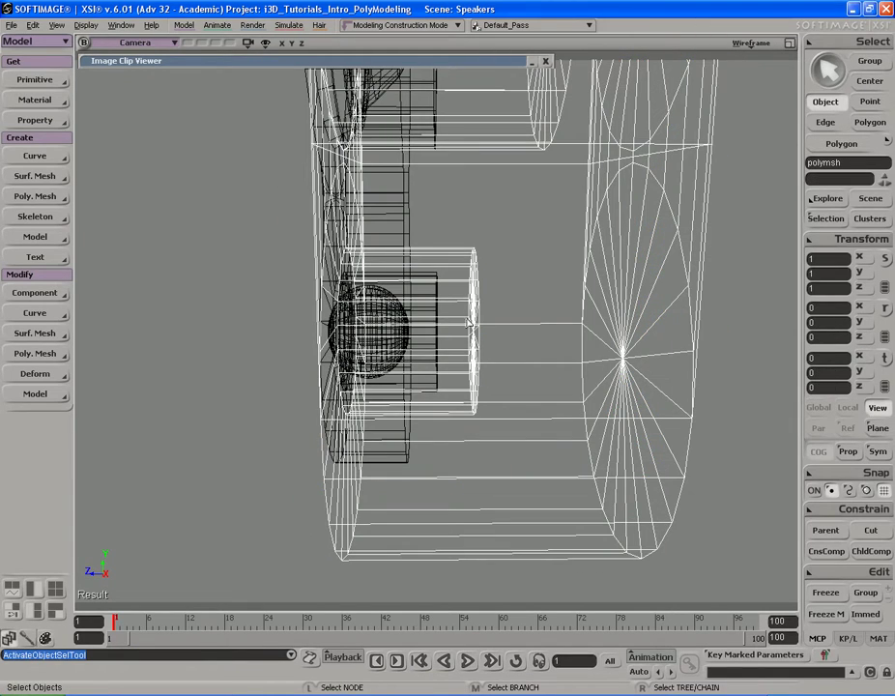
{"action": "key", "text": "s"}
{"action": "right_click_drag", "start_coordinate": [433, 326], "coordinate": [535, 296]}
{"action": "middle_click", "coordinate": [749, 46]}
- Check the seated tweeter and its recess in a render region
{"action": "key", "text": "s"}
{"action": "right_click_drag", "start_coordinate": [588, 197], "coordinate": [567, 217]}
{"action": "middle_click_drag", "start_coordinate": [359, 253], "coordinate": [517, 290]}
{"action": "key", "text": "q"}
{"action": "left_click_drag", "start_coordinate": [349, 273], "coordinate": [484, 395]}
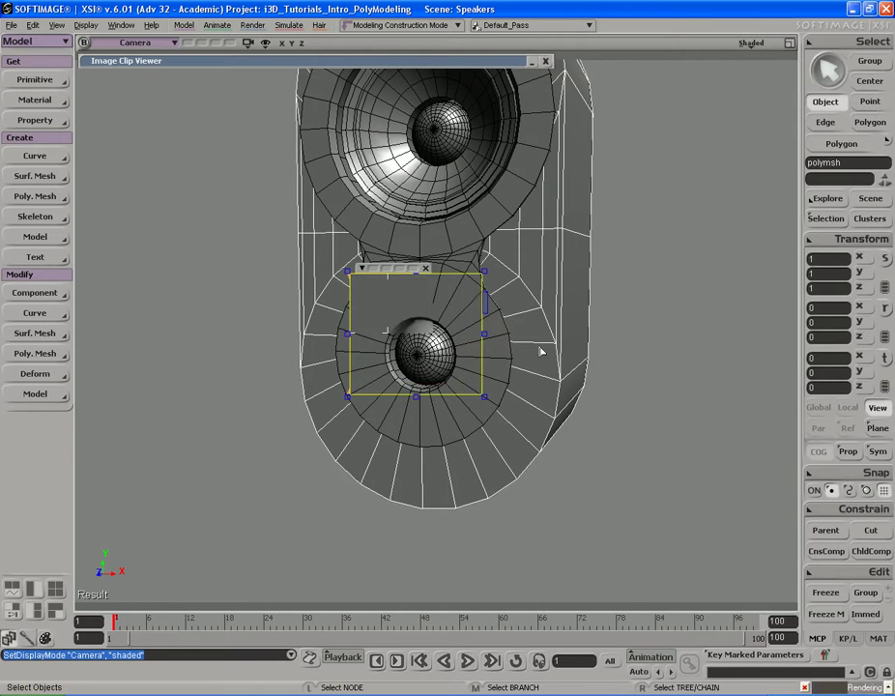
{"action": "key", "text": "q"}
{"action": "key", "text": "space"}
- Clear the selection of all four speaker parts and save the scene
{"action": "key", "text": "s"}
{"action": "left_click_drag", "start_coordinate": [523, 203], "coordinate": [520, 266]}
{"action": "right_click_drag", "start_coordinate": [553, 232], "coordinate": [533, 232]}
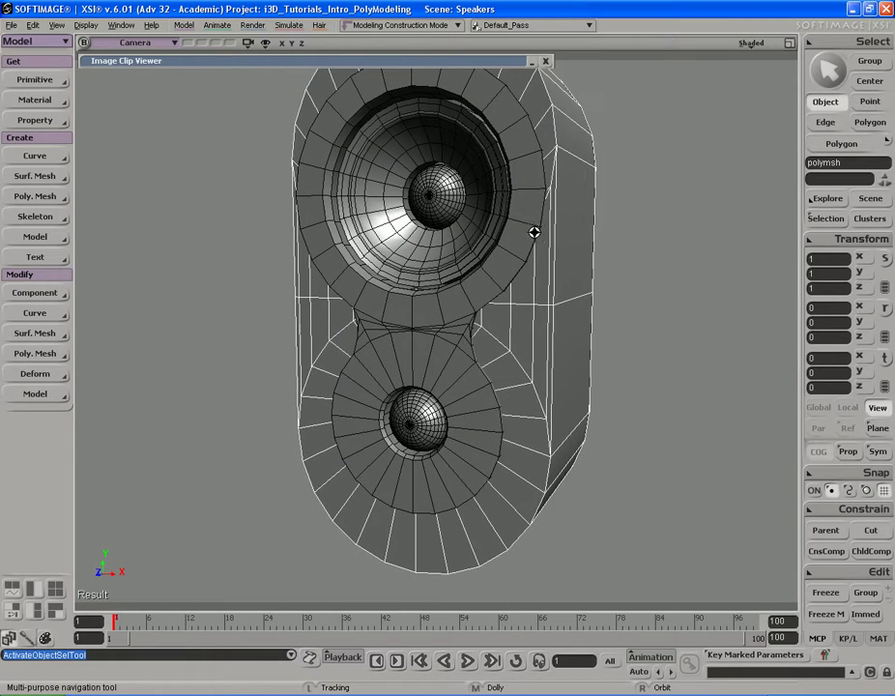
{"action": "middle_click_drag", "start_coordinate": [535, 189], "coordinate": [579, 193]}
{"action": "key", "text": "space"}
{"action": "left_click_drag", "start_coordinate": [314, 167], "coordinate": [591, 450]}
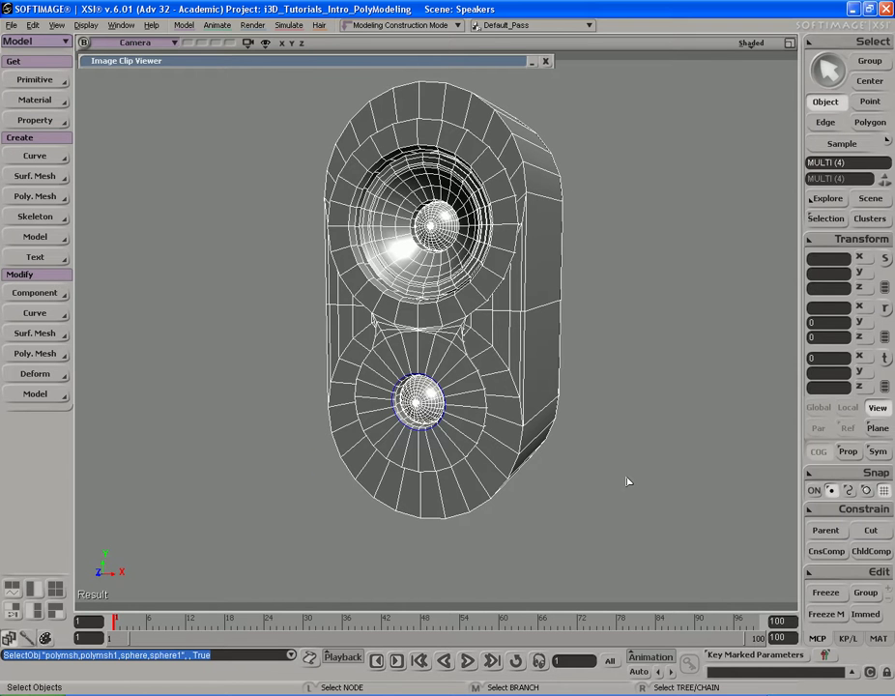
{"action": "left_click", "coordinate": [626, 352]}
{"action": "key", "text": "s"}
{"action": "left_click_drag", "start_coordinate": [625, 351], "coordinate": [634, 398]}
{"action": "right_click_drag", "start_coordinate": [640, 346], "coordinate": [623, 344]}
{"action": "key", "text": "space"}
{"action": "key", "text": "ctrl+s"}
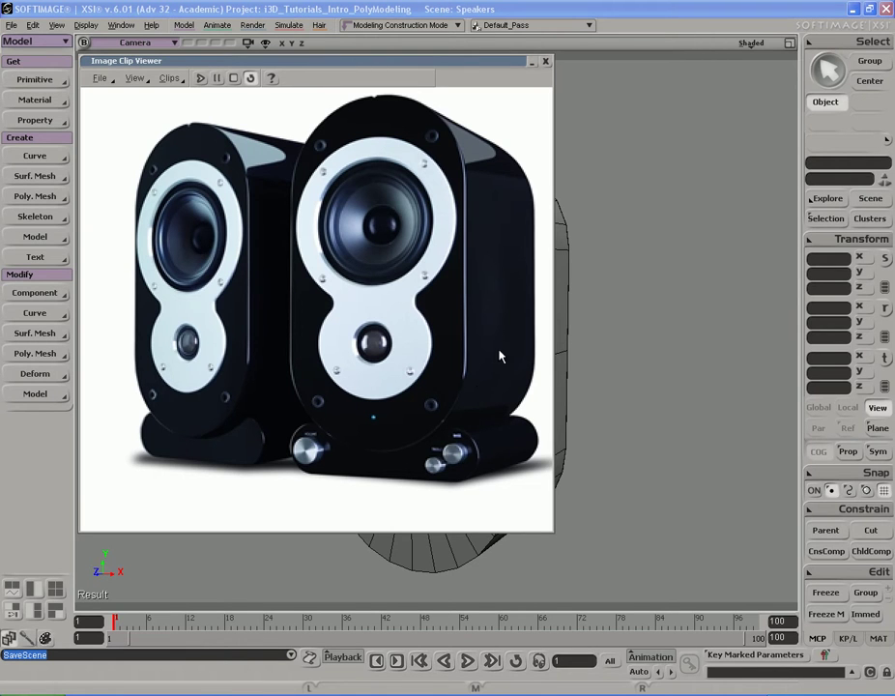
- Collapse the speaker reference image viewer and look over the assembled model
{"action": "double_click", "coordinate": [461, 67]}
{"action": "key", "text": "s"}
{"action": "left_click_drag", "start_coordinate": [526, 216], "coordinate": [517, 195]}
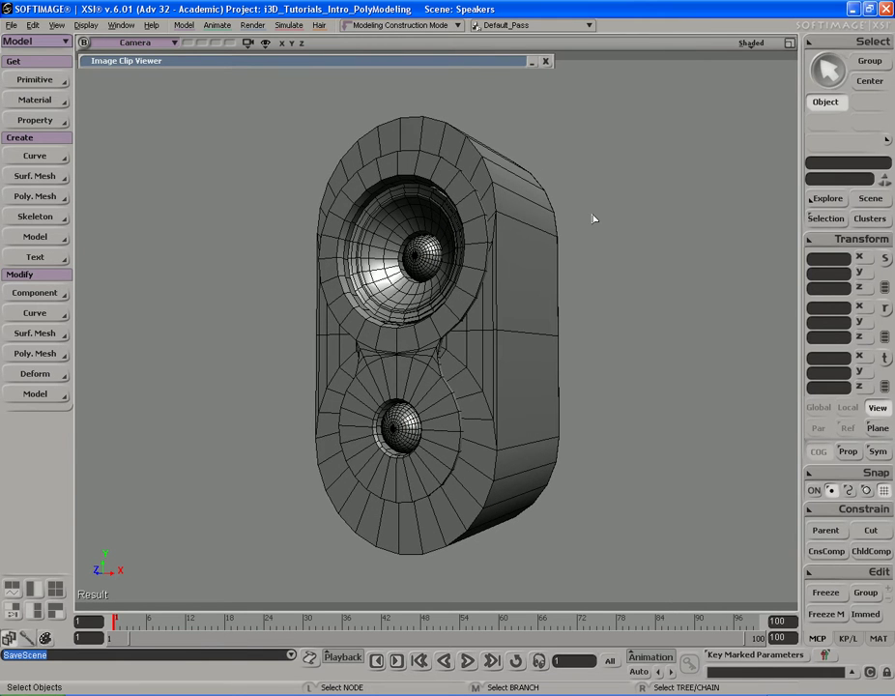